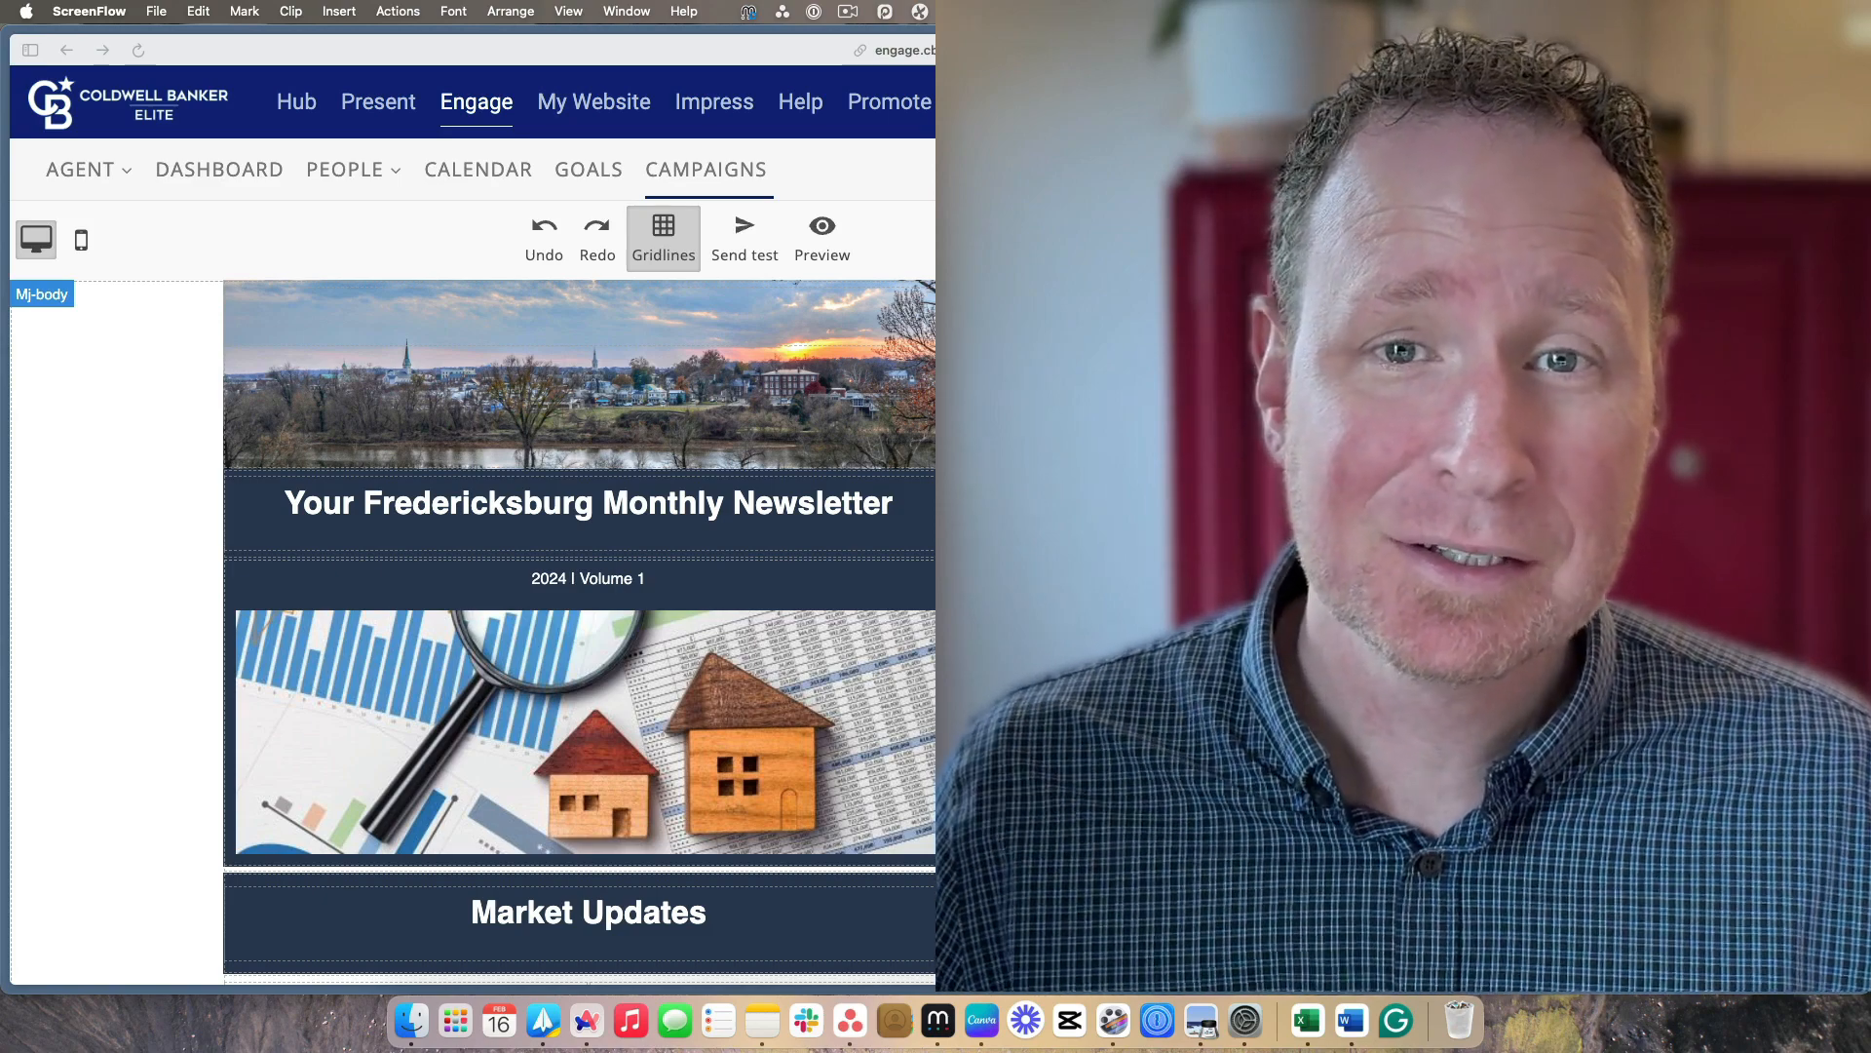
# Review the sample monthly newsletter's layout, from the header image through the Market Updates and Upcoming Events sections
pyautogui.scroll(-3, 579, 632)
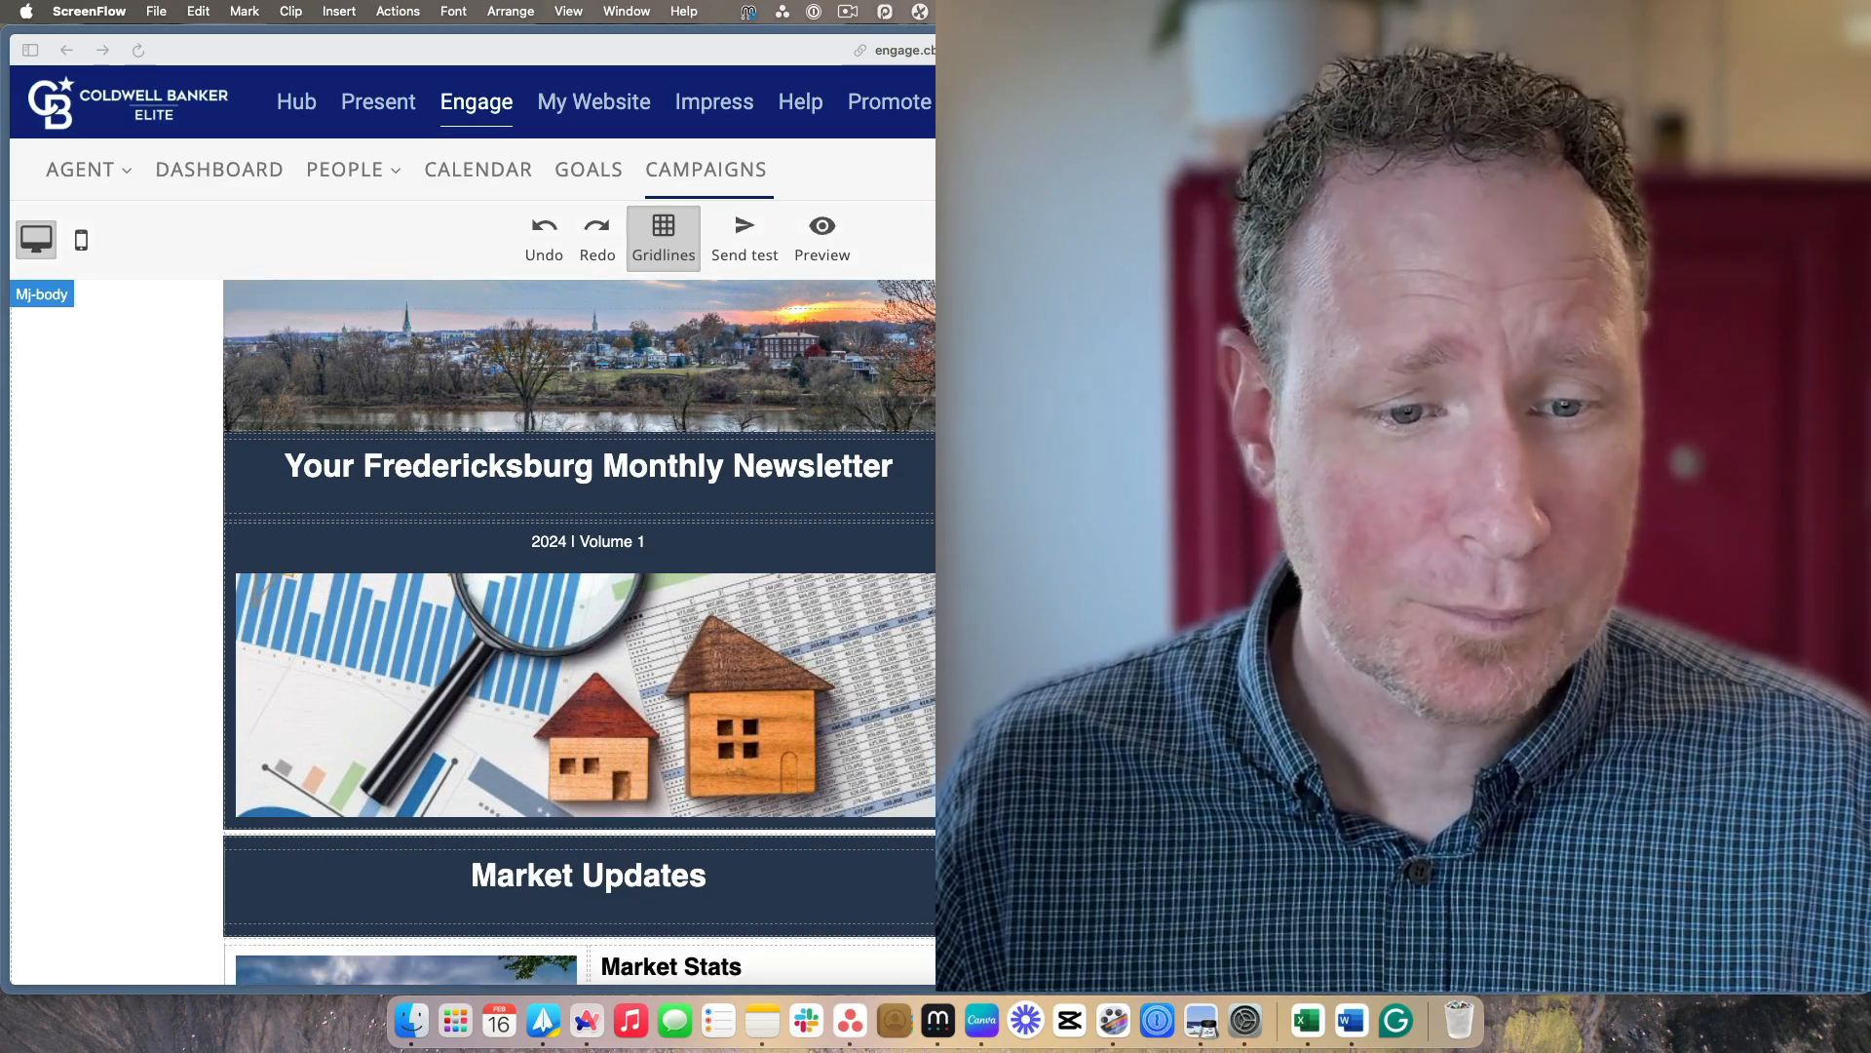
pyautogui.scroll(-1, 579, 631)
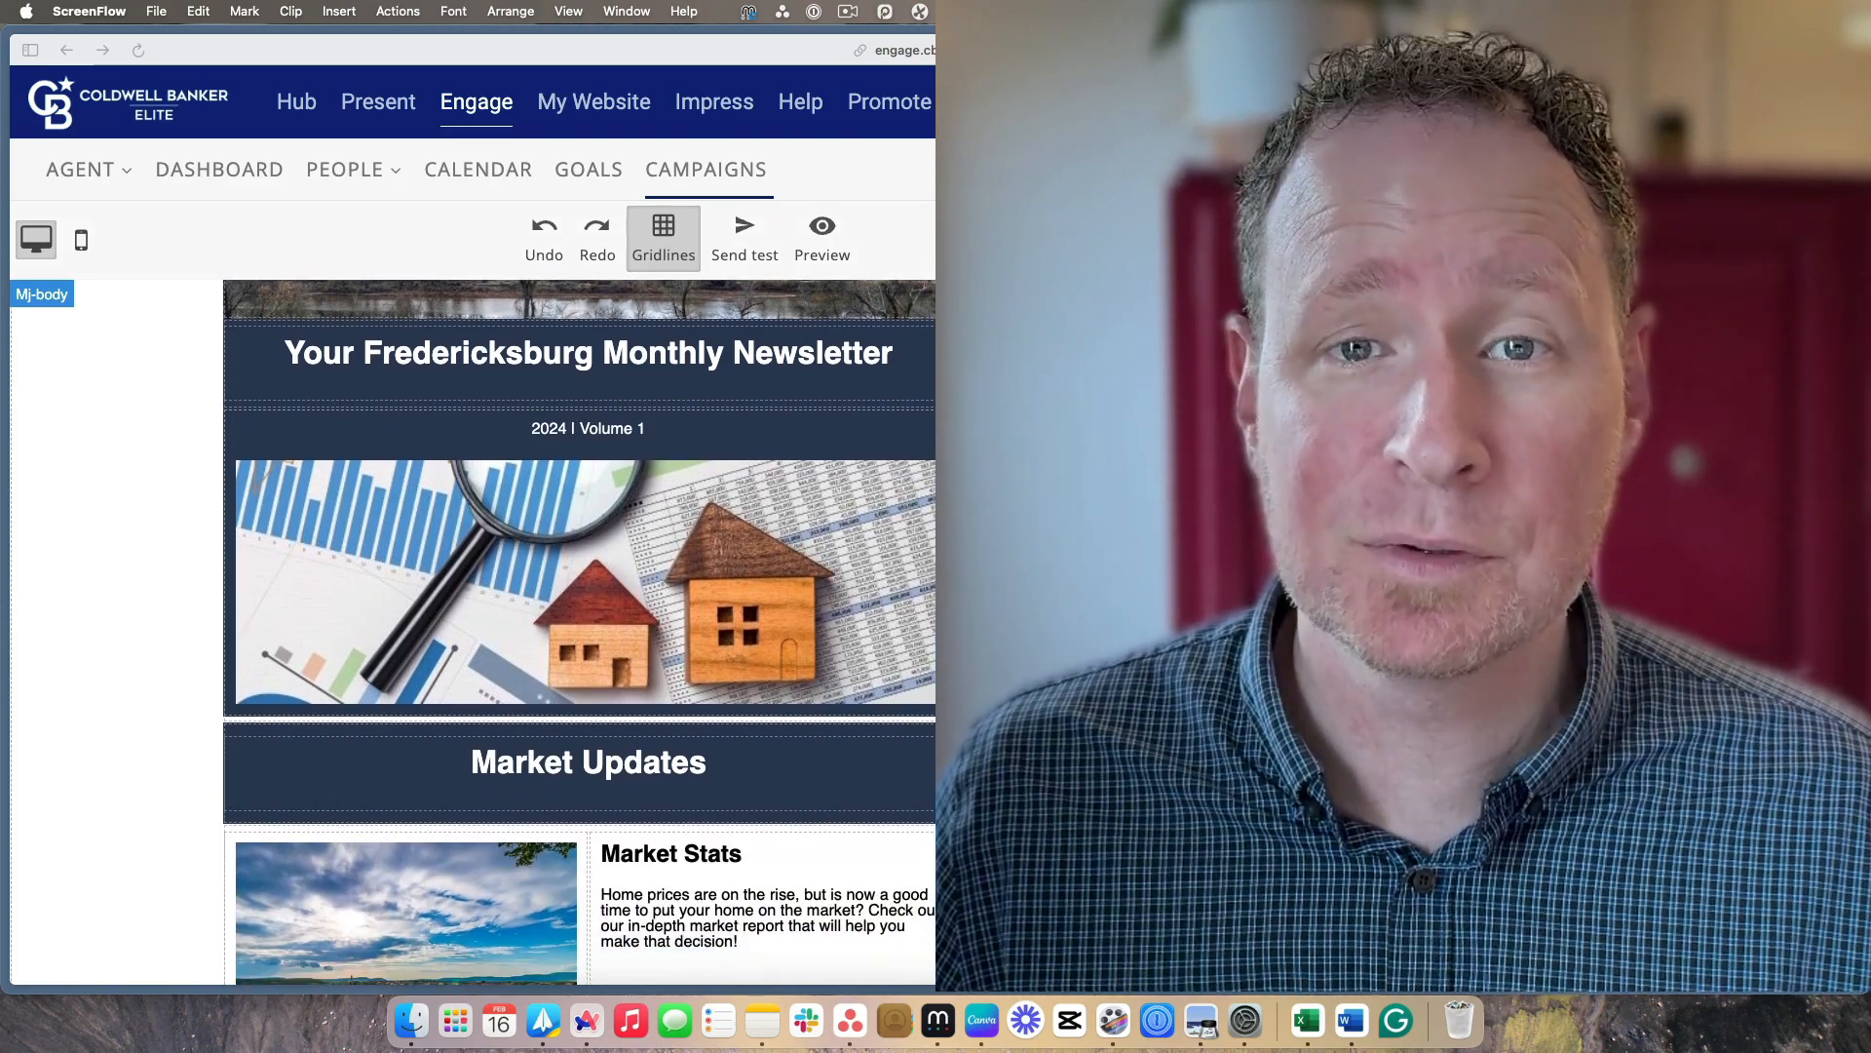
pyautogui.scroll(-2, 579, 632)
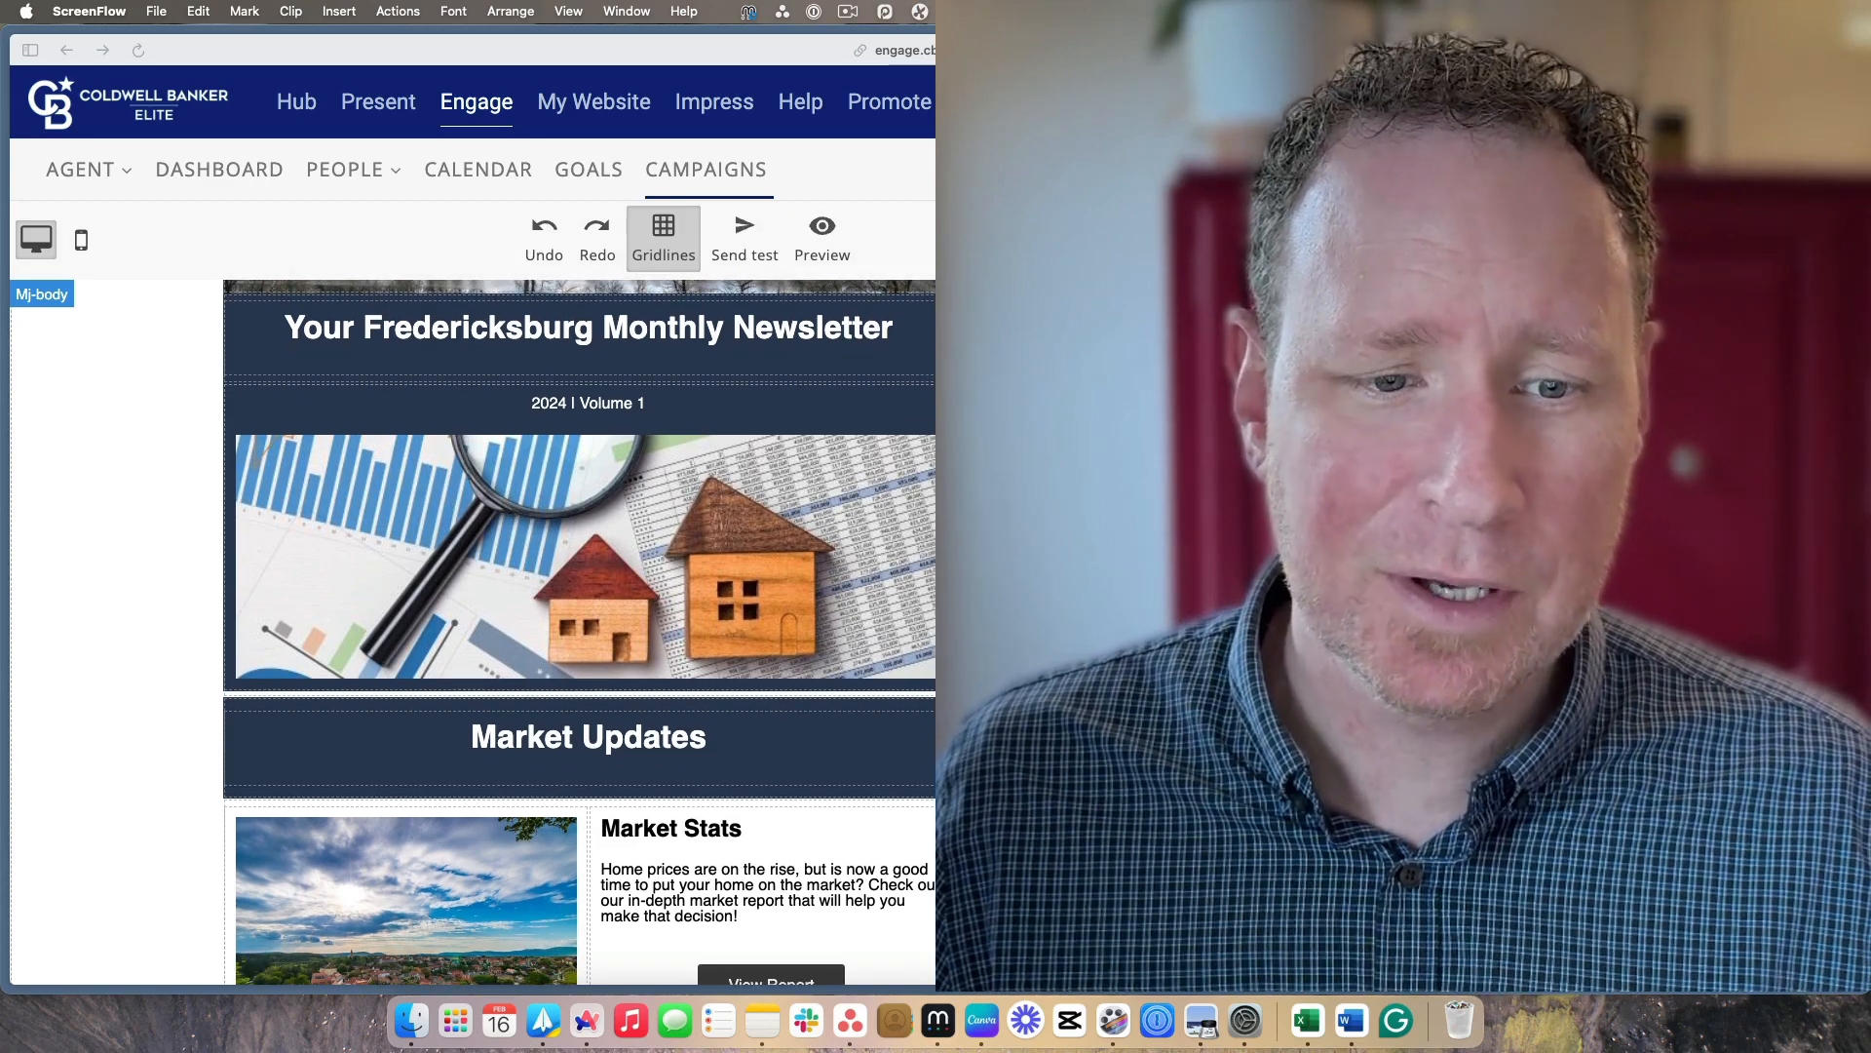
pyautogui.scroll(-1, 578, 631)
pyautogui.scroll(5, 579, 632)
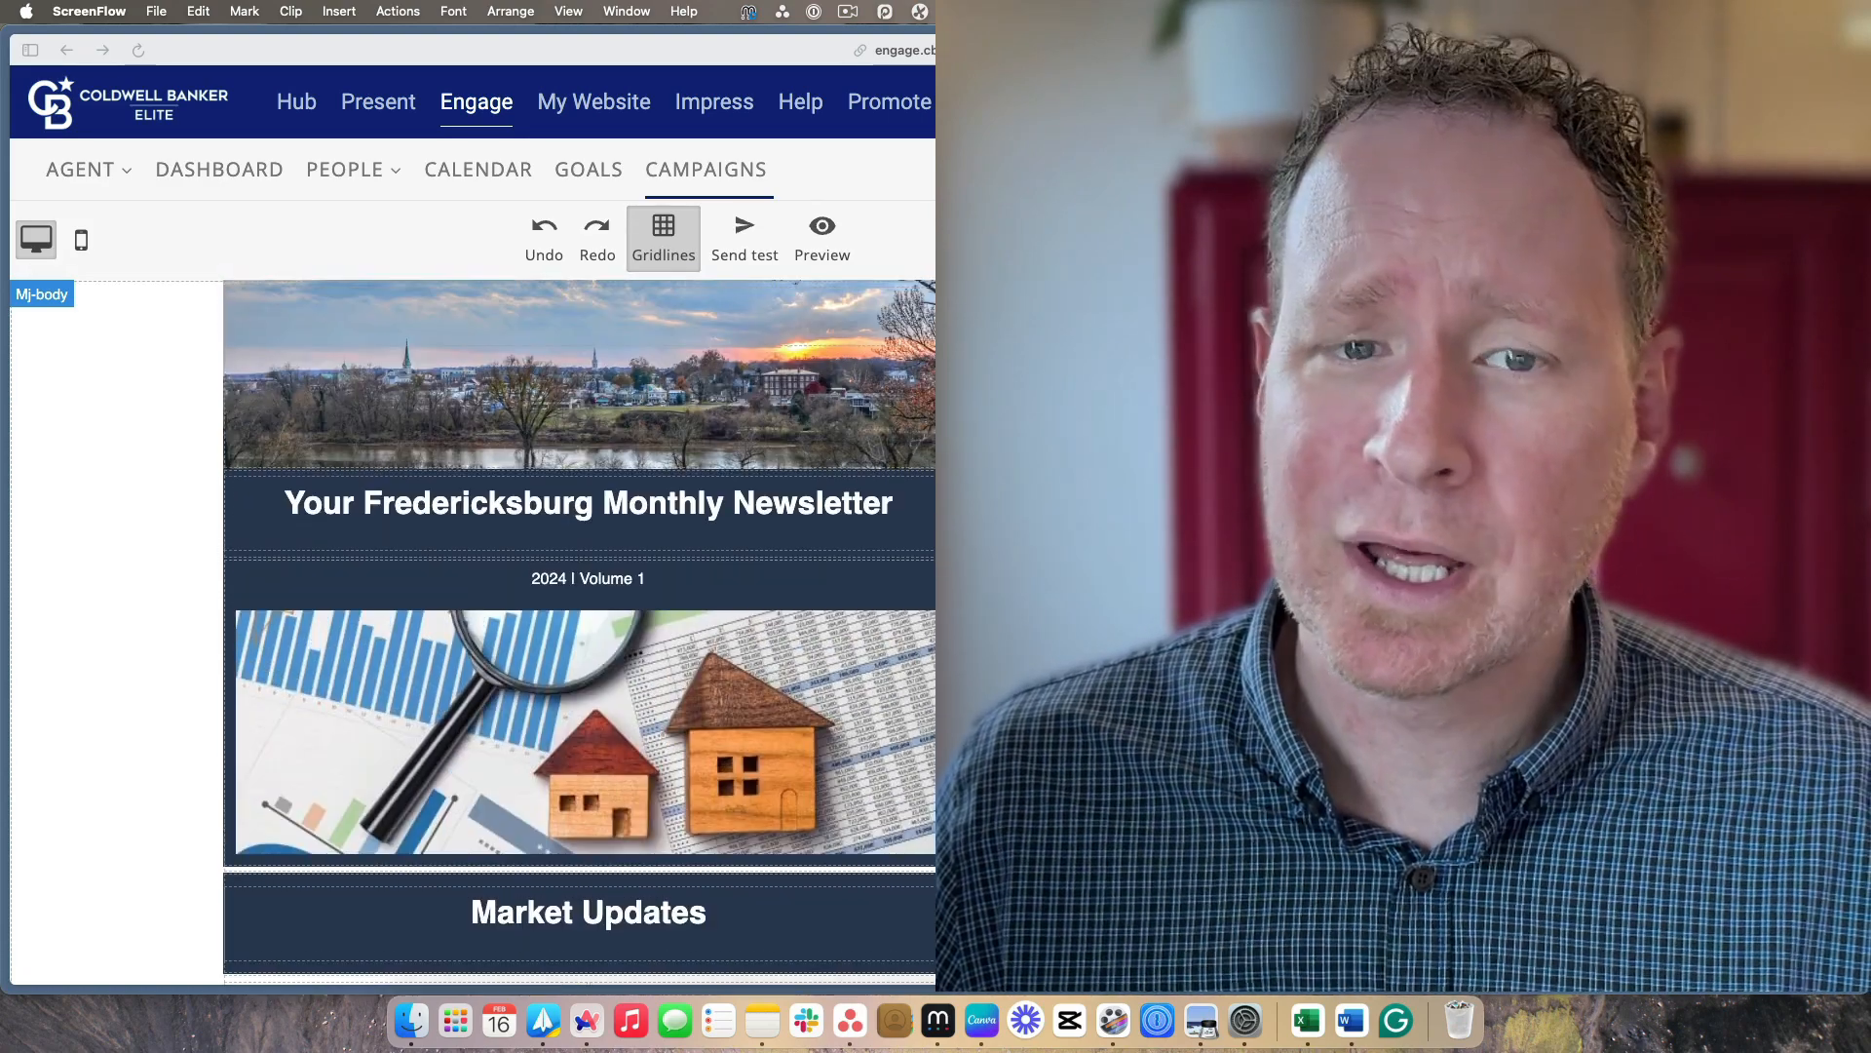
pyautogui.scroll(-5, 579, 631)
pyautogui.scroll(-4, 579, 632)
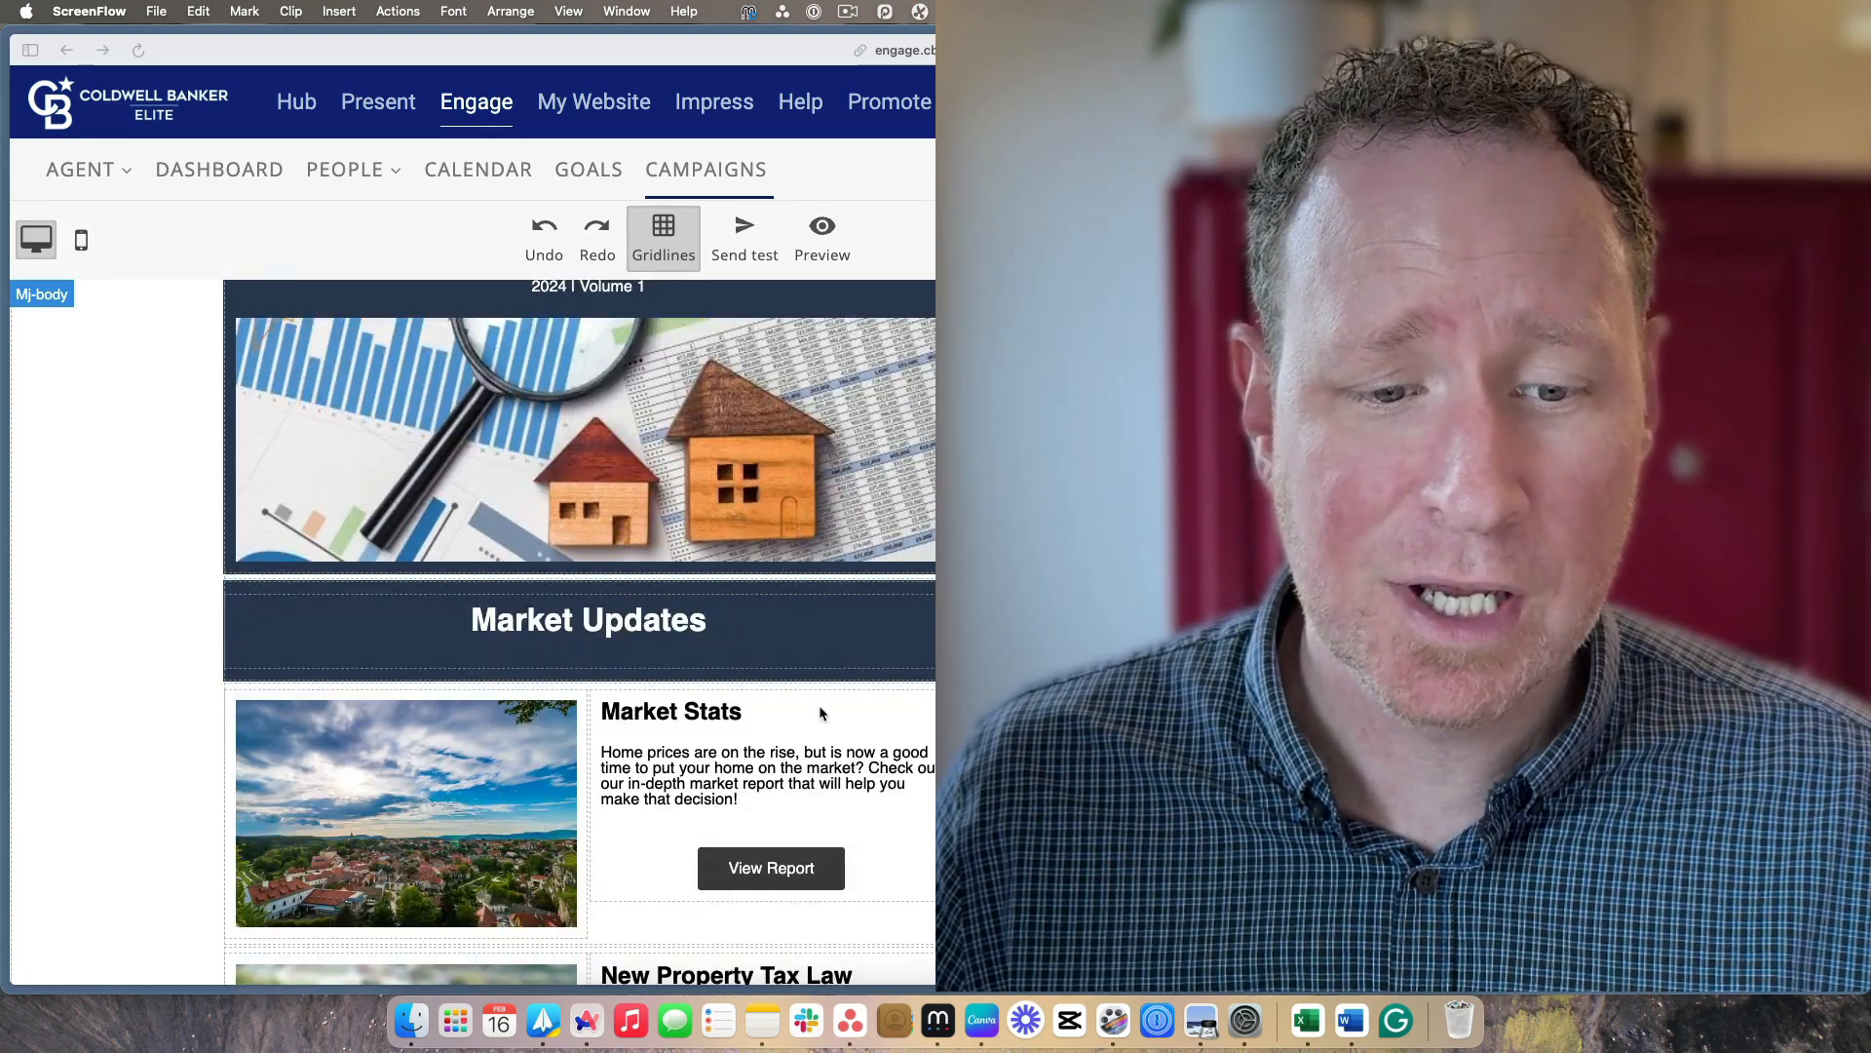
pyautogui.scroll(-2, 579, 631)
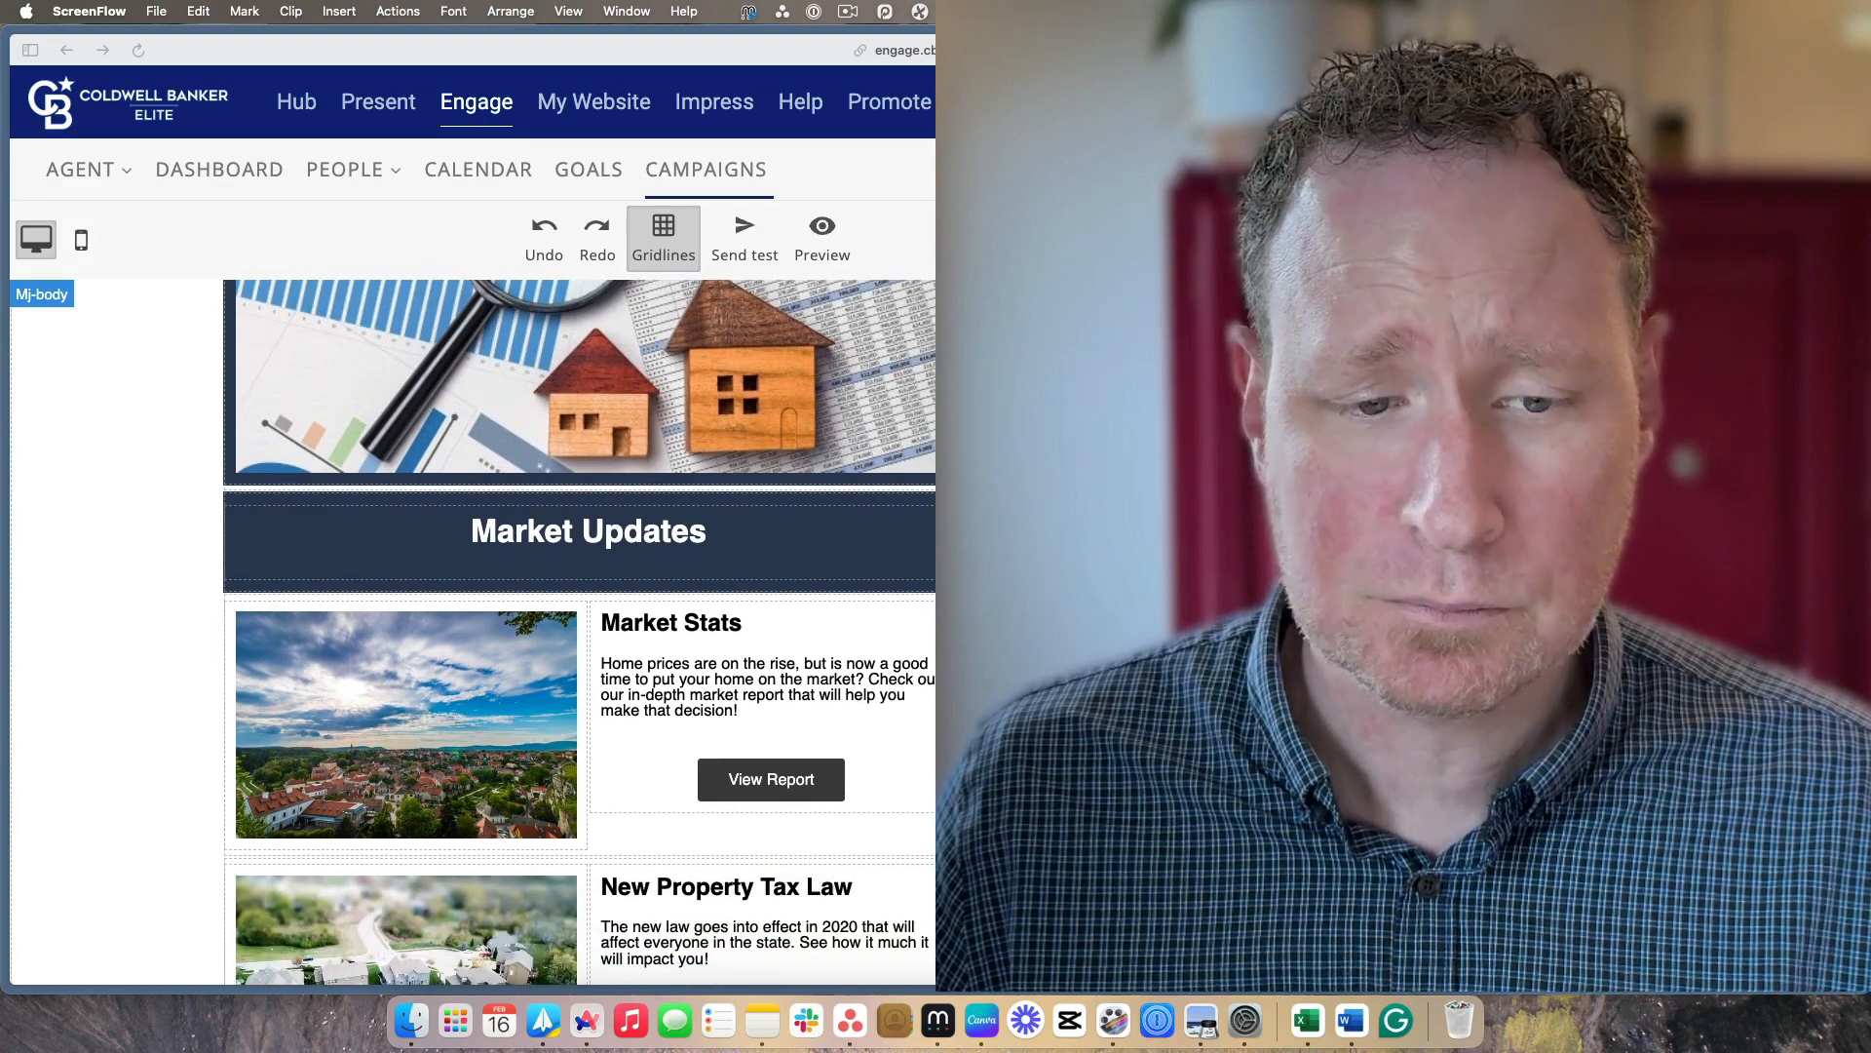
pyautogui.scroll(-1, 579, 632)
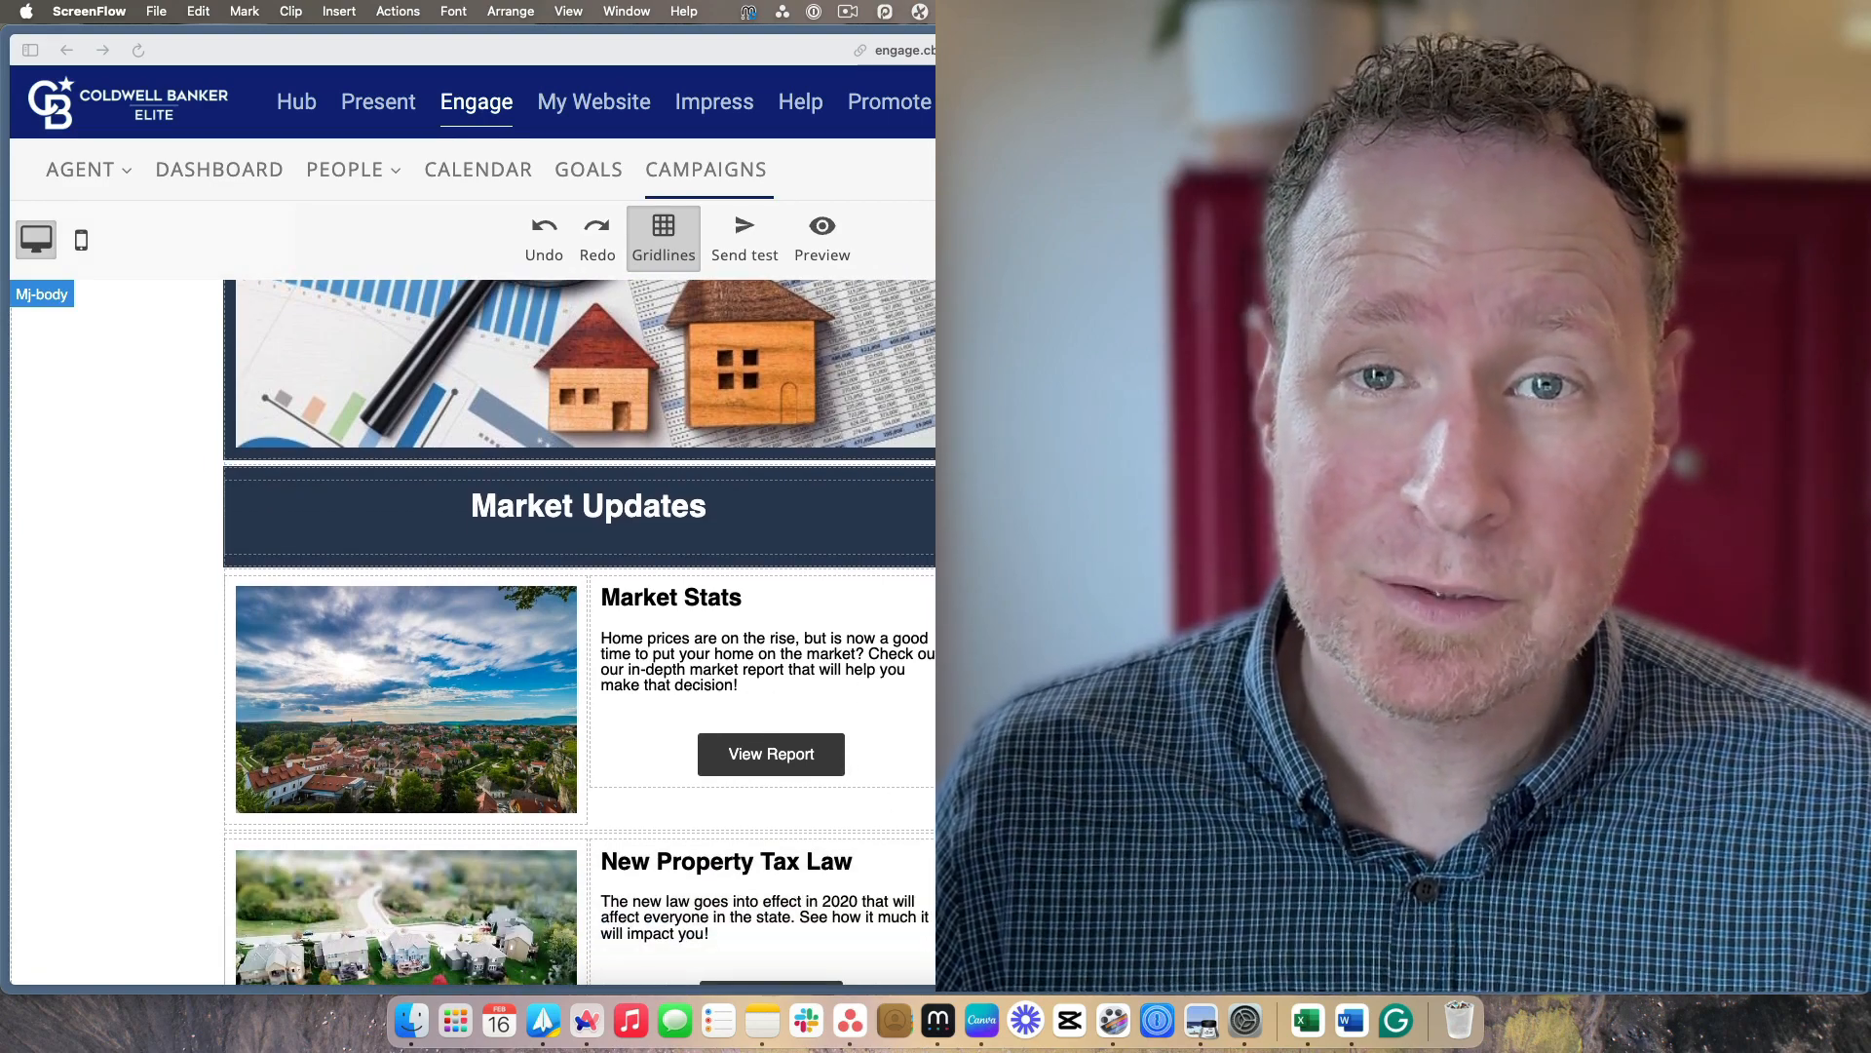
pyautogui.scroll(-4, 885, 791)
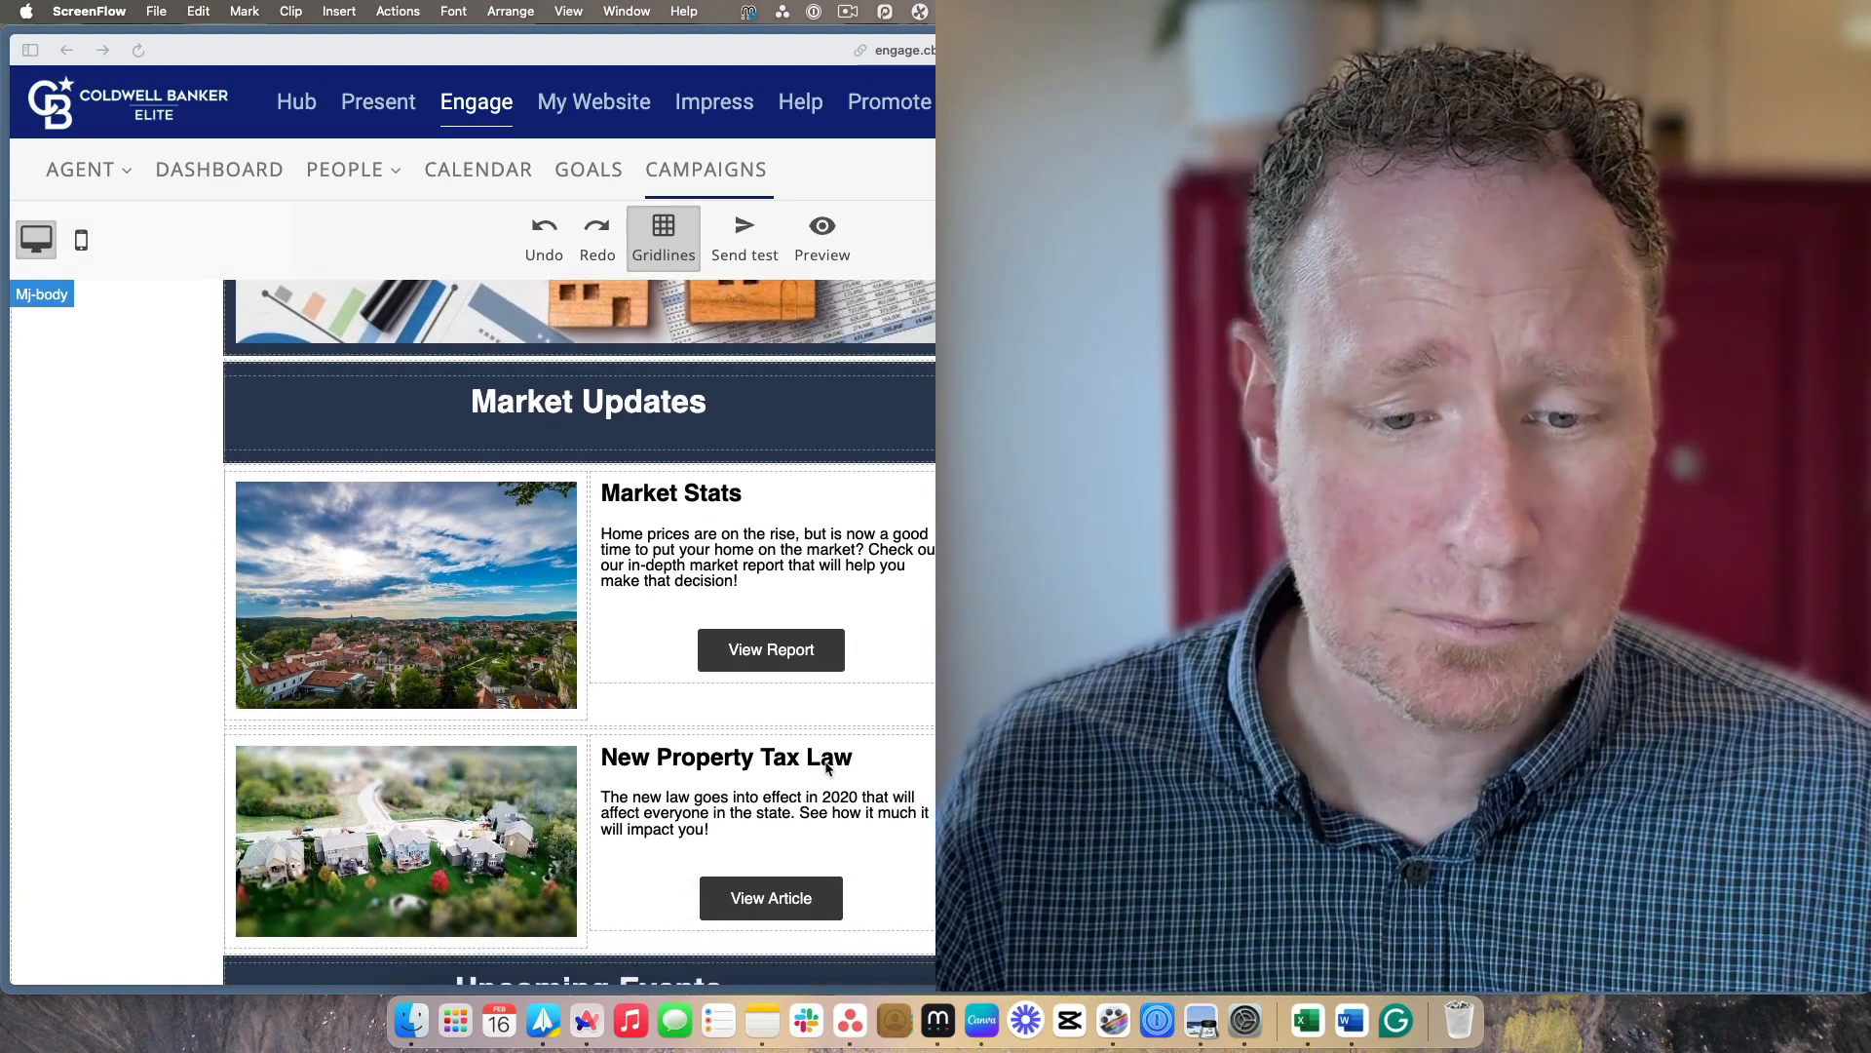
pyautogui.scroll(-8, 827, 768)
pyautogui.scroll(-1, 826, 768)
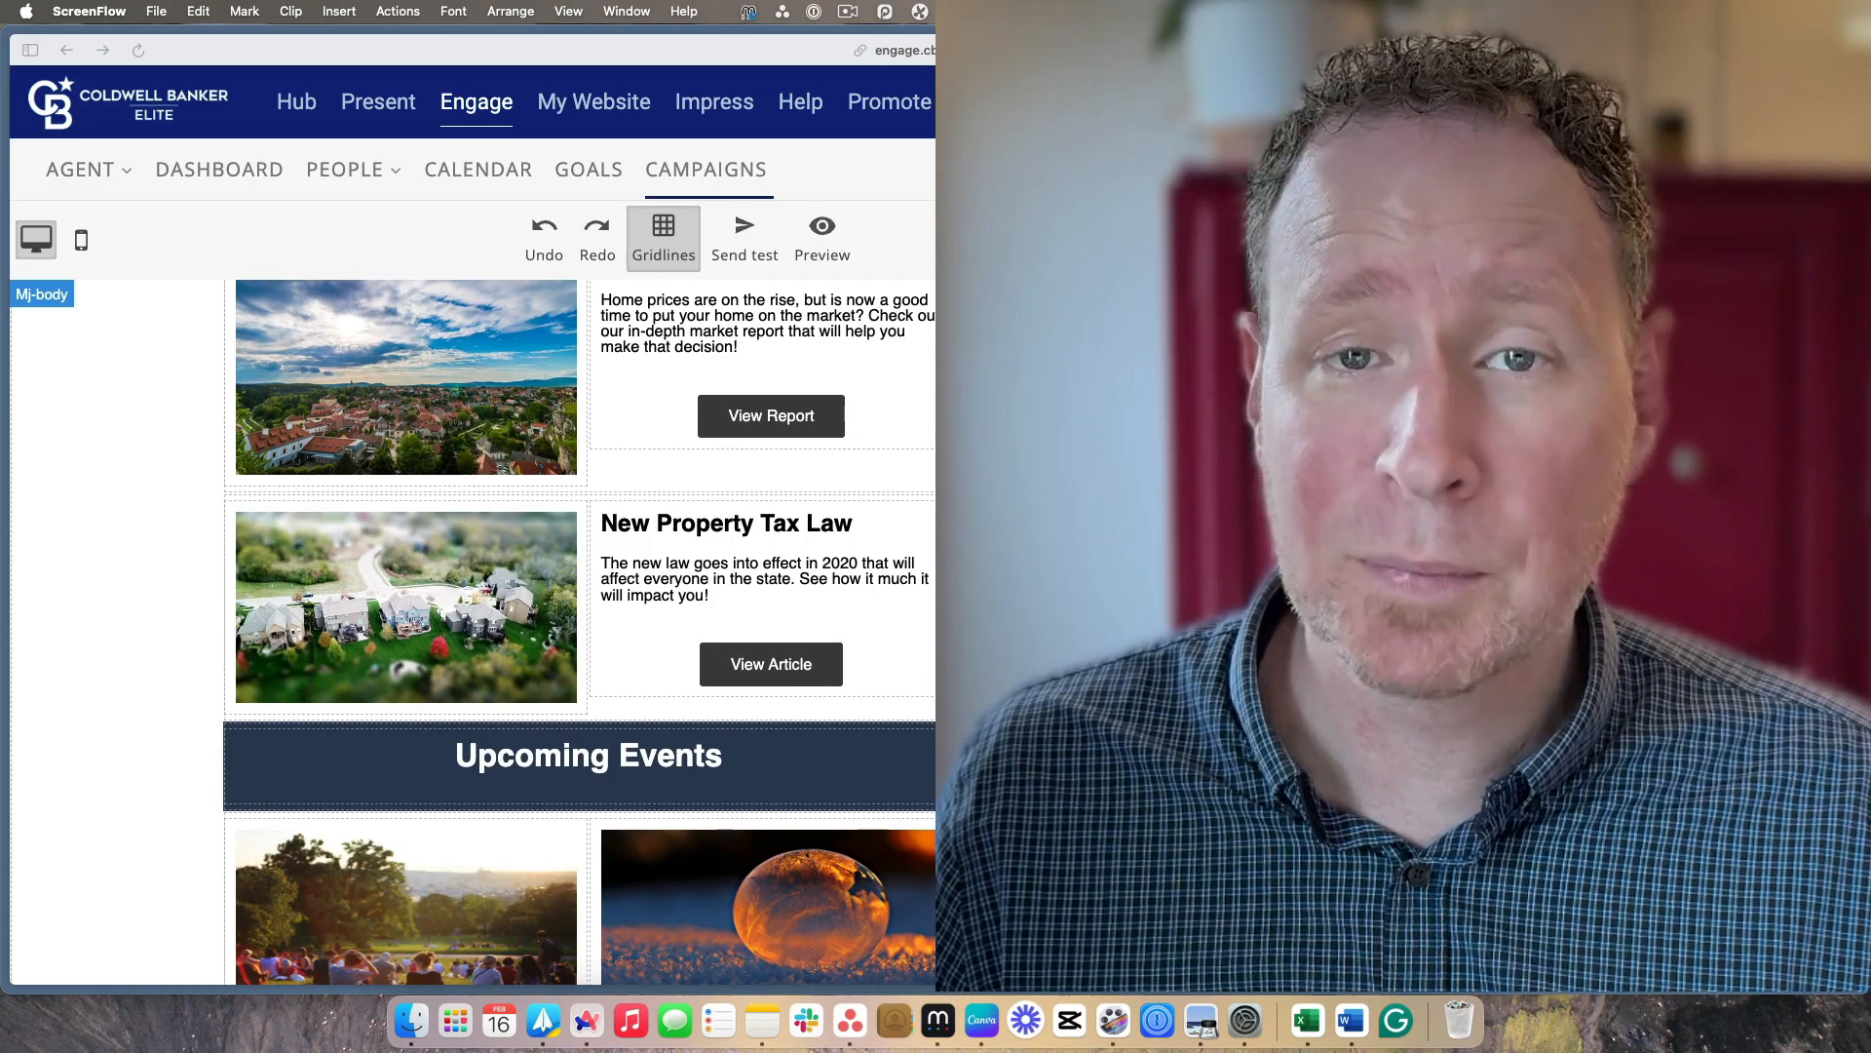
pyautogui.scroll(-3, 827, 767)
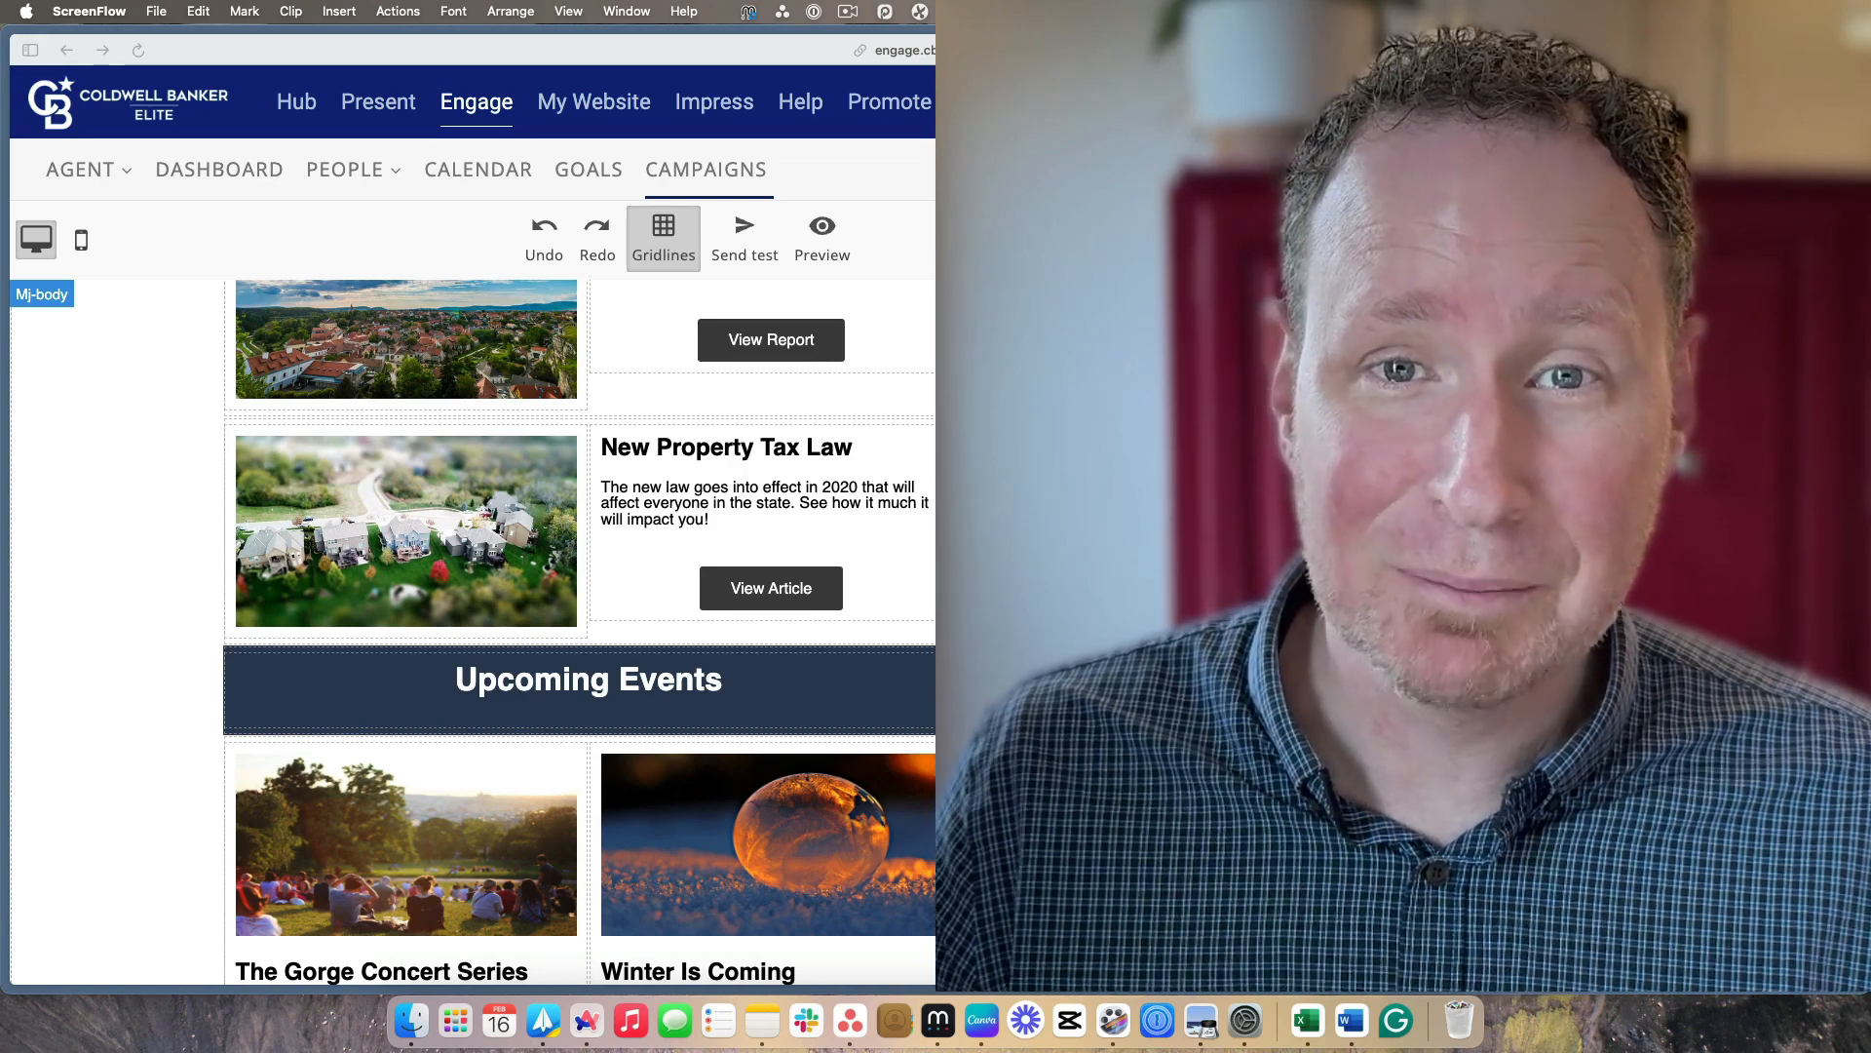
pyautogui.scroll(4, 579, 631)
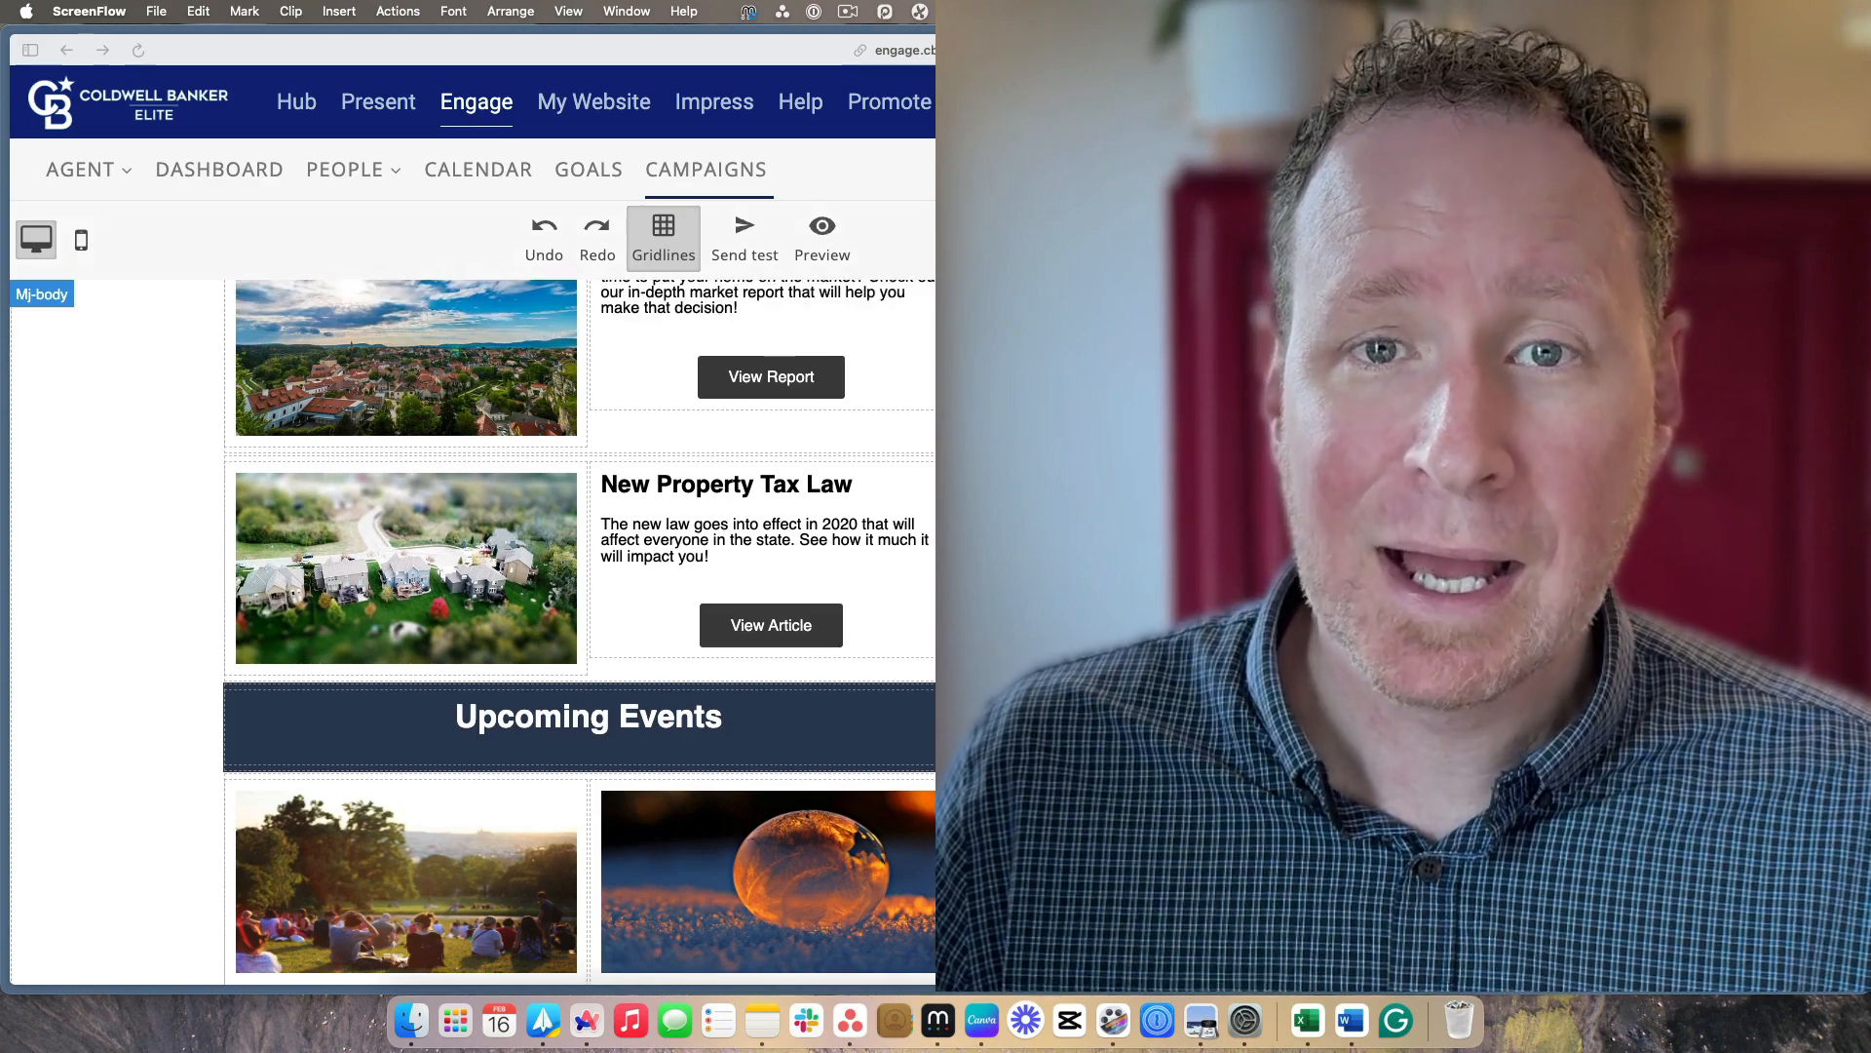
pyautogui.scroll(1, 579, 631)
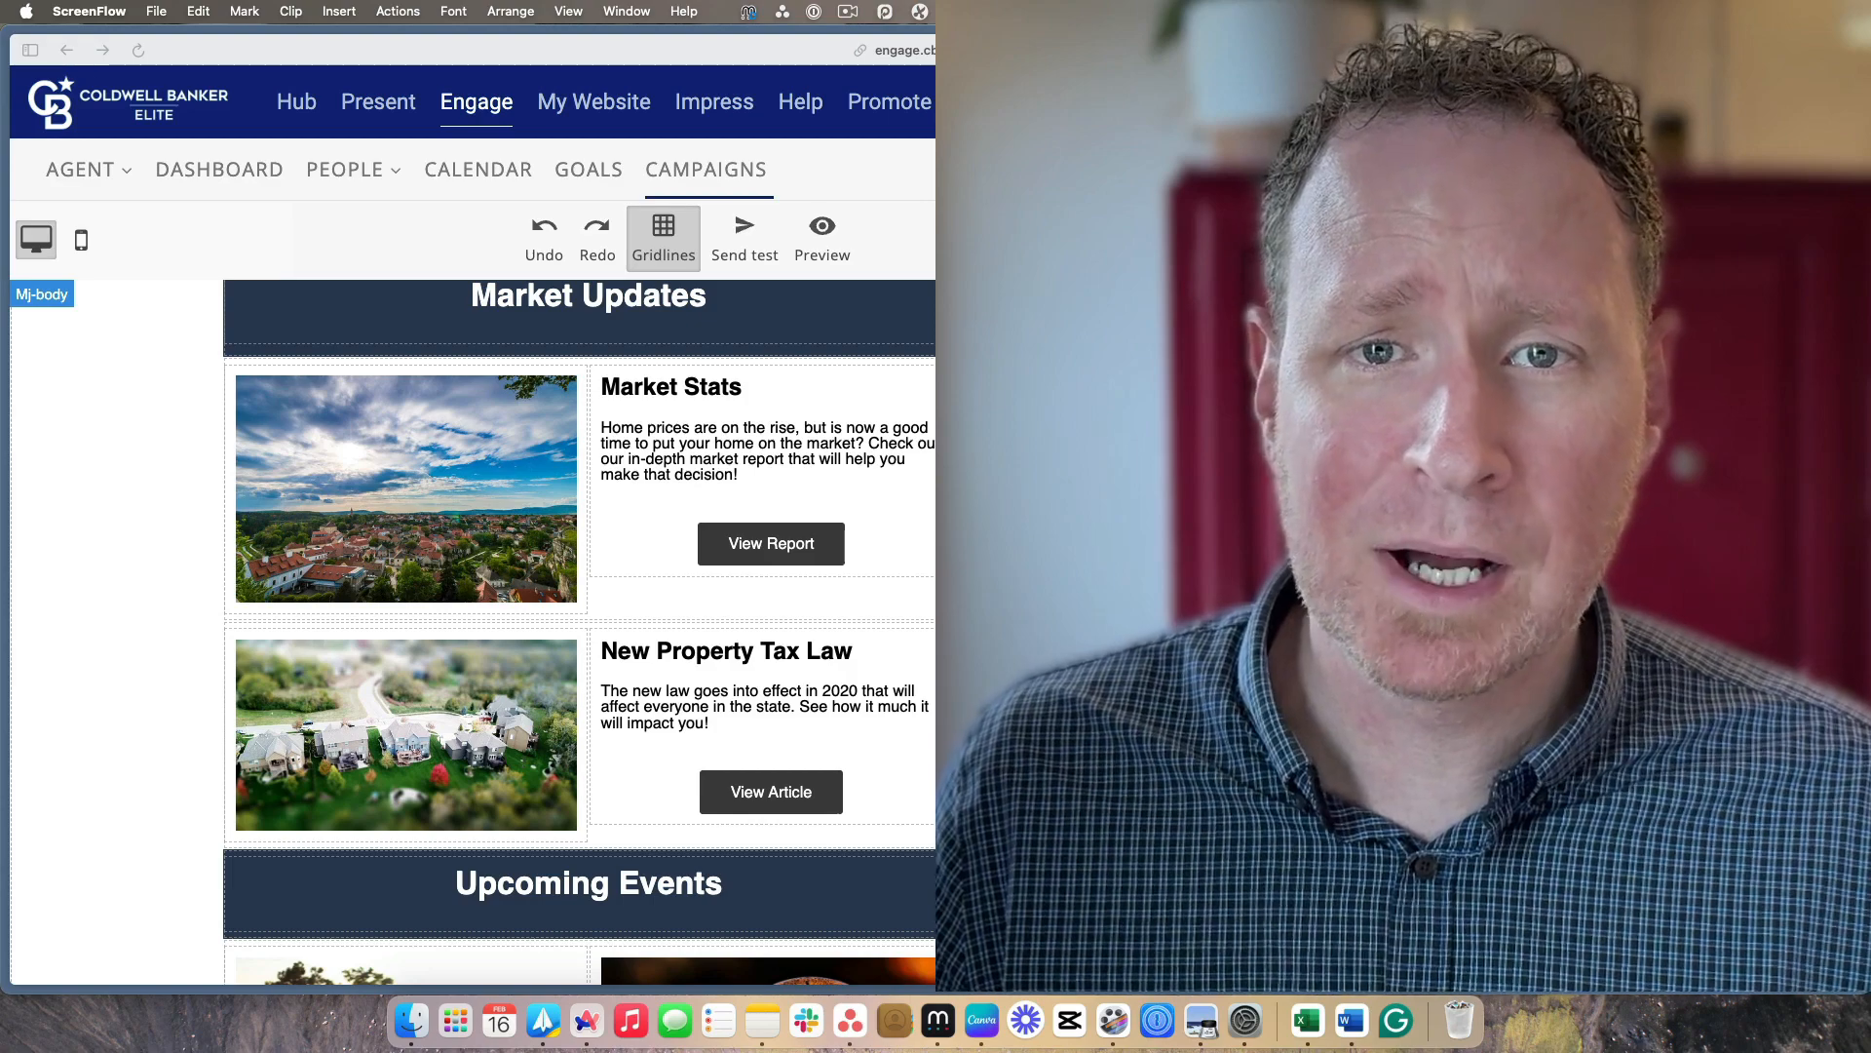
pyautogui.scroll(12, 579, 631)
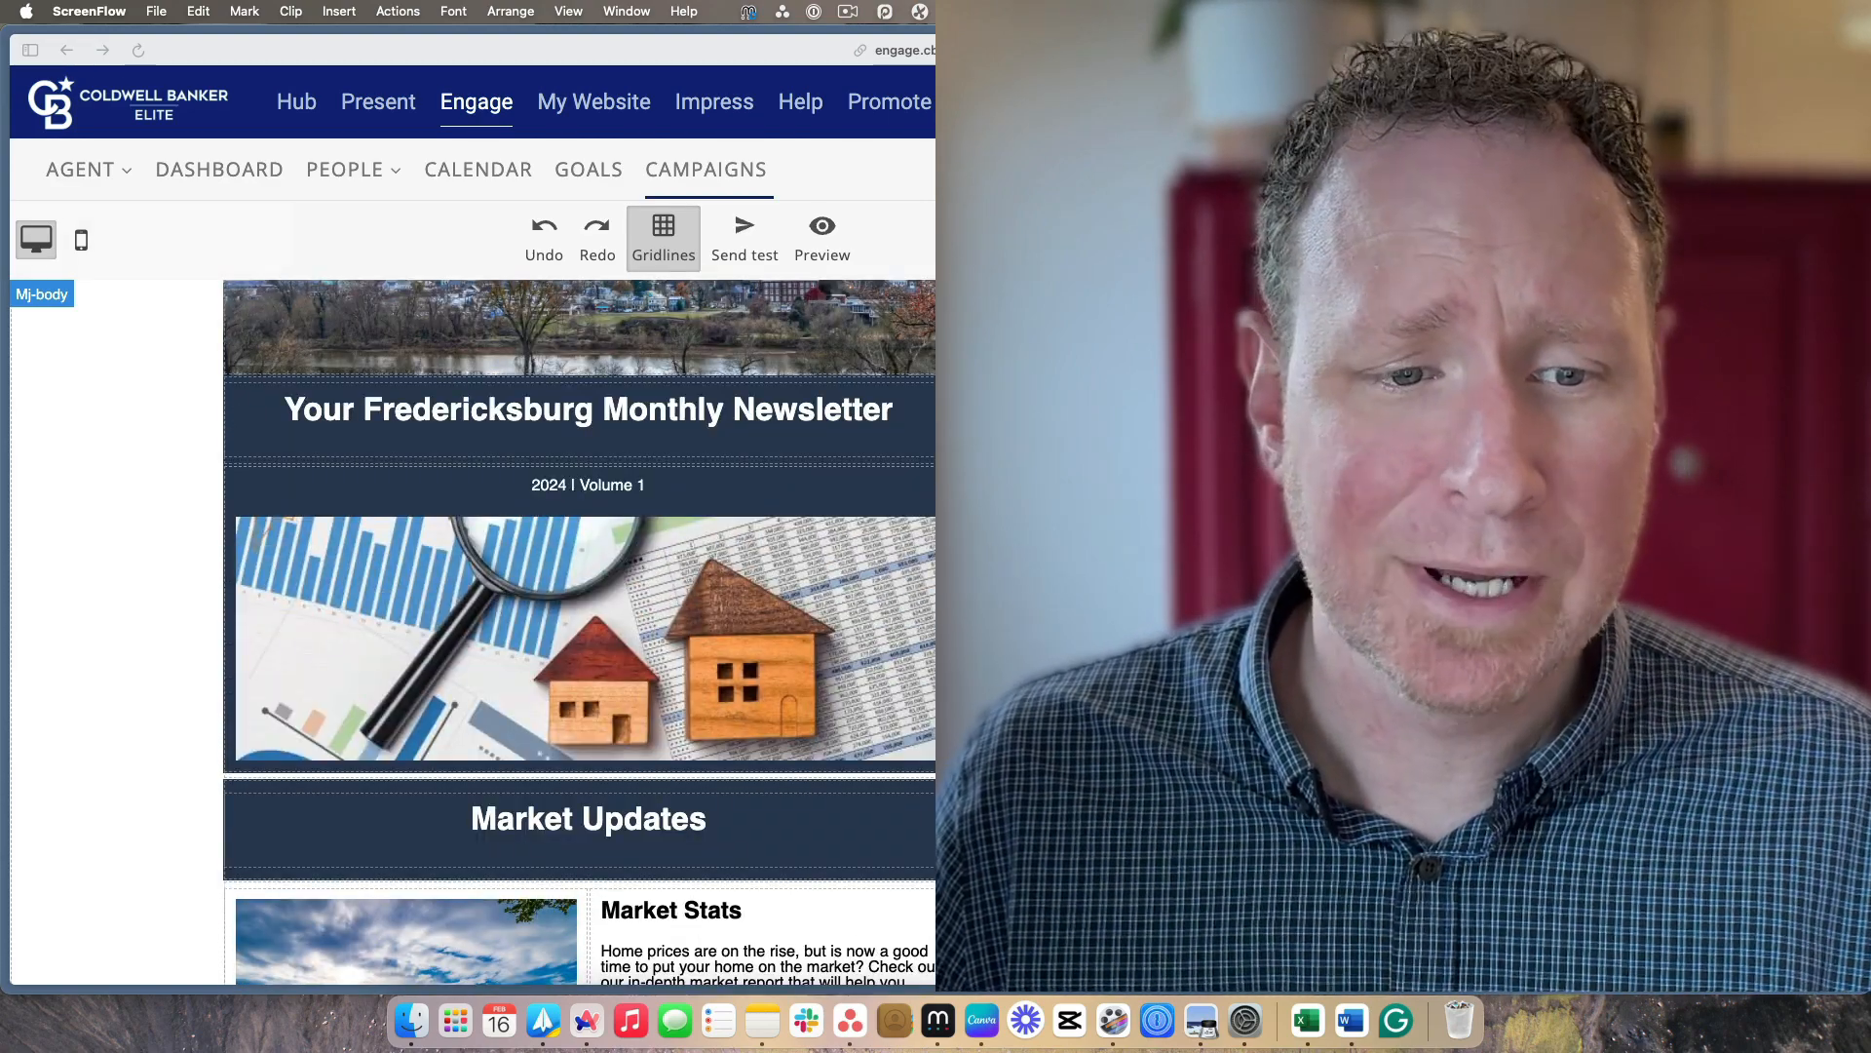
pyautogui.scroll(3, 579, 631)
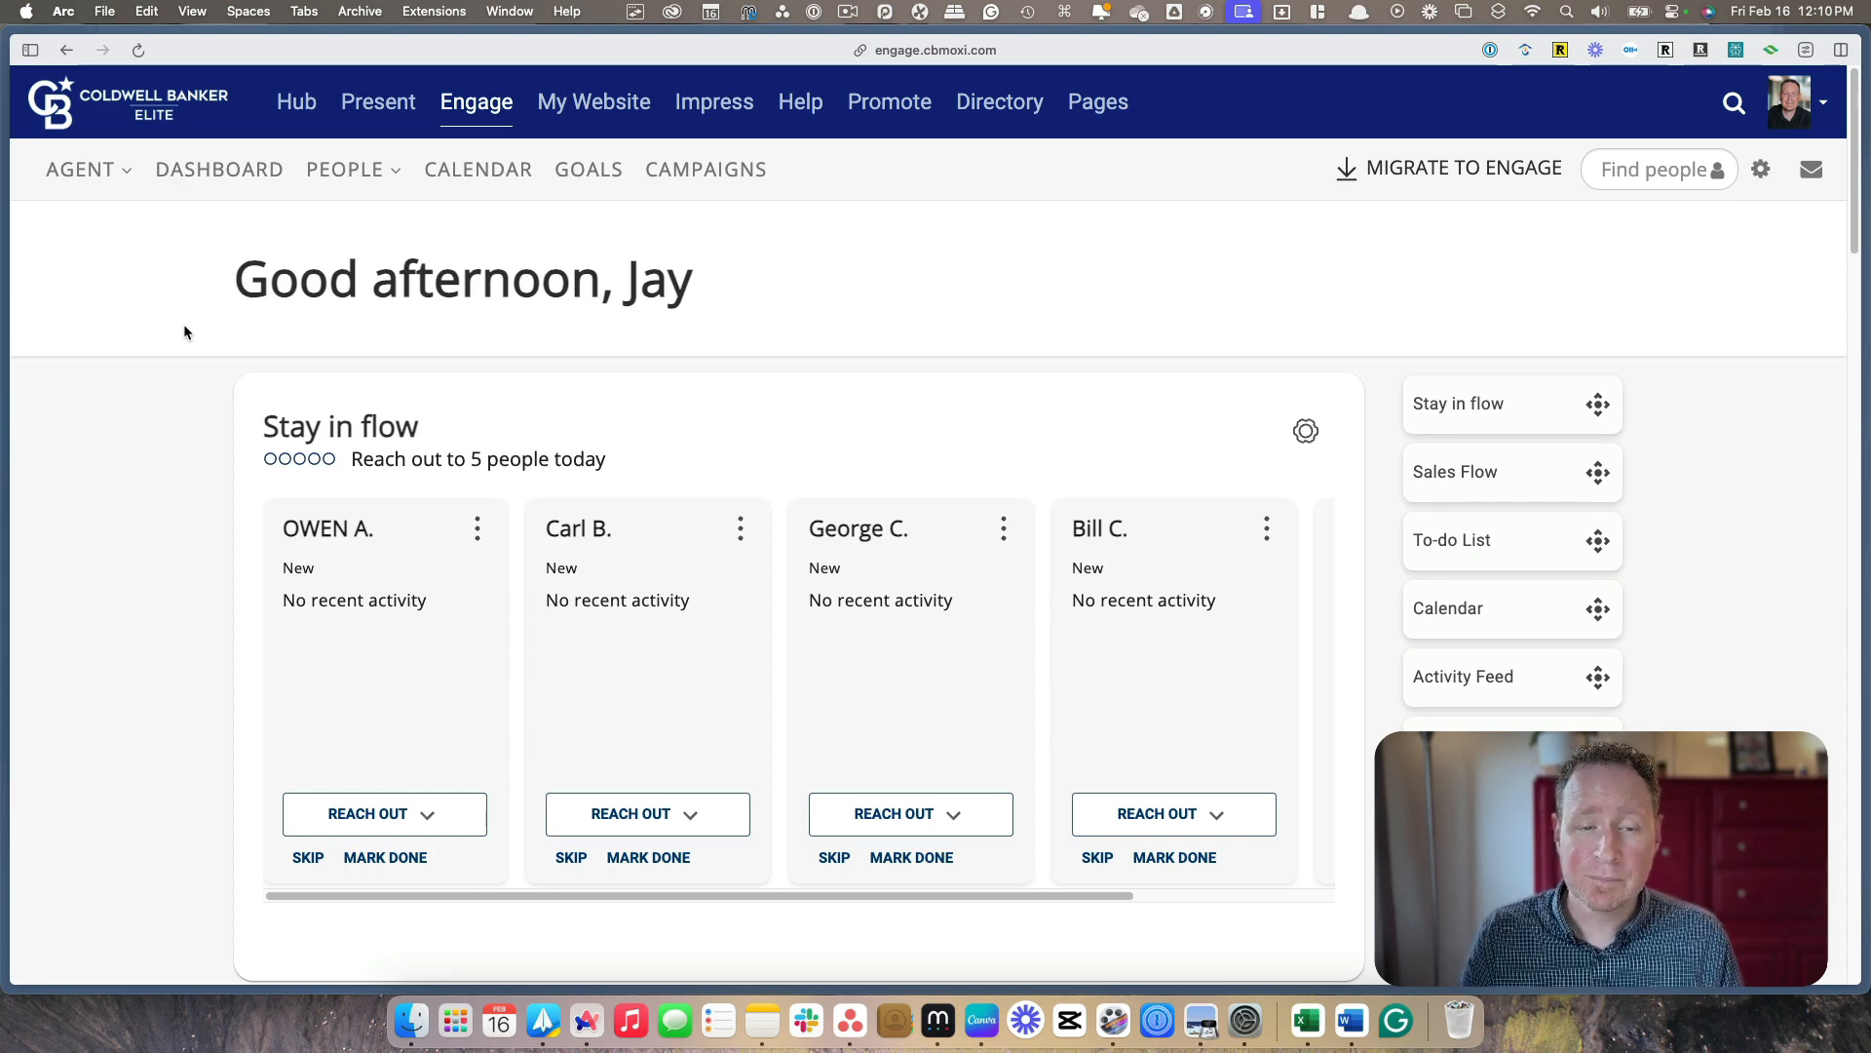
# Go to the campaigns area and open the content library's list of email templates
pyautogui.click(718, 174)
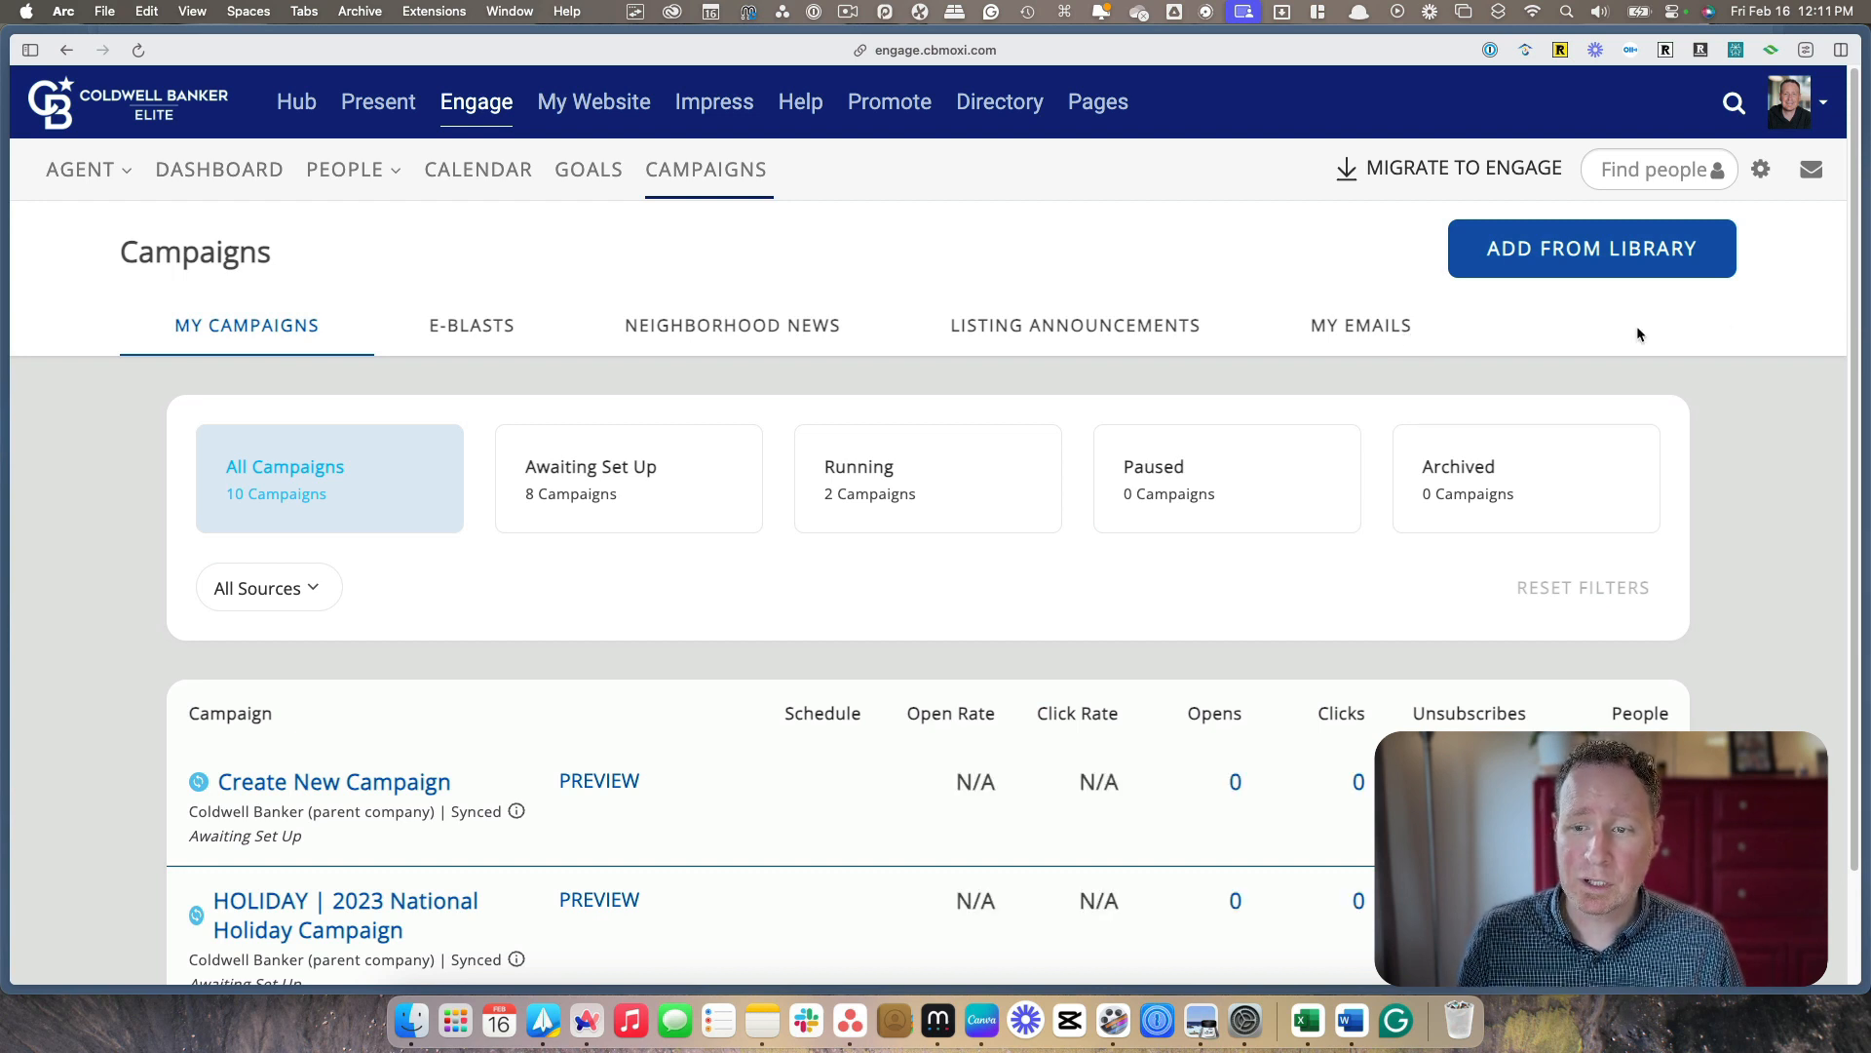
pyautogui.click(1569, 256)
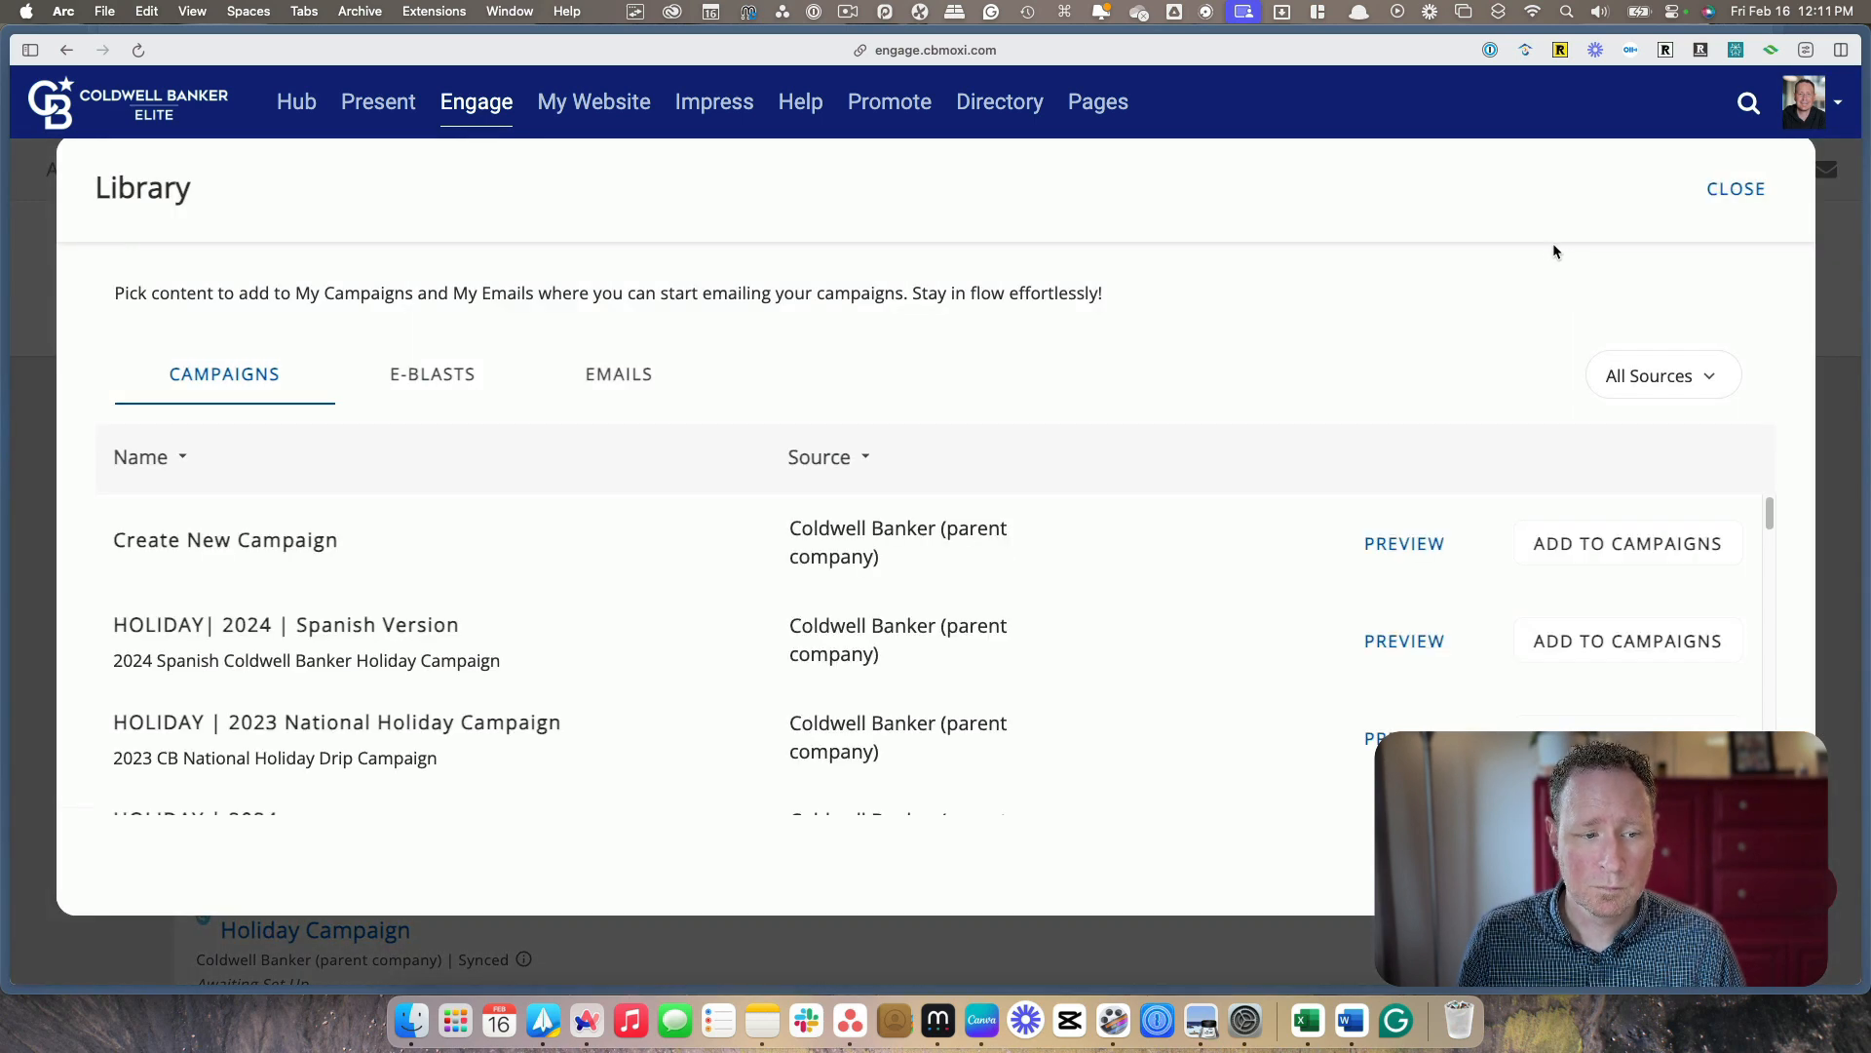
pyautogui.click(646, 379)
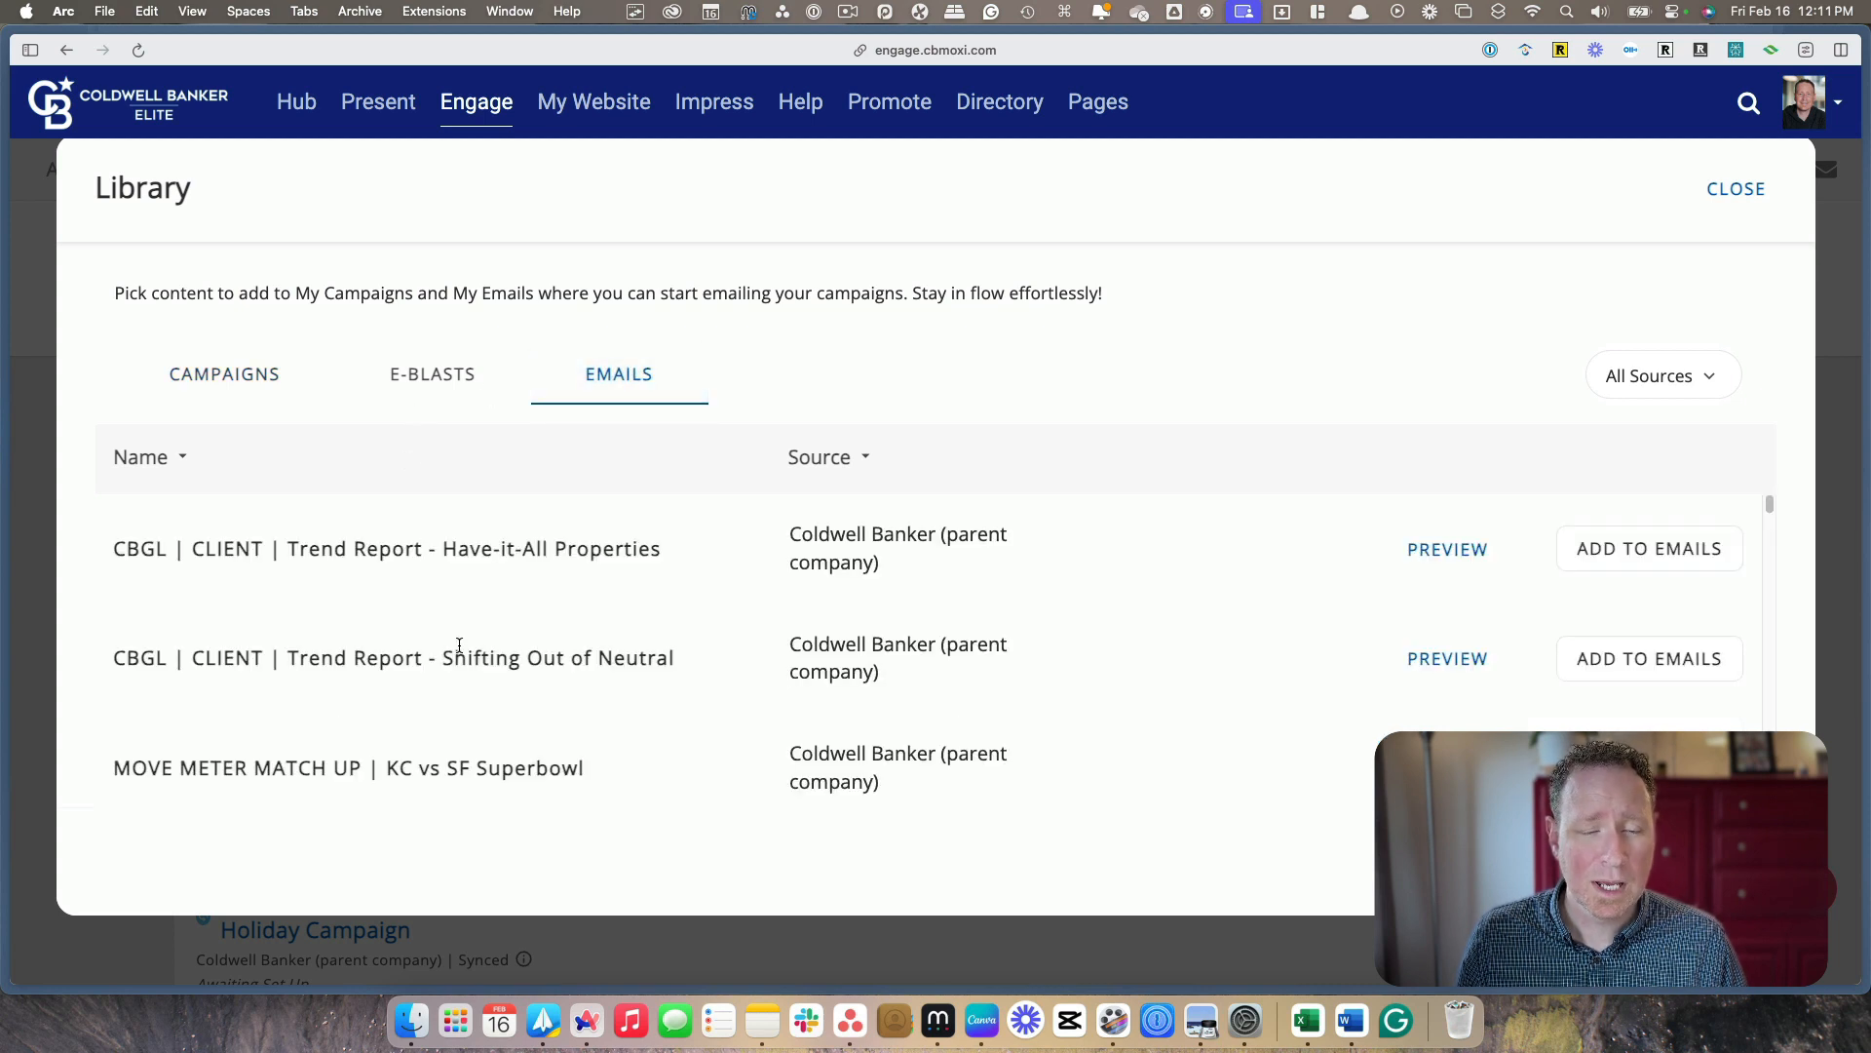
# Add the "SELLER | SELLING YOUR HOME (2)" template to My Emails and close the library
pyautogui.scroll(-2, 459, 645)
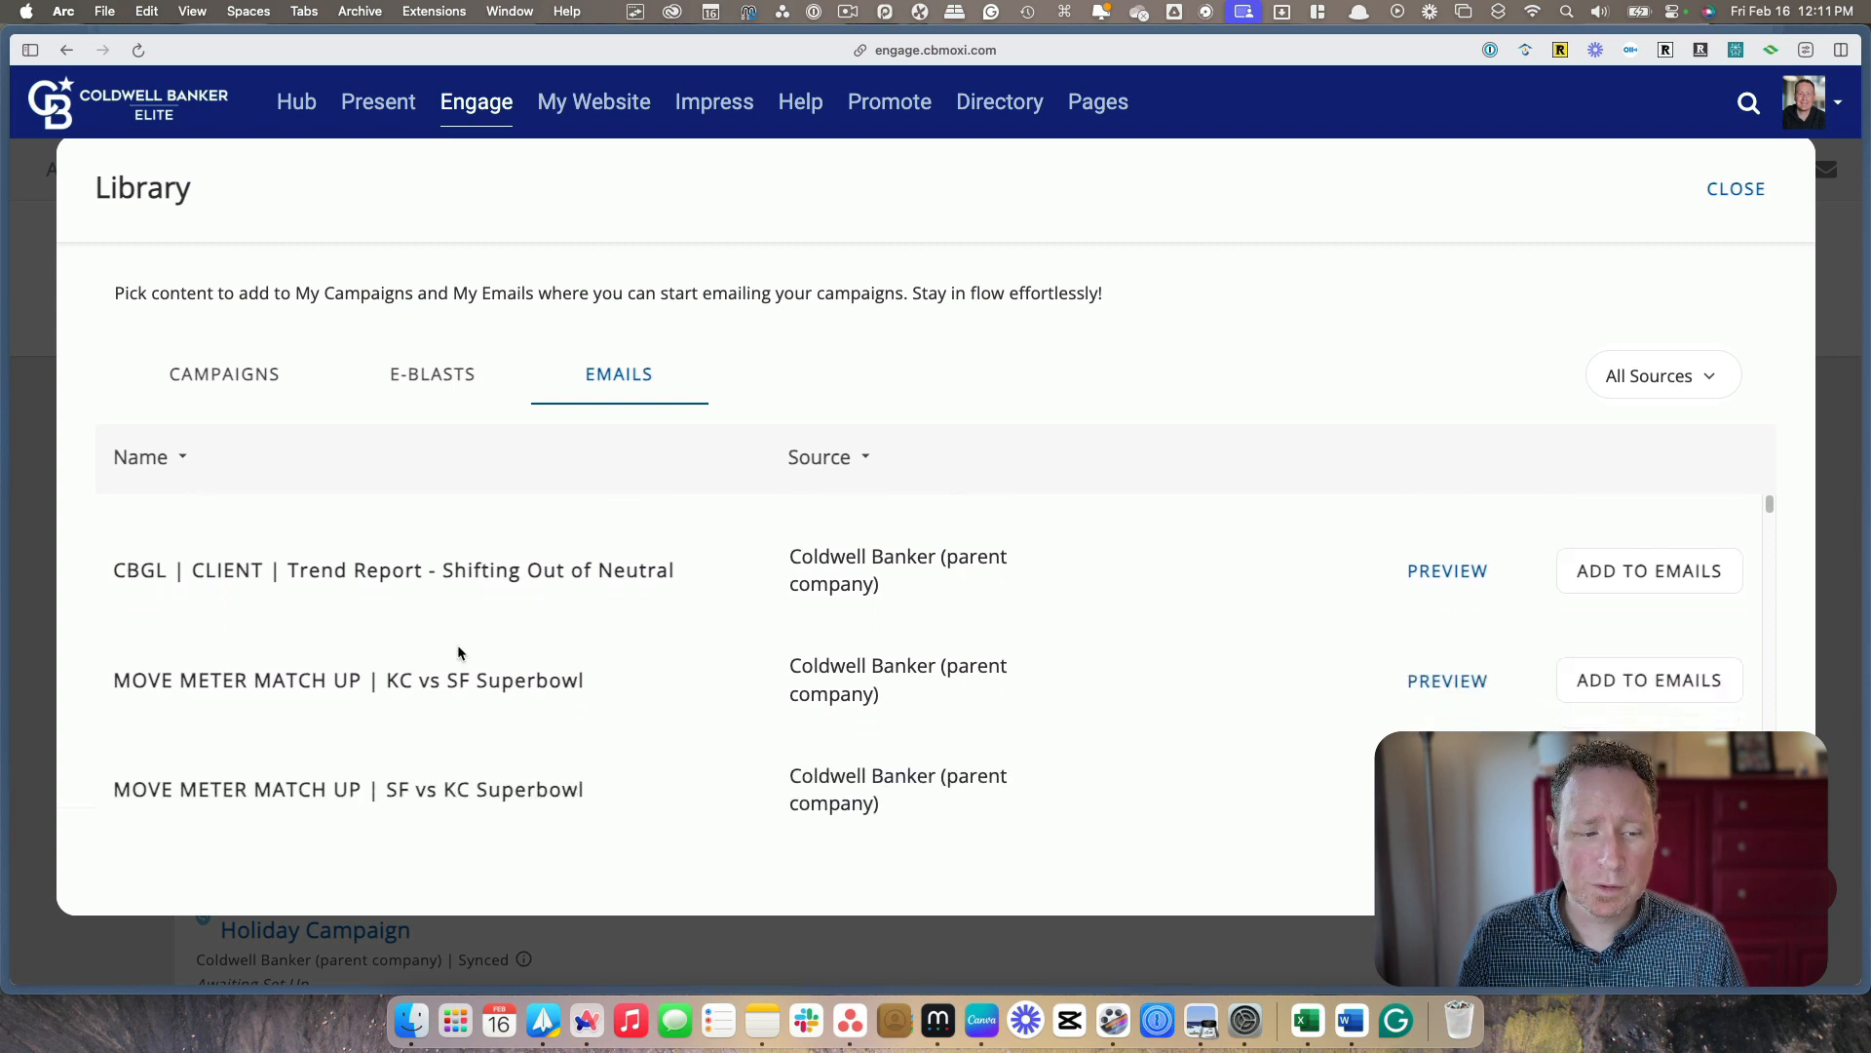
pyautogui.scroll(-3, 458, 653)
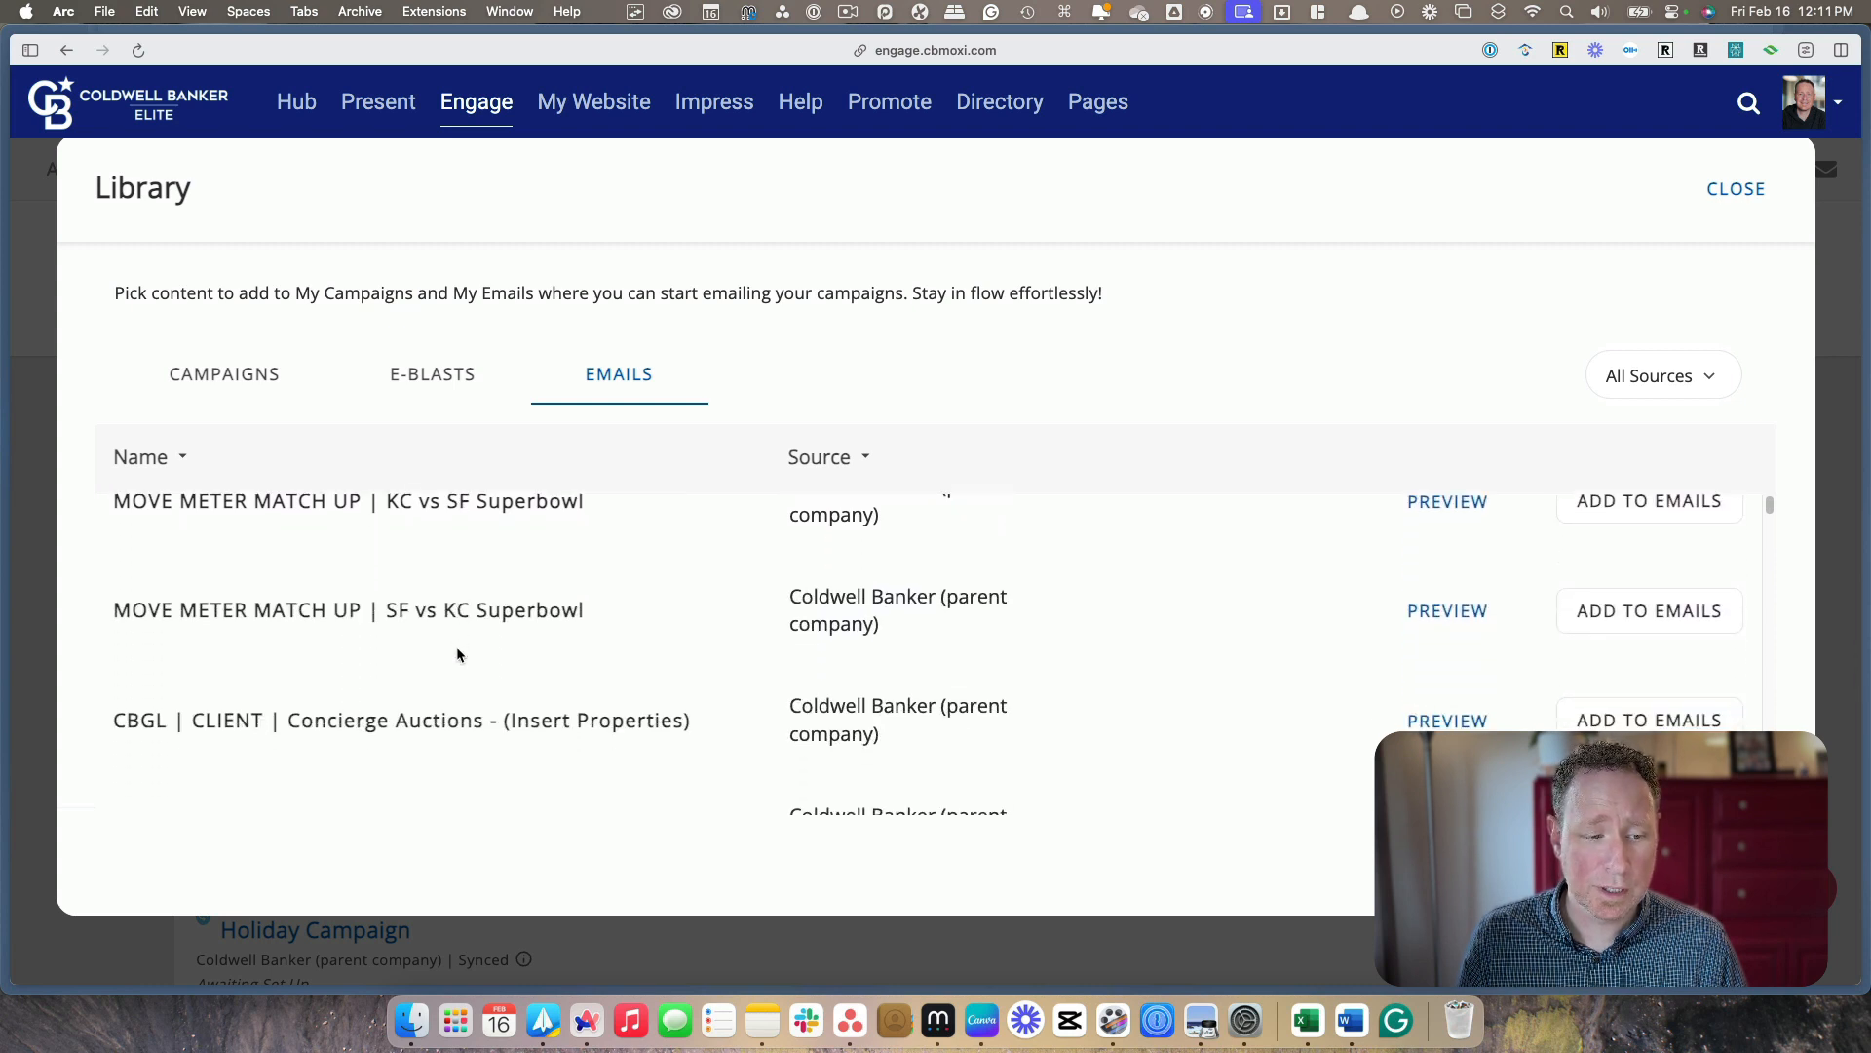
pyautogui.scroll(-2, 457, 654)
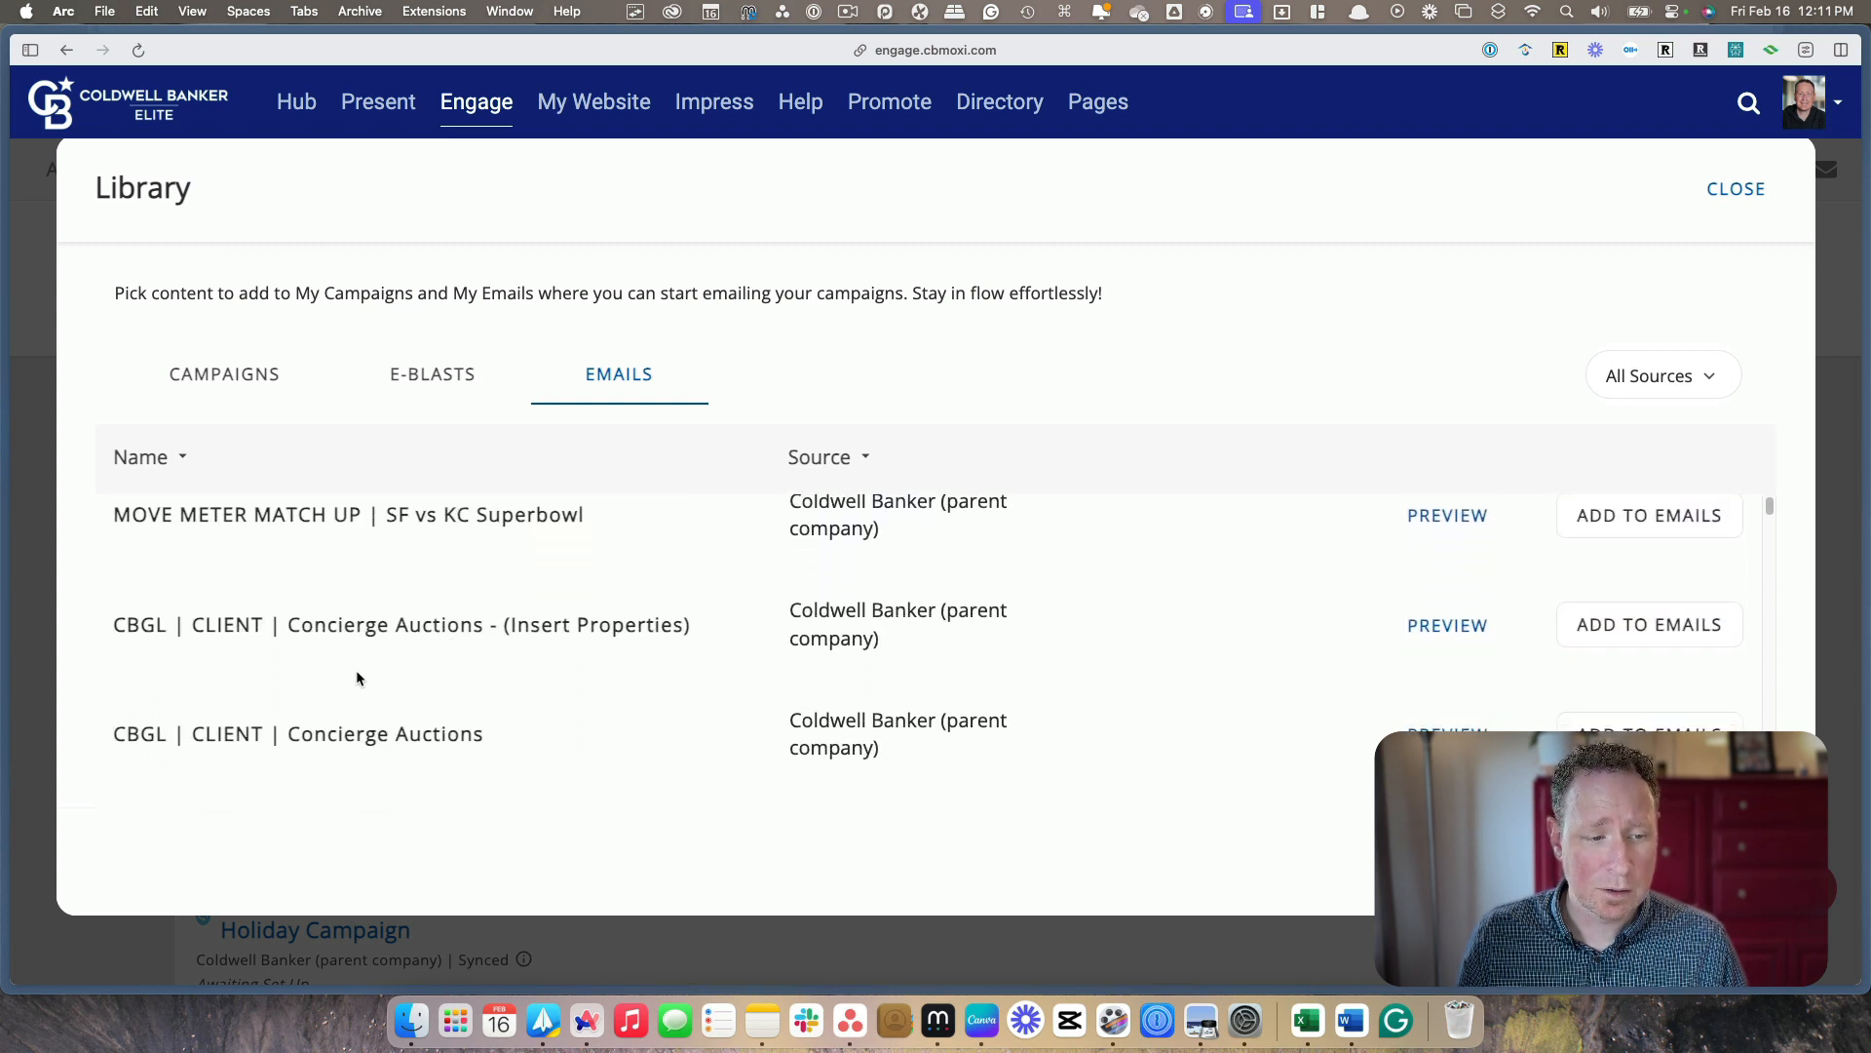
pyautogui.scroll(-5, 365, 692)
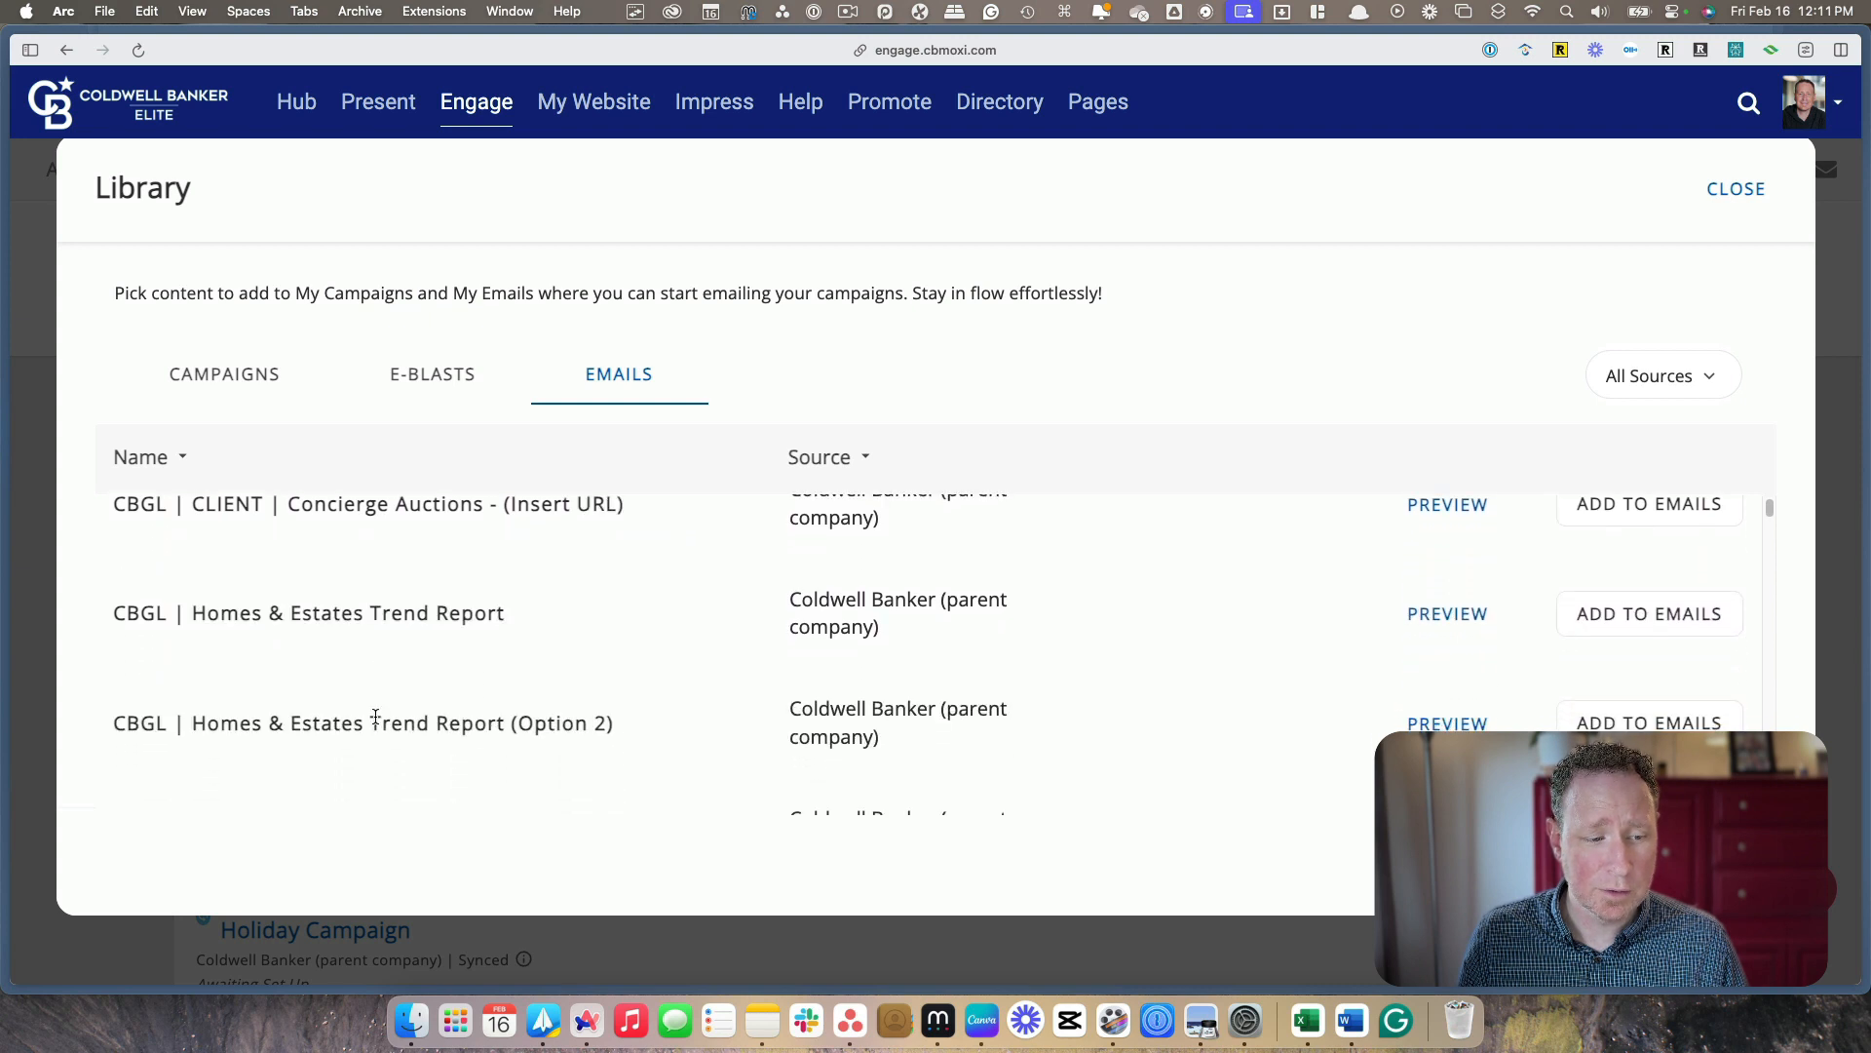
pyautogui.scroll(-3, 376, 717)
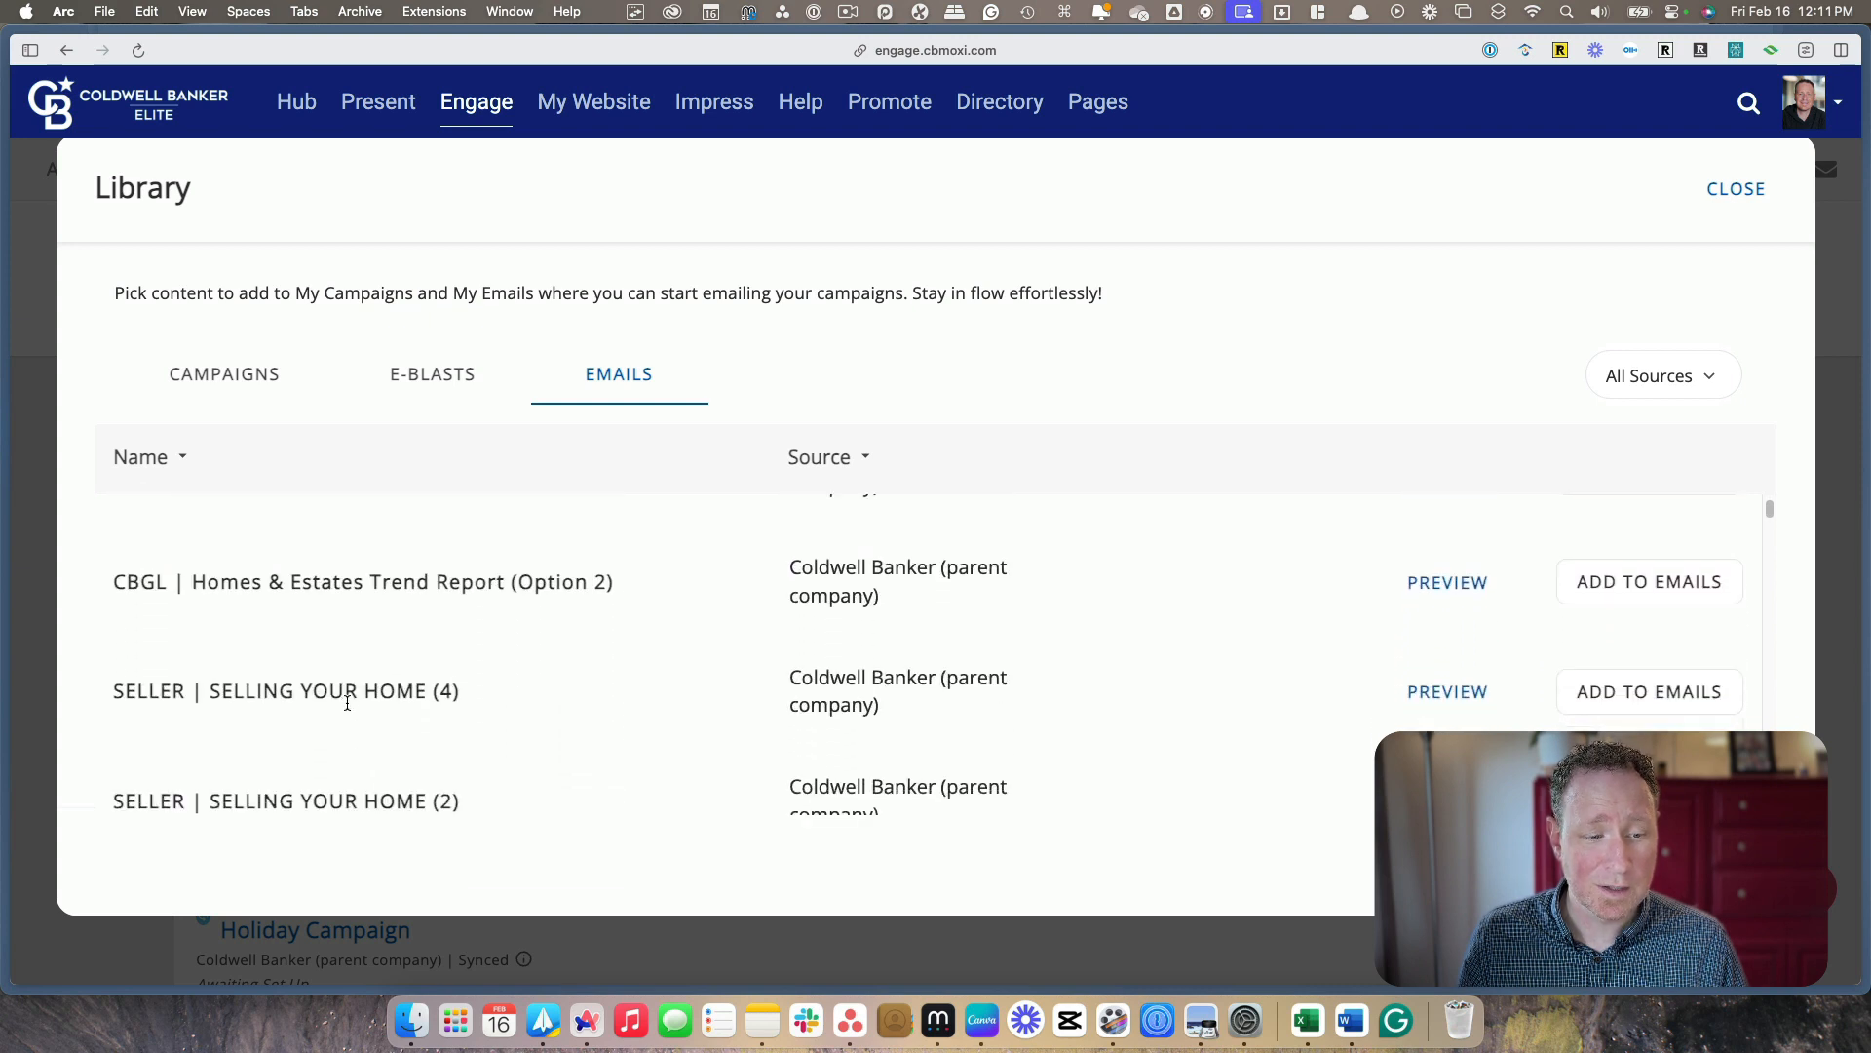
pyautogui.scroll(-1, 351, 704)
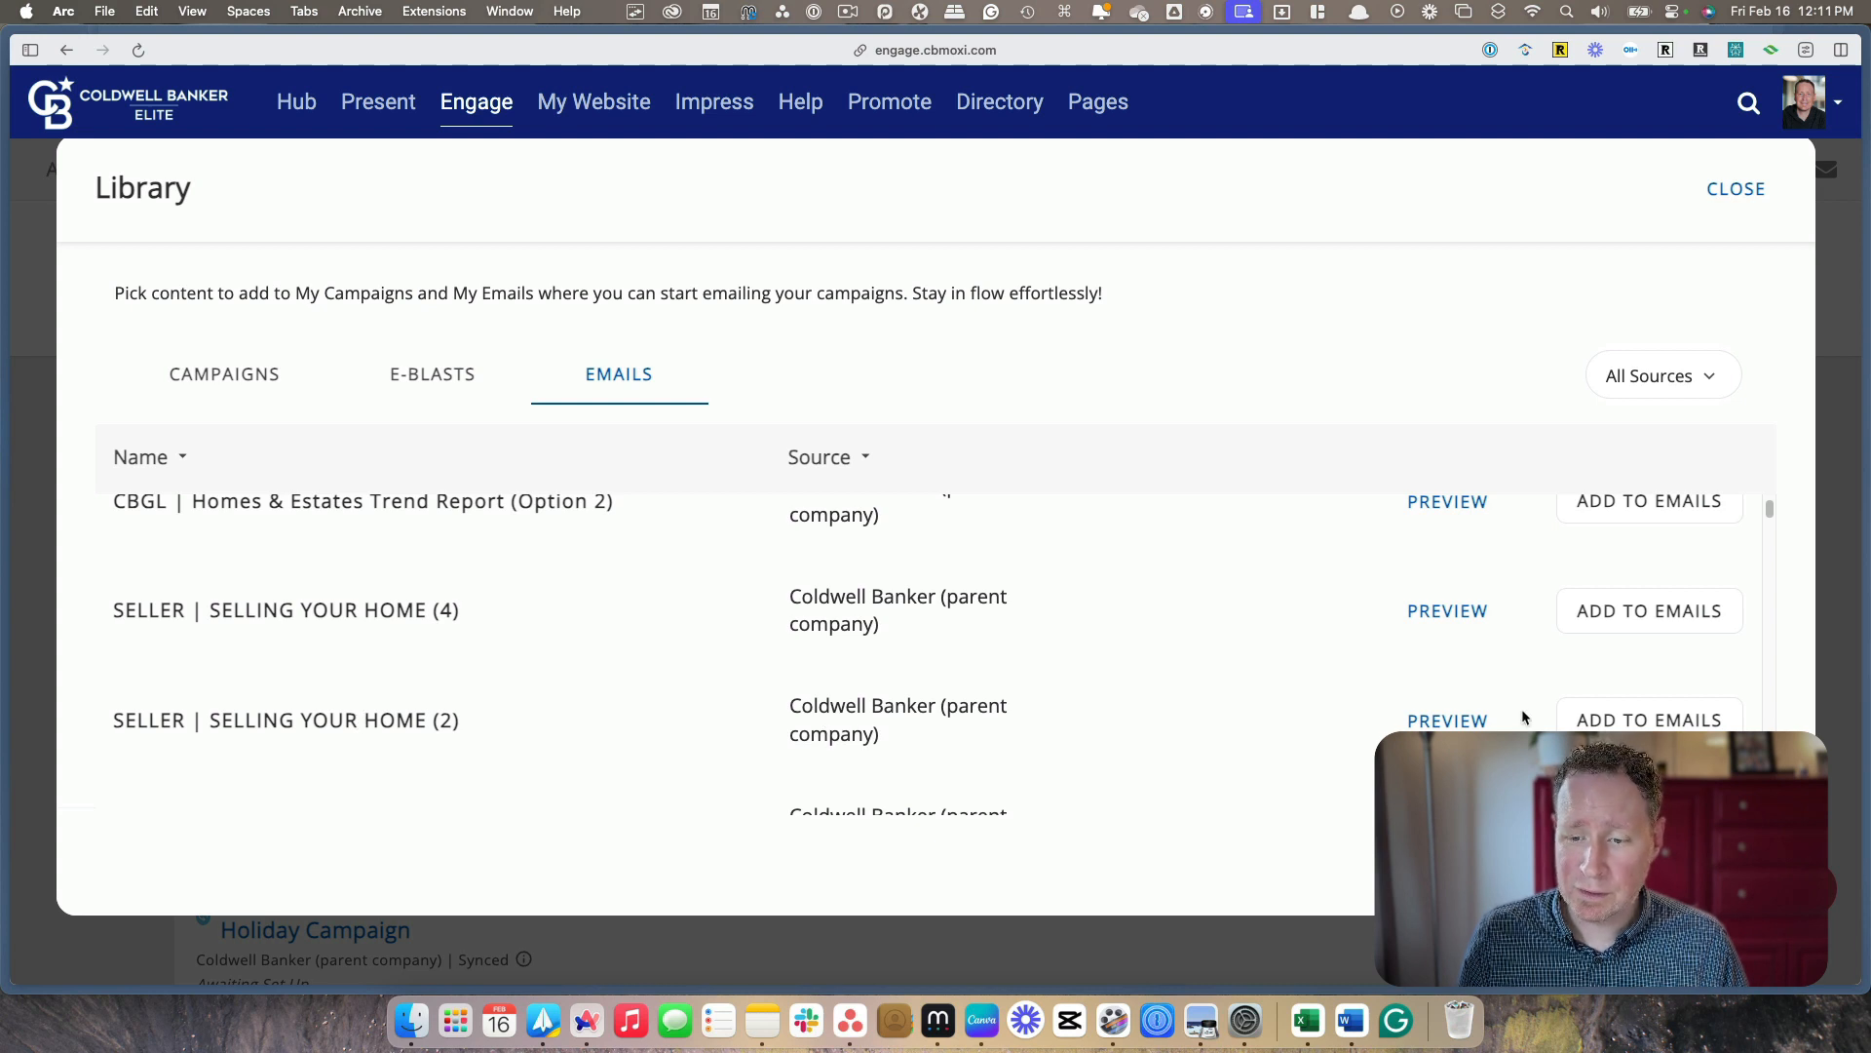
pyautogui.click(1654, 725)
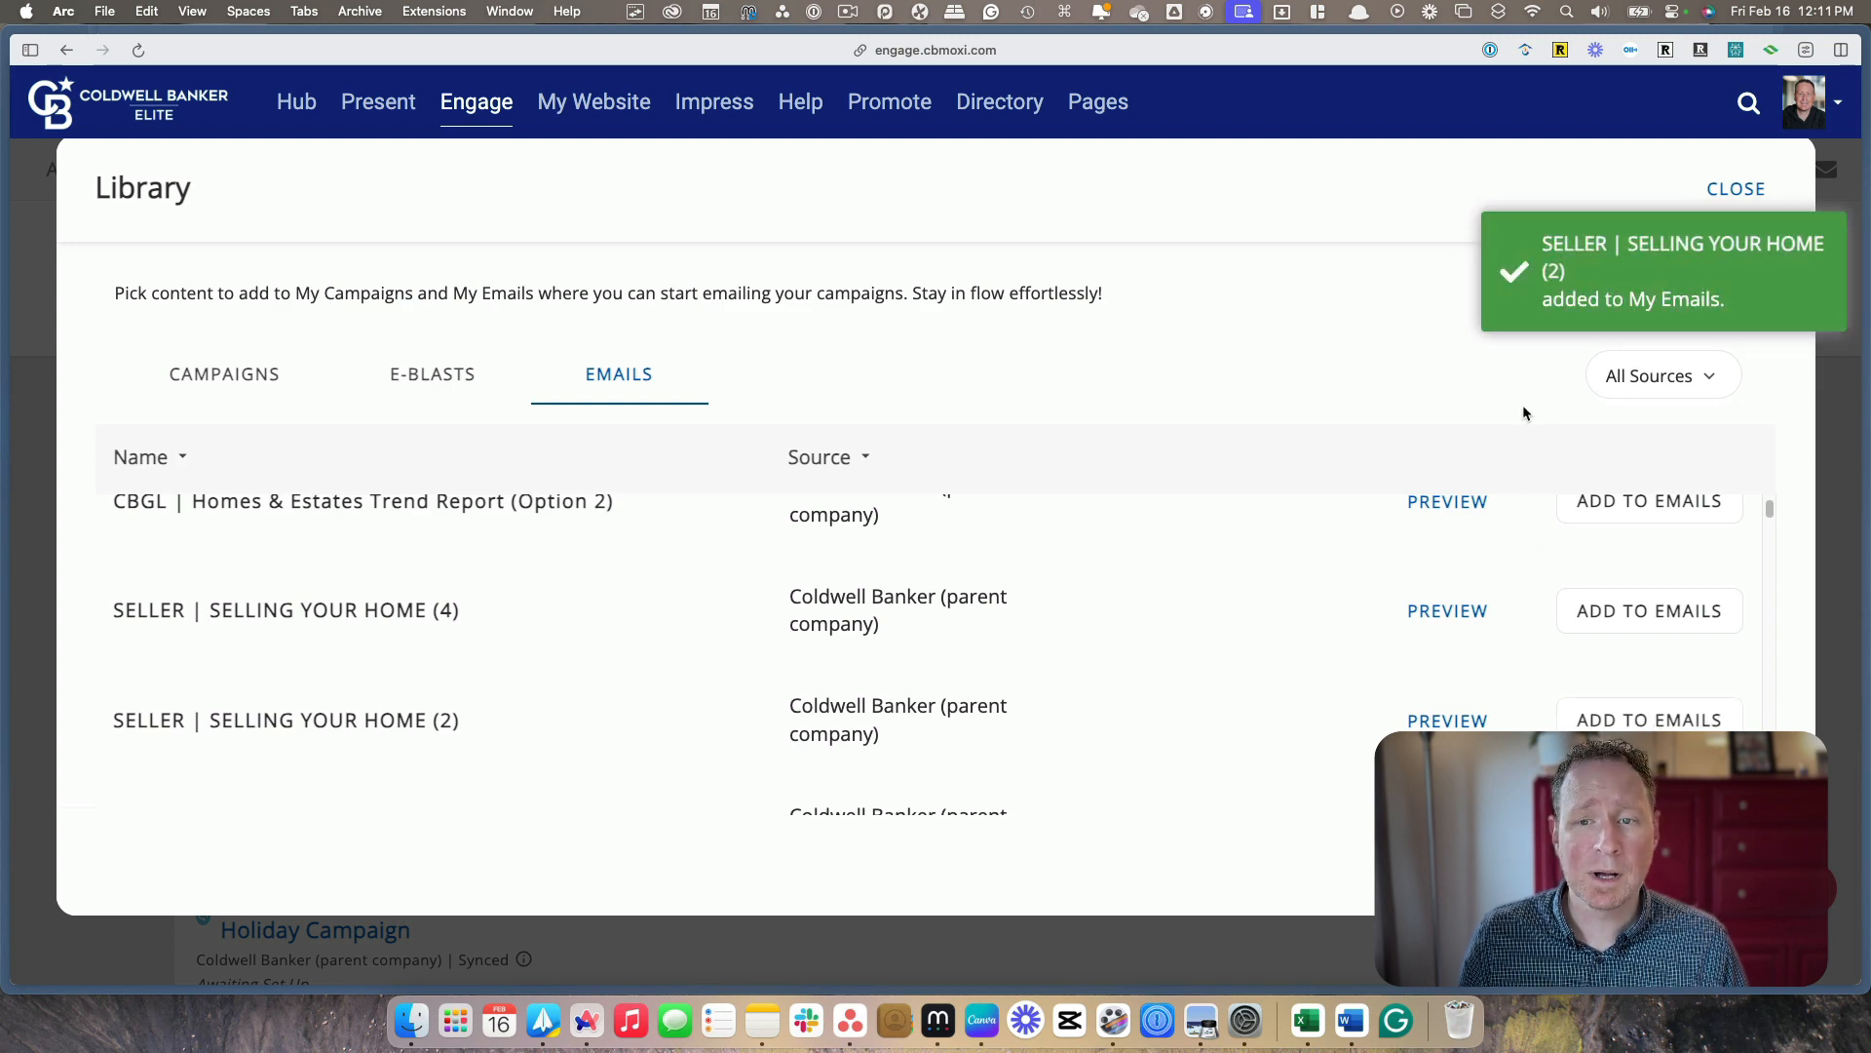
pyautogui.click(1733, 193)
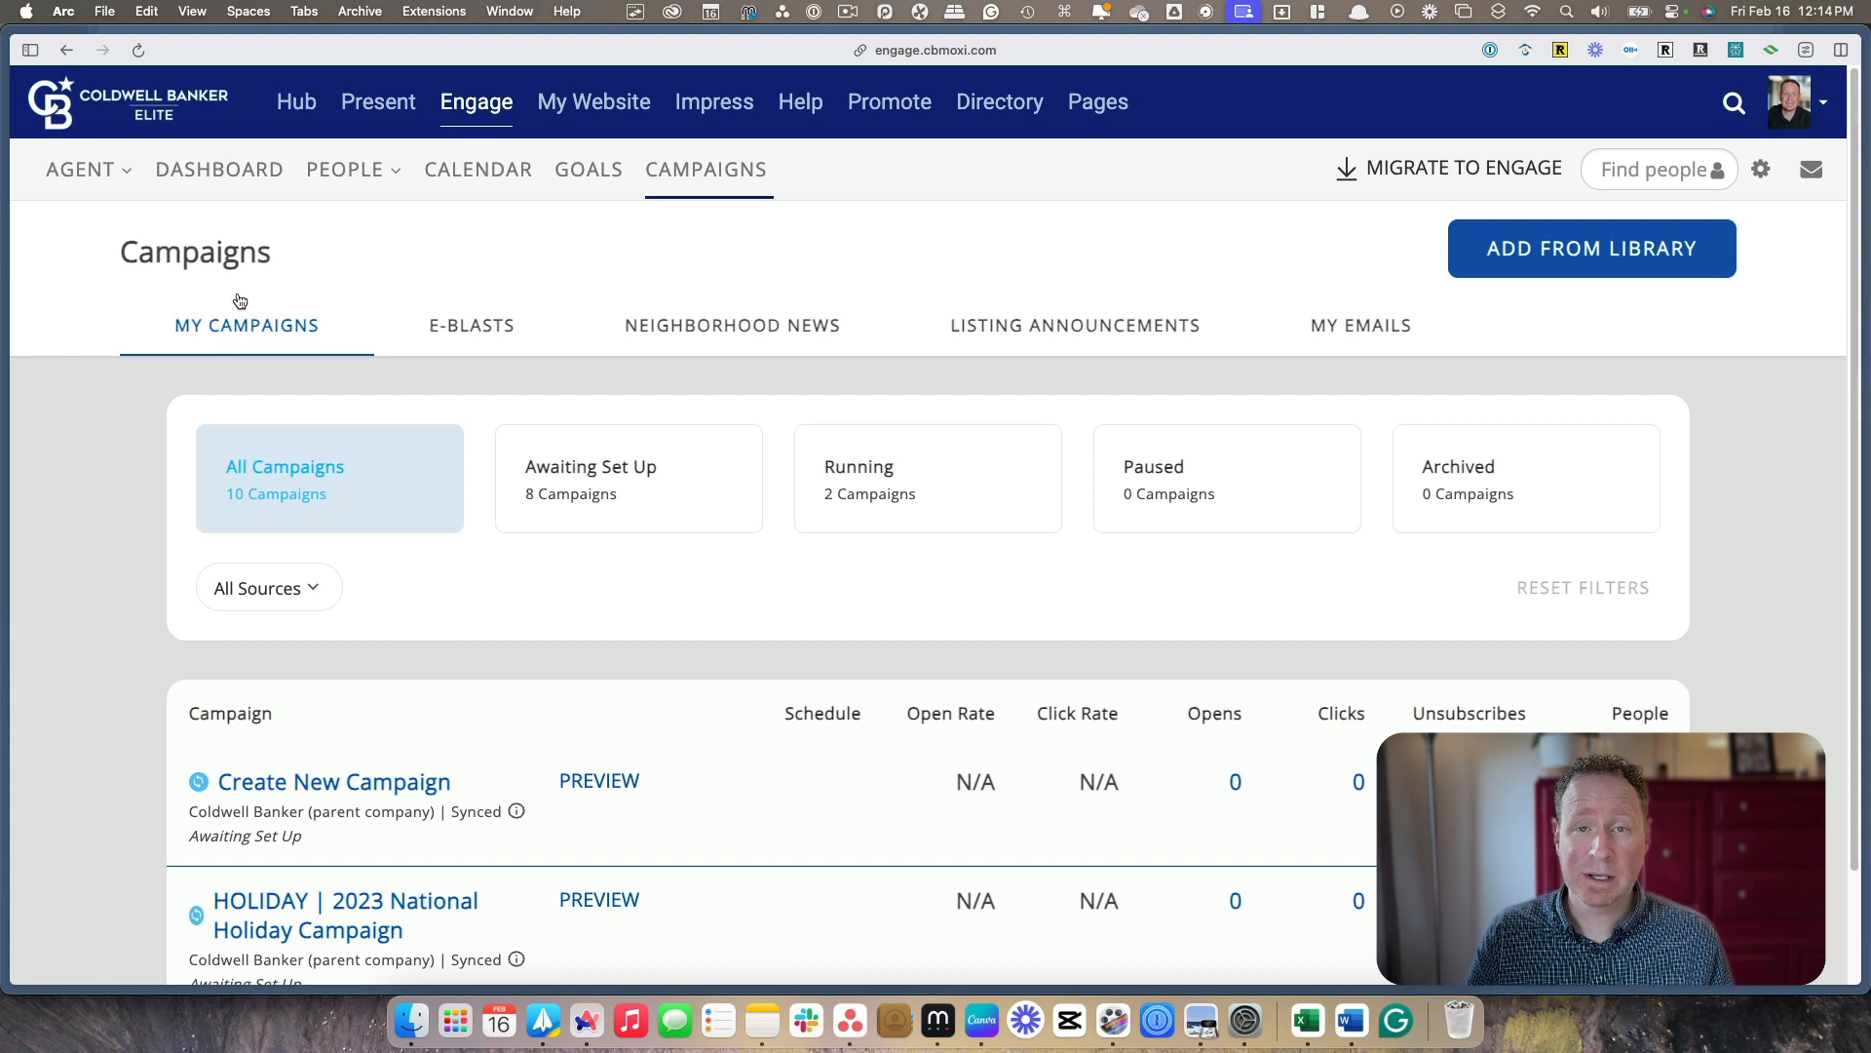
# Open the "SELLER | SELLING YOUR HOME (2)" email from My Emails and expand its setup for editing
pyautogui.click(1346, 327)
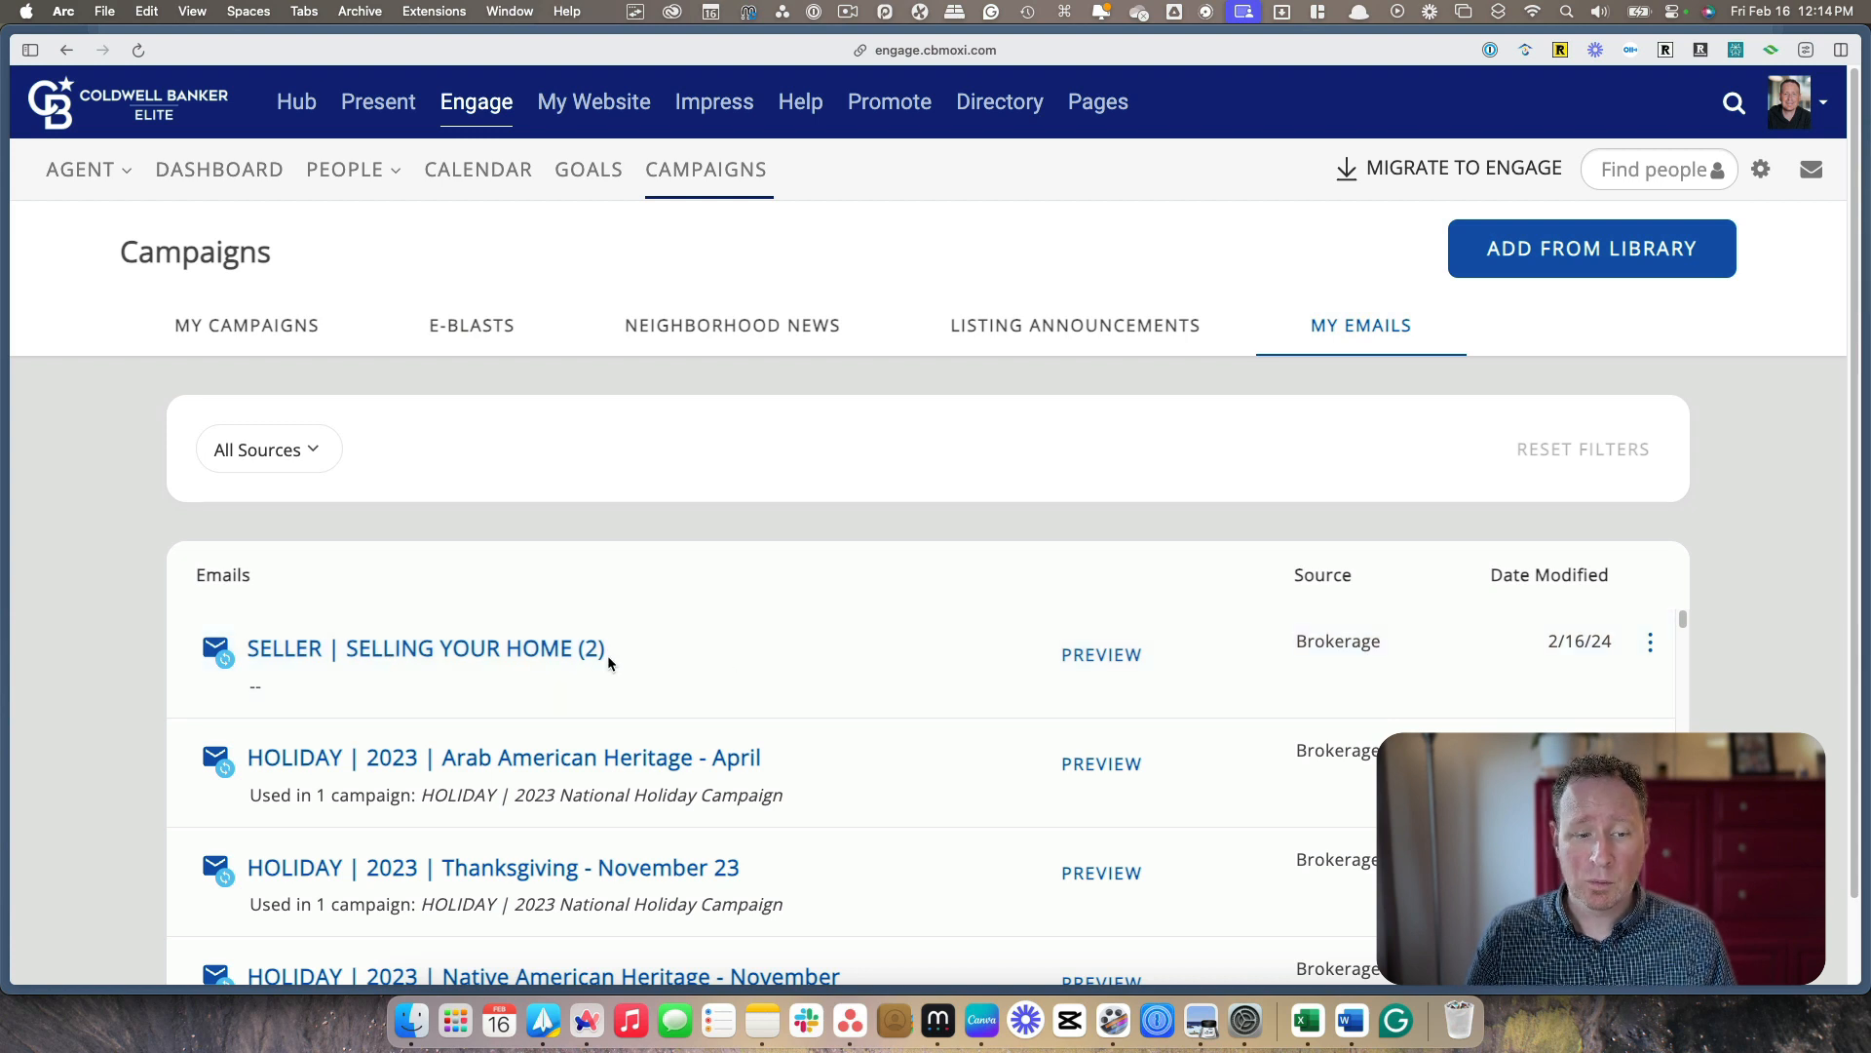
pyautogui.click(431, 648)
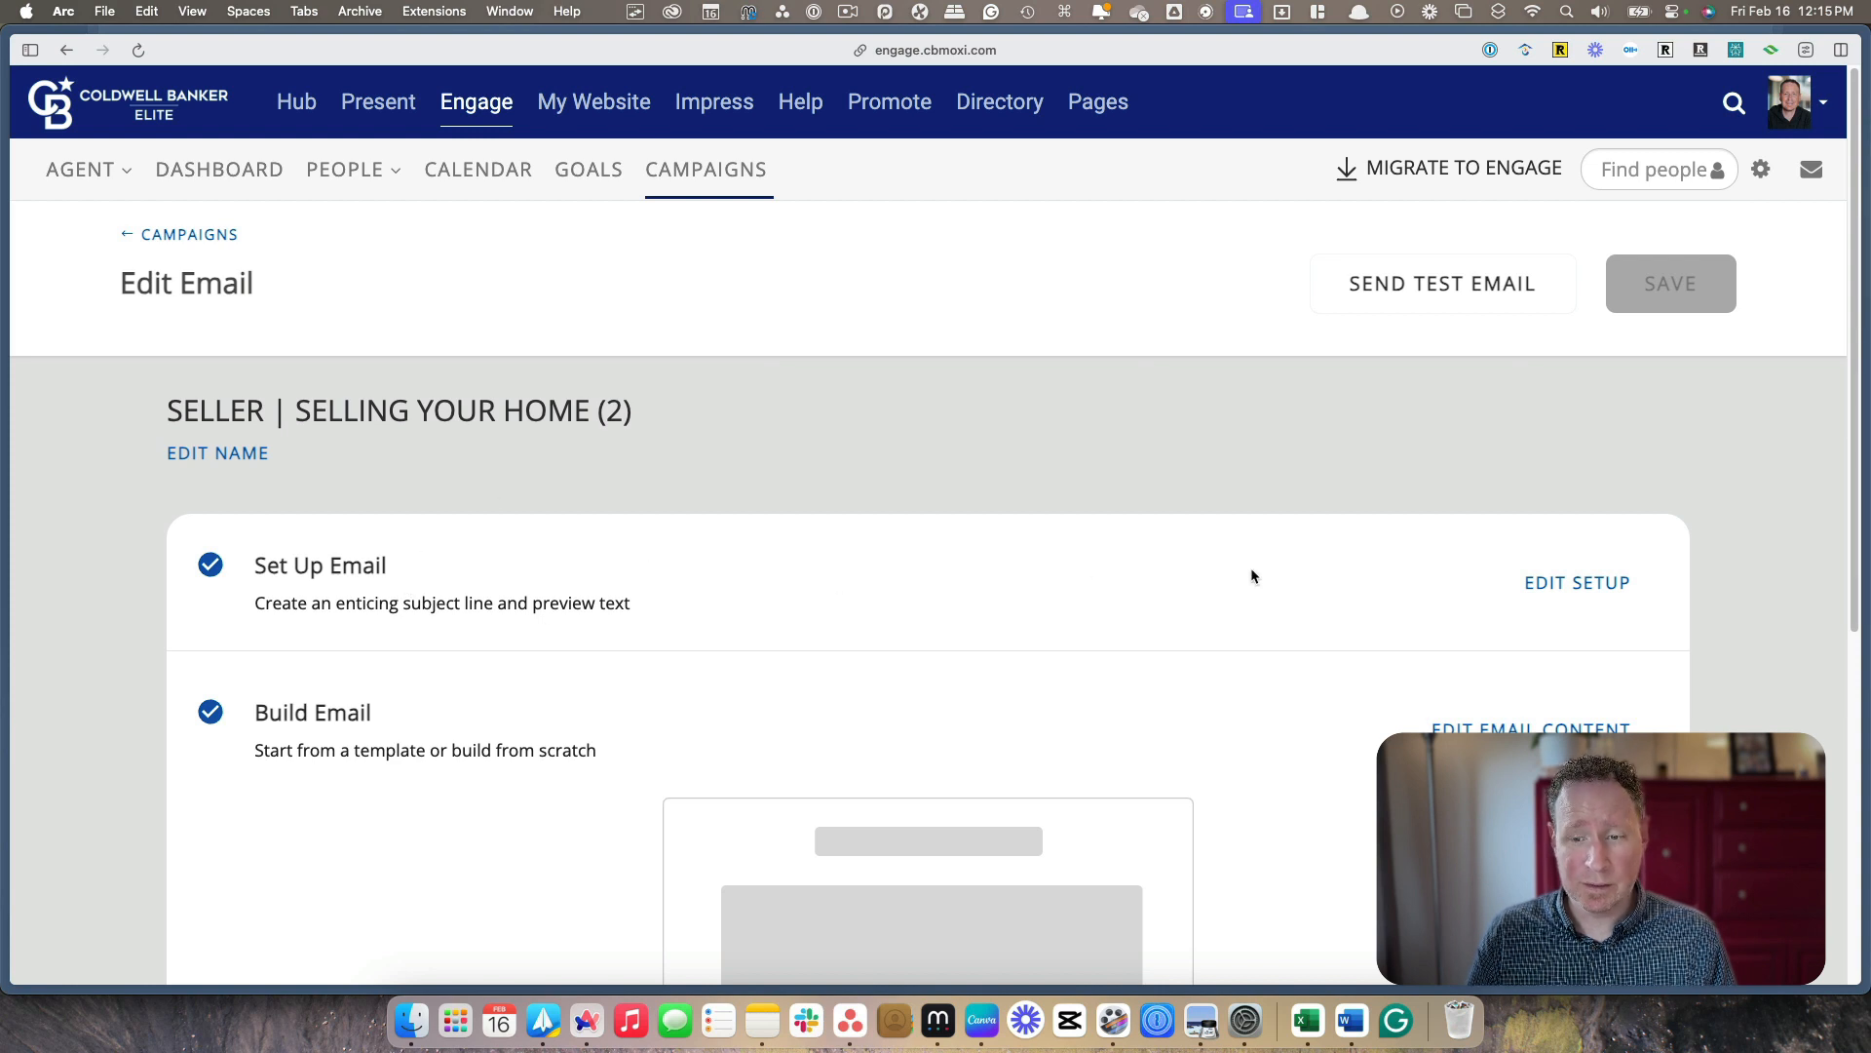
pyautogui.click(1571, 588)
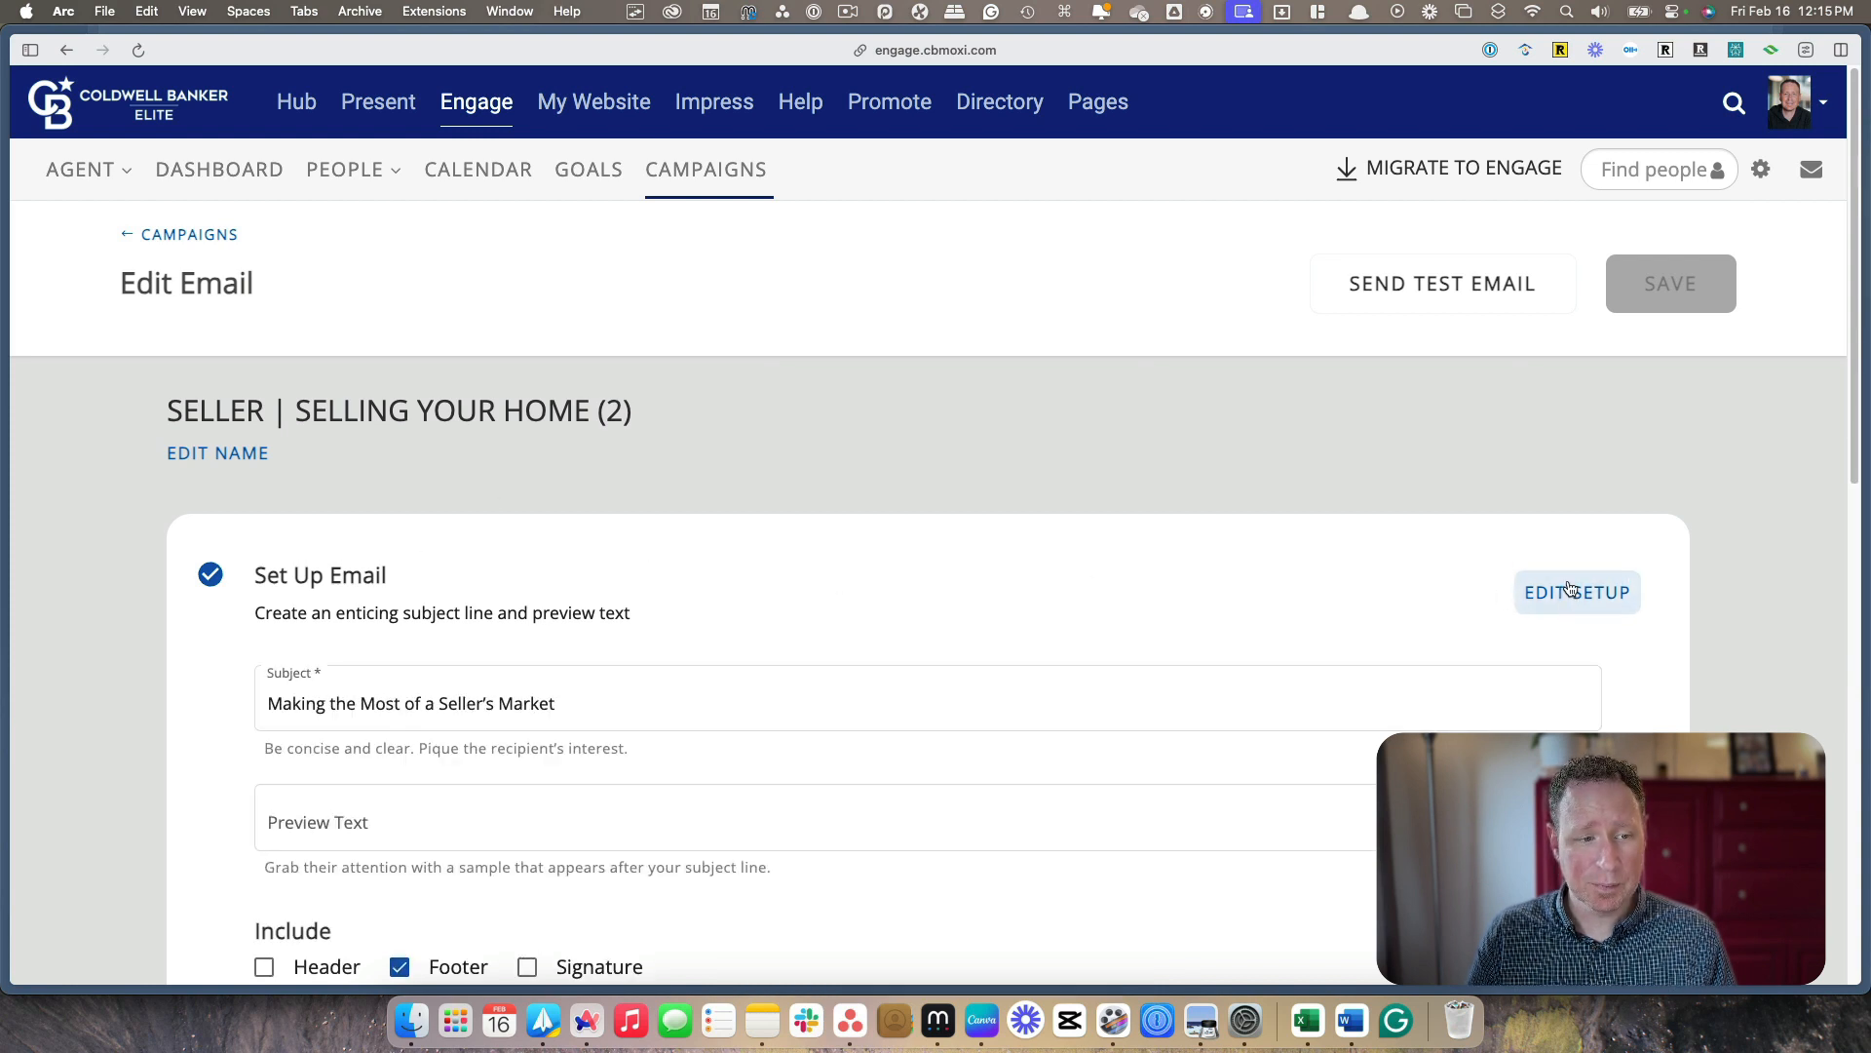
# Rename the email to "Newsletter Template" and save the new name
pyautogui.click(211, 454)
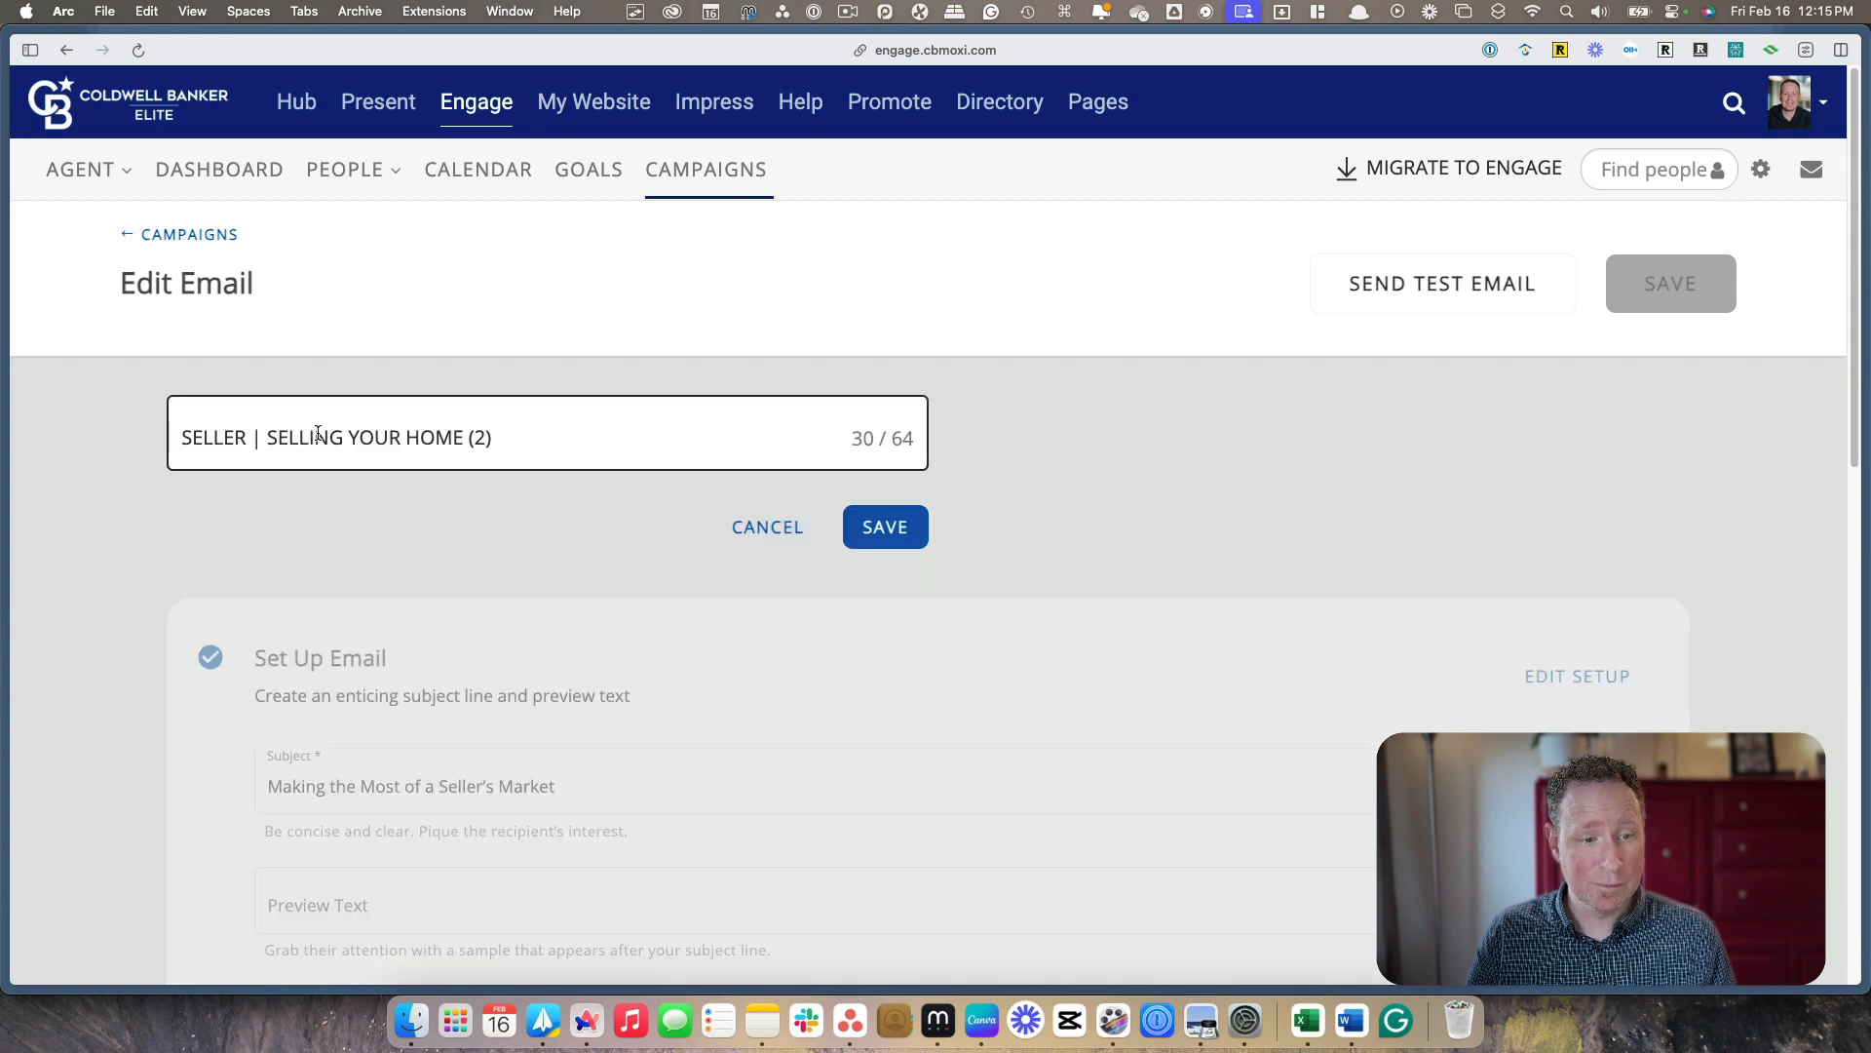
pyautogui.tripleClick(332, 437)
pyautogui.write('Newslwe')
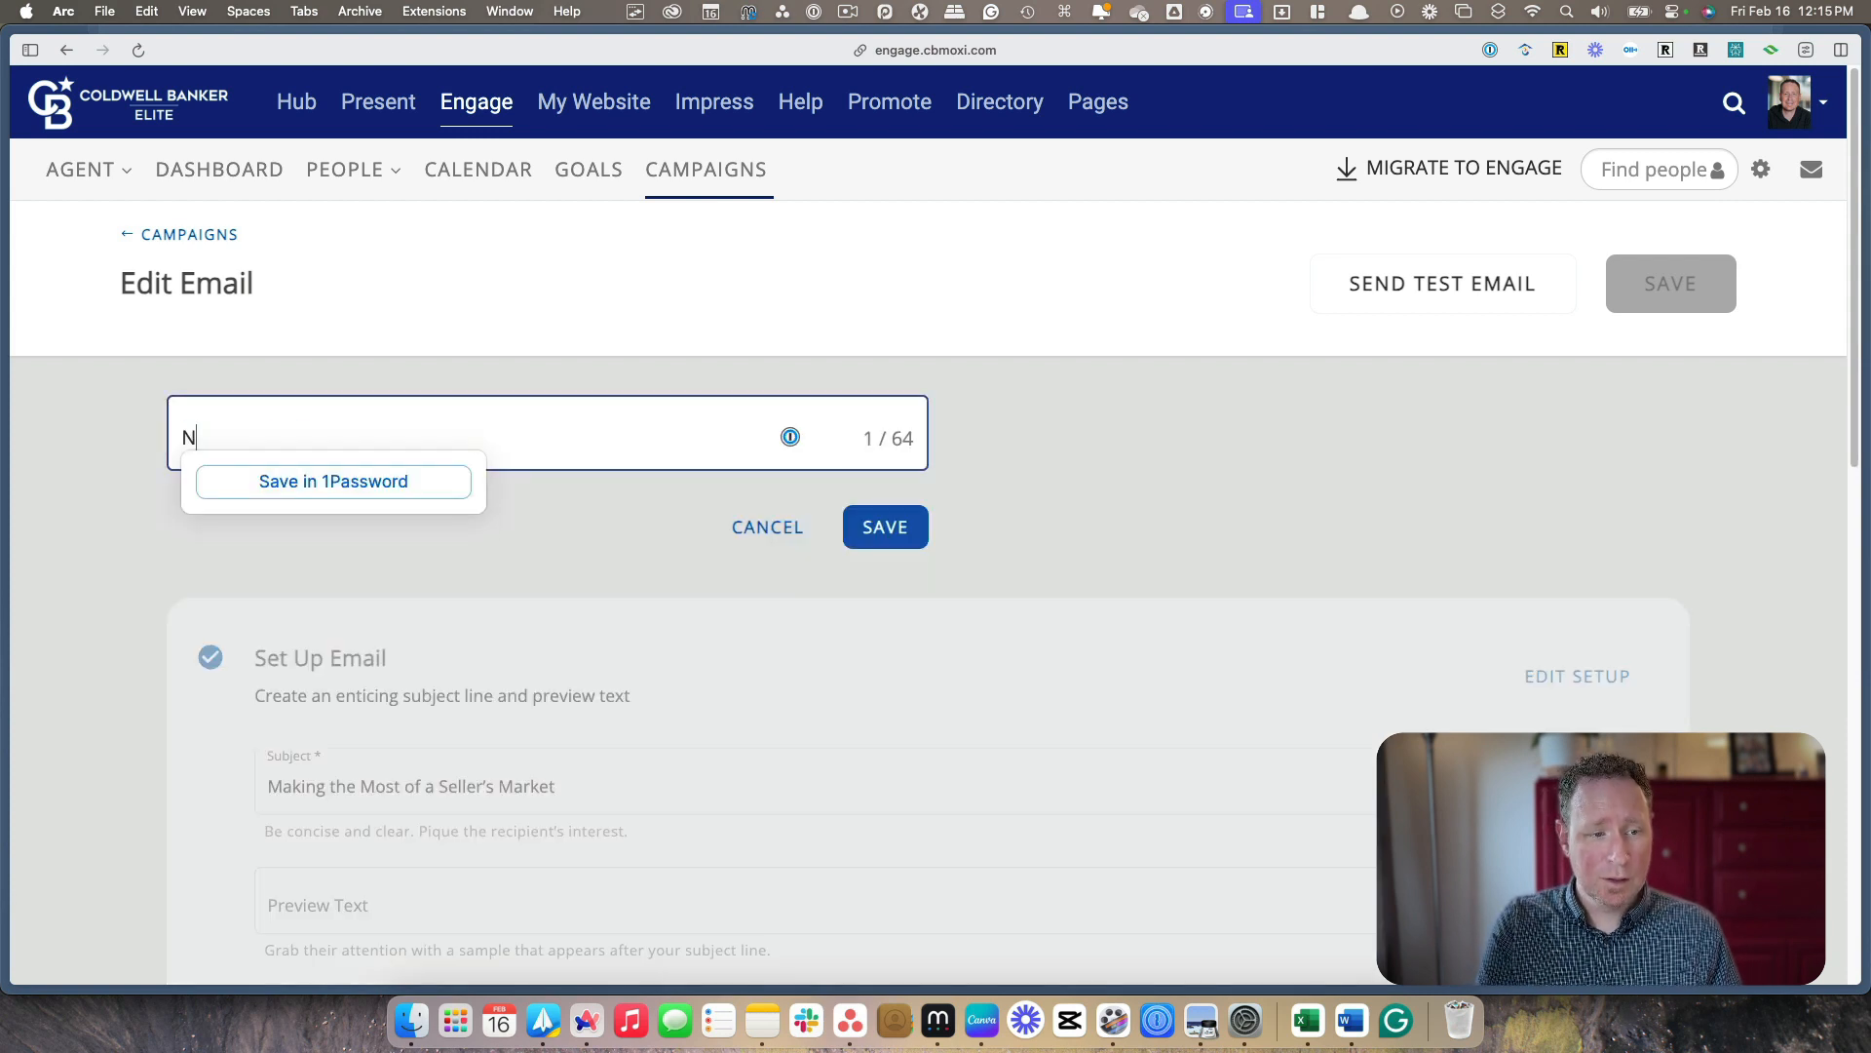
pyautogui.press('BackSpace')
pyautogui.press('BackSpace')
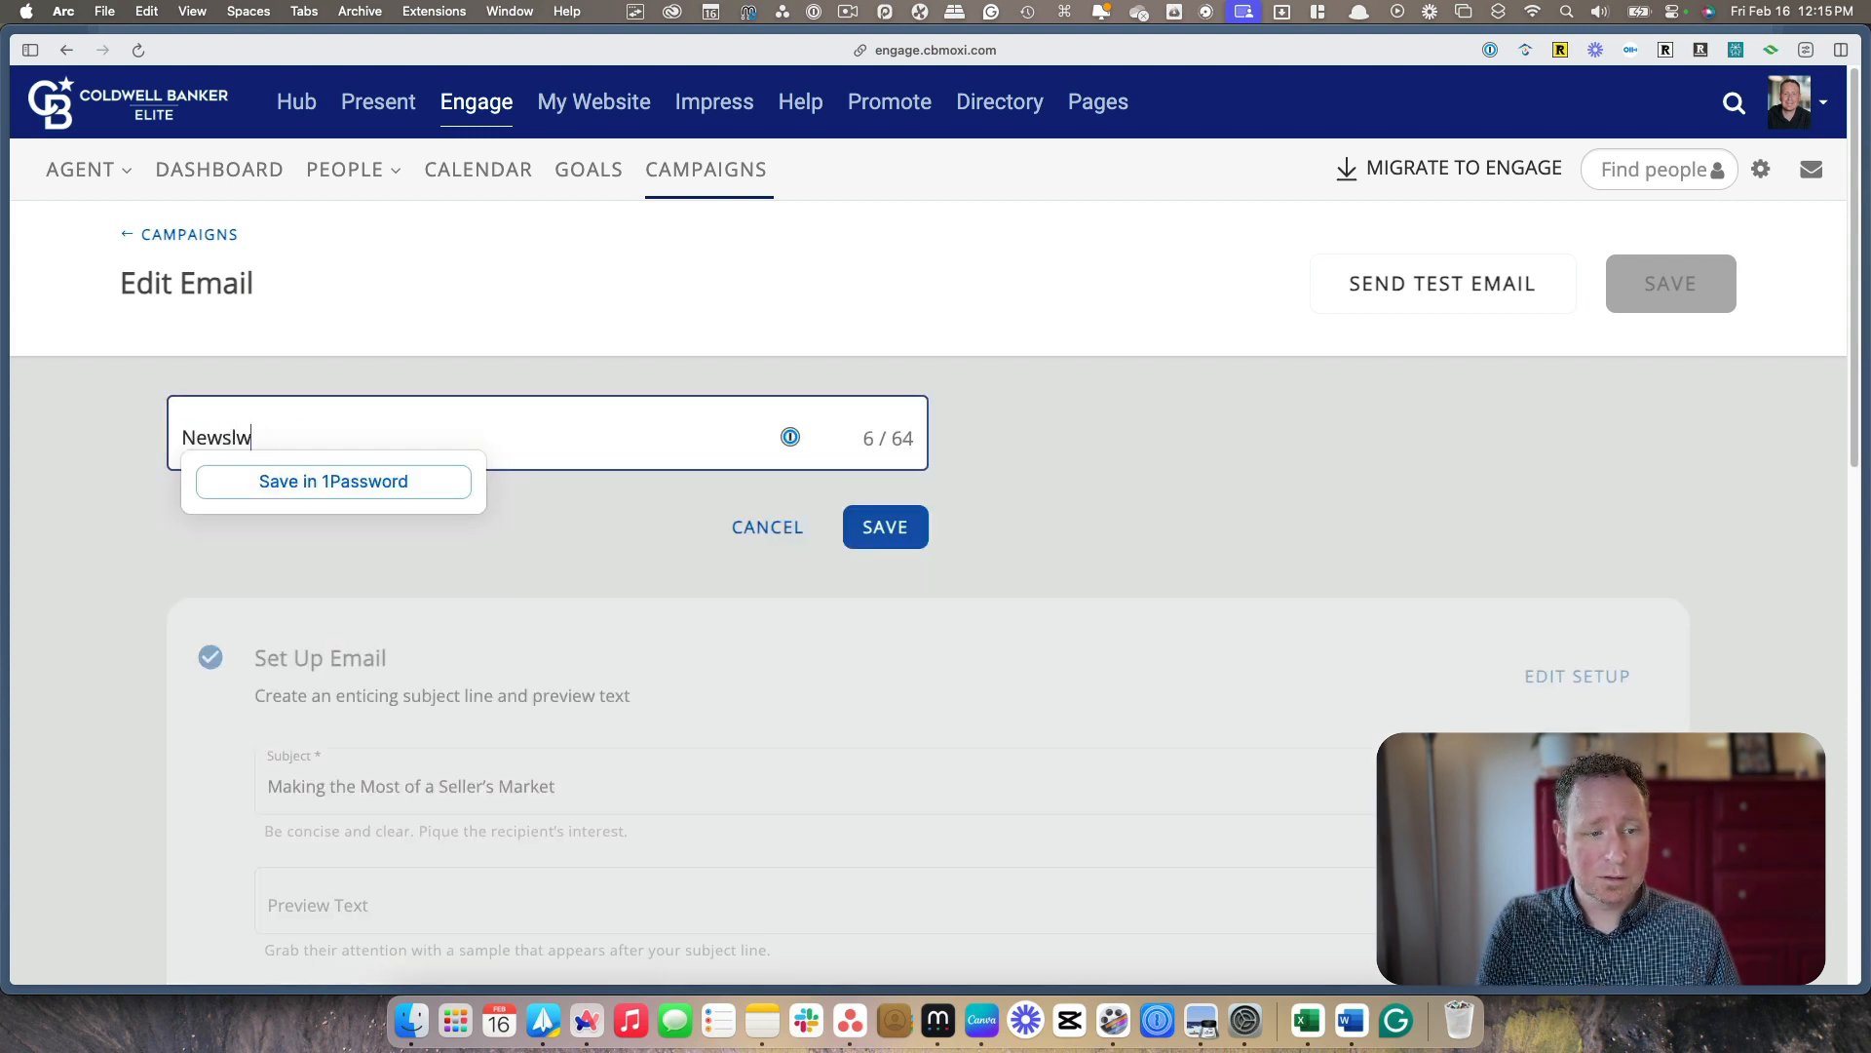
pyautogui.write('etter Template')
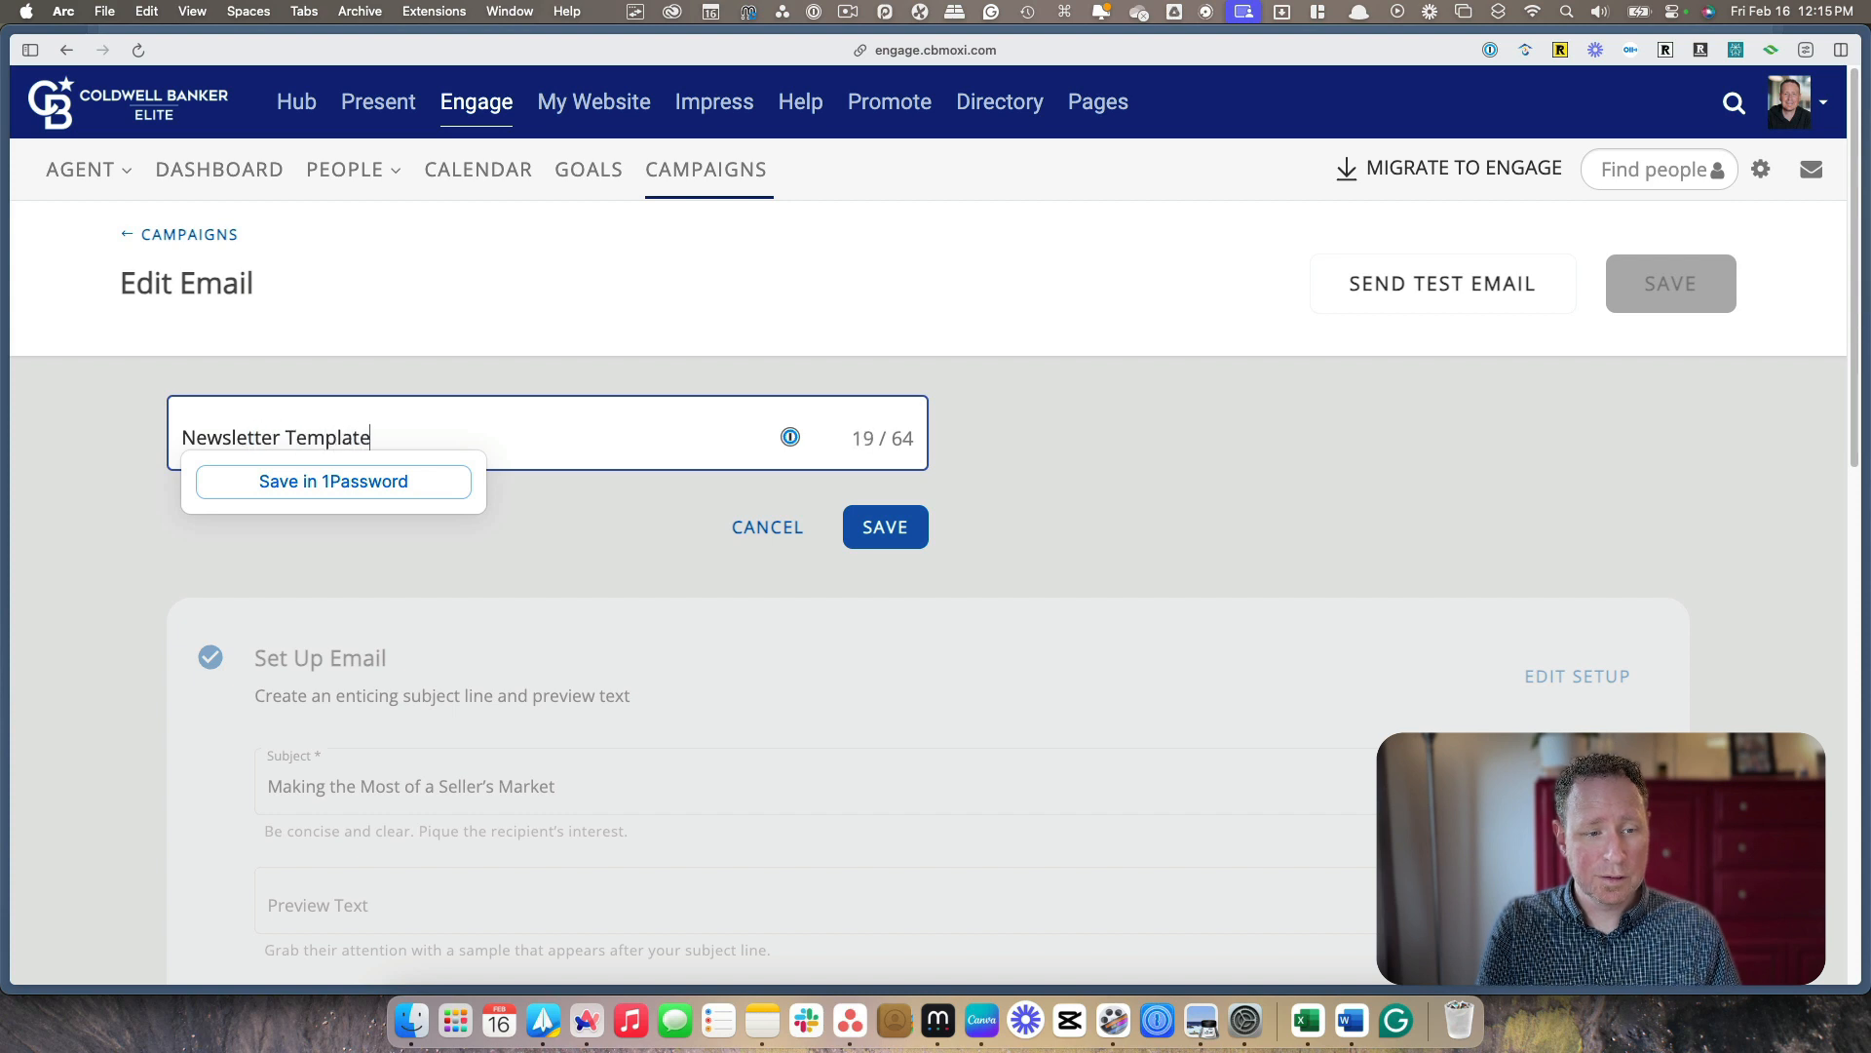
pyautogui.click(647, 494)
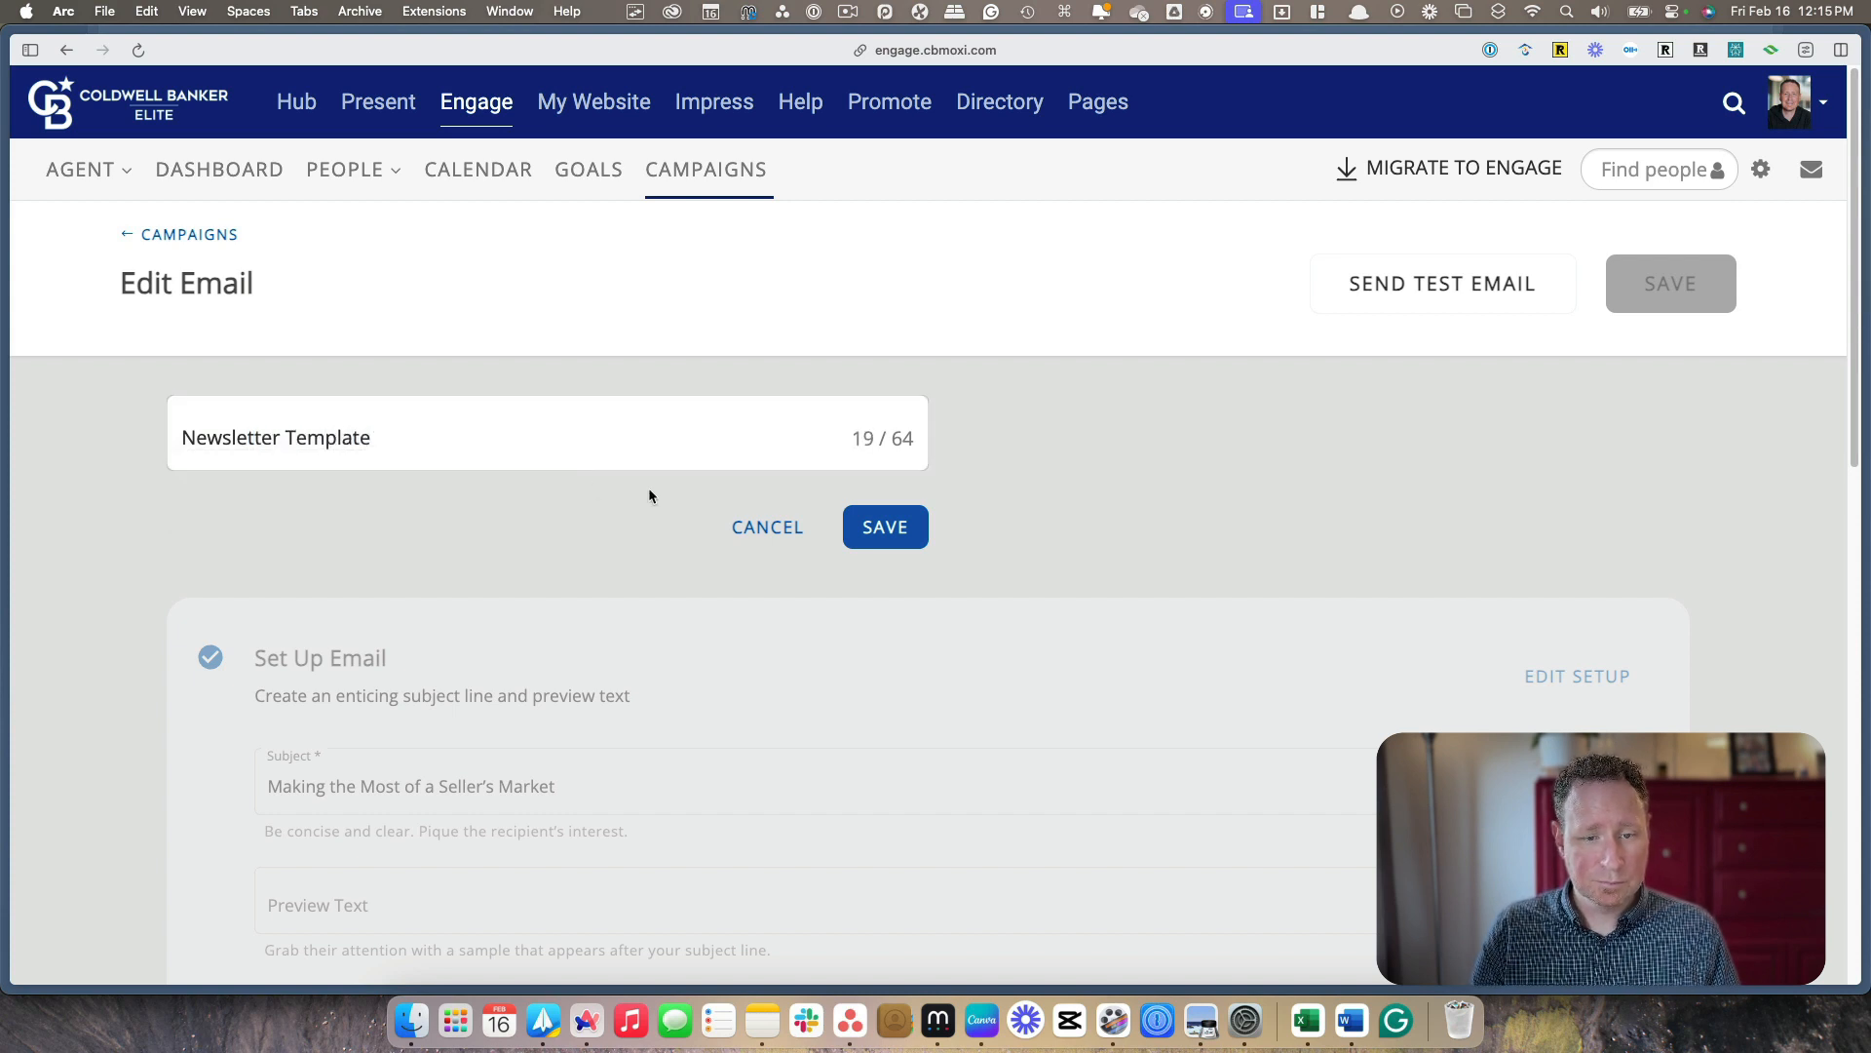
pyautogui.click(858, 527)
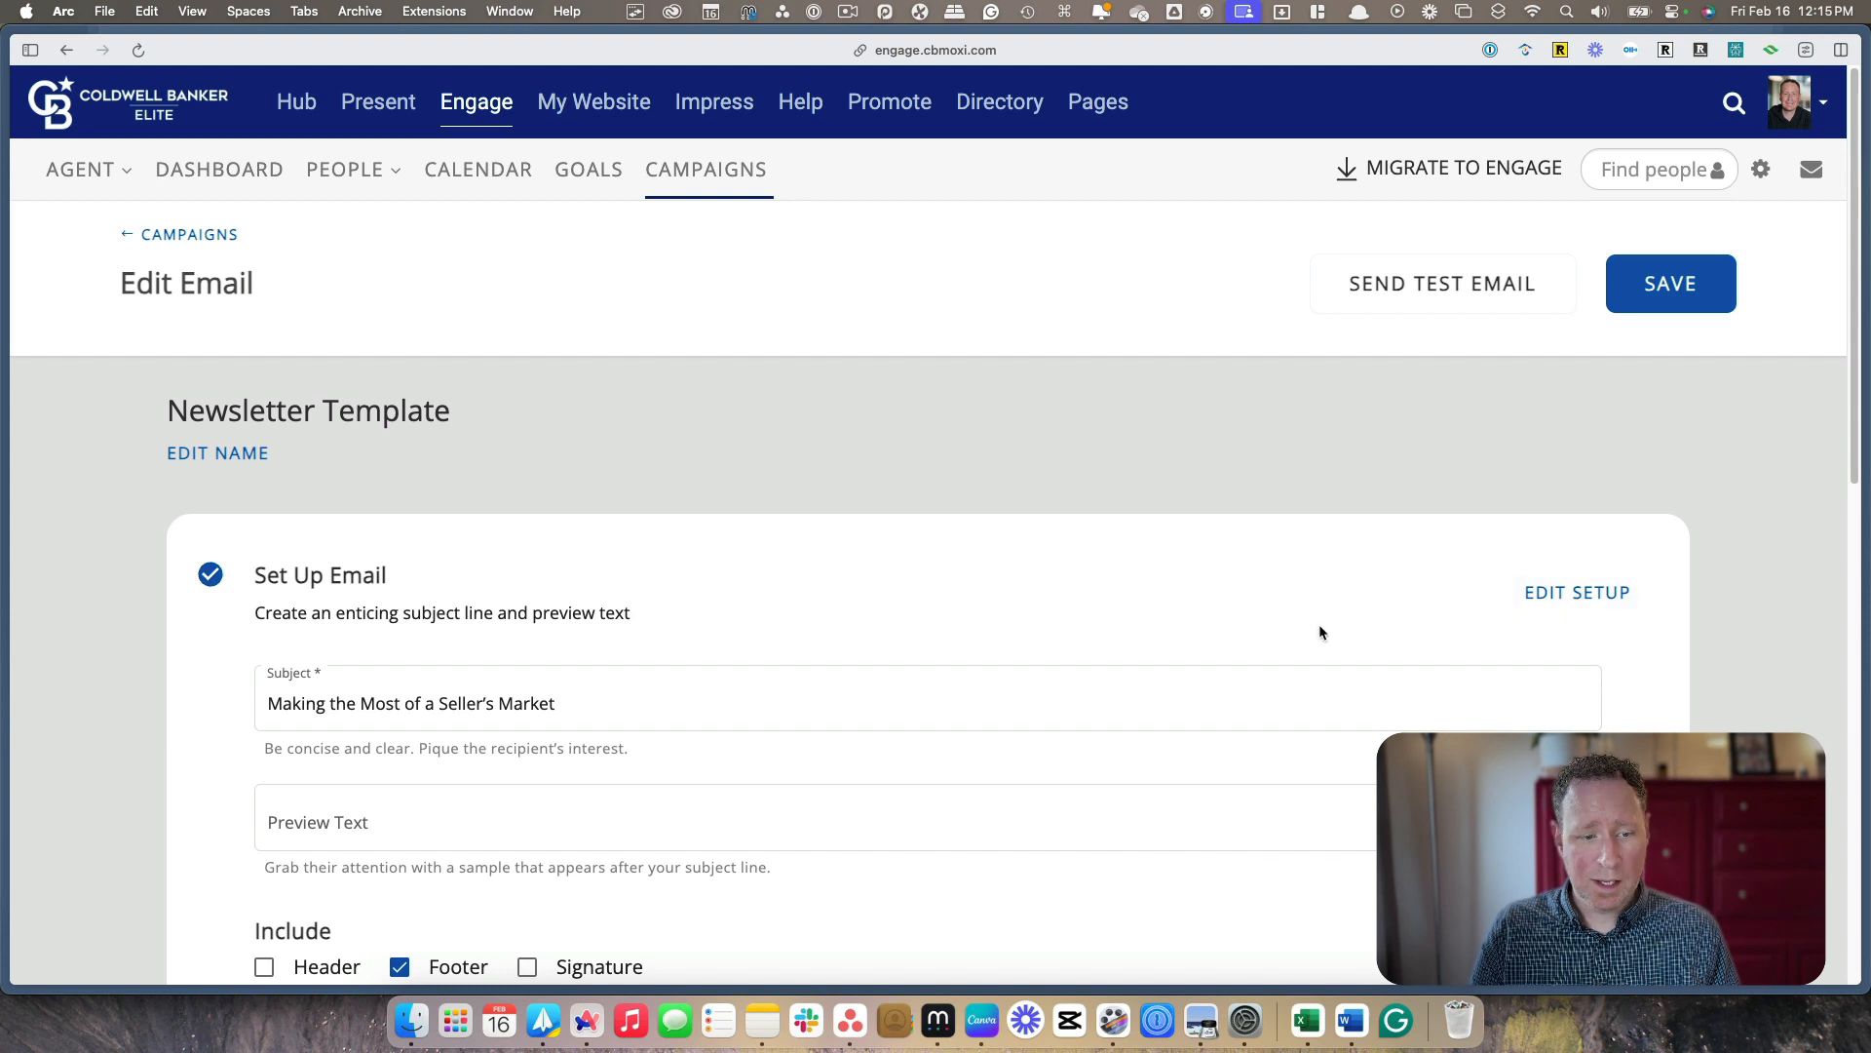
# Replace the email's subject line with "Newsletter Template Subject"
pyautogui.click(696, 704)
pyautogui.moveTo(588, 704); pyautogui.dragTo(260, 702)
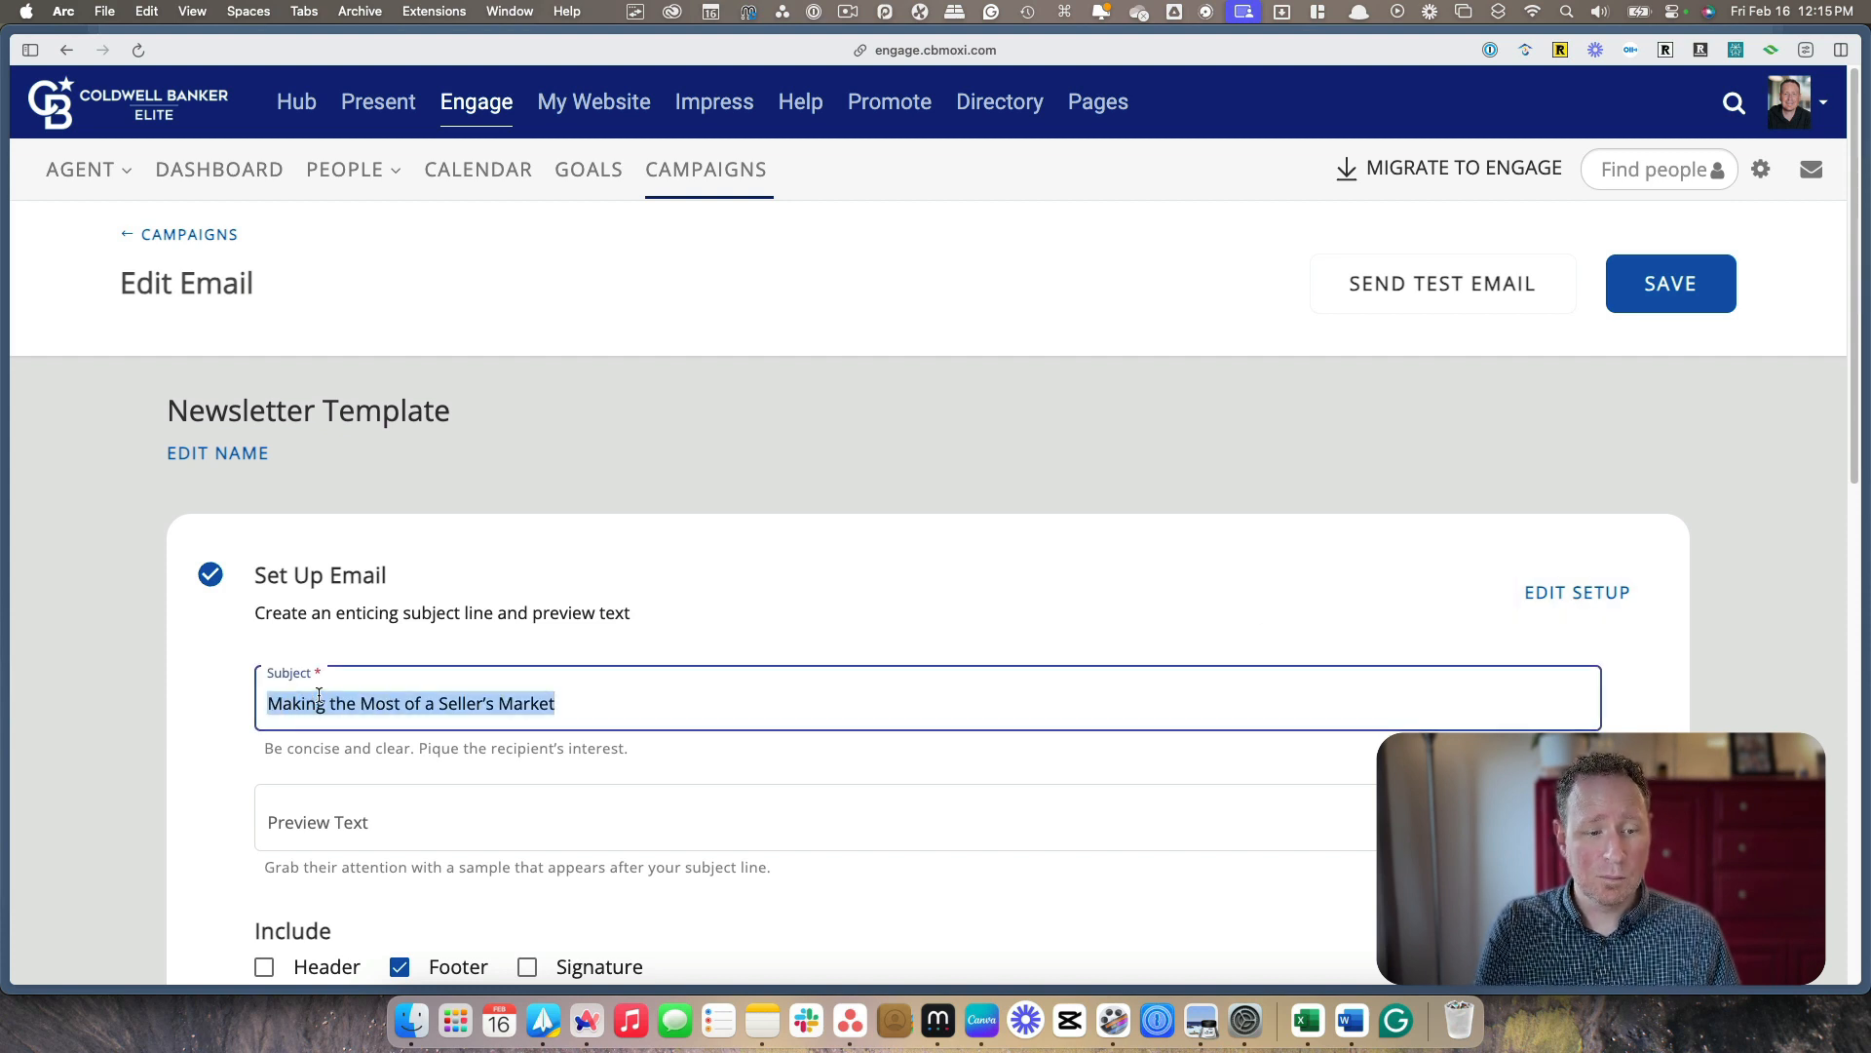
pyautogui.write('Test')
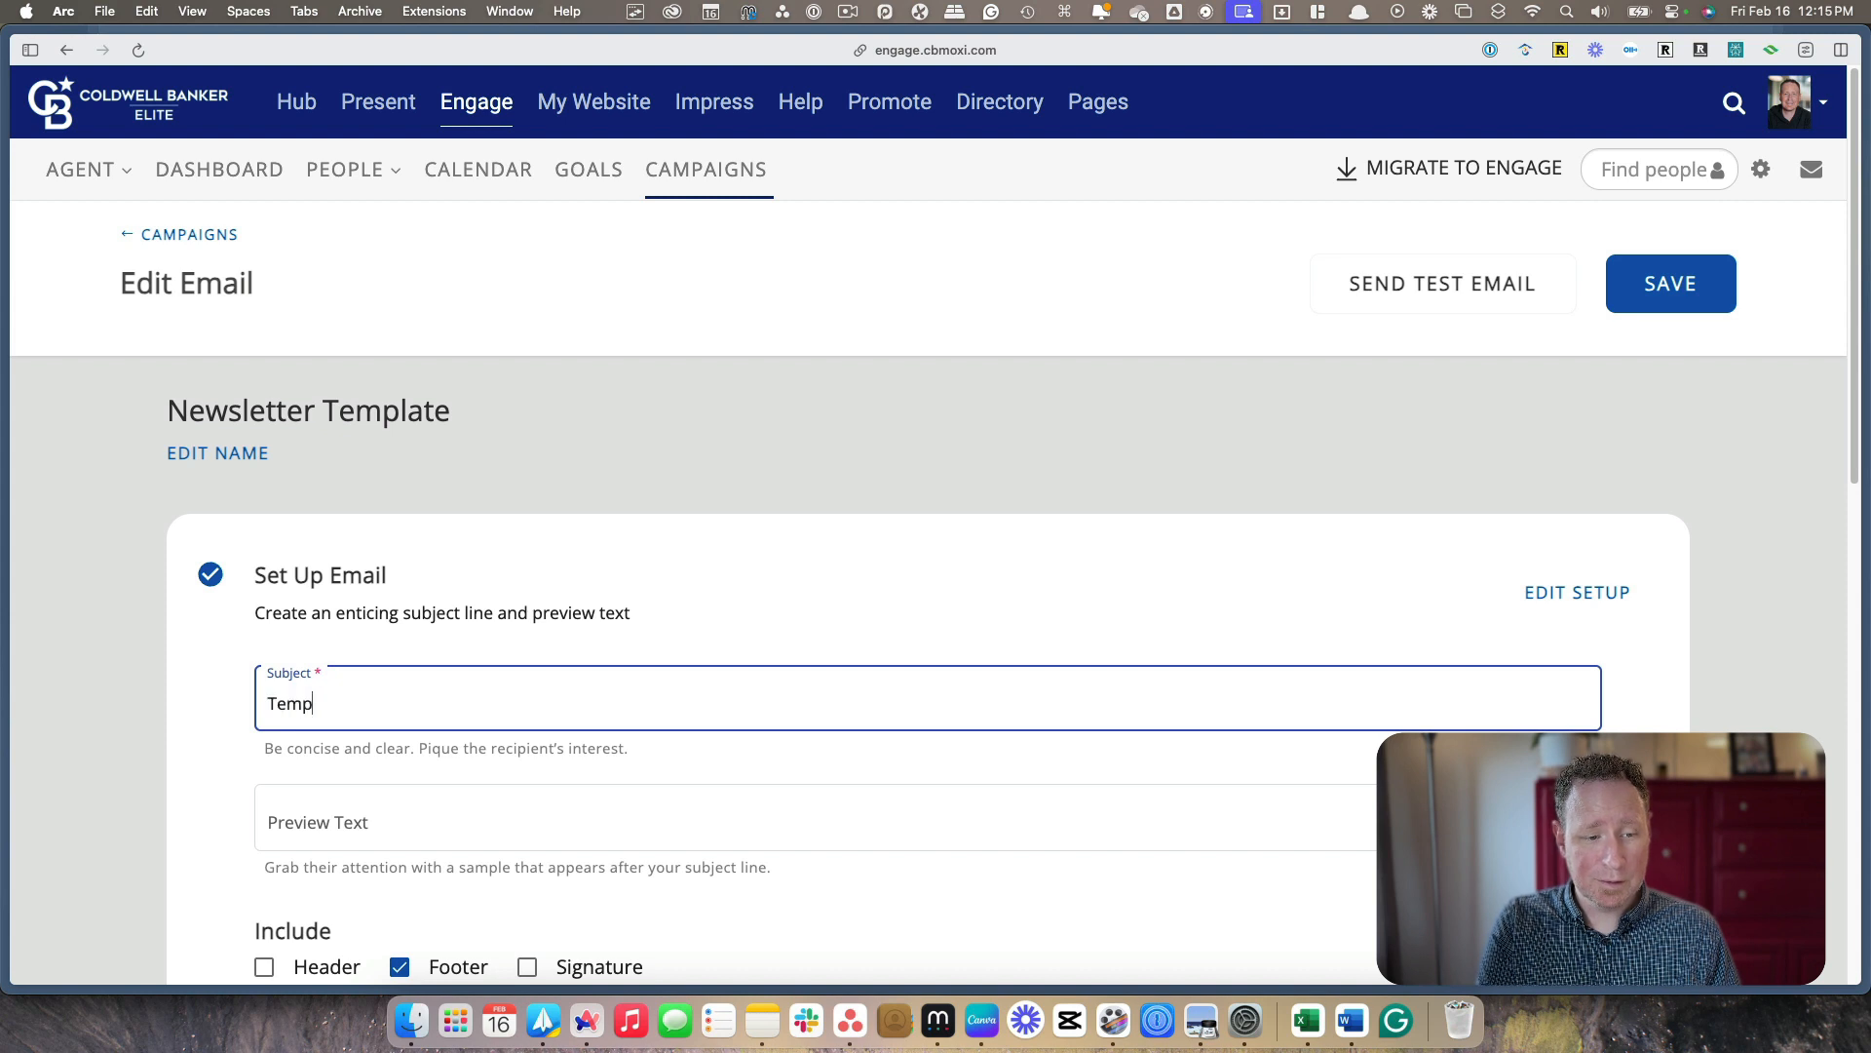
pyautogui.press('BackSpace')
pyautogui.press('BackSpace')
pyautogui.press('BackSpace')
pyautogui.press('BackSpace')
pyautogui.write('New')
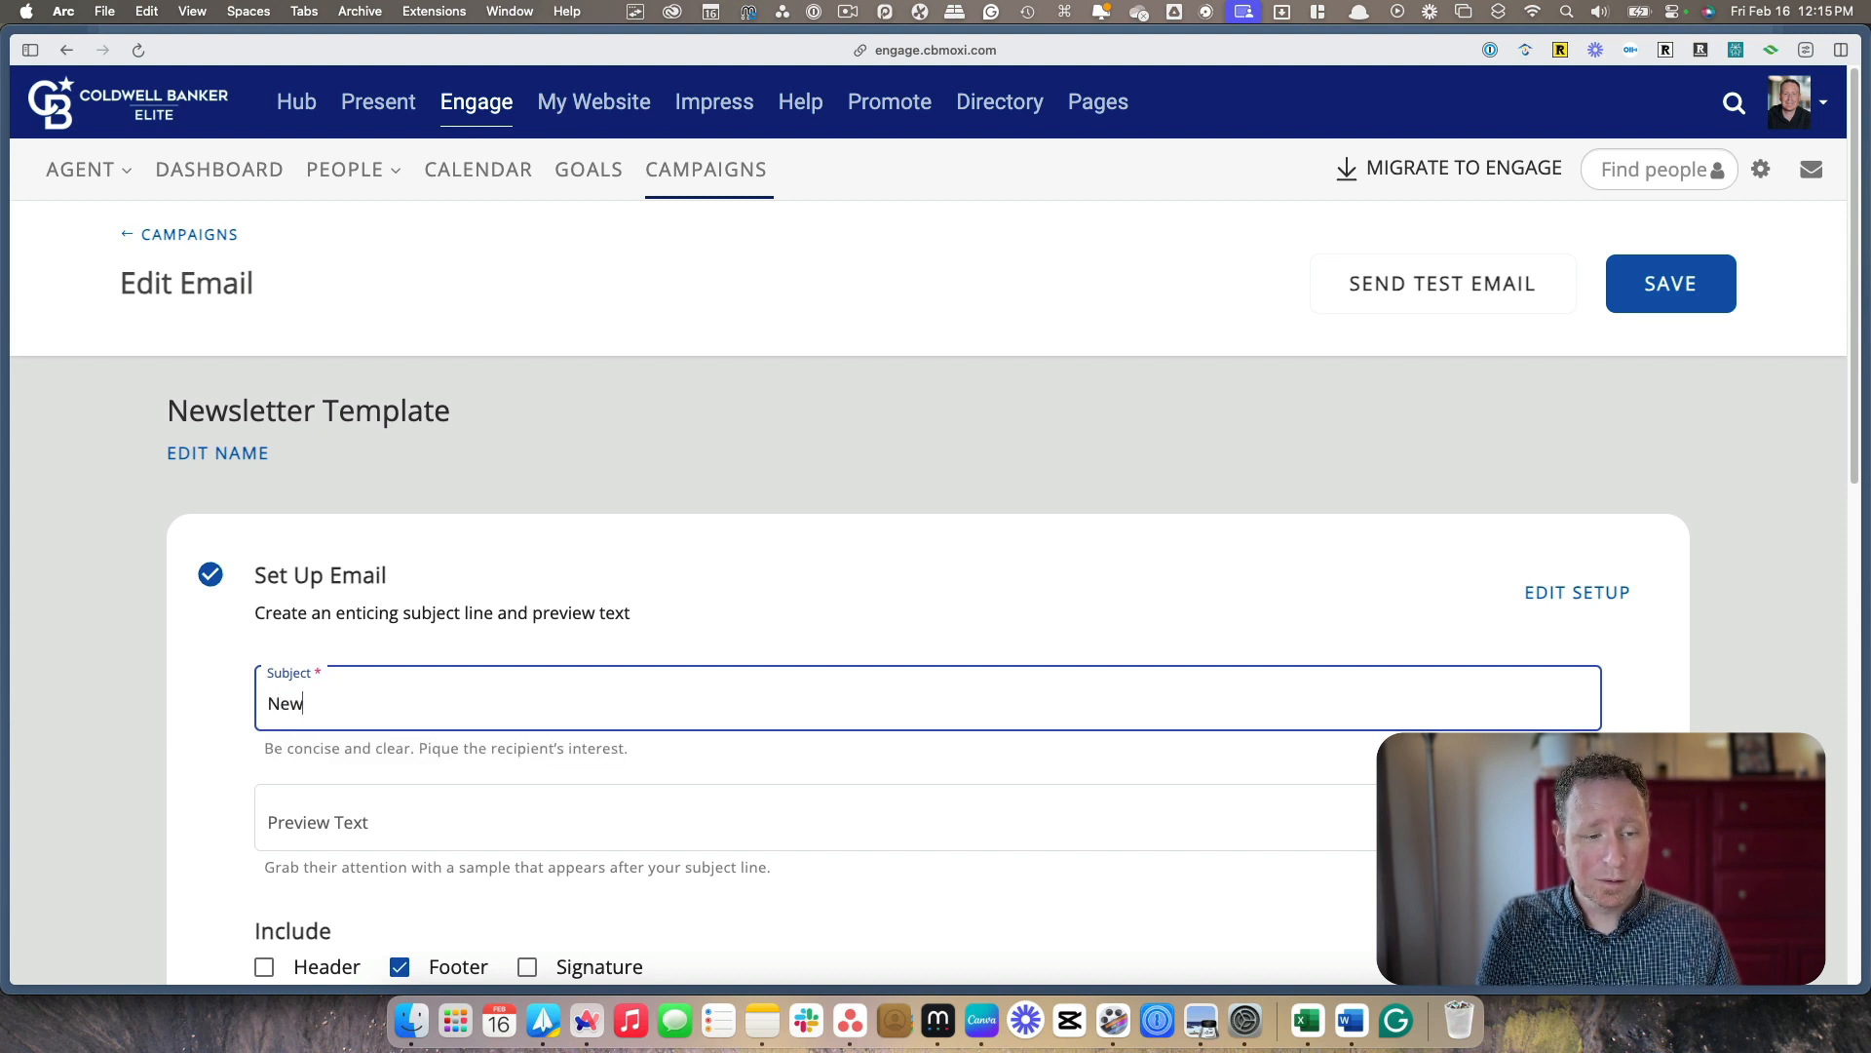
pyautogui.write('sletter Template')
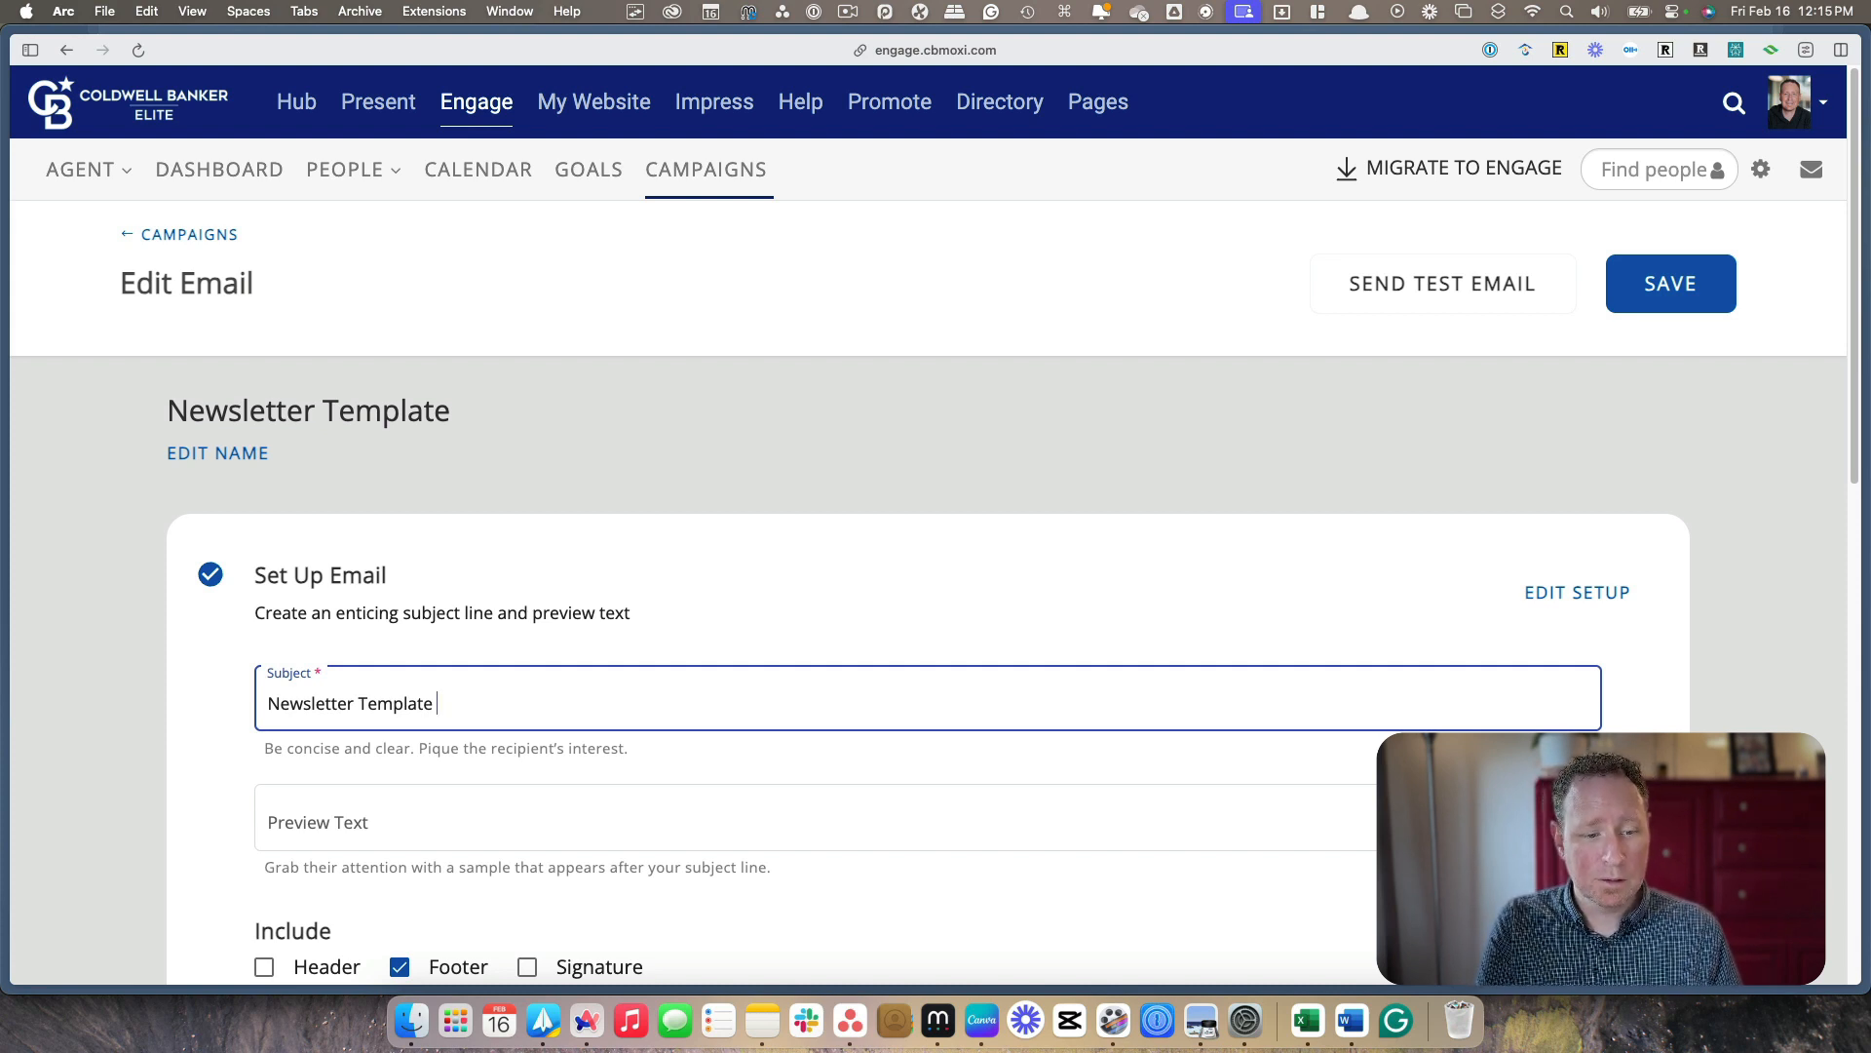
pyautogui.write('Su')
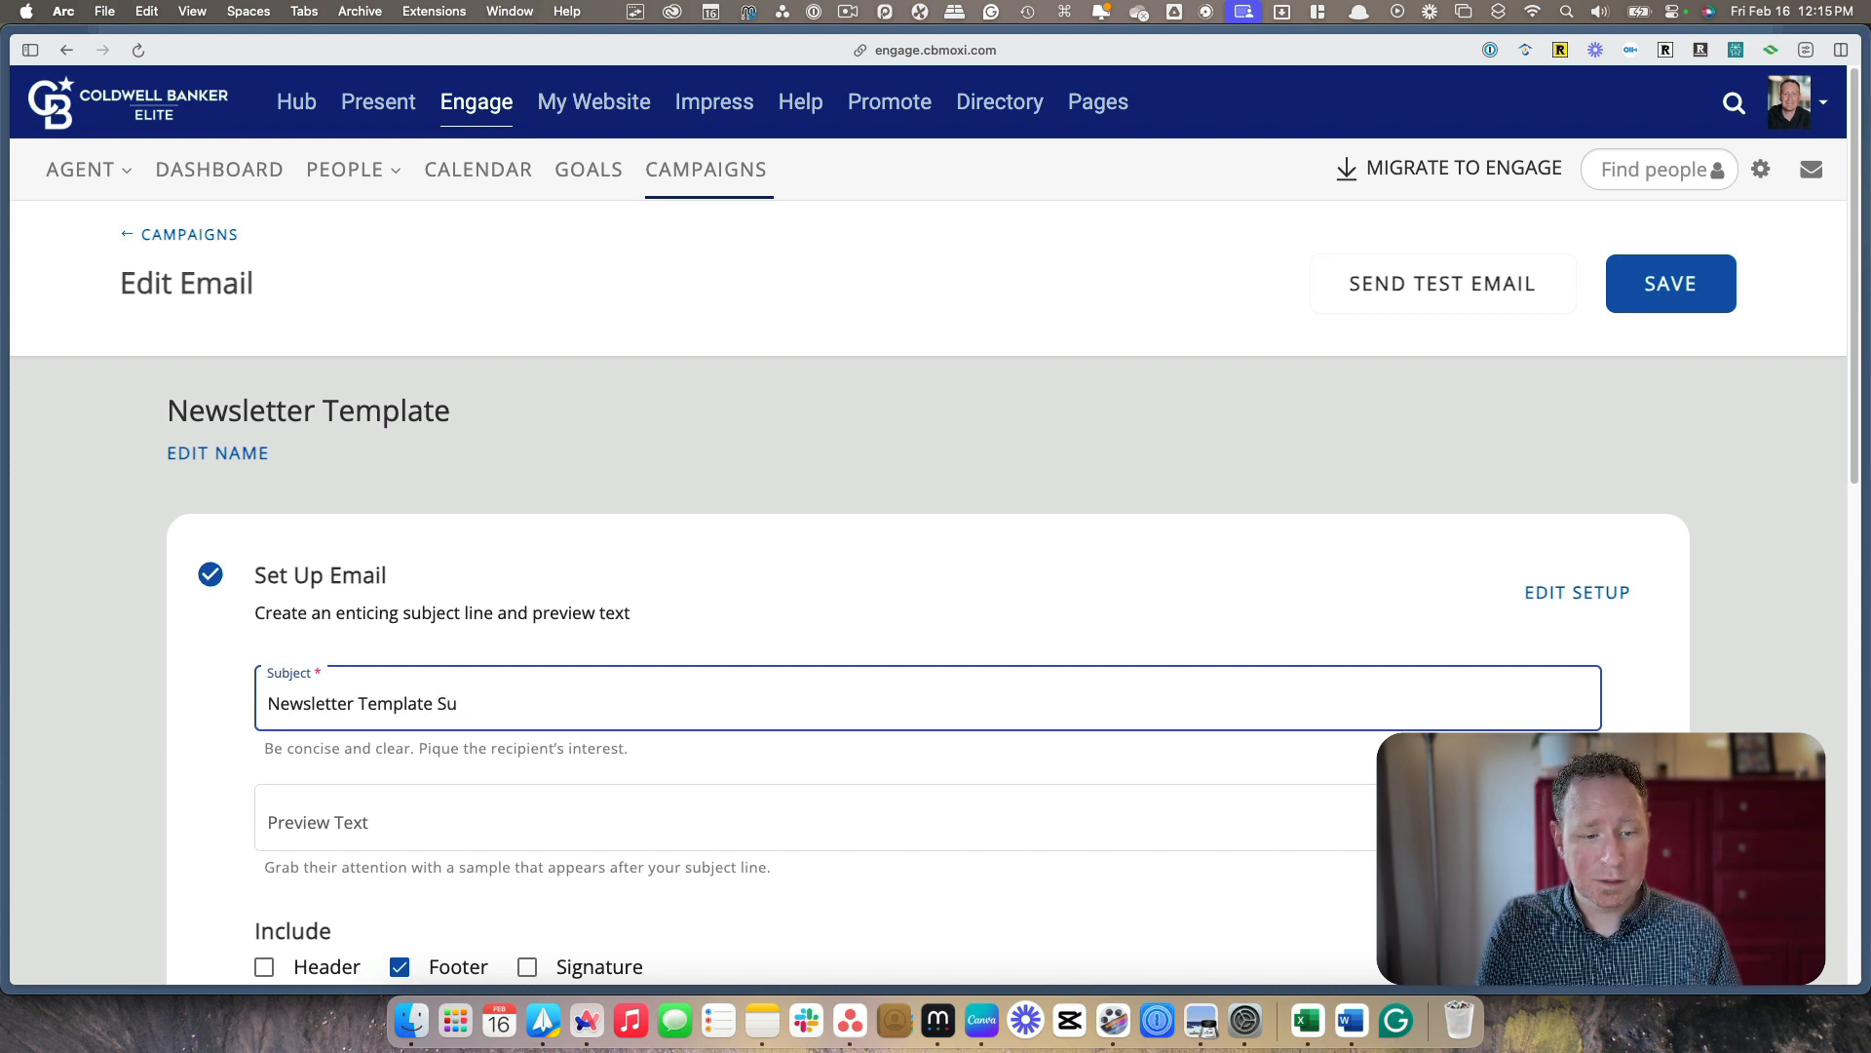
pyautogui.write('bjecc')
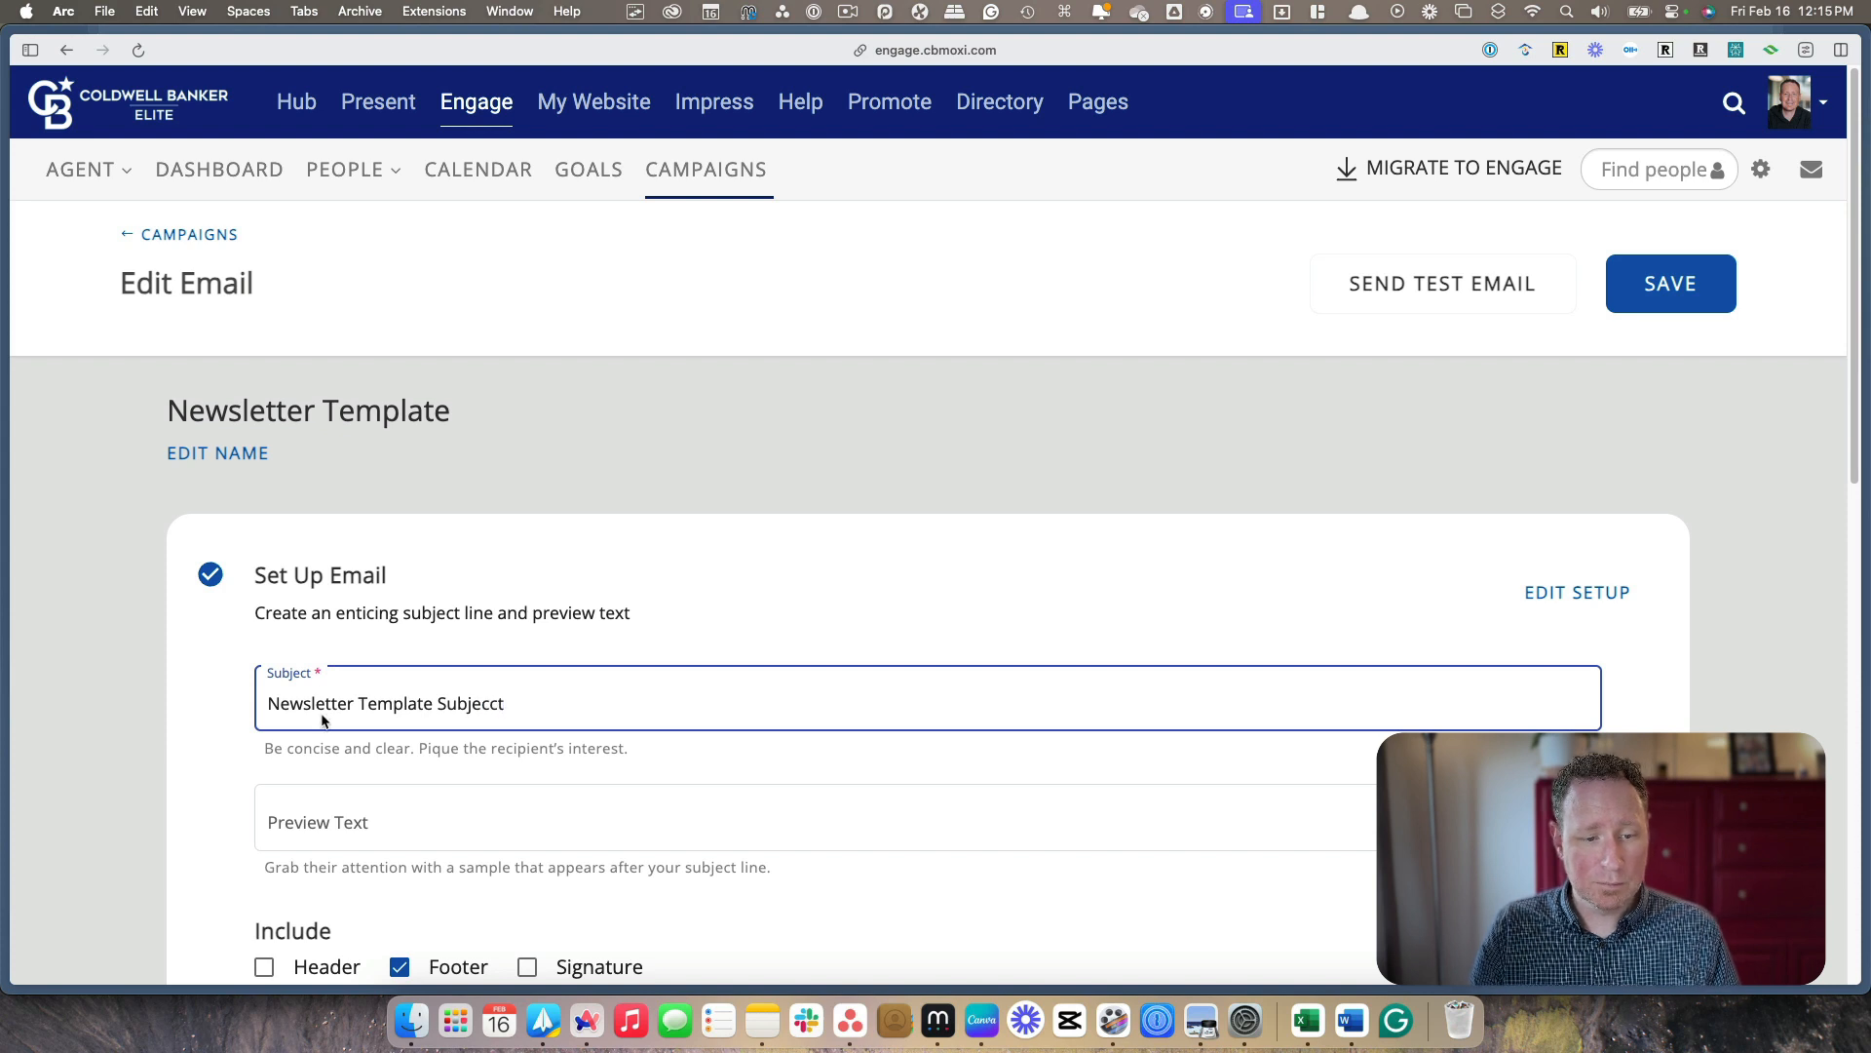
pyautogui.write('t')
pyautogui.press('BackSpace')
pyautogui.press('BackSpace')
pyautogui.click(744, 758)
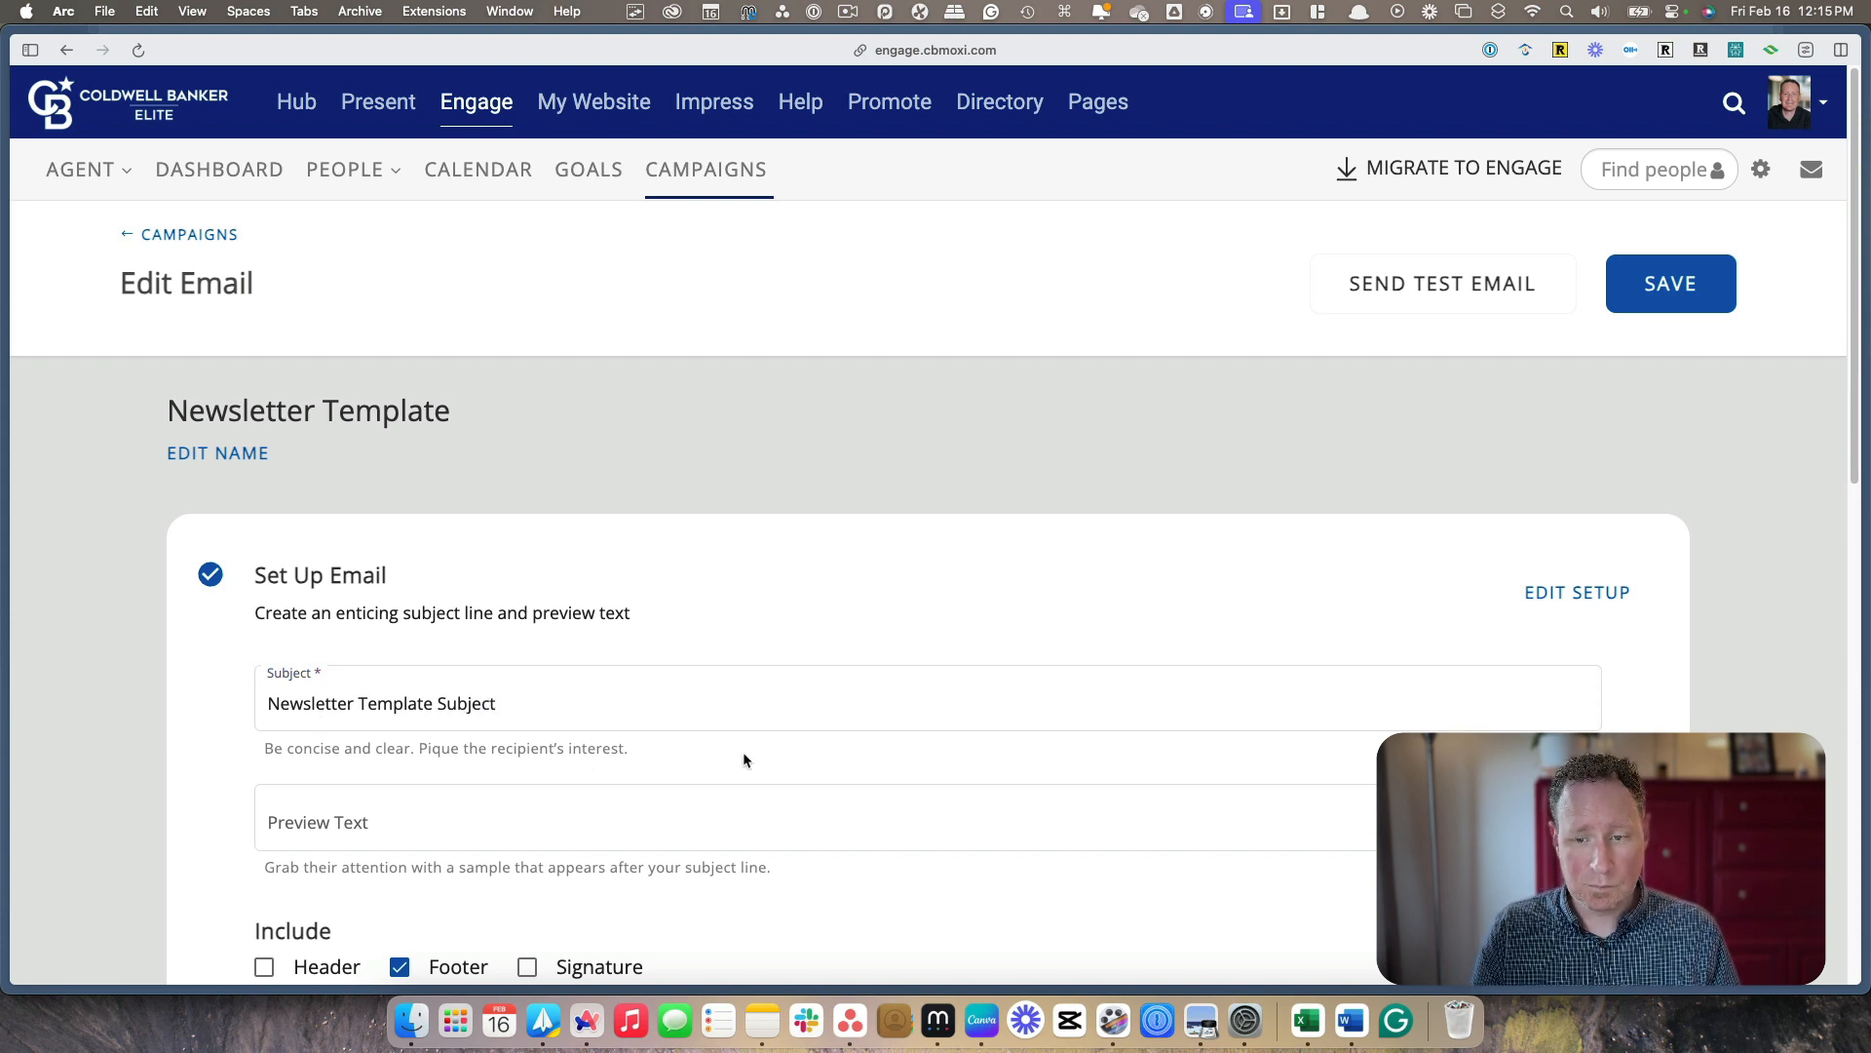
# Include the signature in the email setup and open the email content for editing
pyautogui.scroll(-2, 919, 741)
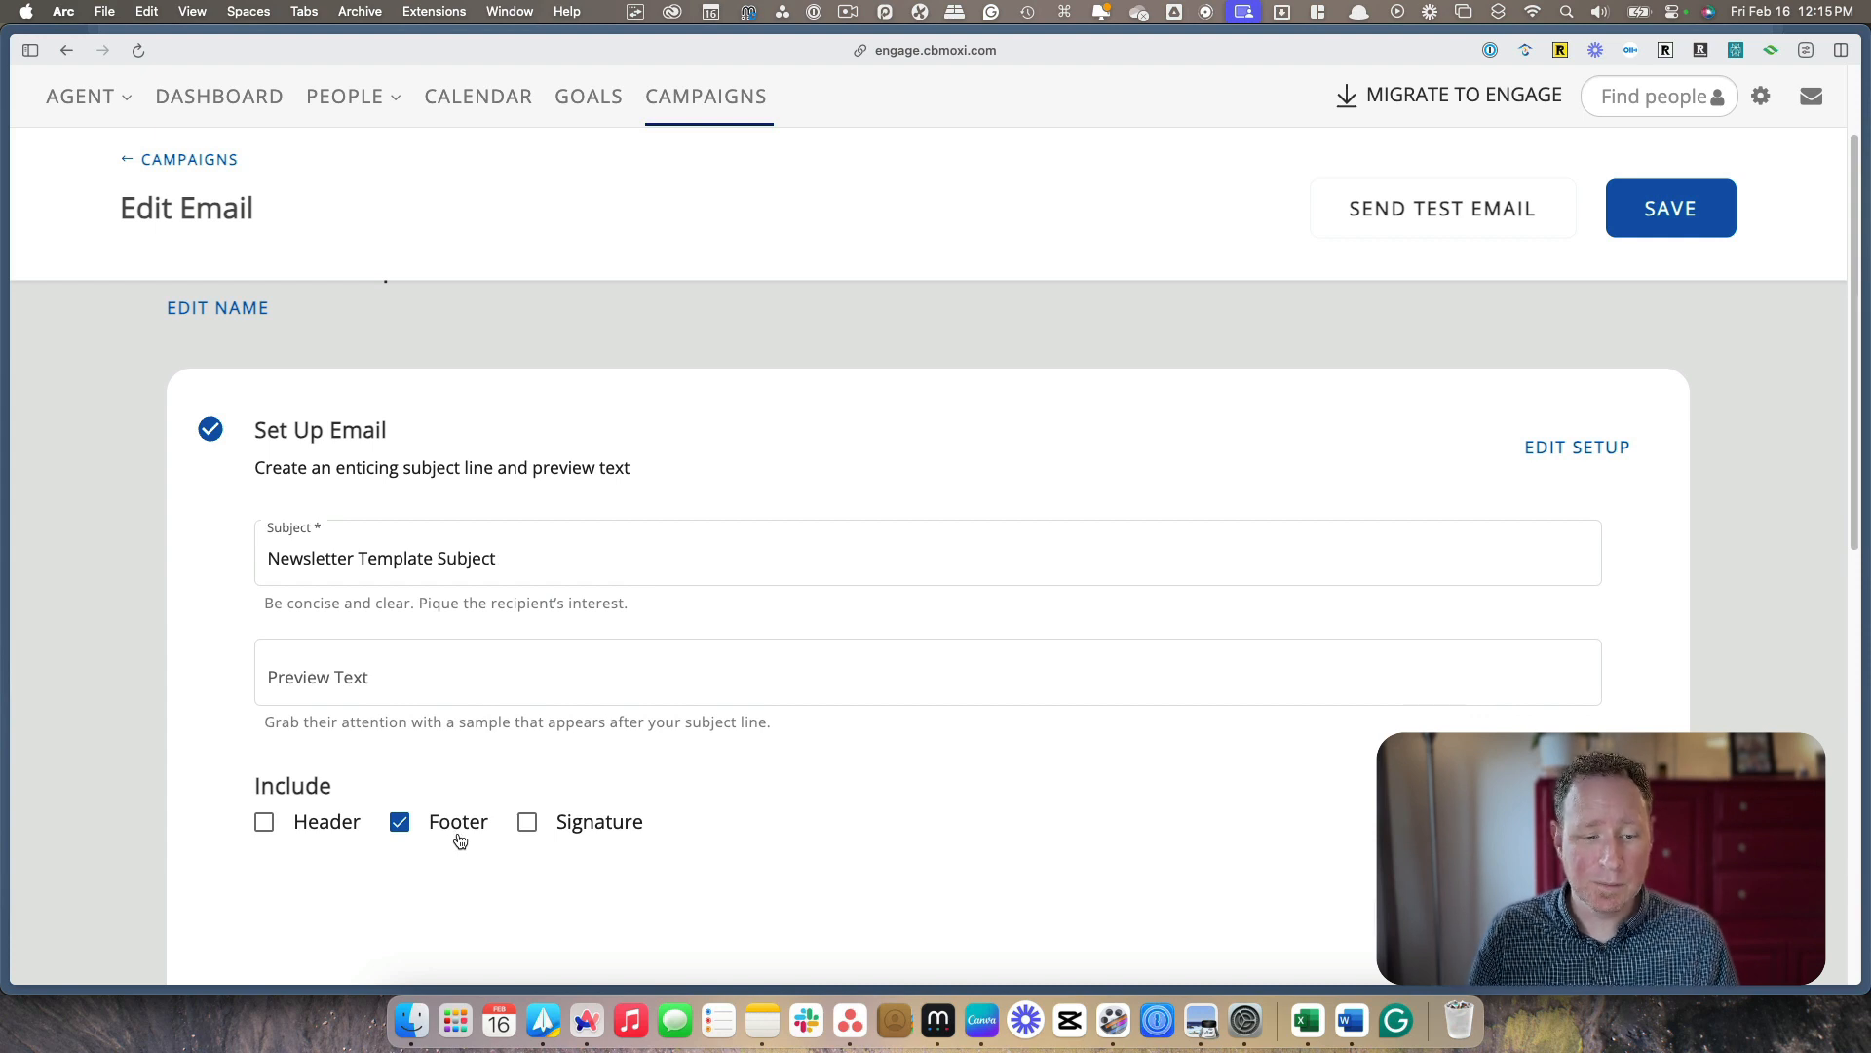
pyautogui.click(524, 822)
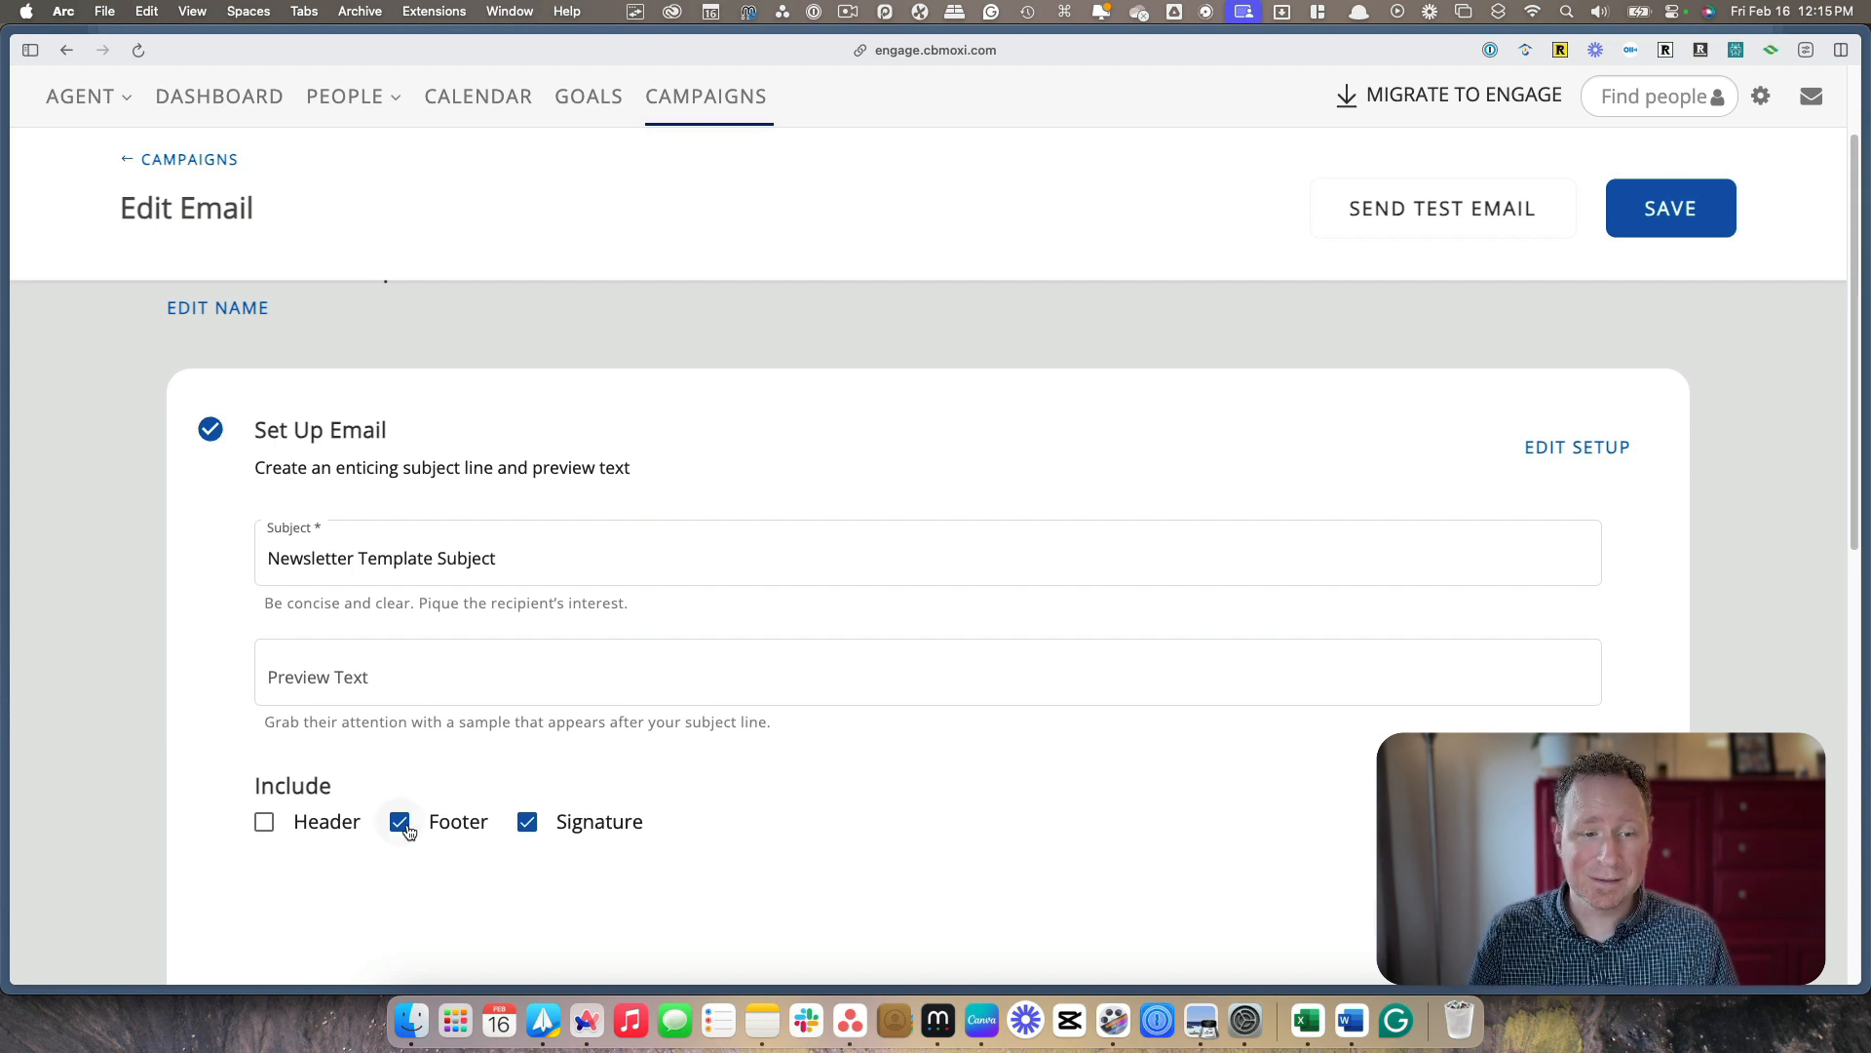
pyautogui.scroll(-2, 910, 794)
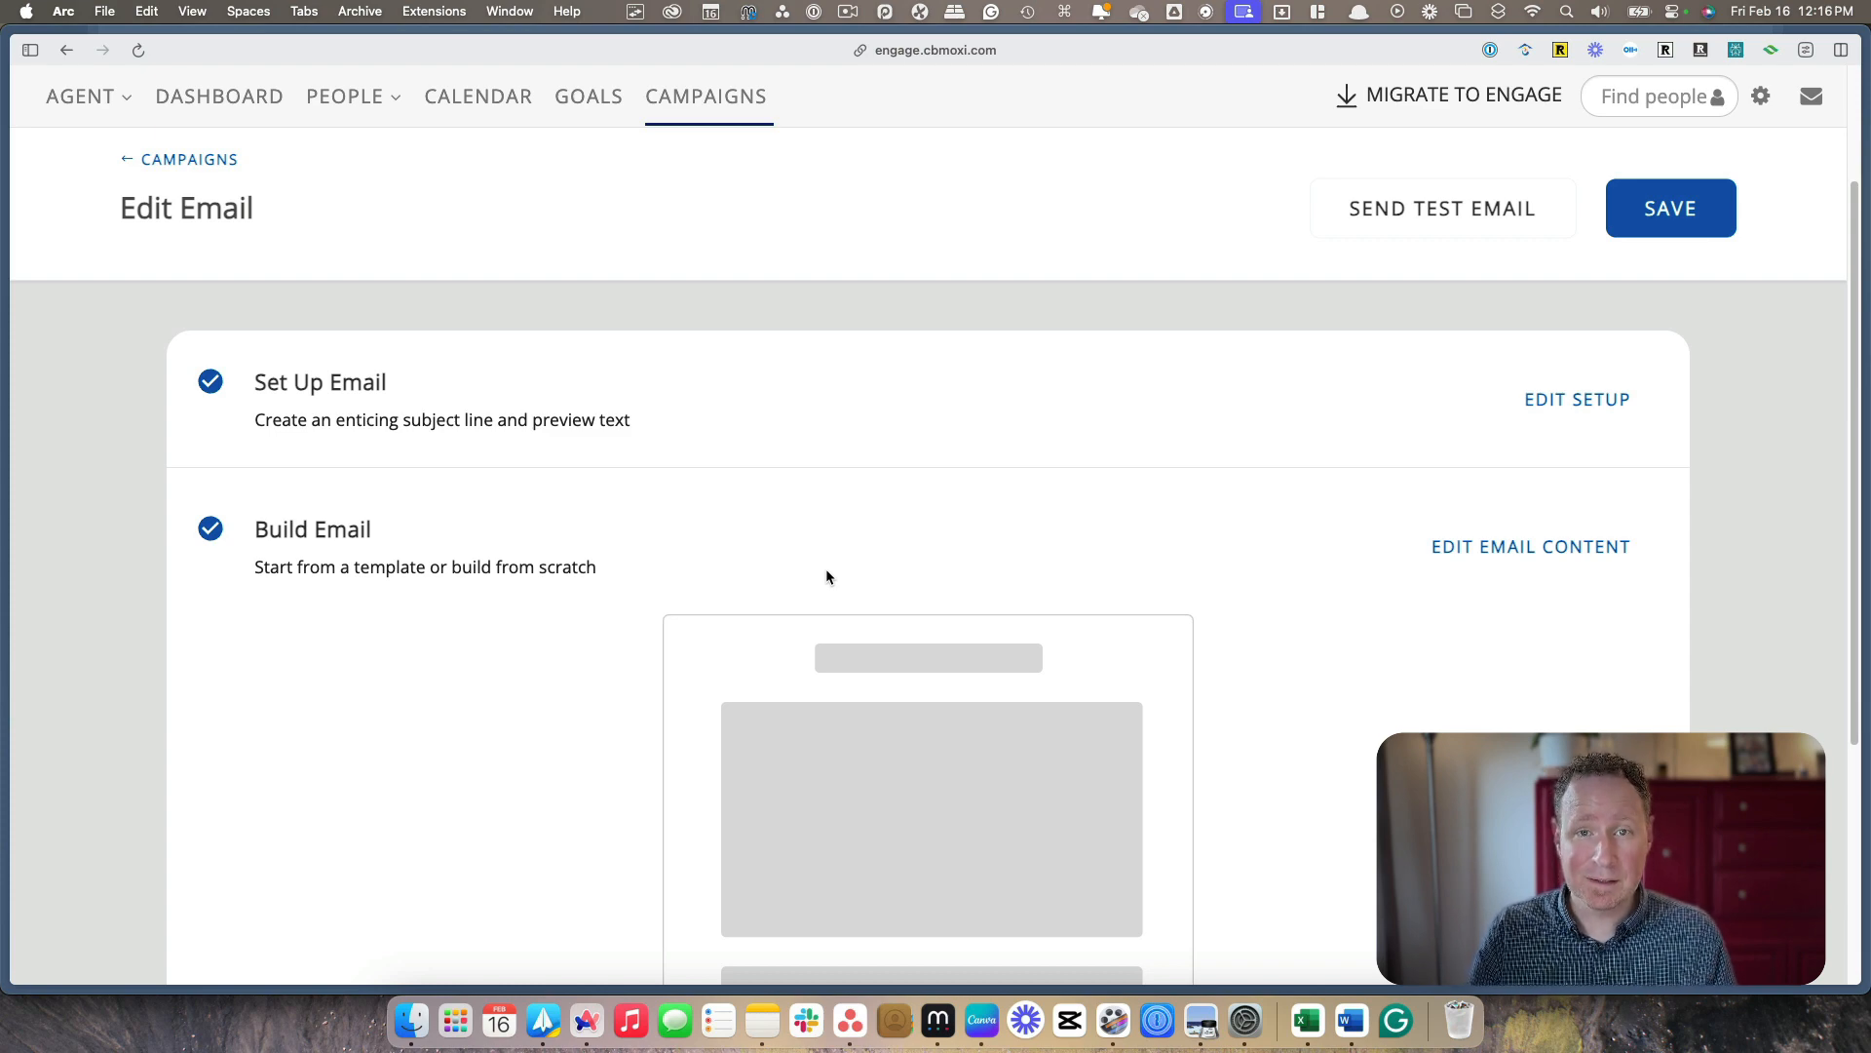
pyautogui.click(1519, 553)
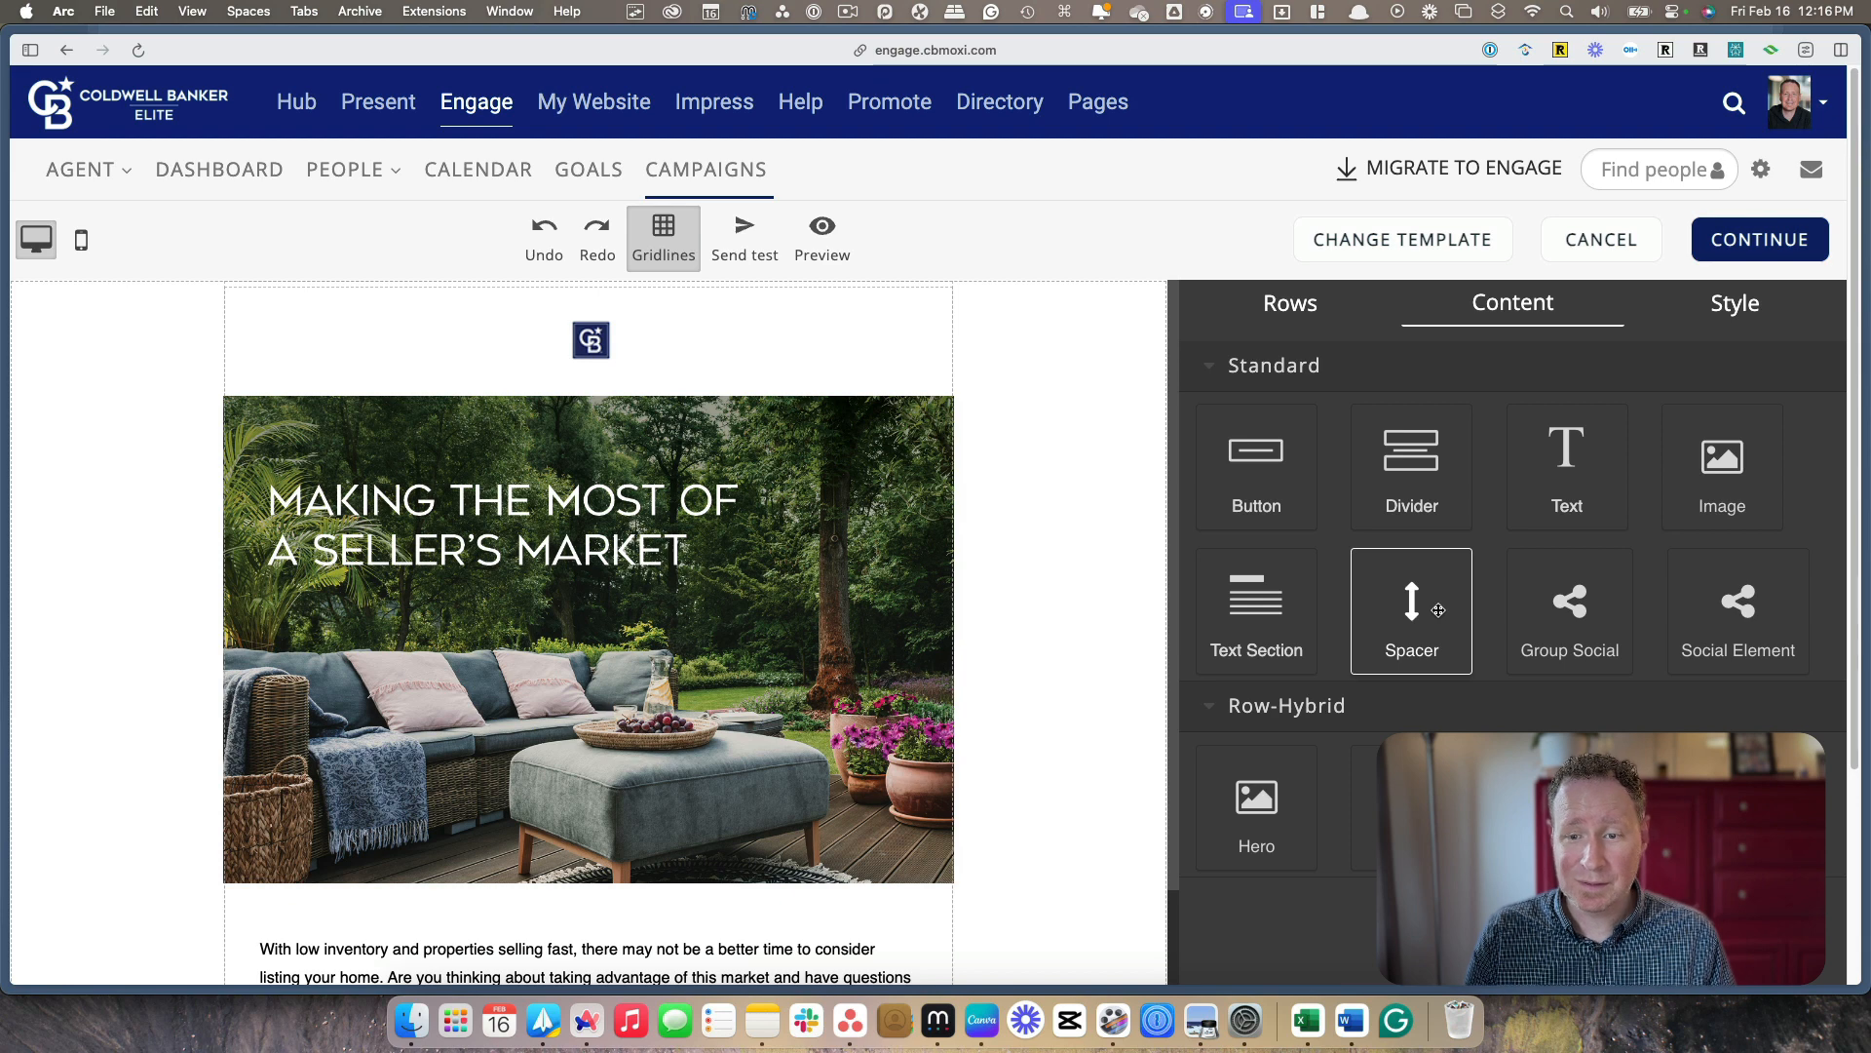
# Look through the available row layouts, style settings and content blocks, and review the current email from header to disclaimer
pyautogui.click(1300, 316)
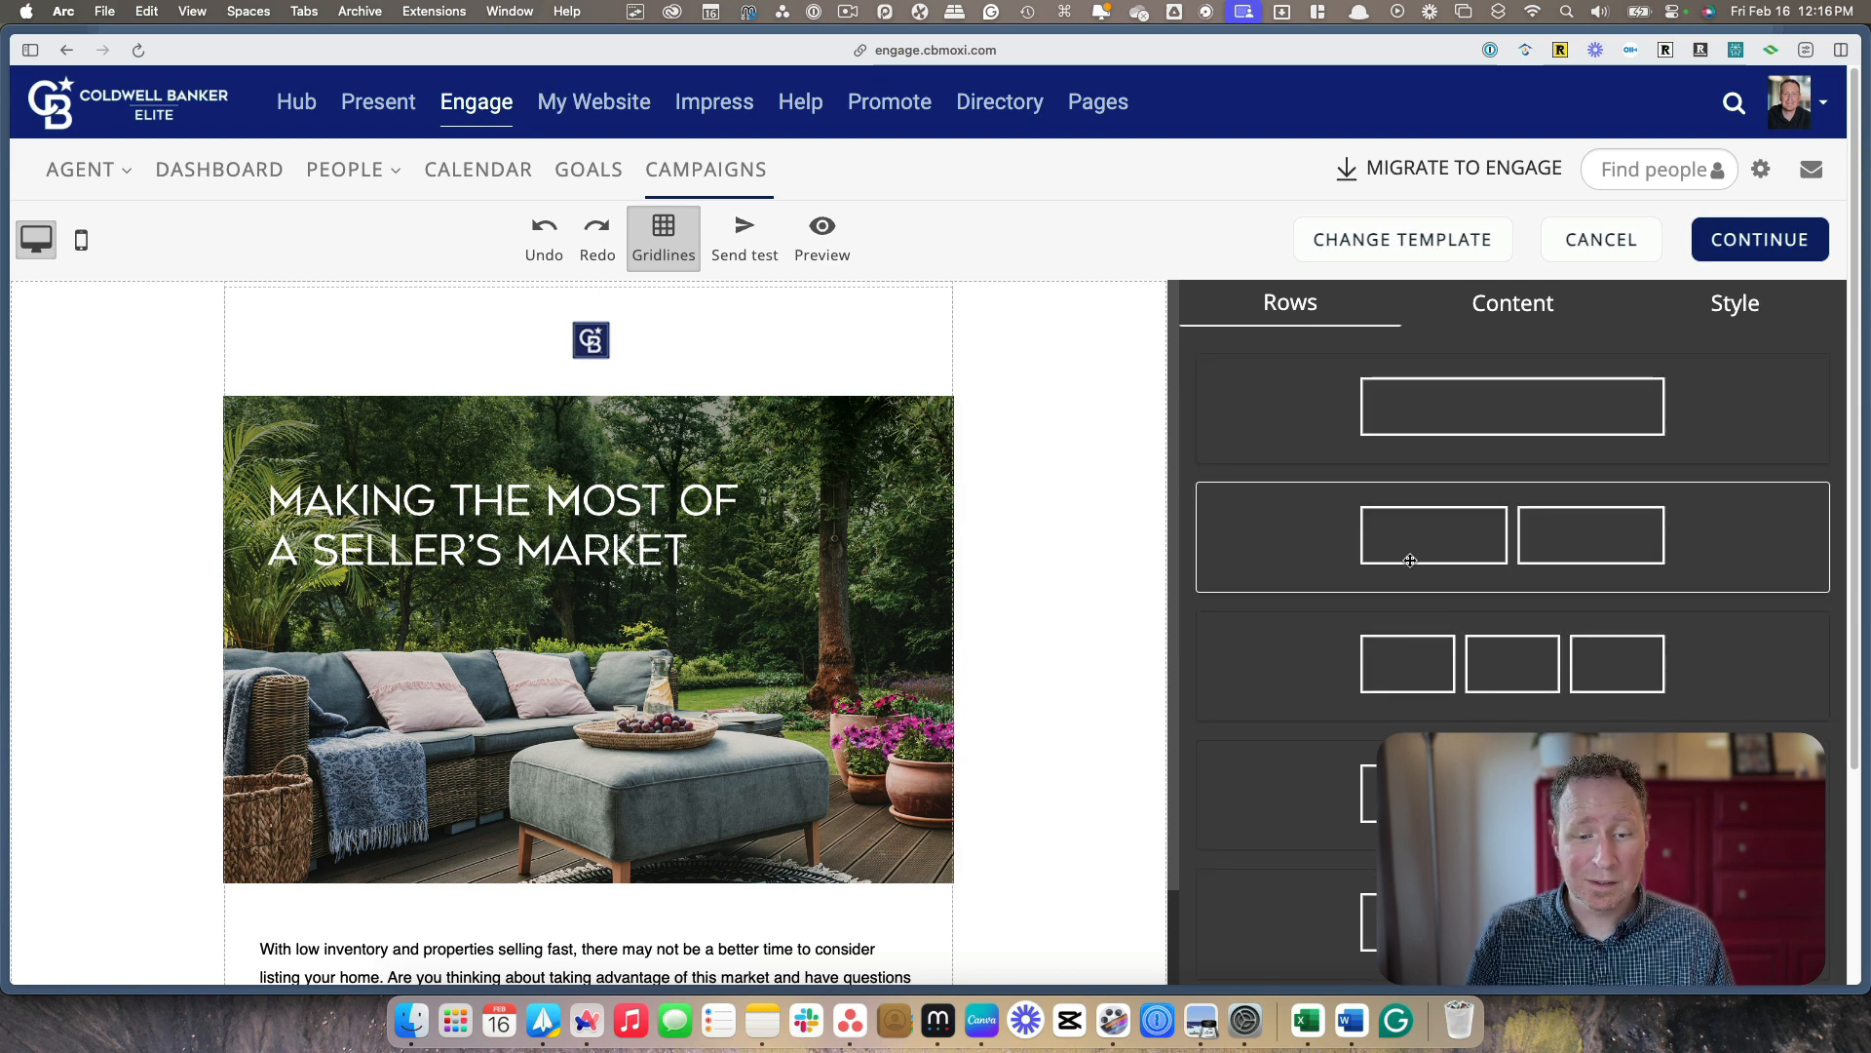
pyautogui.click(1717, 319)
pyautogui.click(1506, 314)
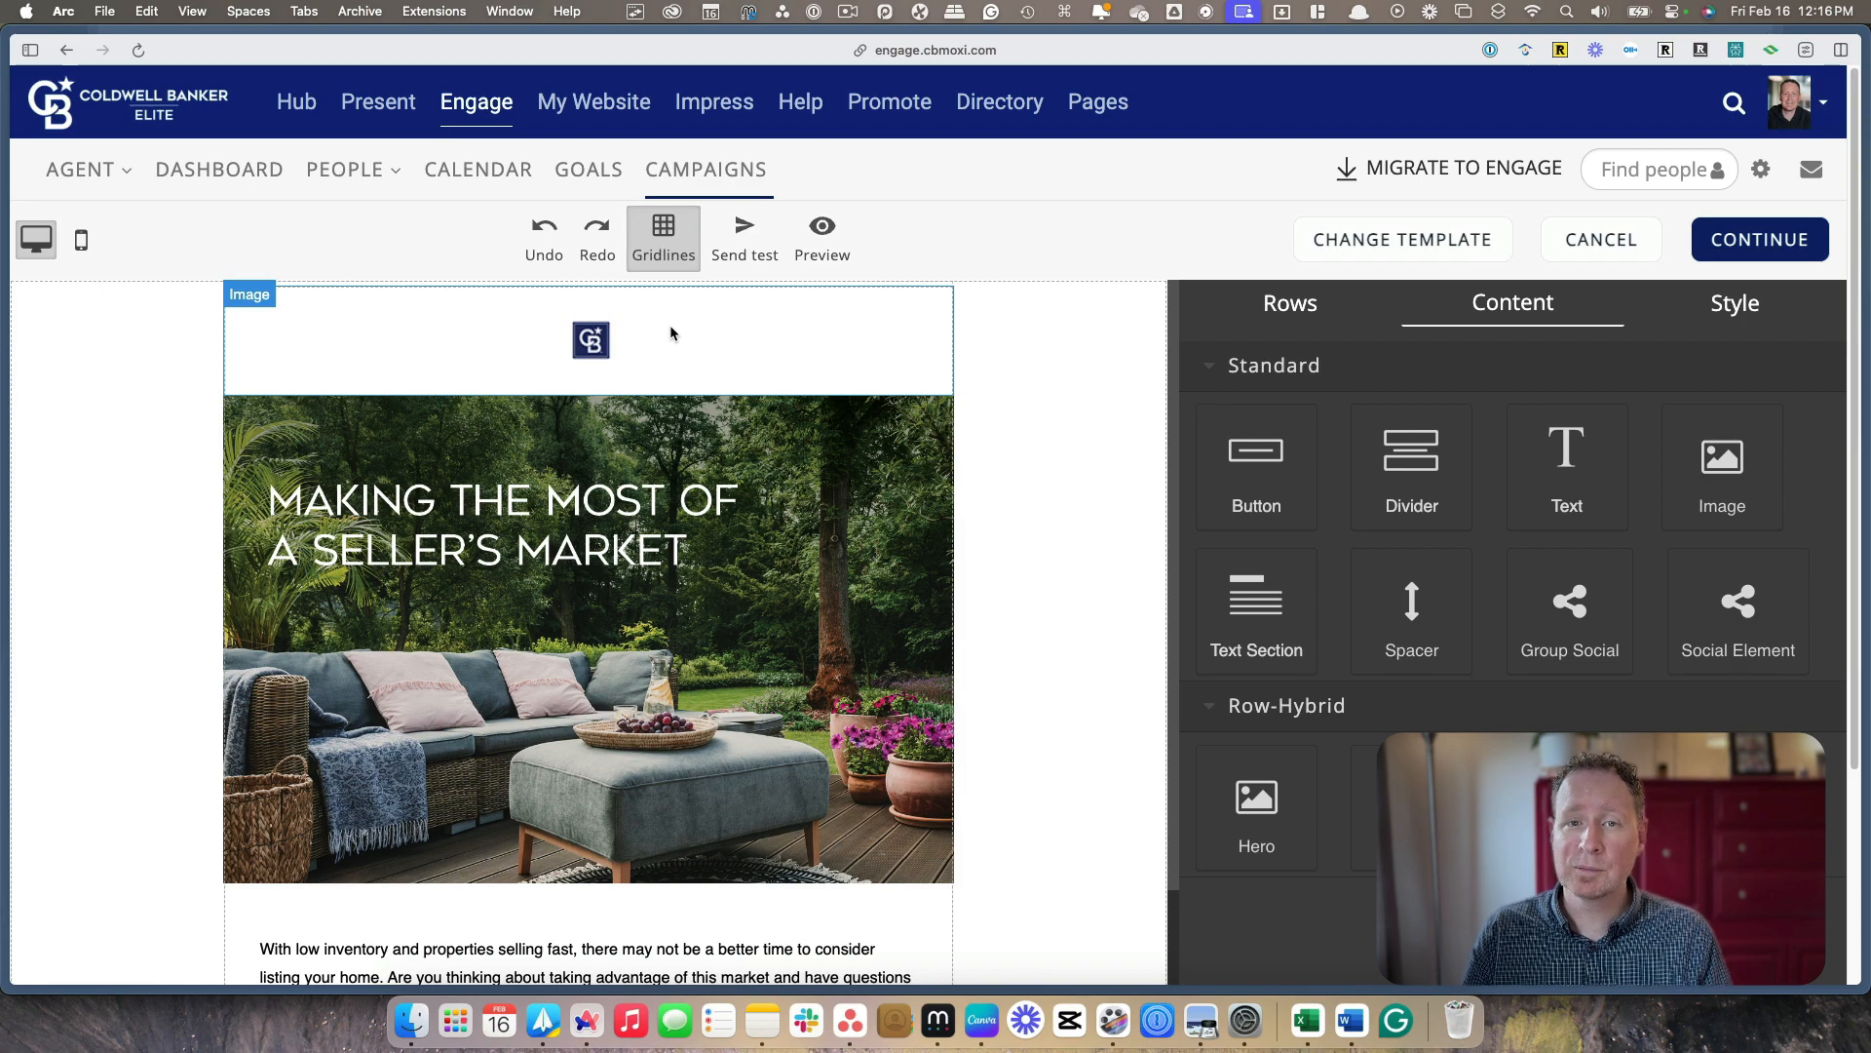
pyautogui.scroll(-3, 659, 332)
pyautogui.scroll(-5, 645, 500)
pyautogui.scroll(4, 672, 505)
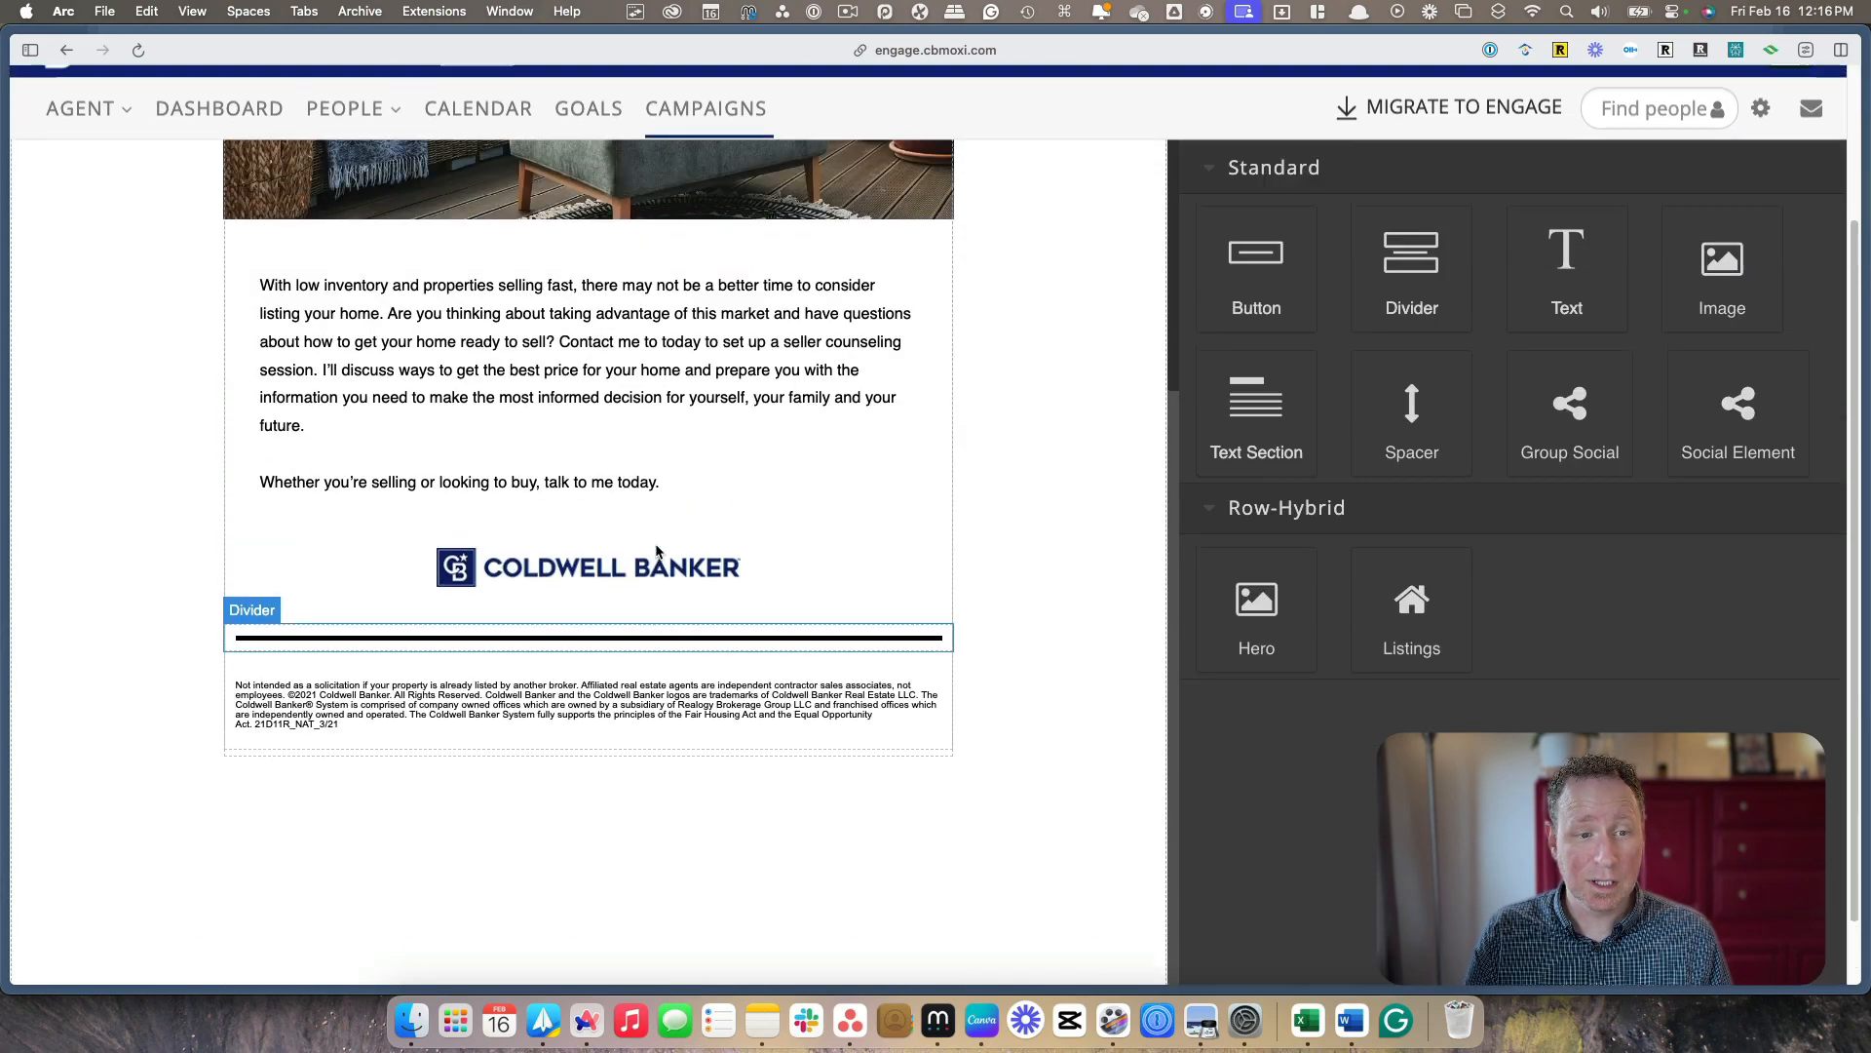
pyautogui.scroll(4, 678, 506)
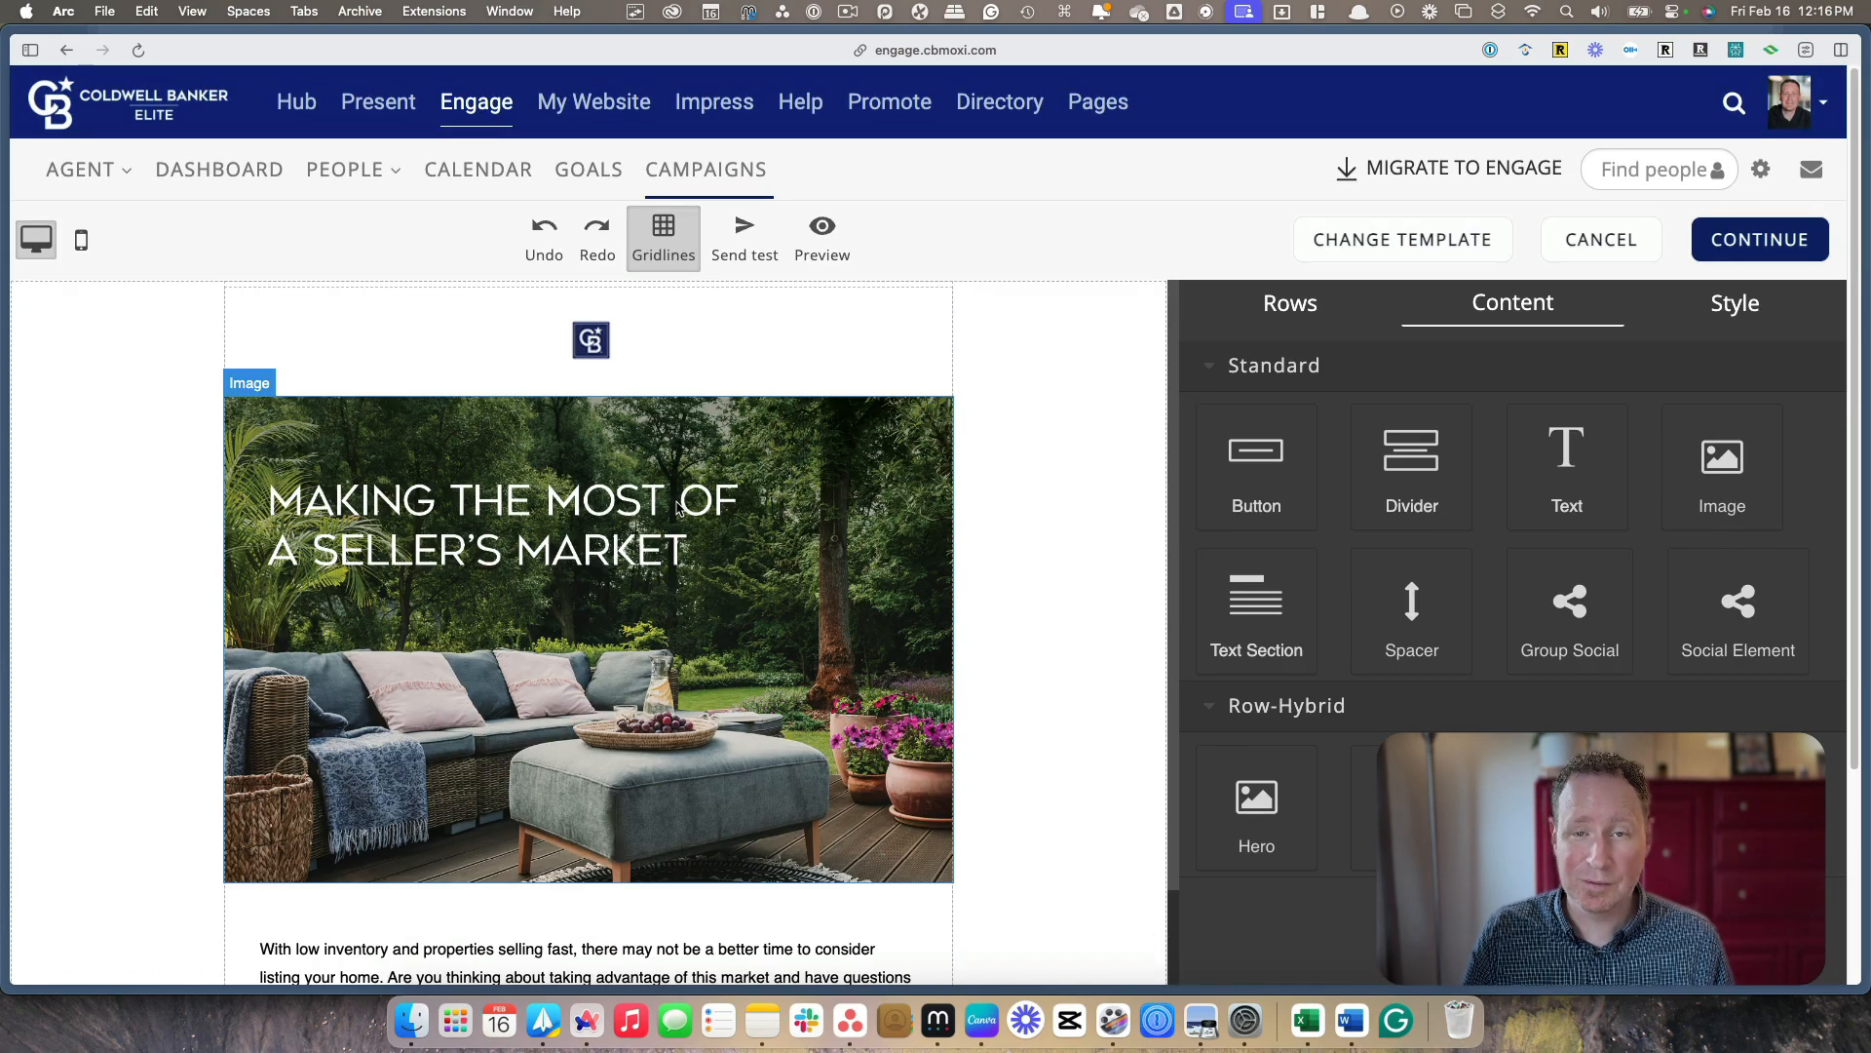
# Change the email's template to the "Newsletter" design and confirm replacing the existing content
pyautogui.click(1372, 242)
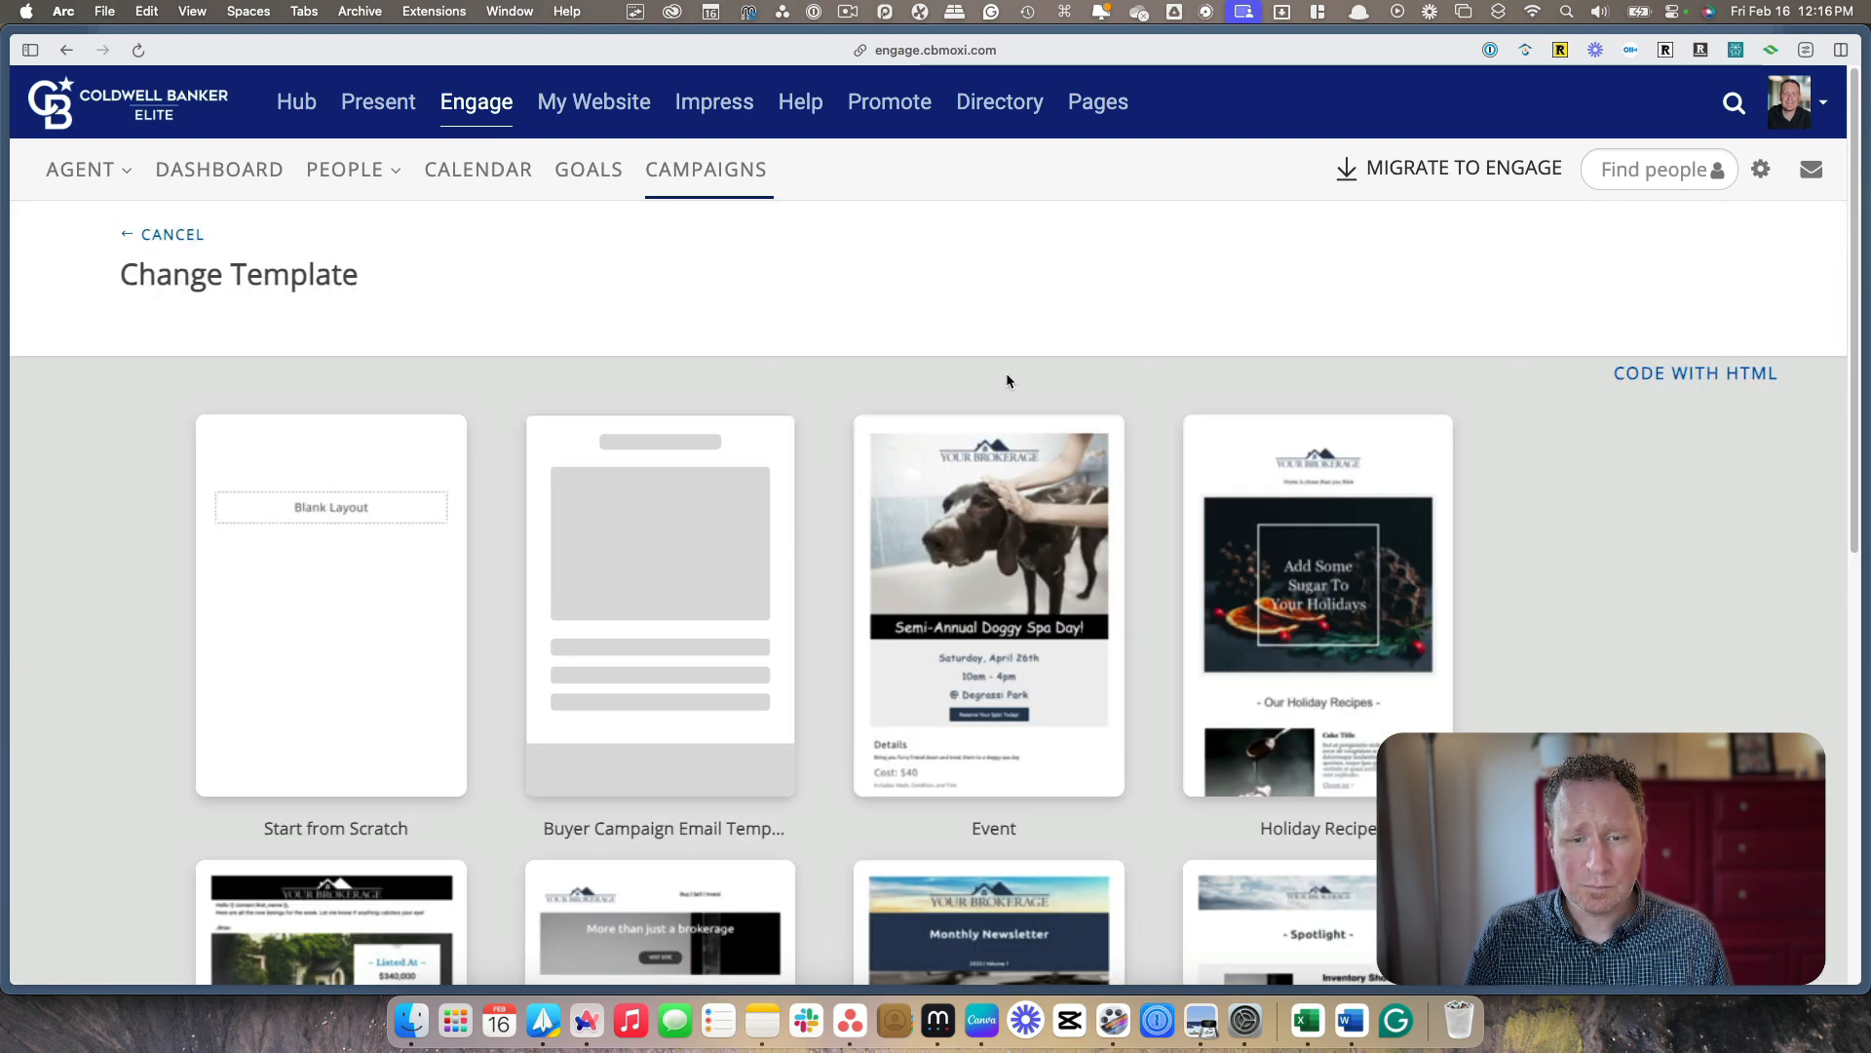
pyautogui.moveTo(1069, 440)
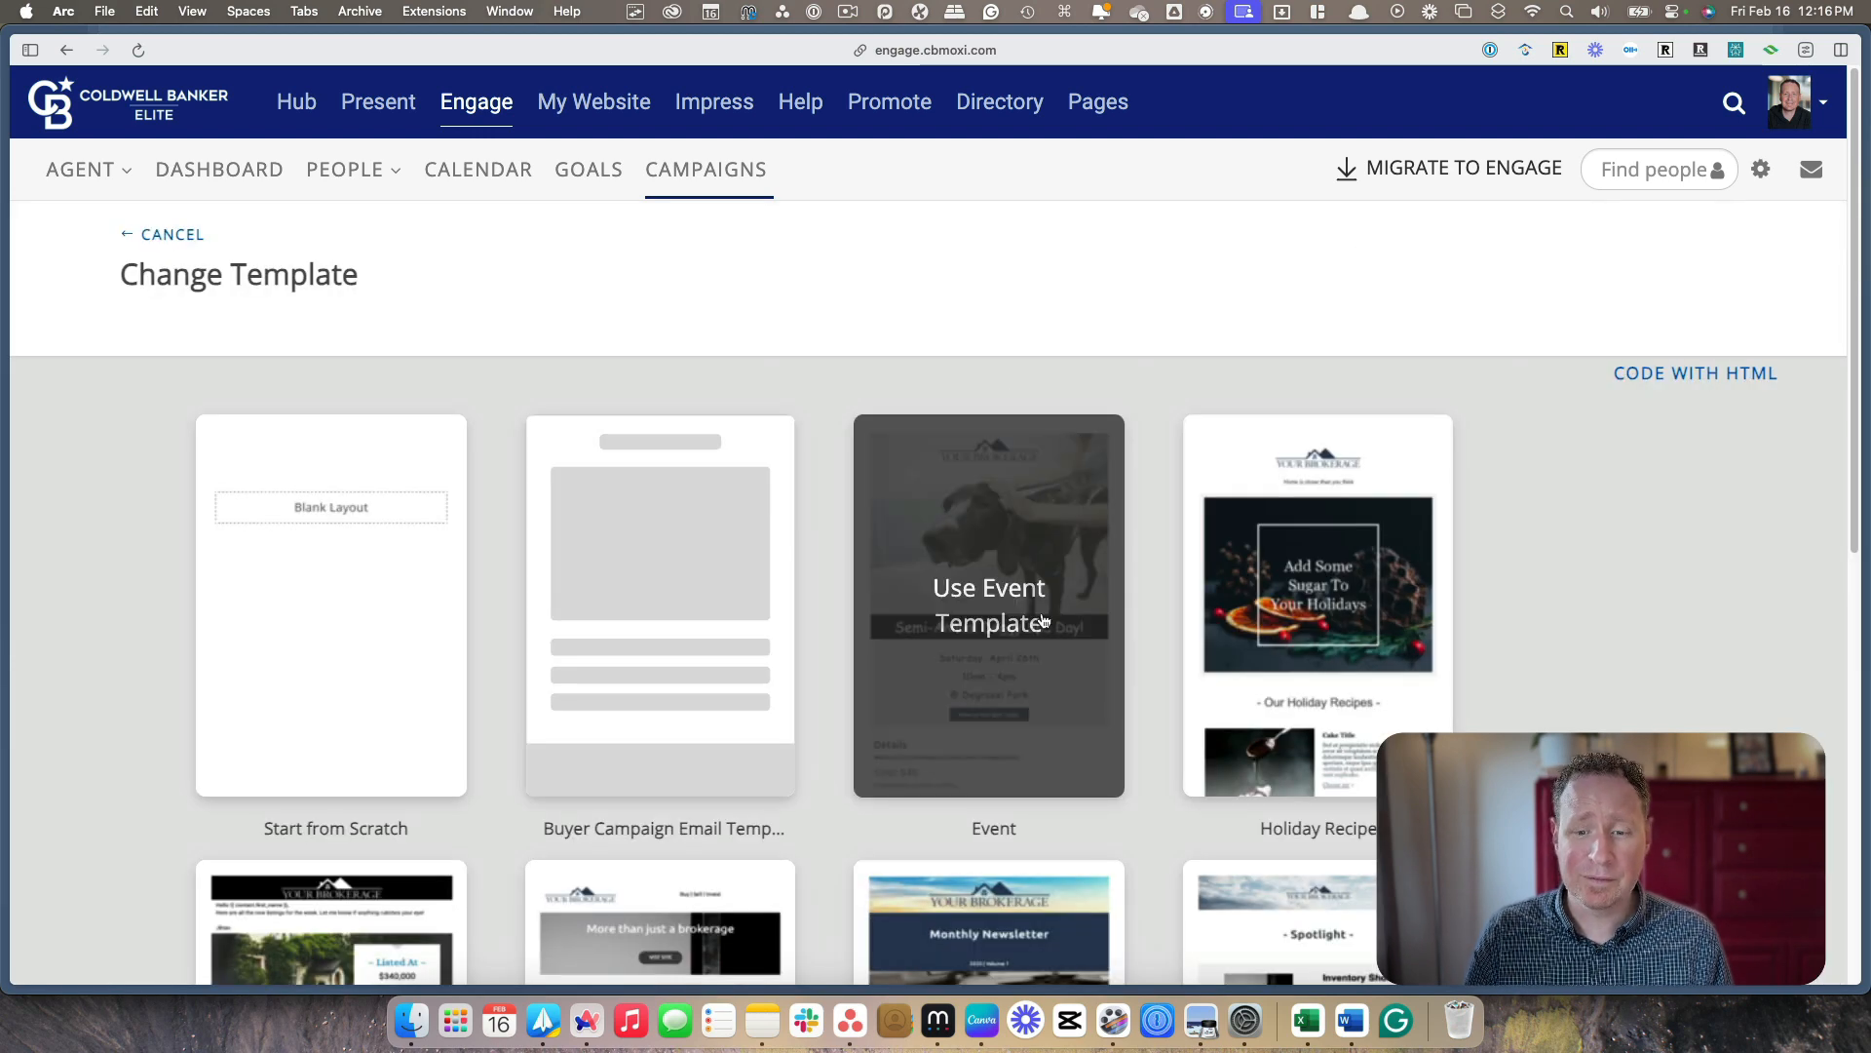
pyautogui.scroll(-5, 1559, 609)
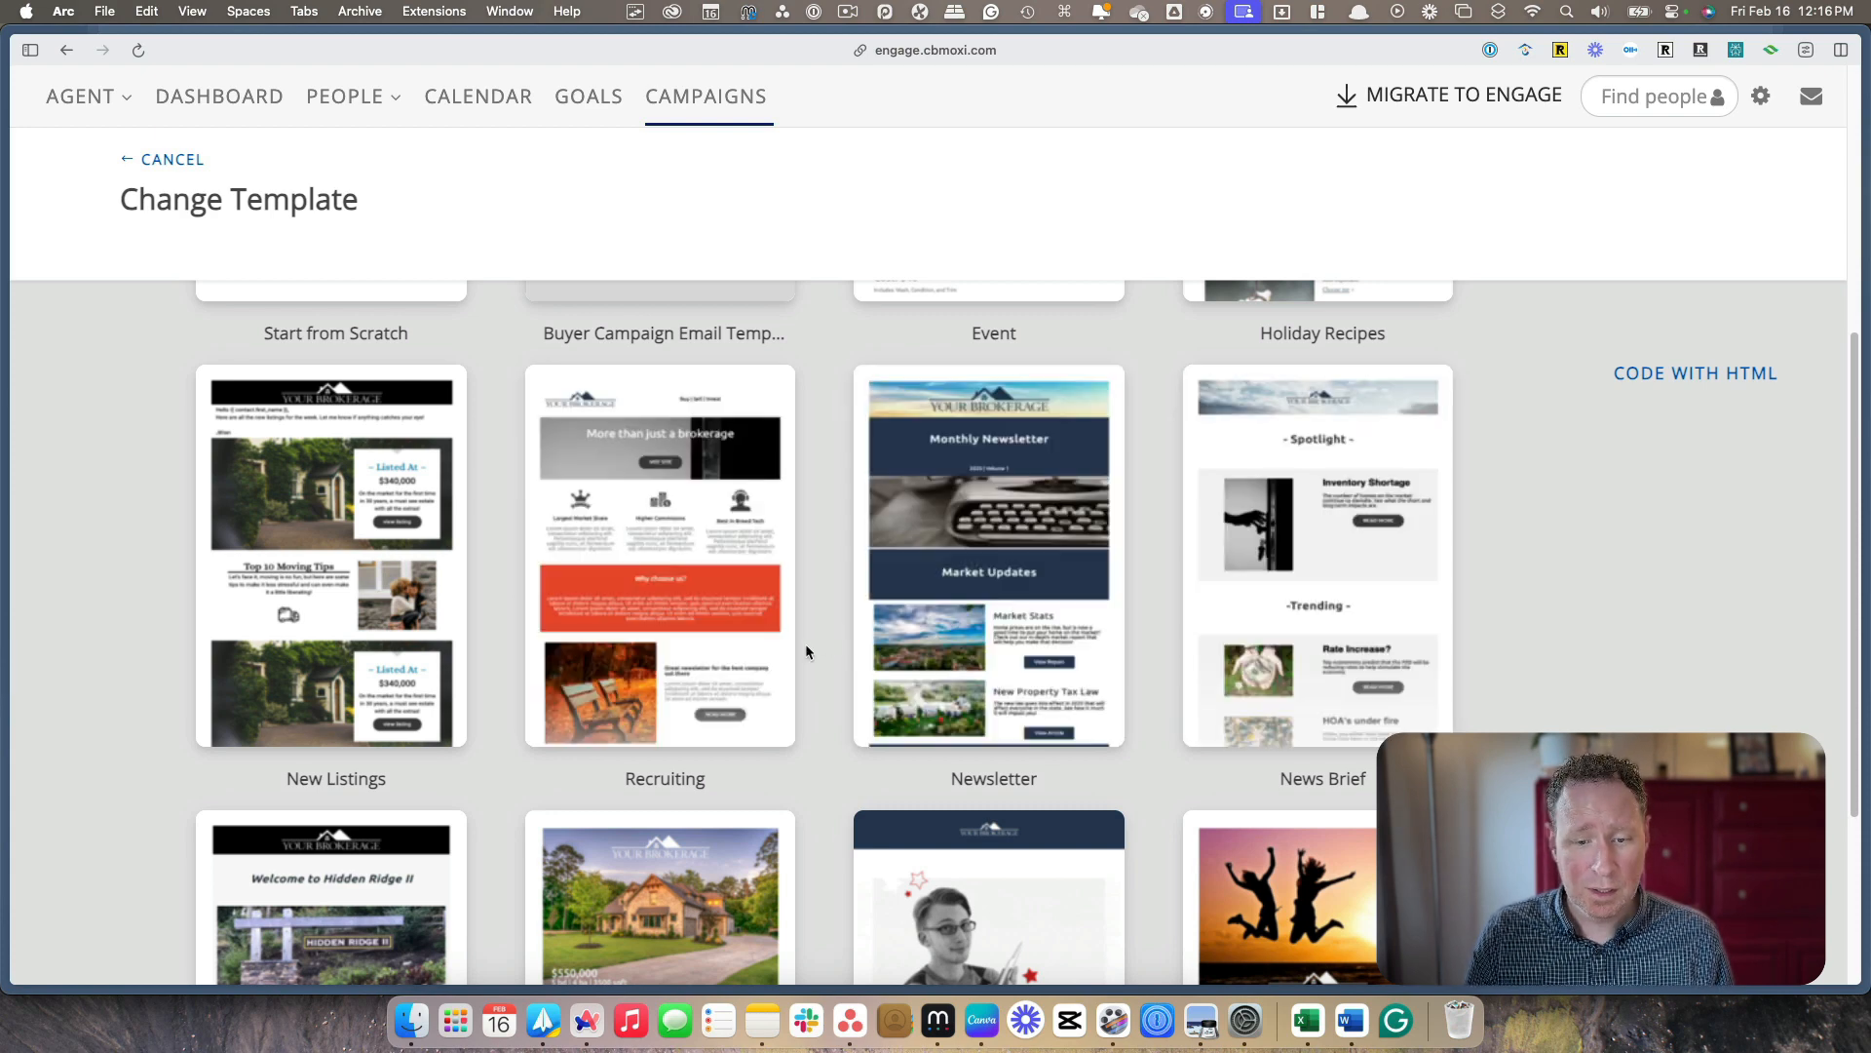
pyautogui.scroll(-1, 867, 645)
pyautogui.scroll(-3, 1358, 598)
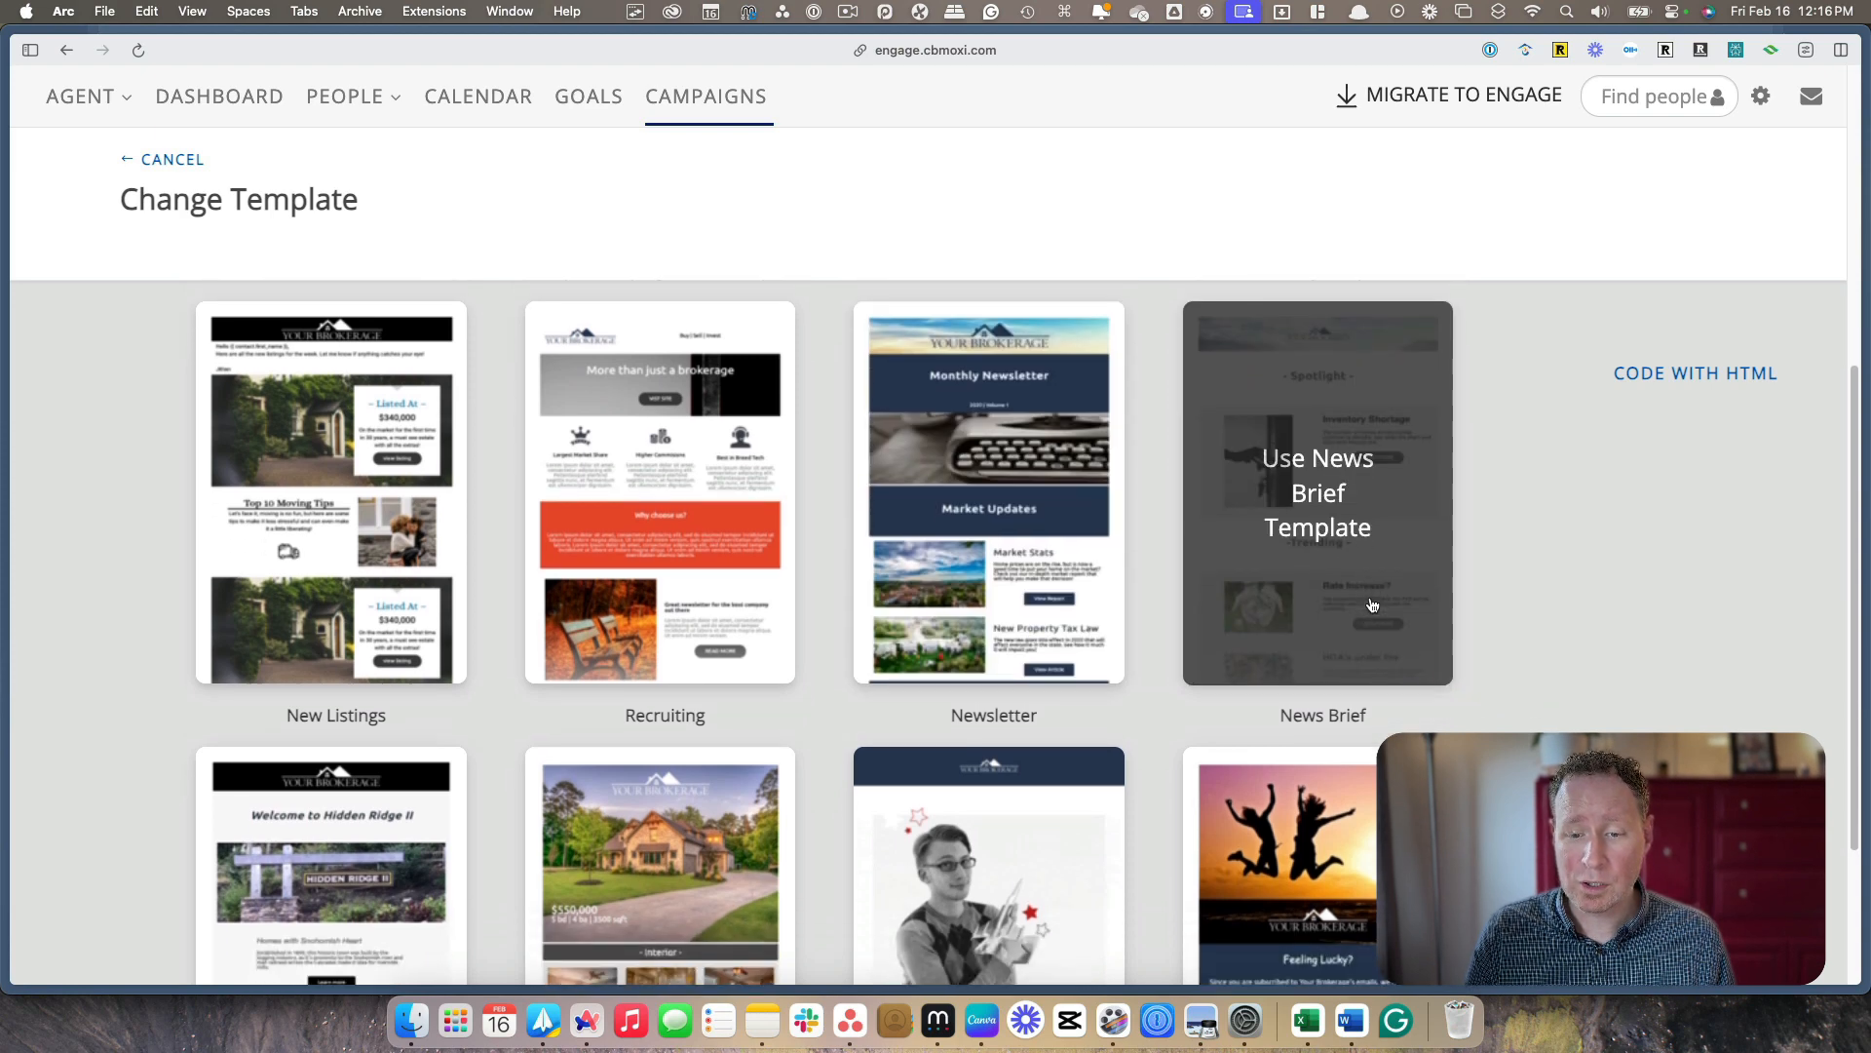
pyautogui.scroll(-5, 1386, 572)
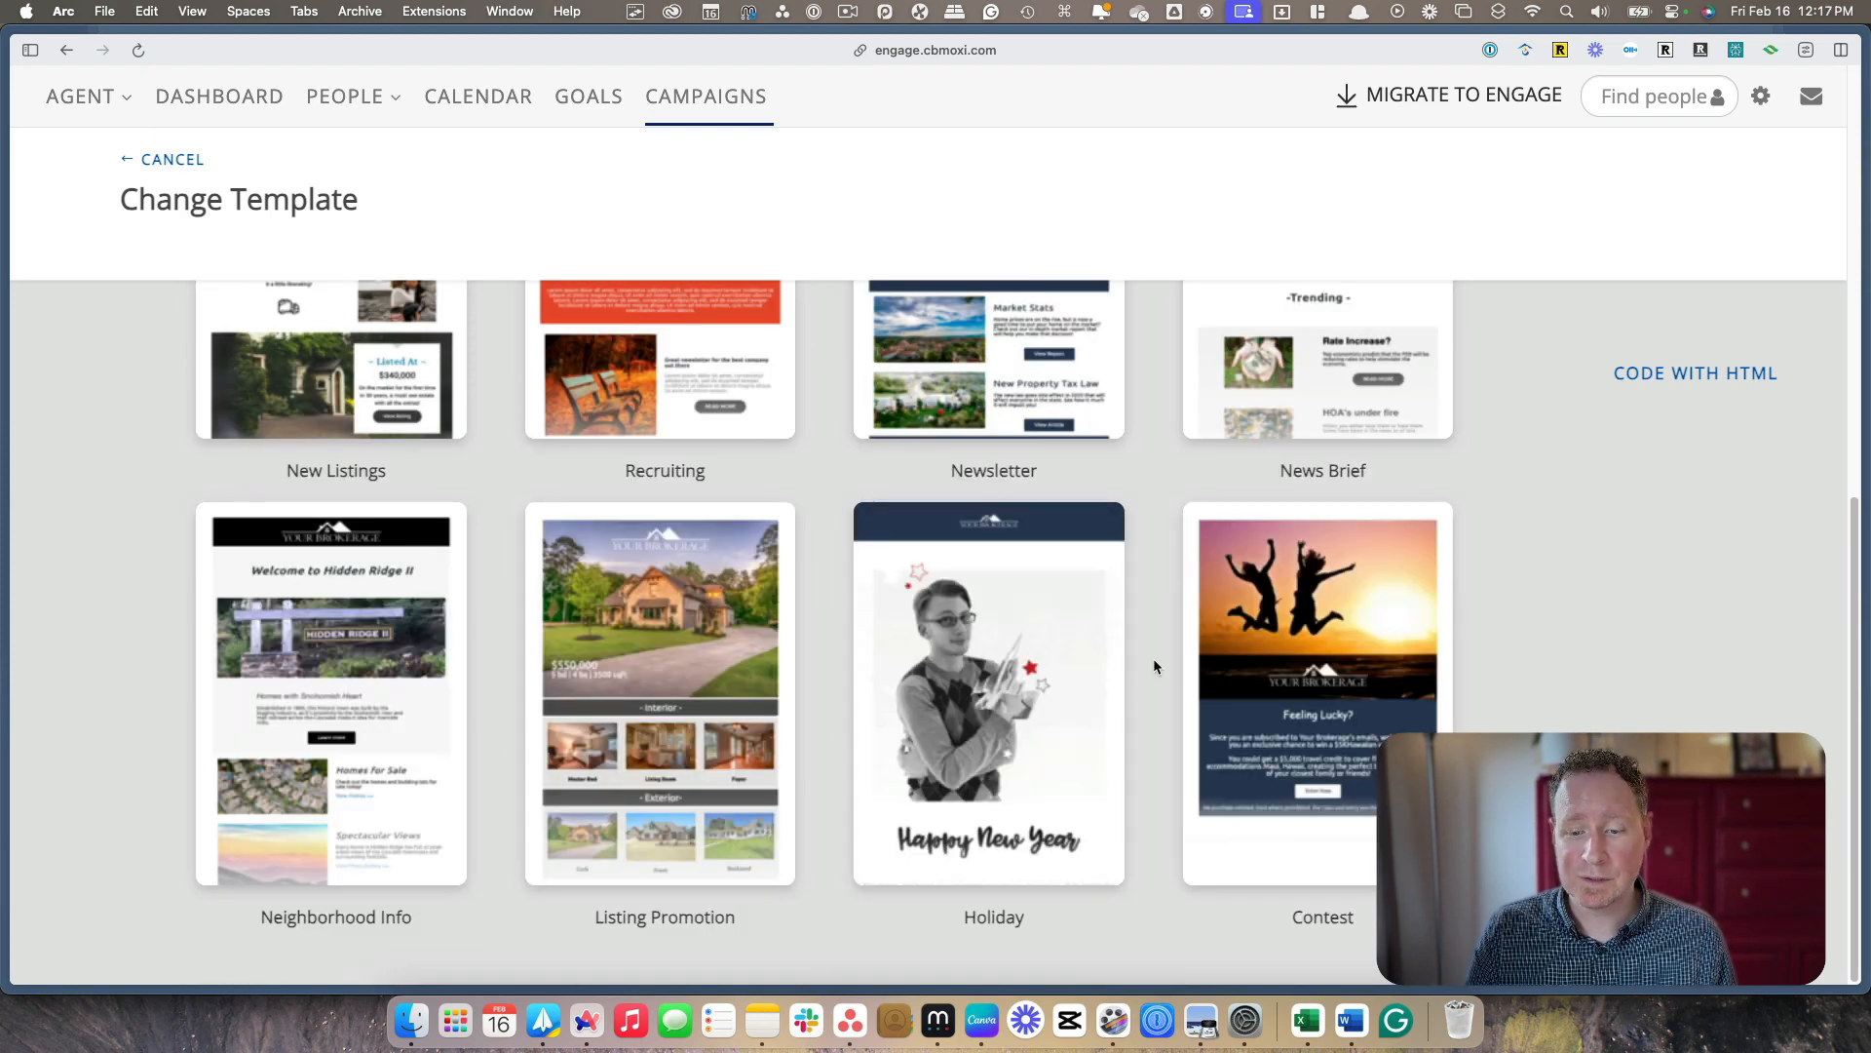
pyautogui.scroll(5, 1136, 706)
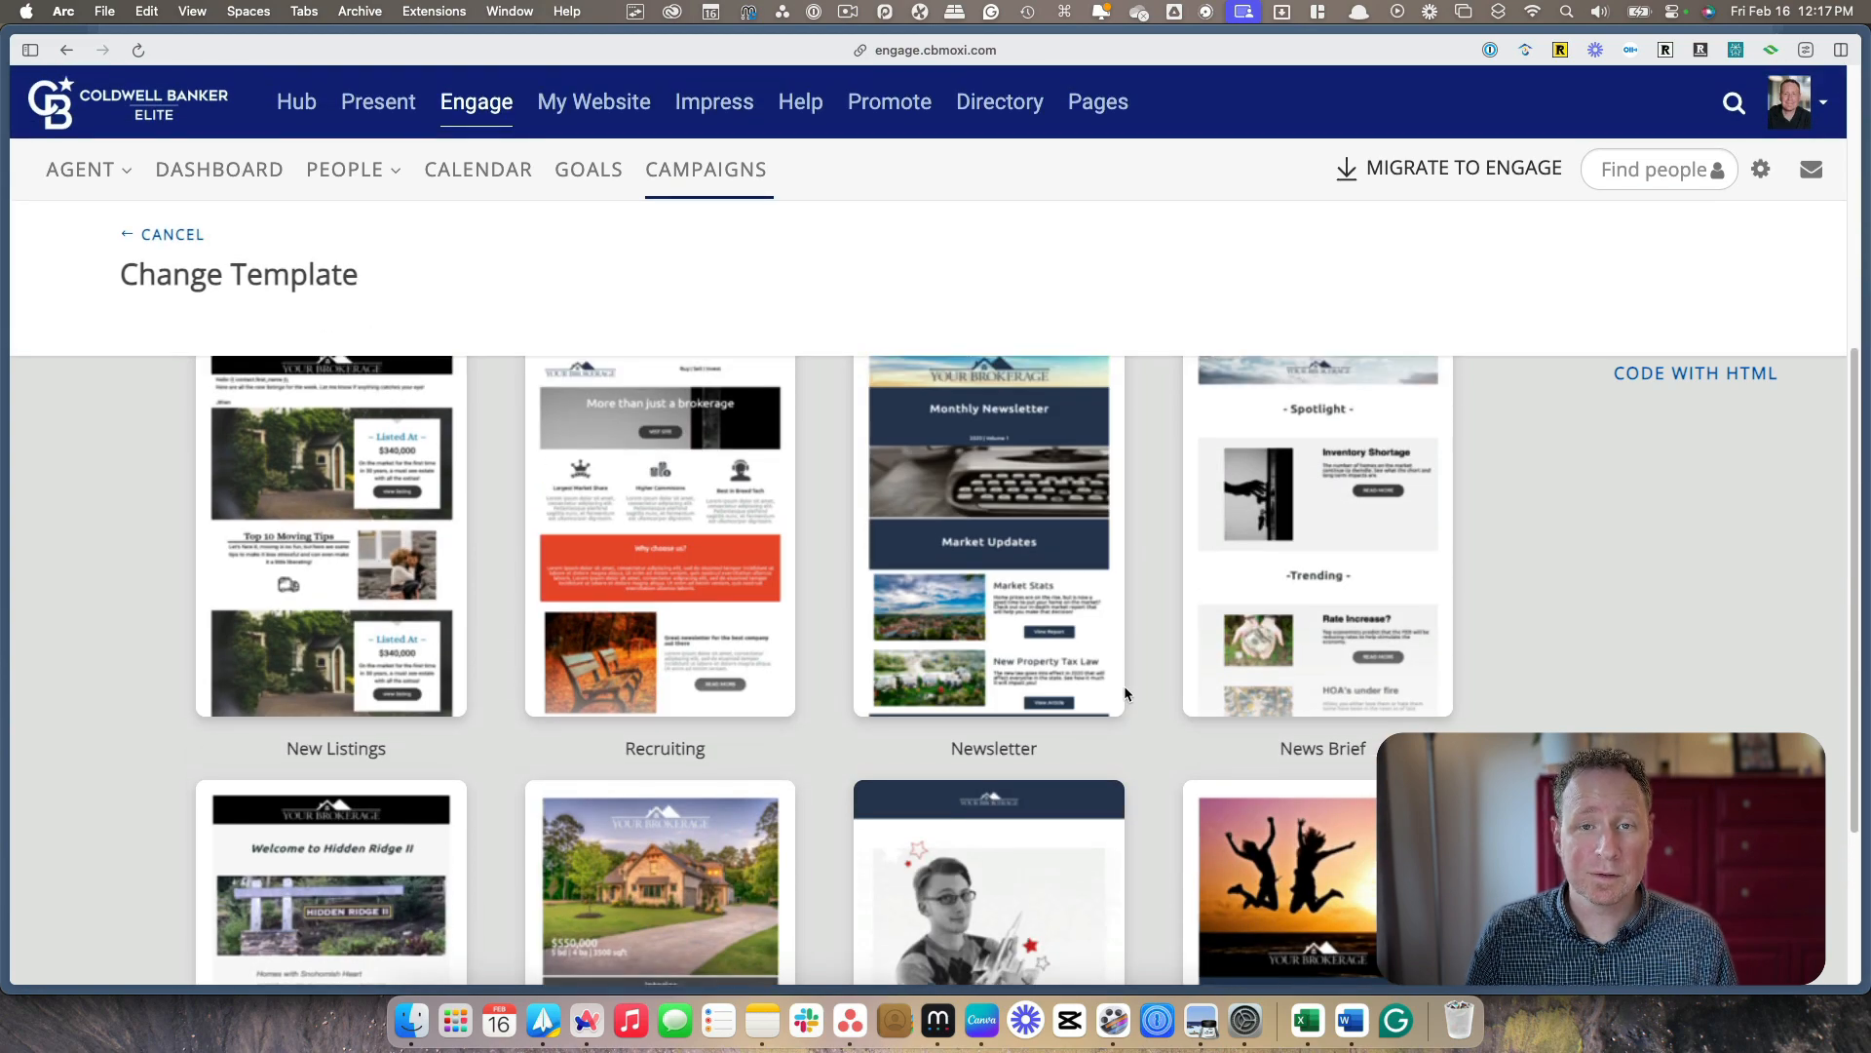
pyautogui.click(972, 576)
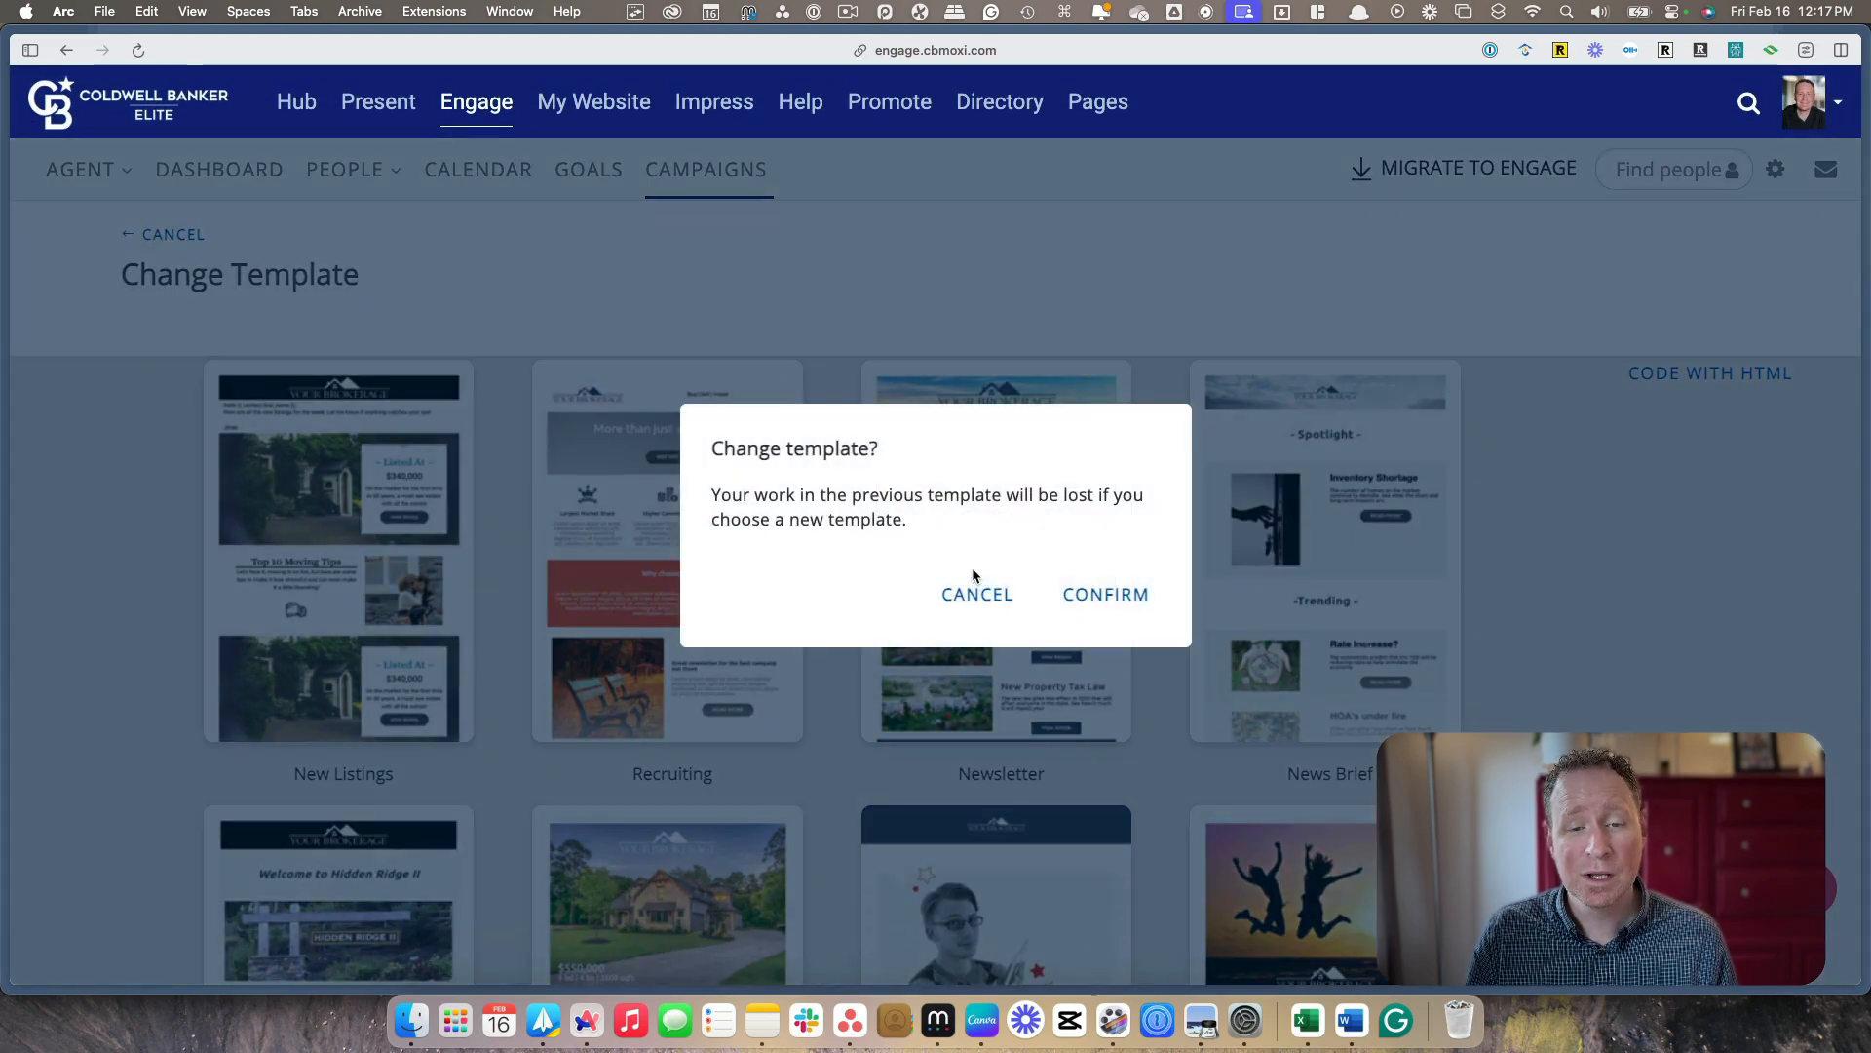
pyautogui.click(1108, 596)
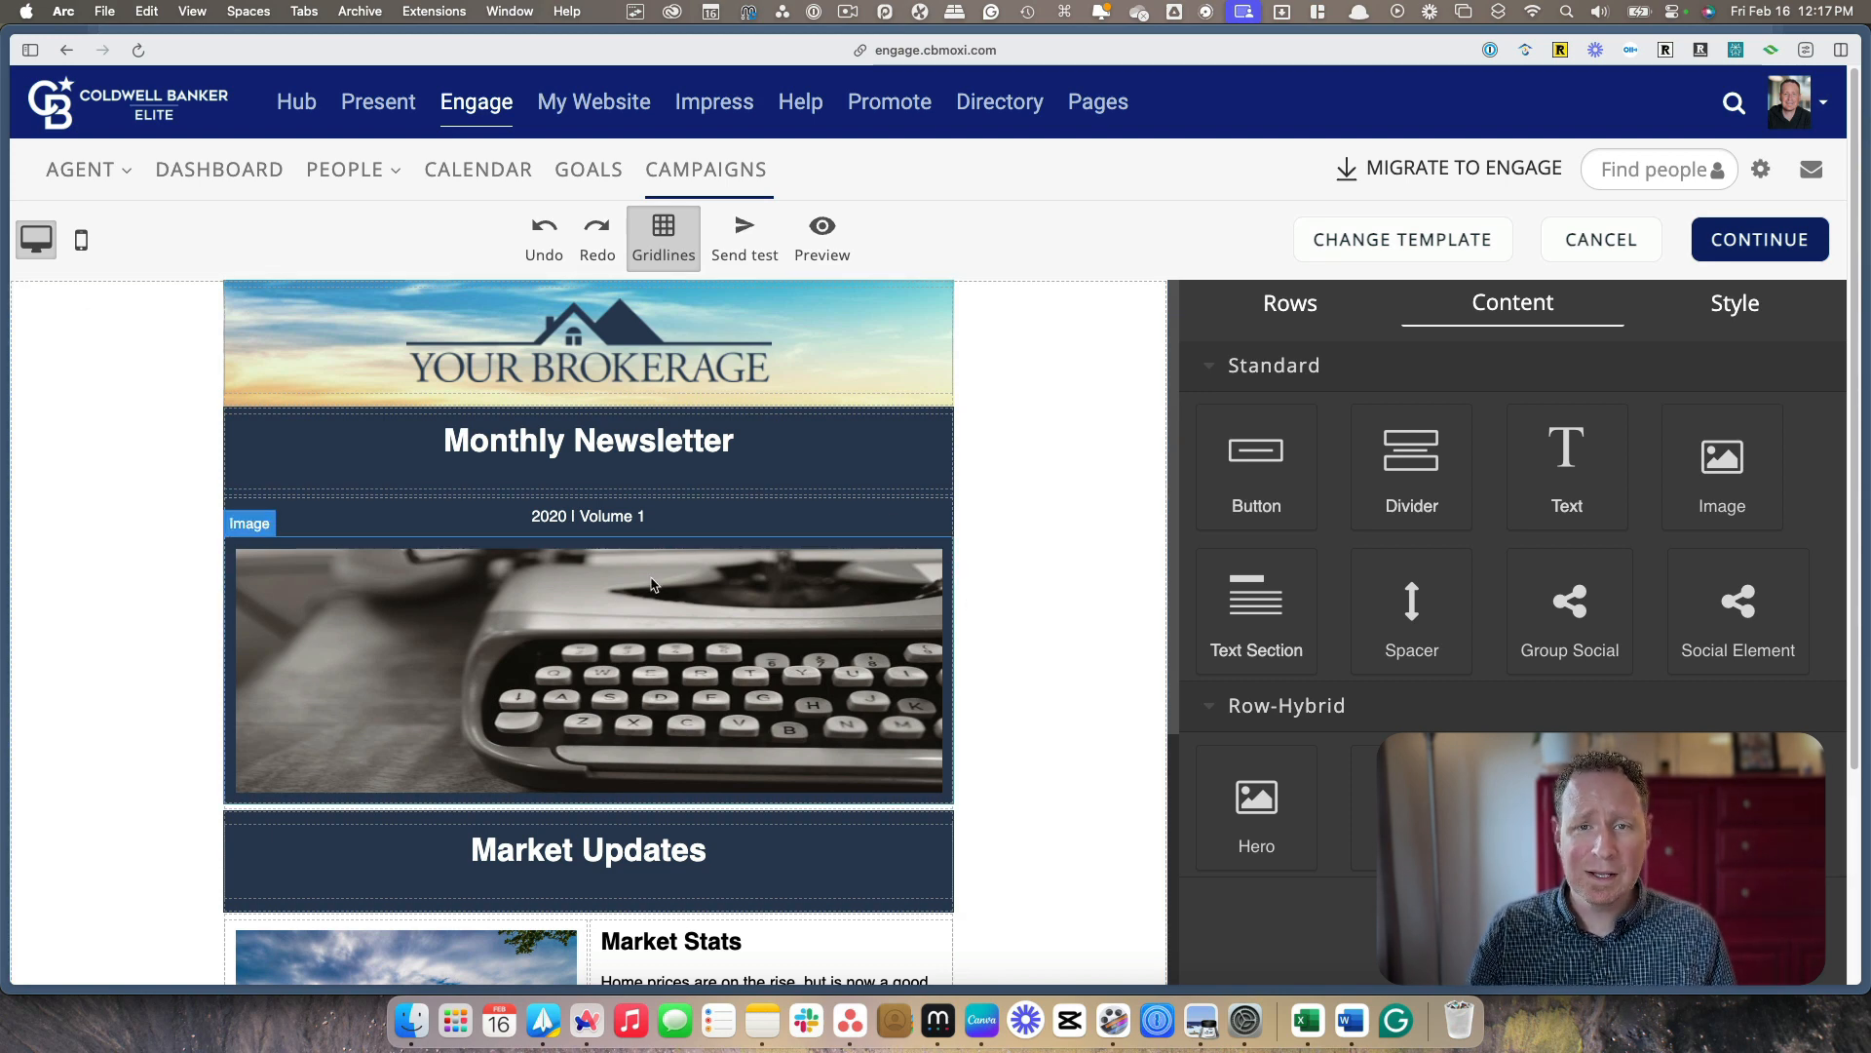
# Change the "Monthly Newsletter" heading to "Your Fredericksburg Monthly Newsletter"
pyautogui.click(579, 446)
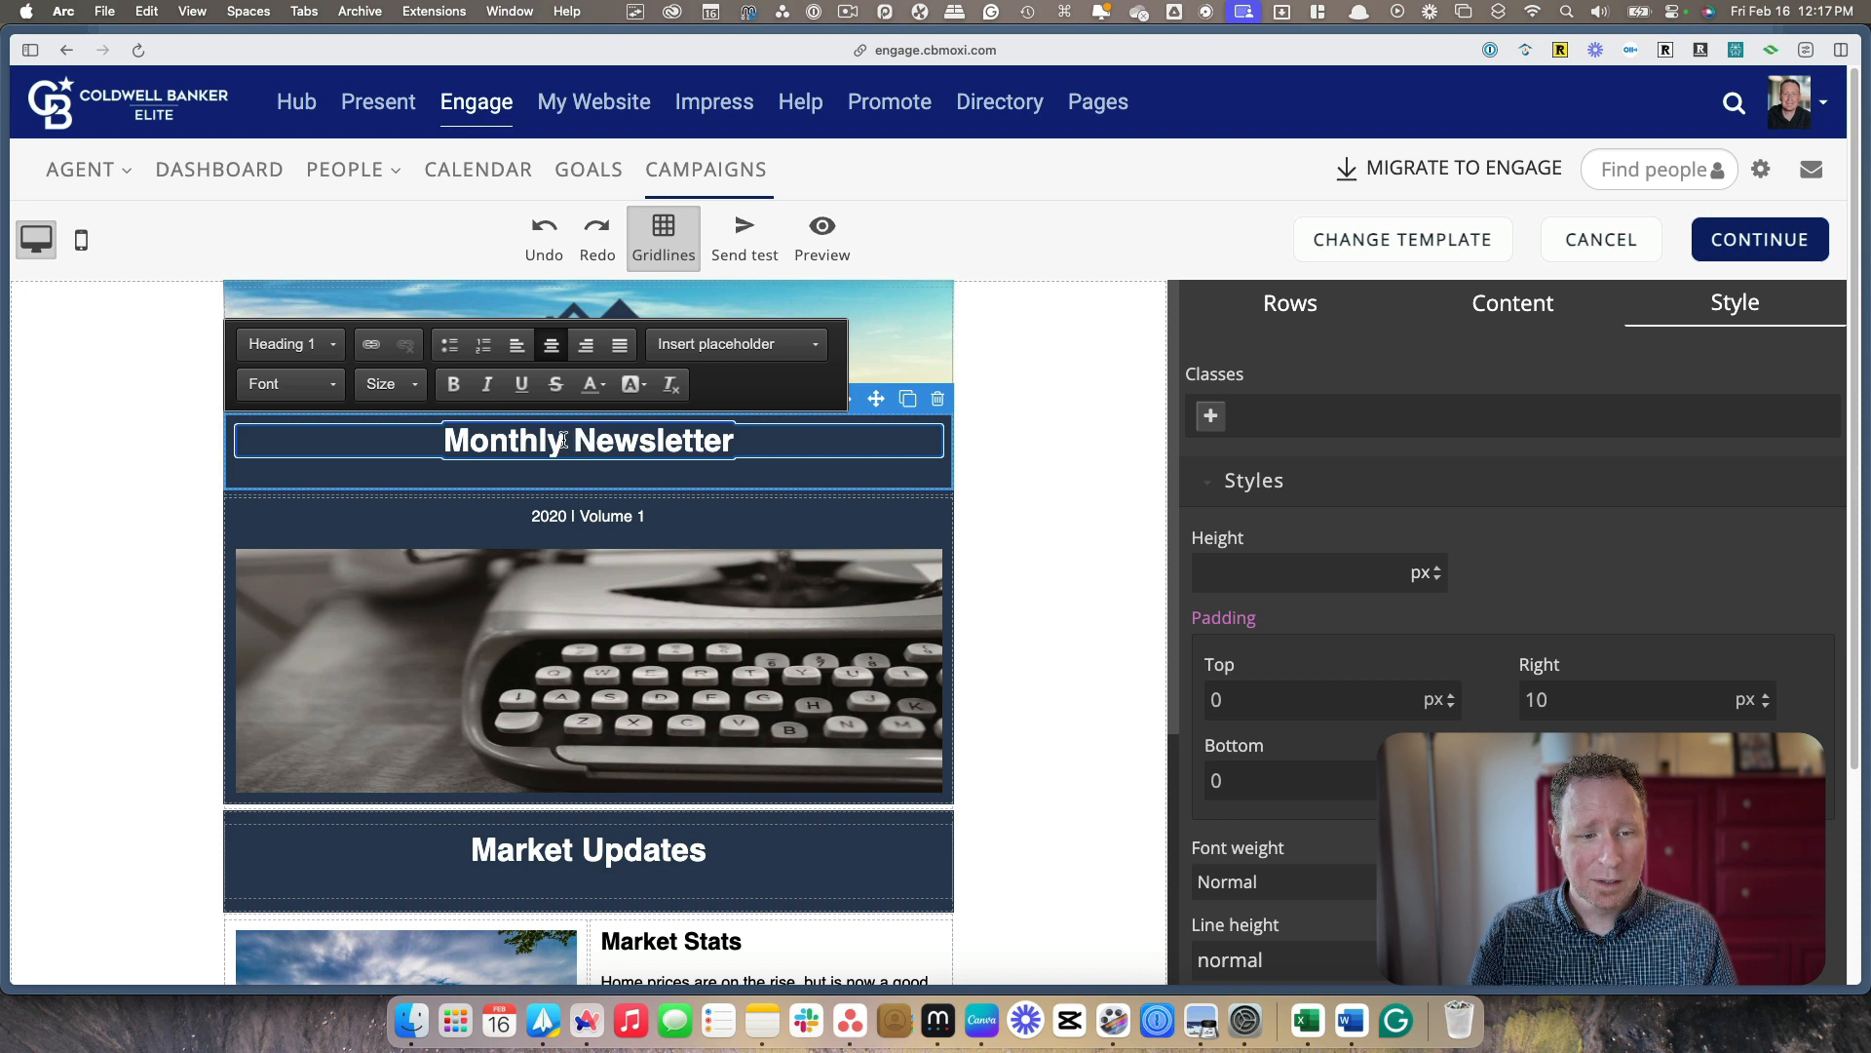
pyautogui.click(446, 437)
pyautogui.write('Your Fredericksbu')
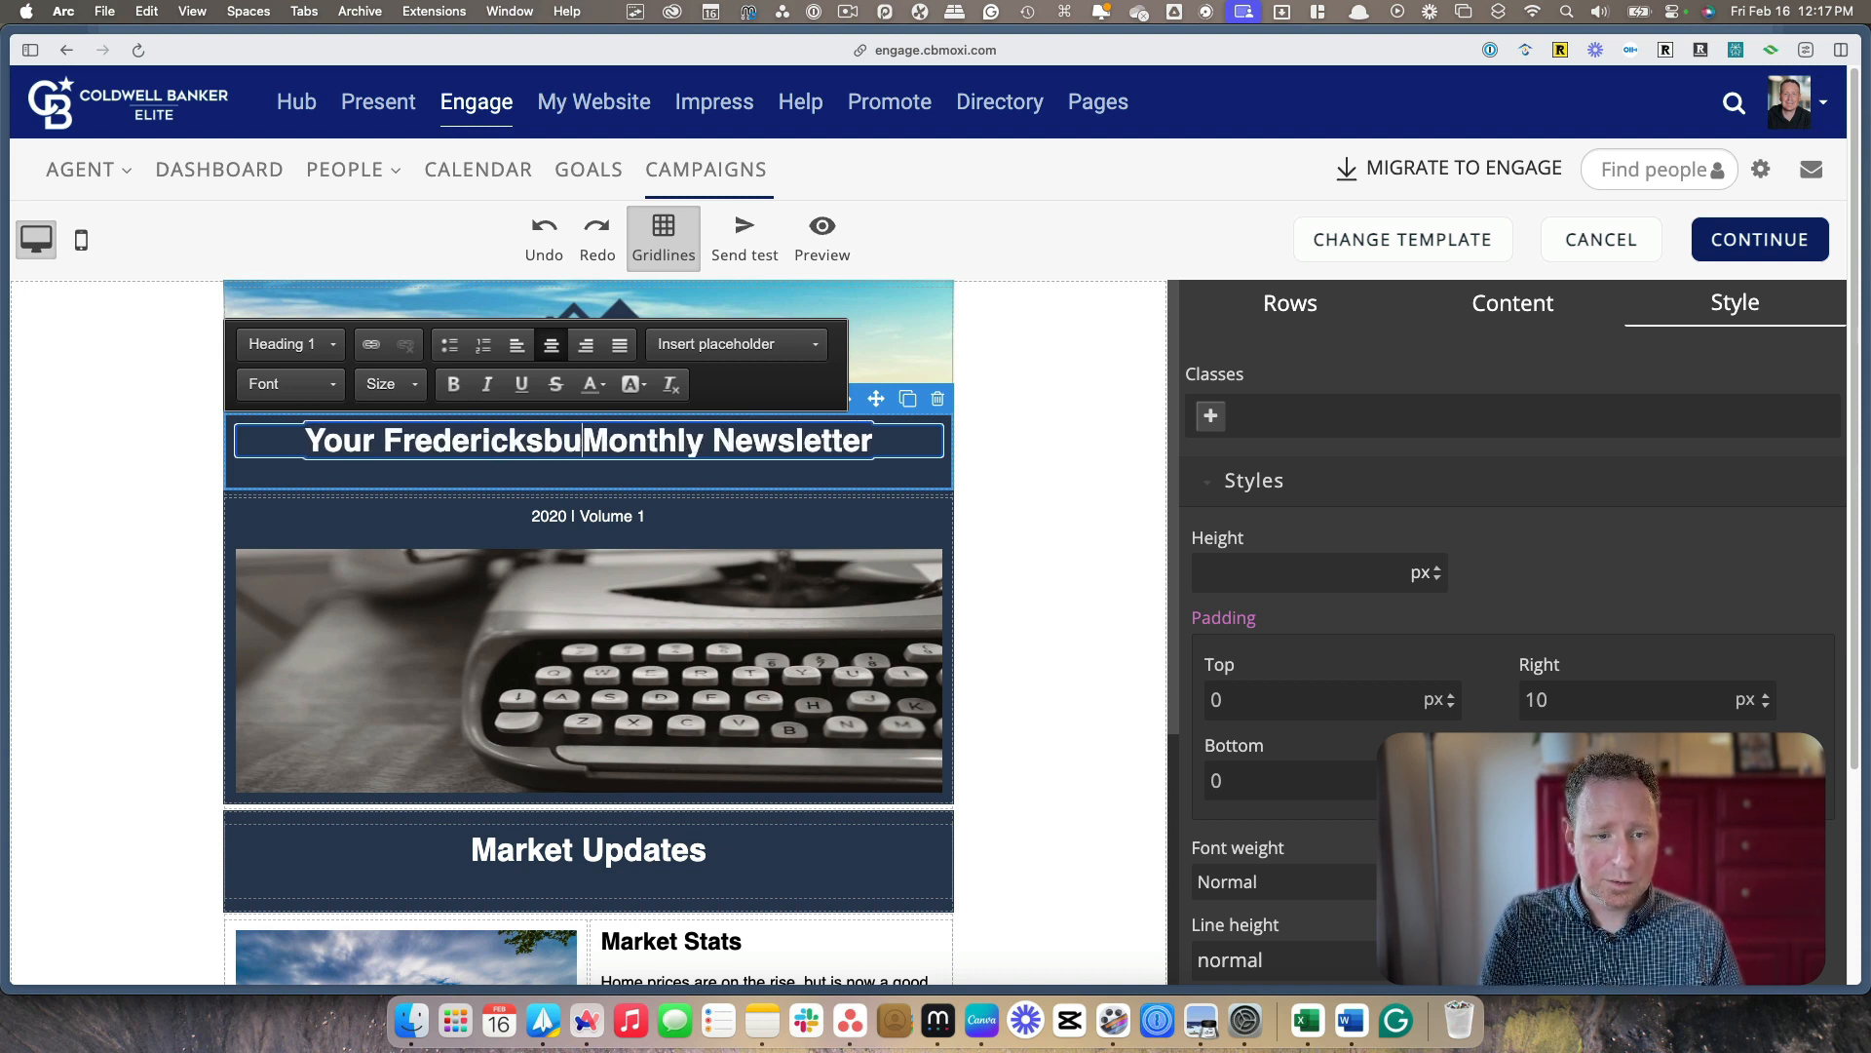
pyautogui.write('rg')
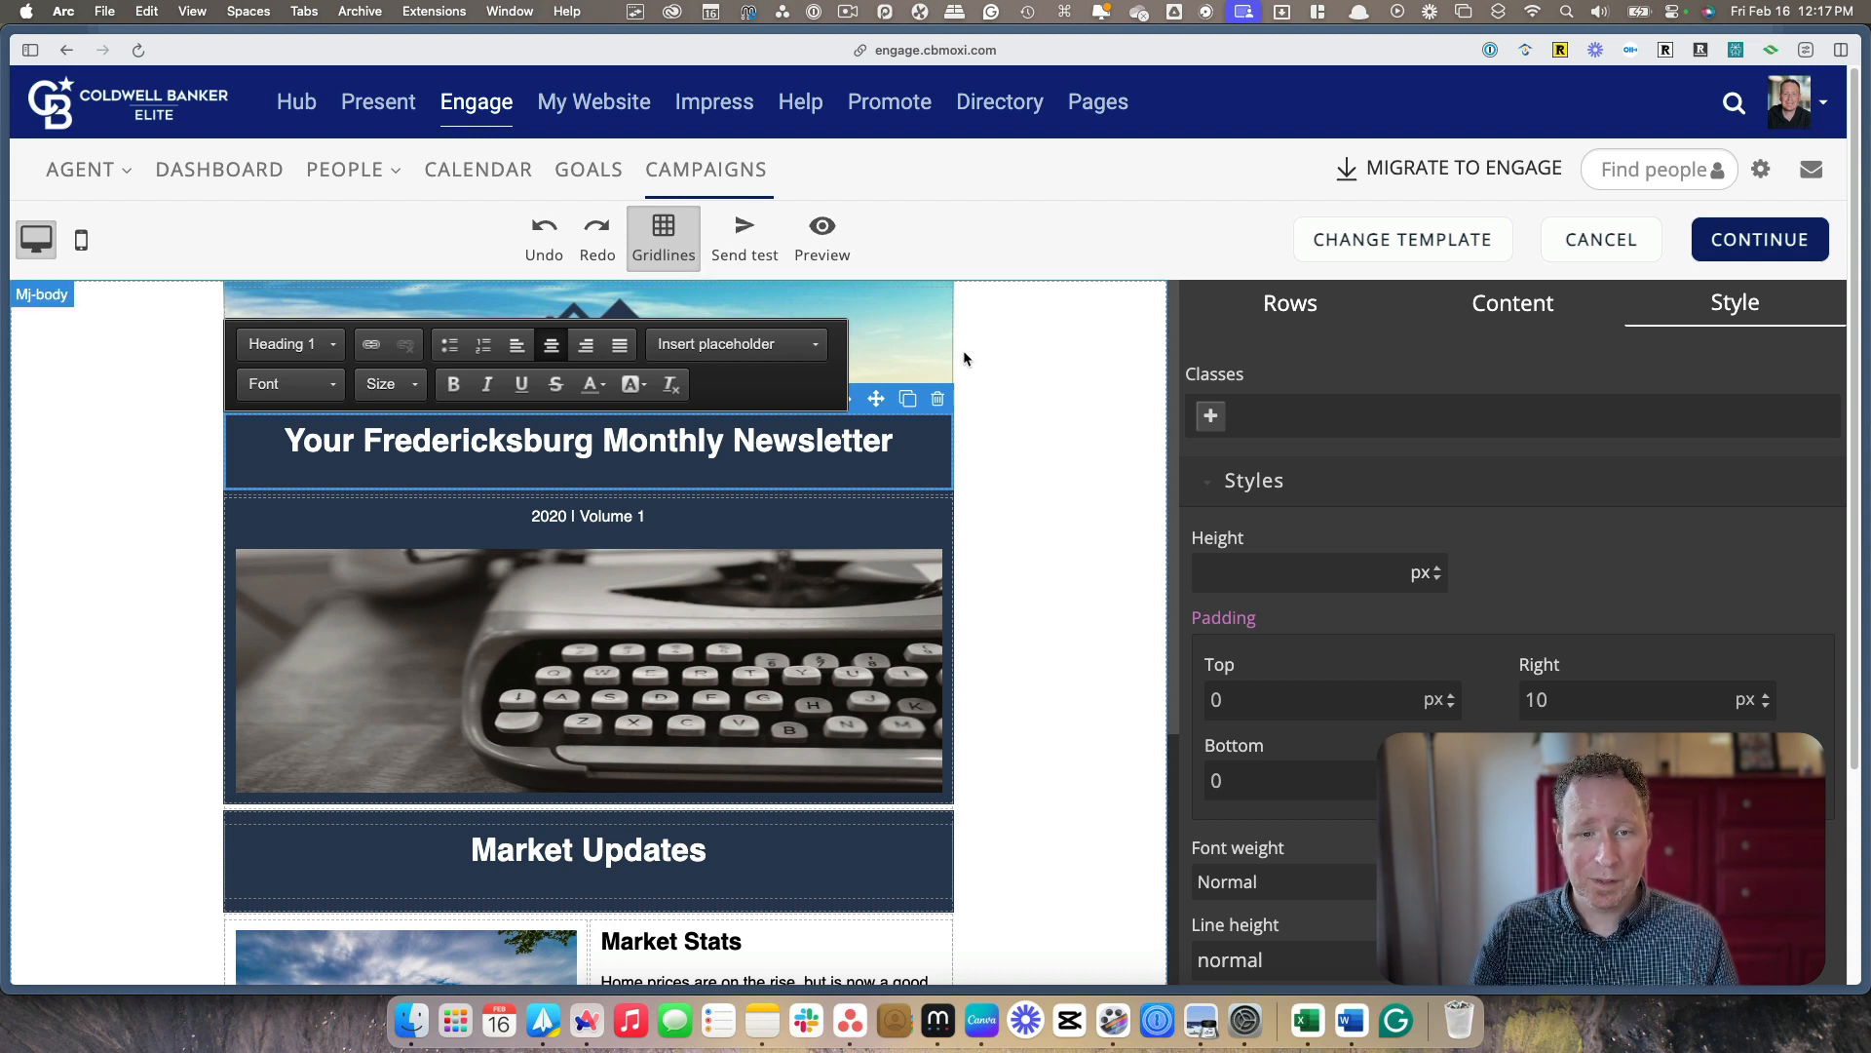
# Delete the "YOUR BROKERAGE" logo image from the header above the newsletter heading
pyautogui.click(916, 347)
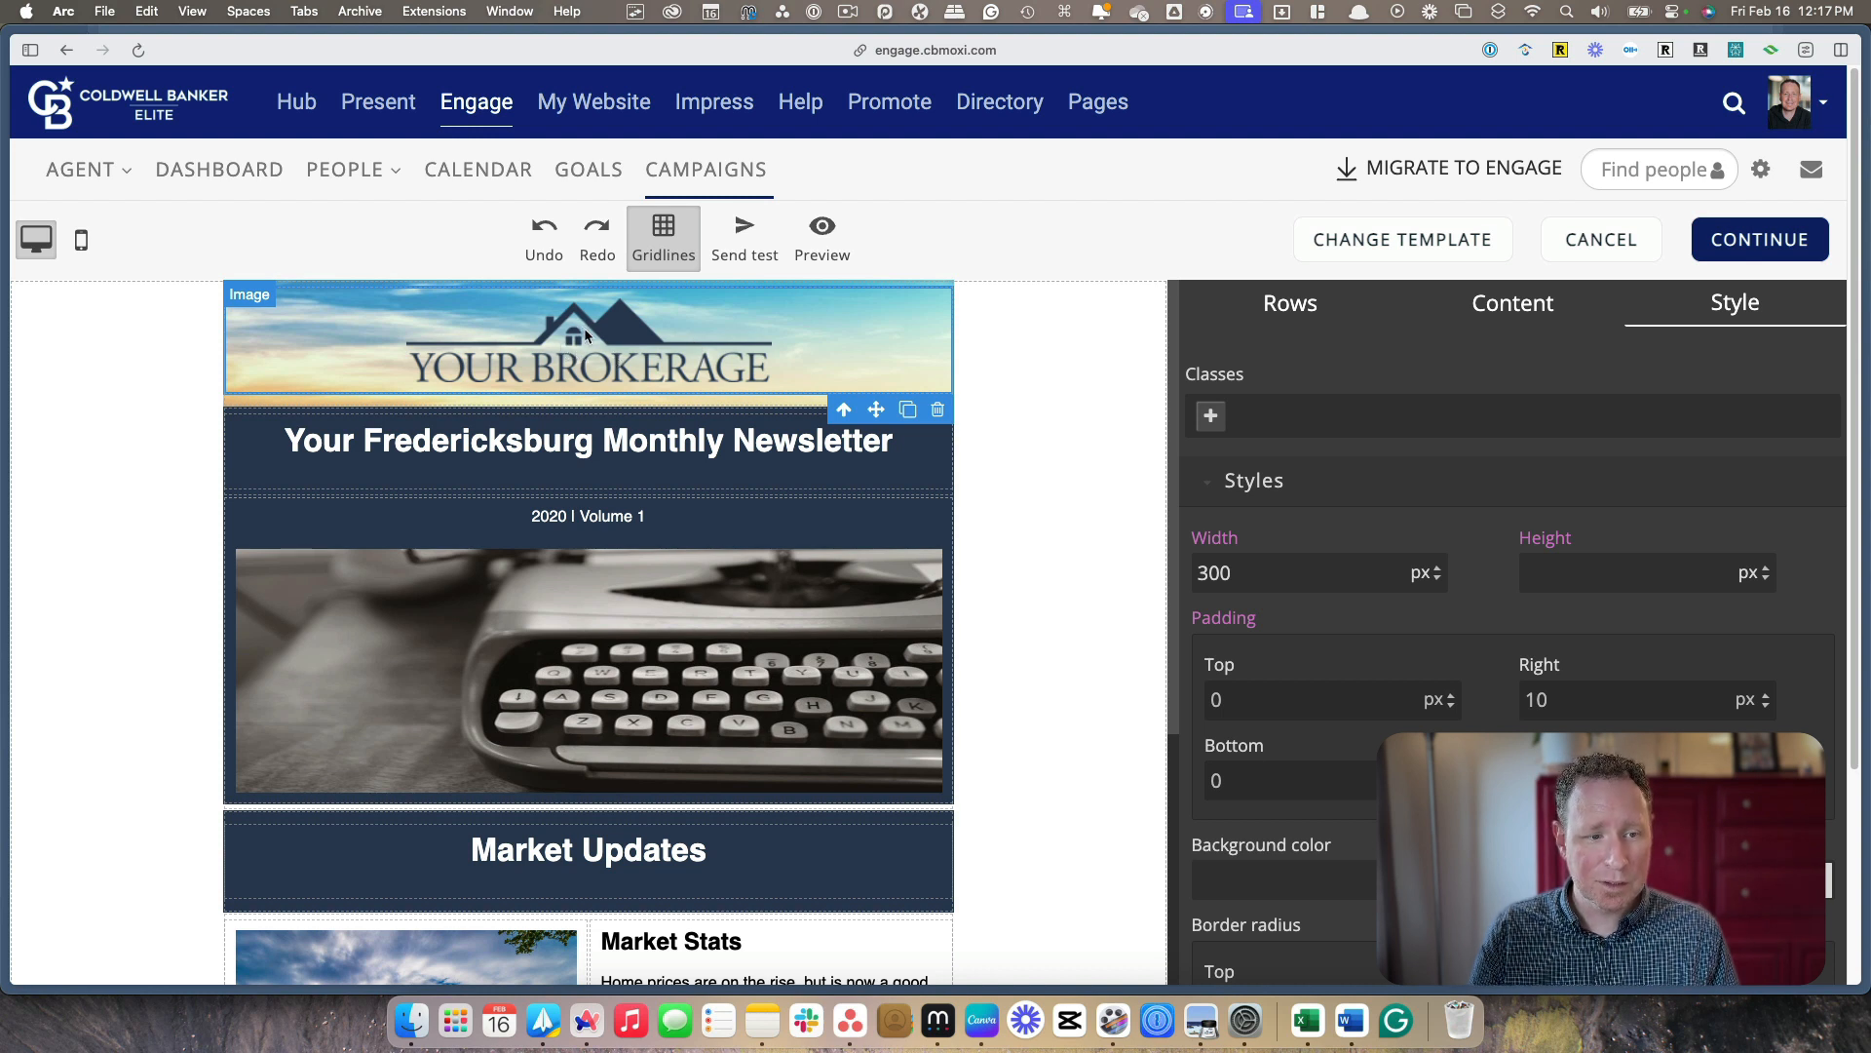
pyautogui.click(938, 409)
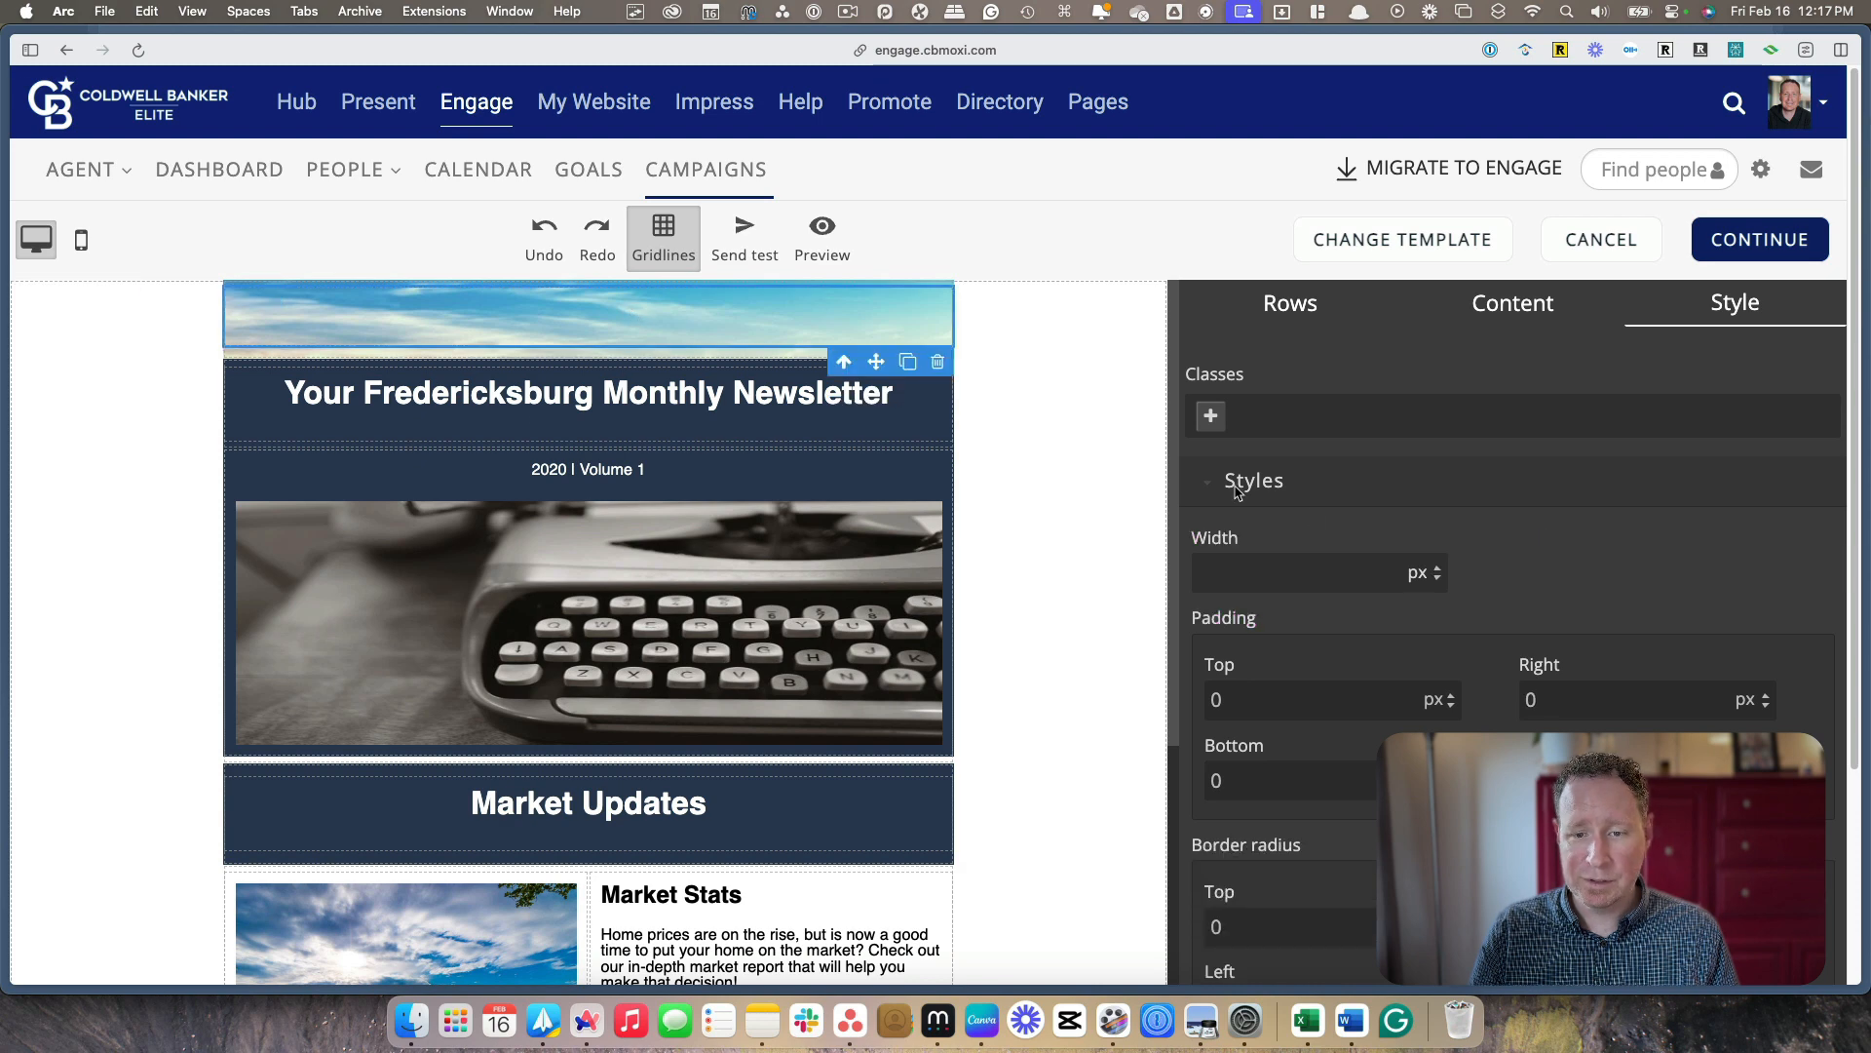
pyautogui.scroll(-5, 1476, 631)
pyautogui.scroll(5, 1477, 632)
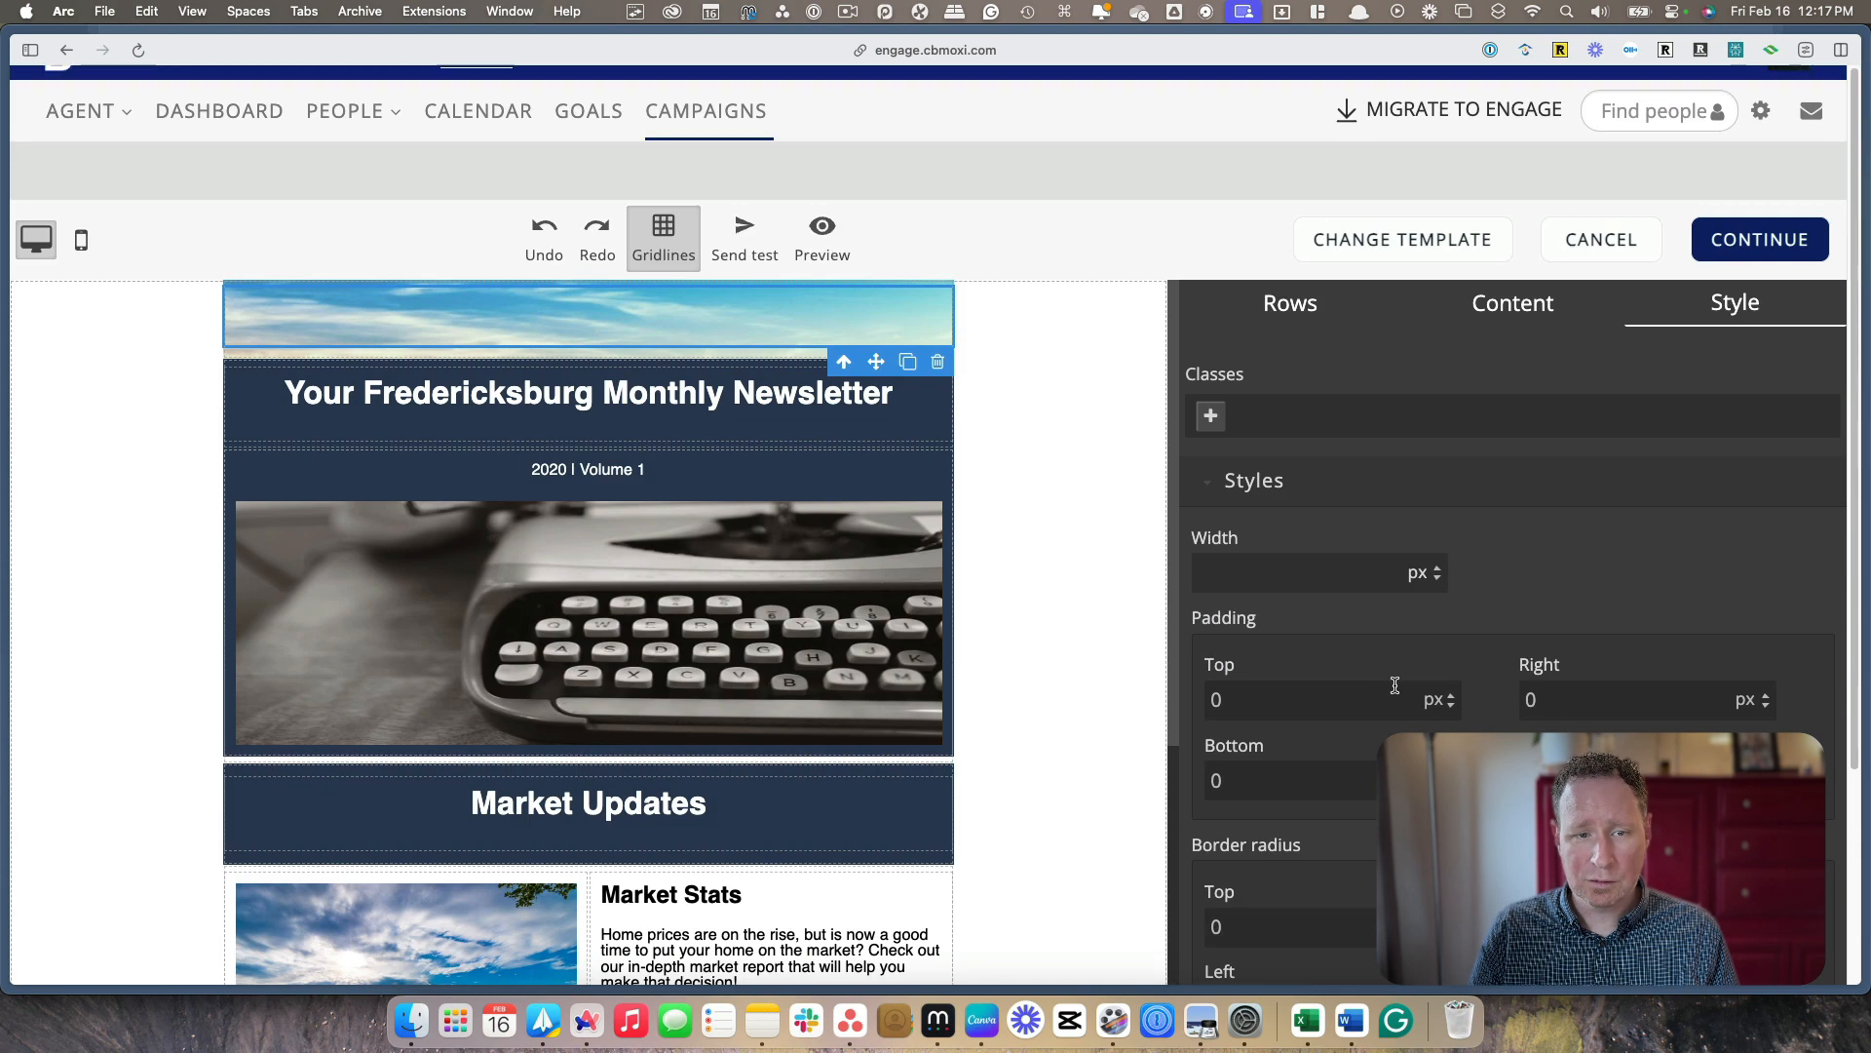
# Set the header section's background image to the previously uploaded Xnip2024-02-16_11-26-33.jpg city photo
pyautogui.click(689, 356)
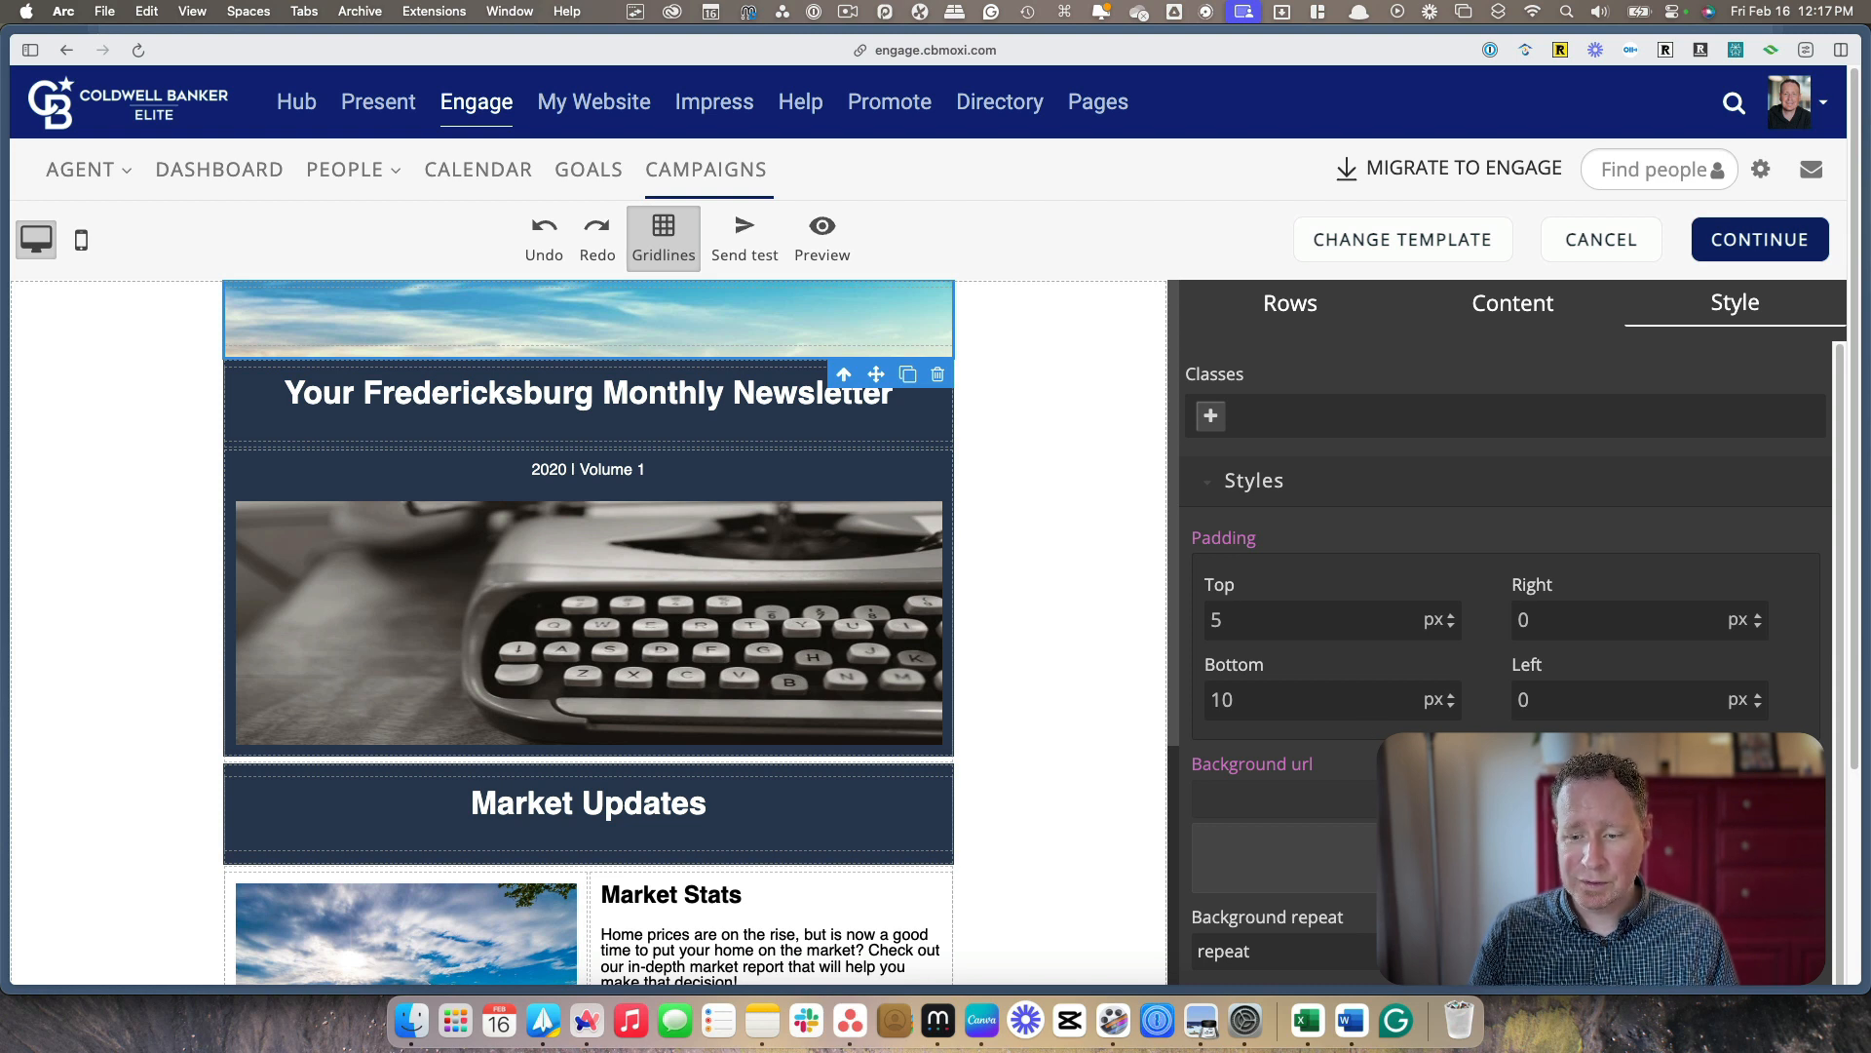
pyautogui.scroll(-1, 1506, 662)
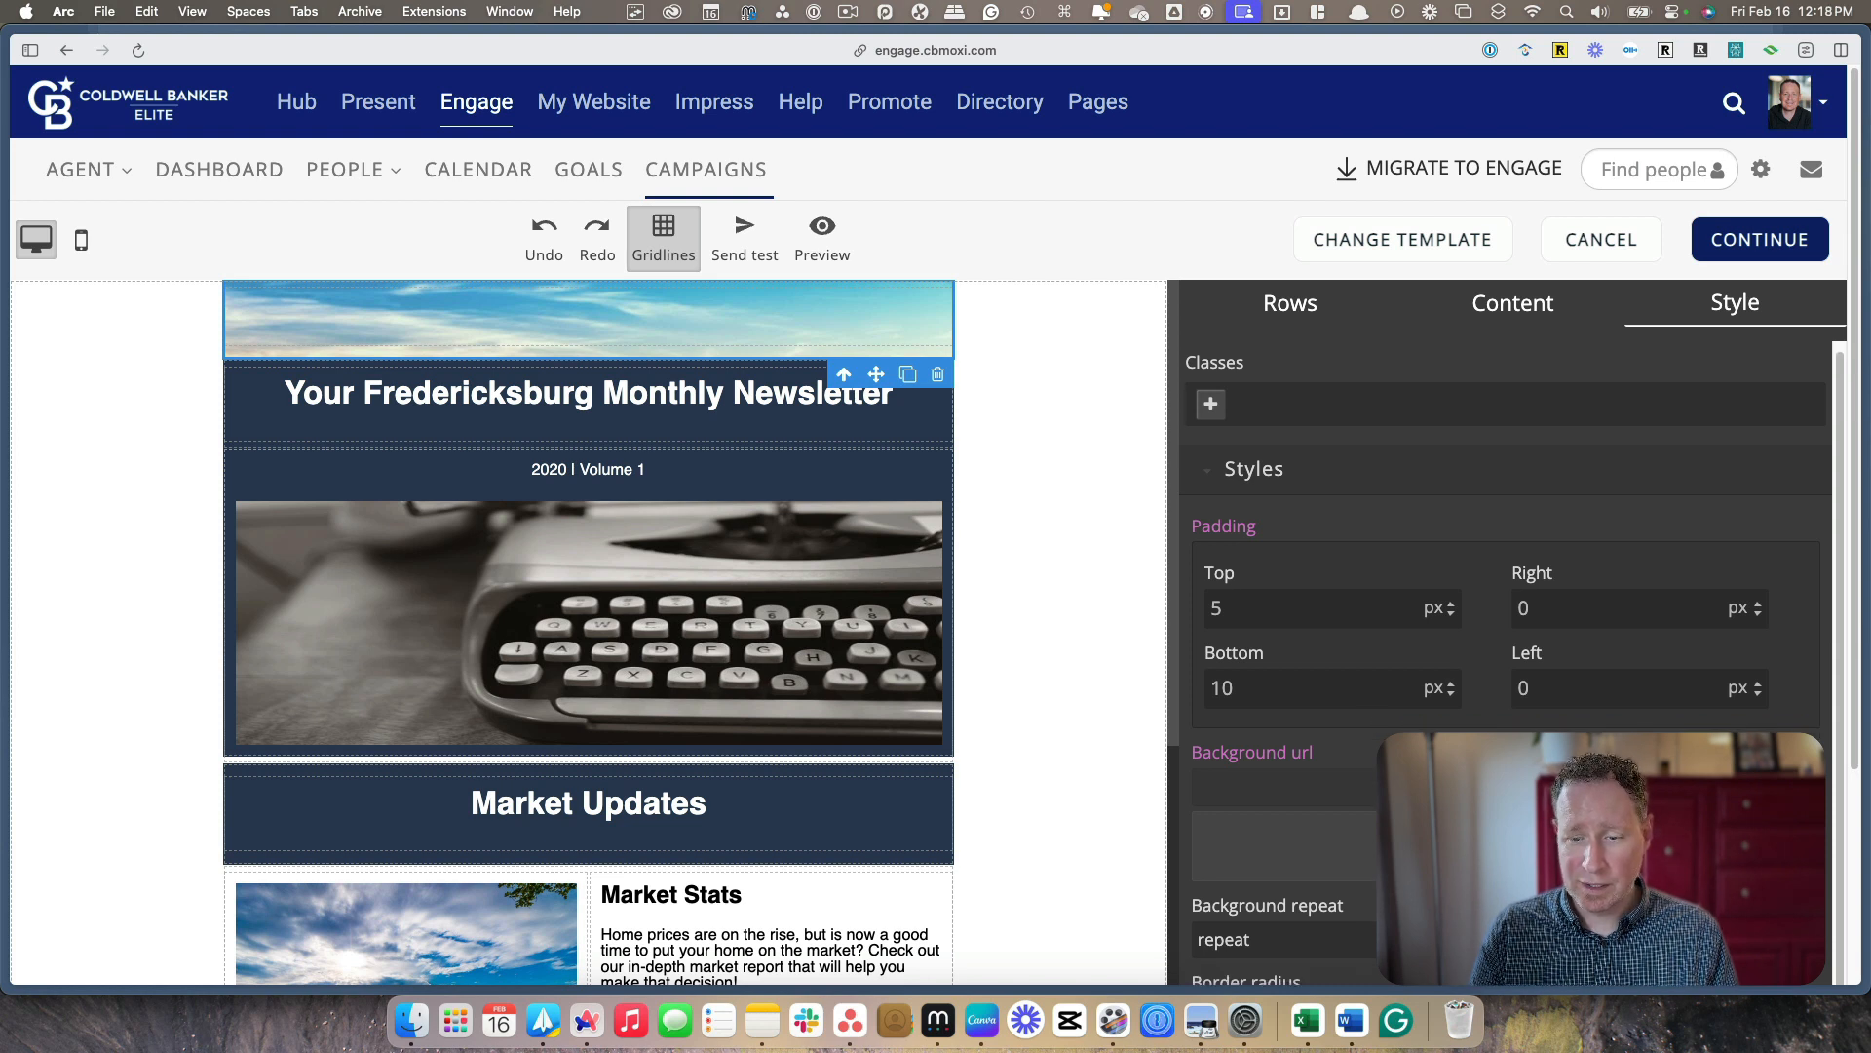
pyautogui.scroll(-1, 1506, 663)
pyautogui.click(1506, 833)
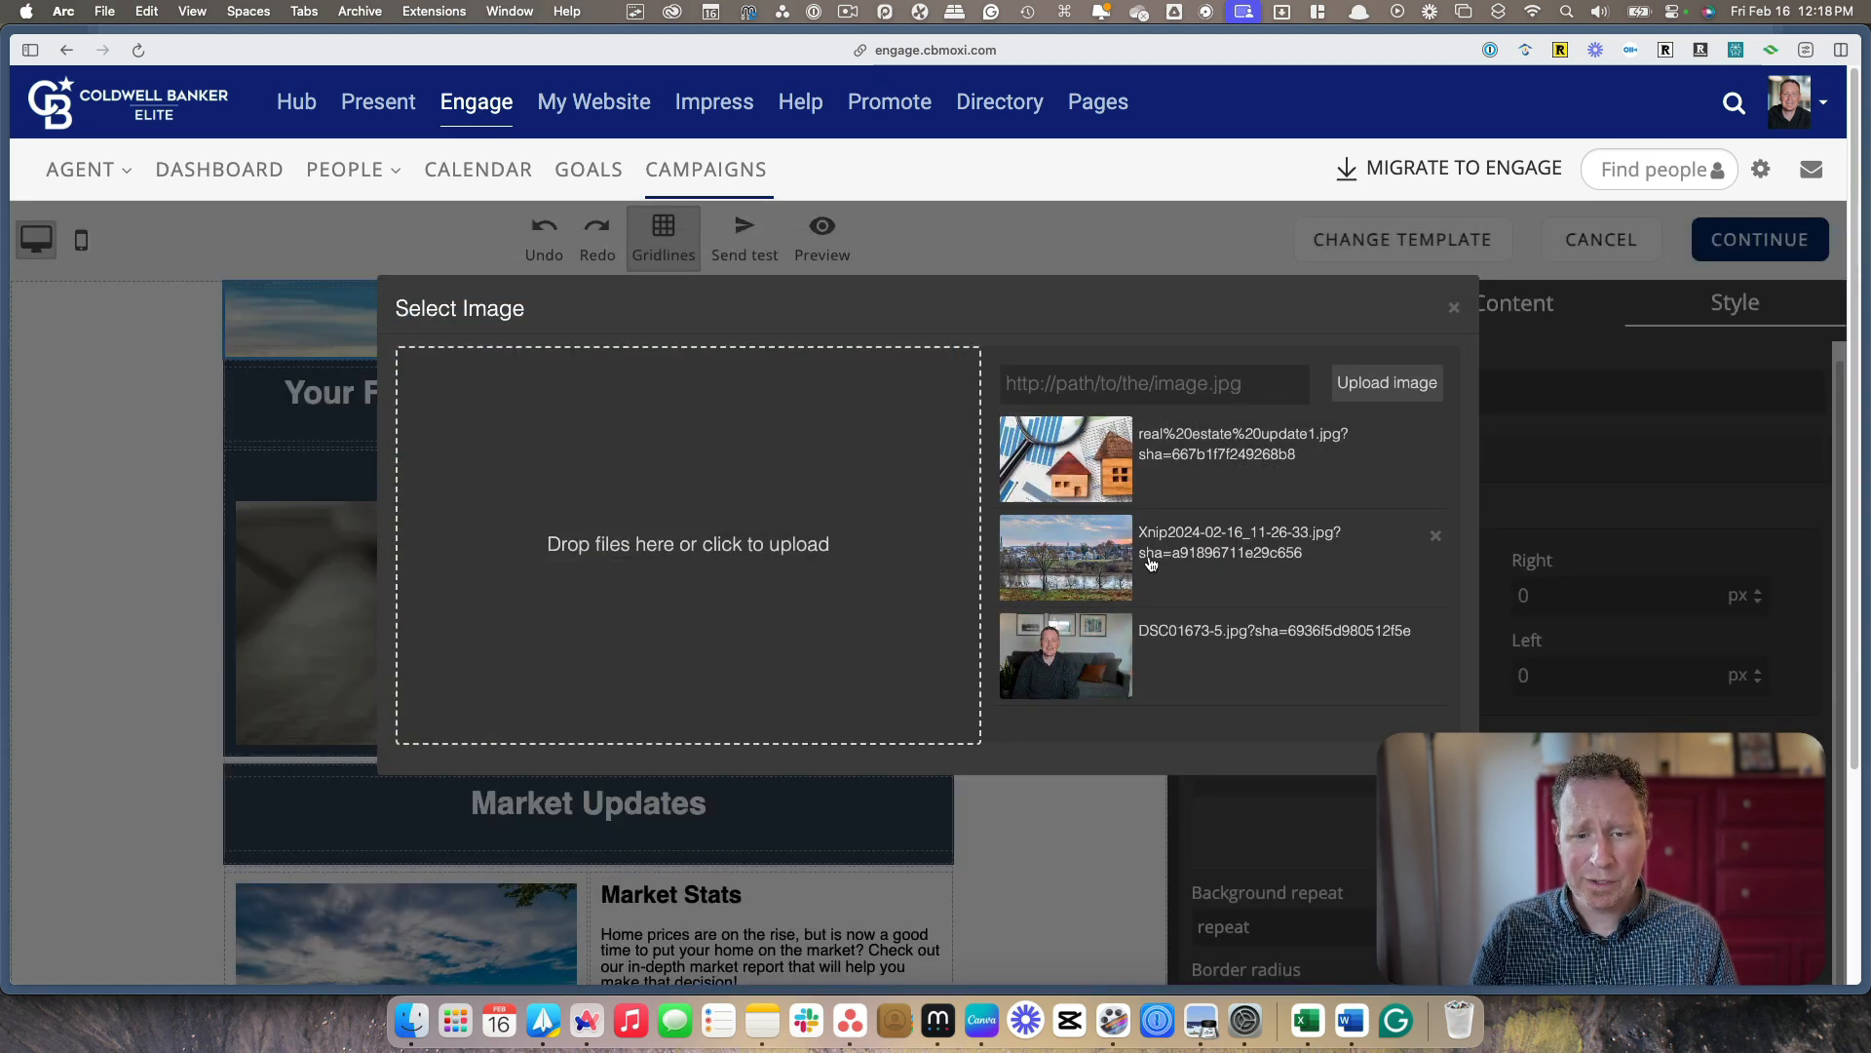
pyautogui.click(680, 556)
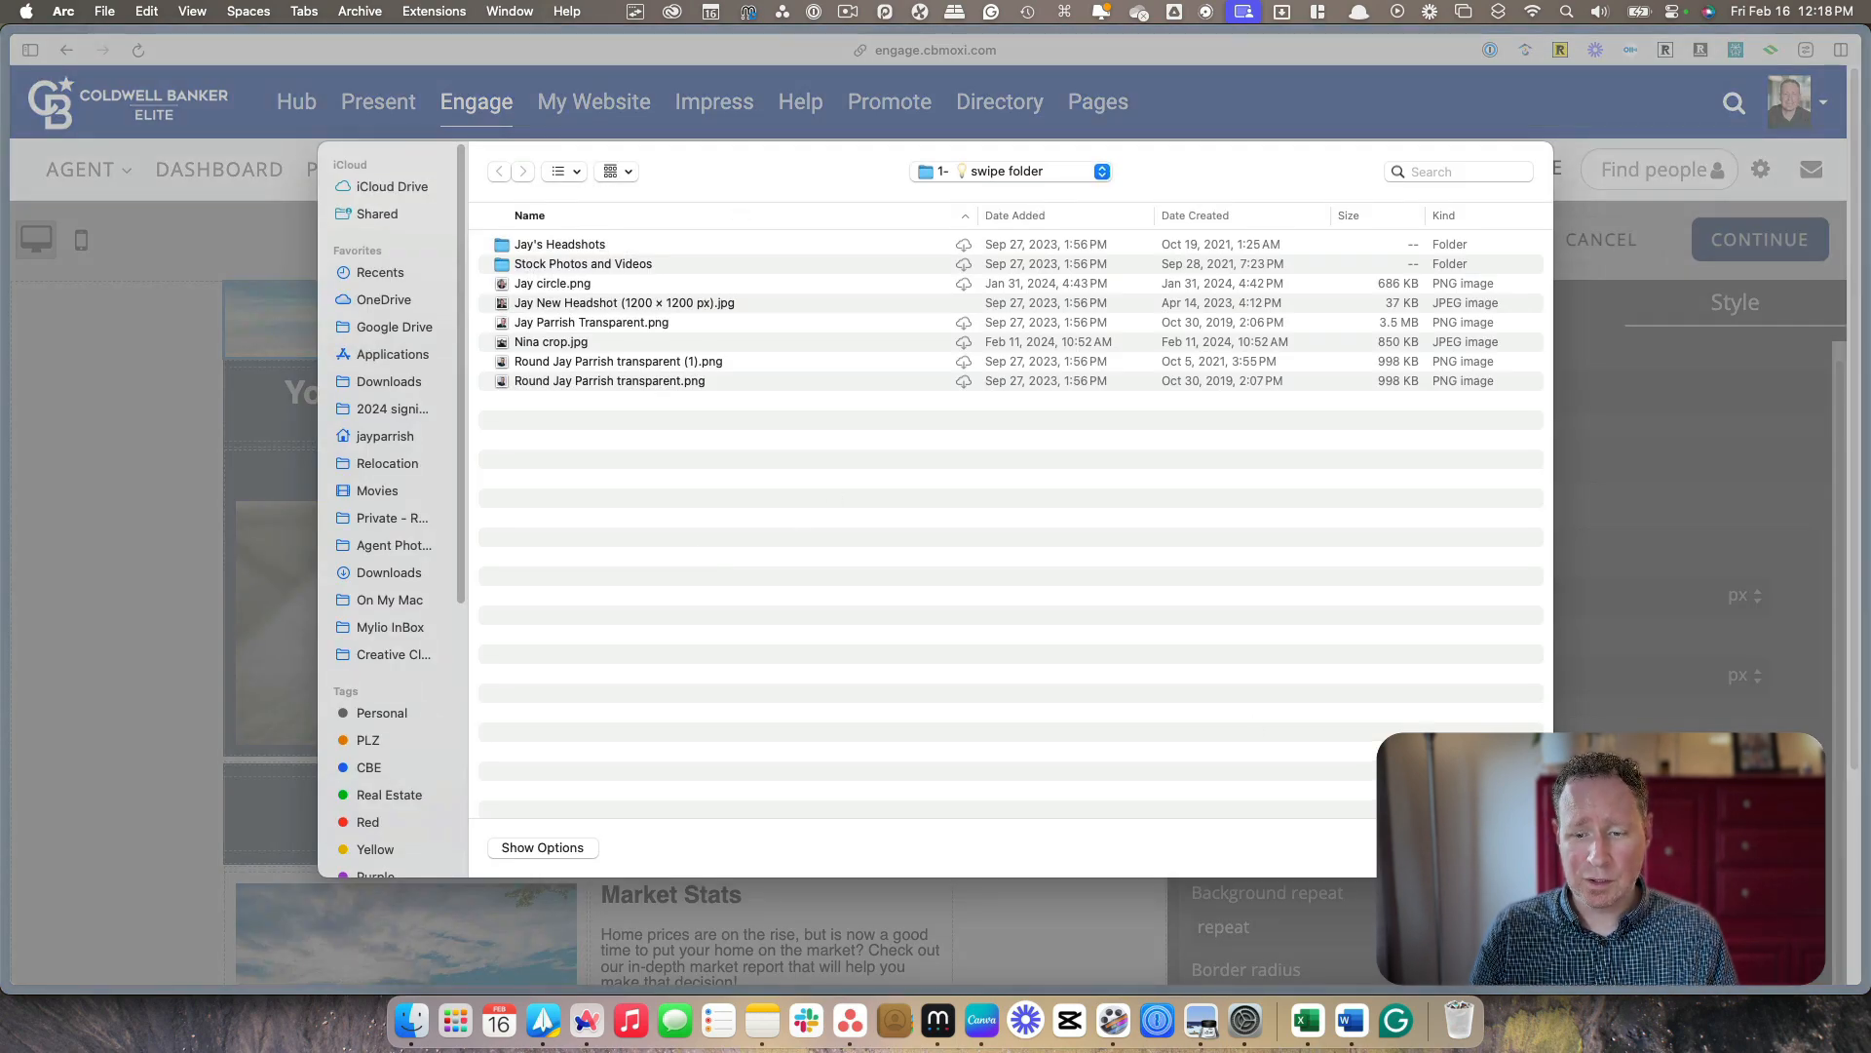
pyautogui.press('Escape')
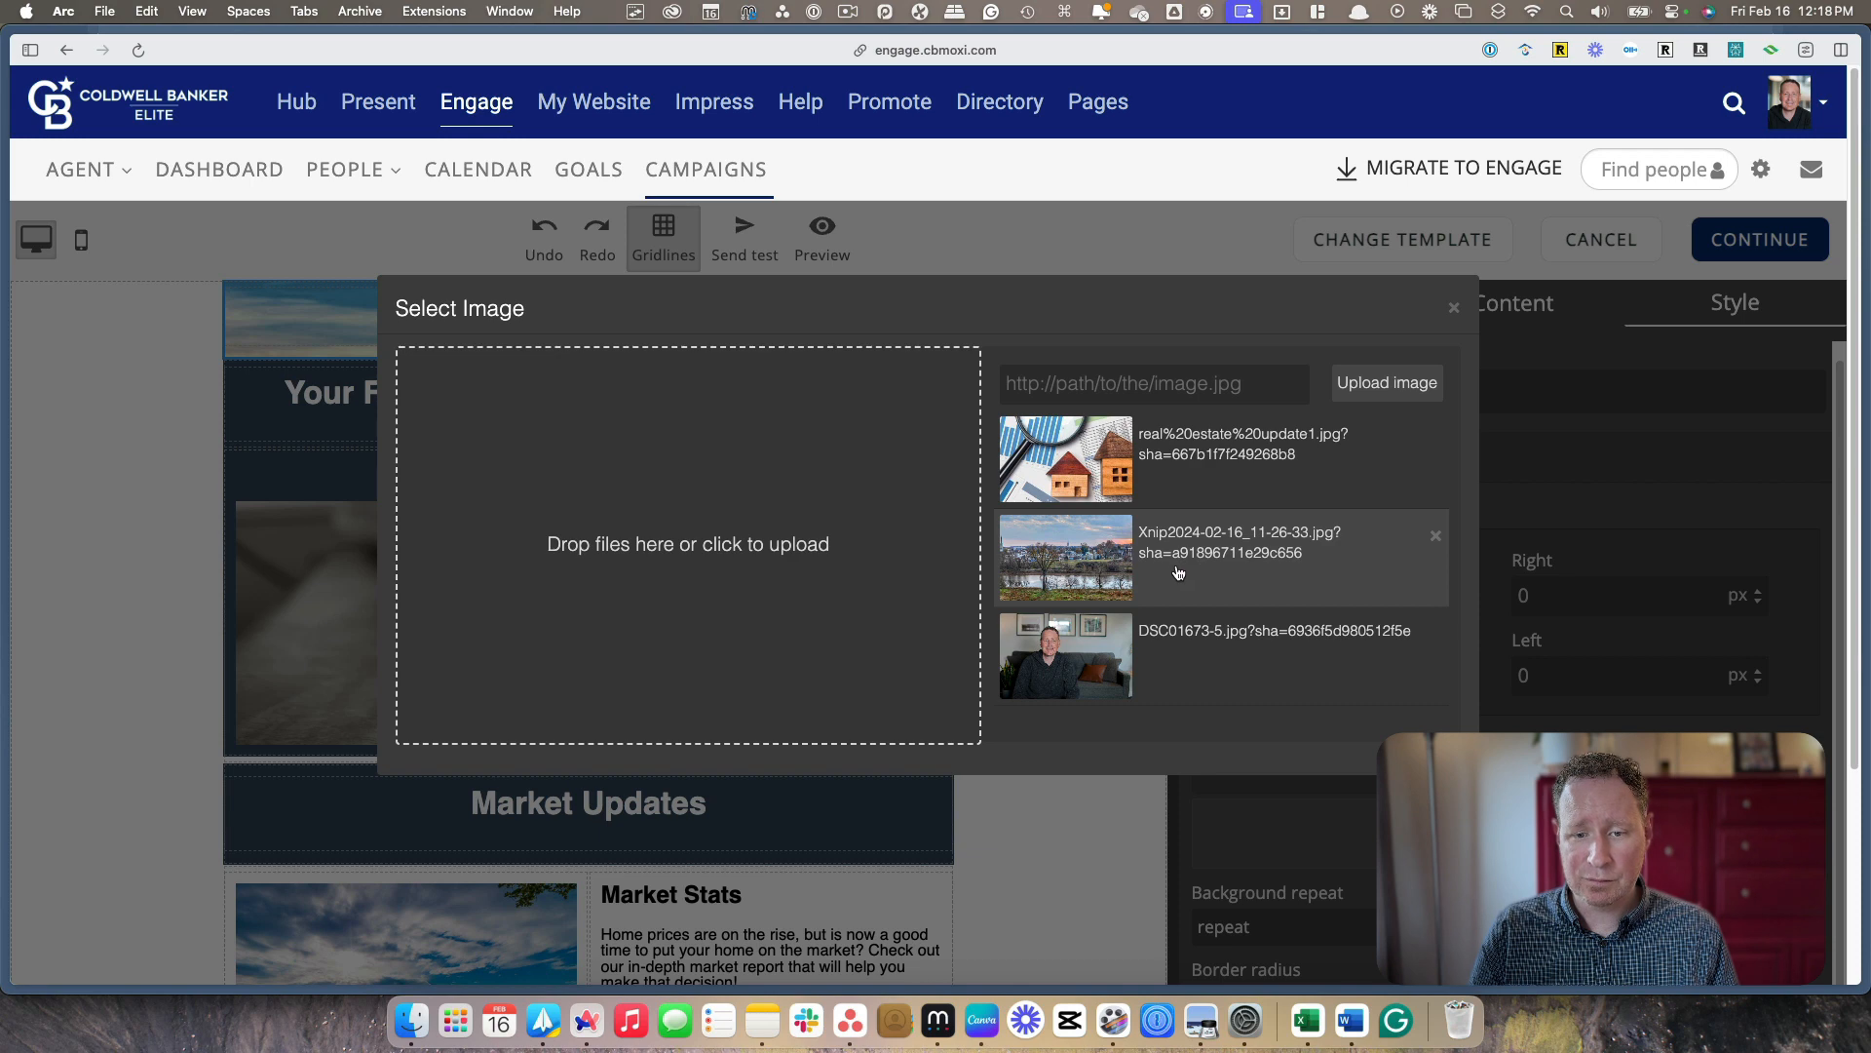
pyautogui.click(1178, 573)
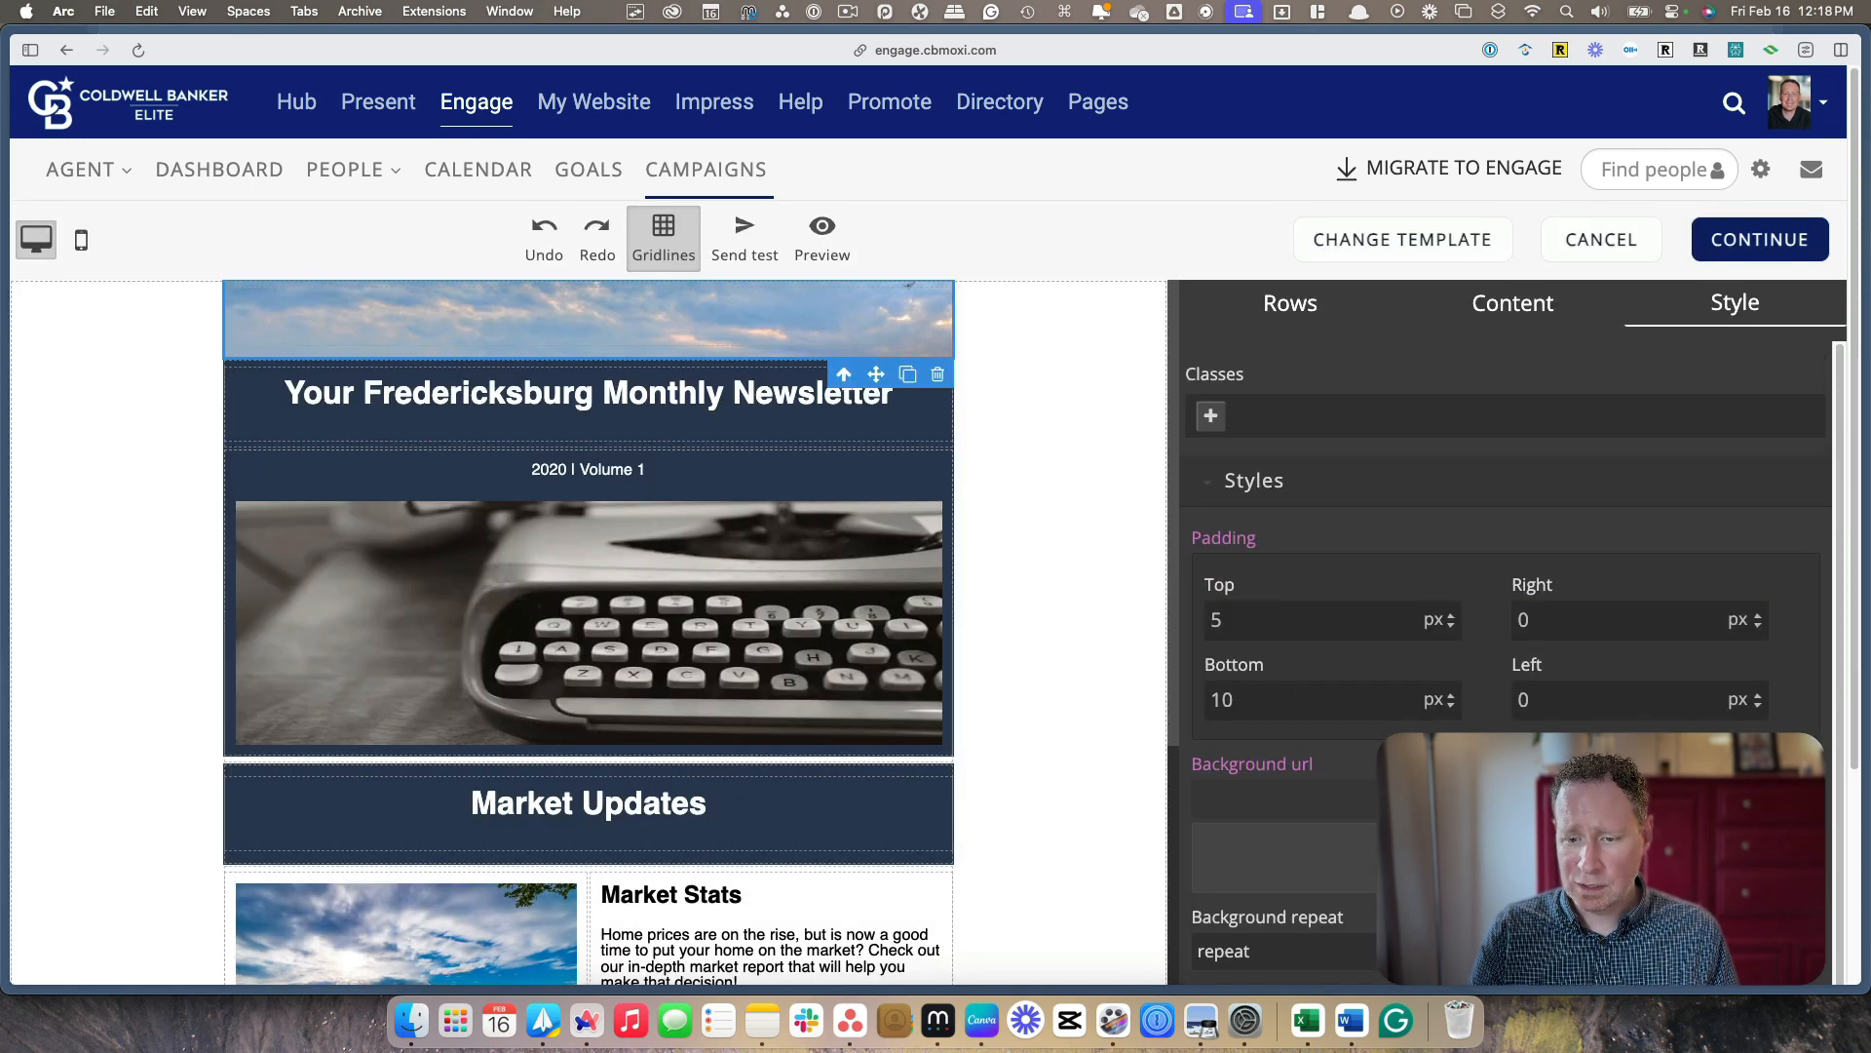
# Set the bottom padding of the header column with the city background photo to 100 px
pyautogui.scroll(-3, 1506, 633)
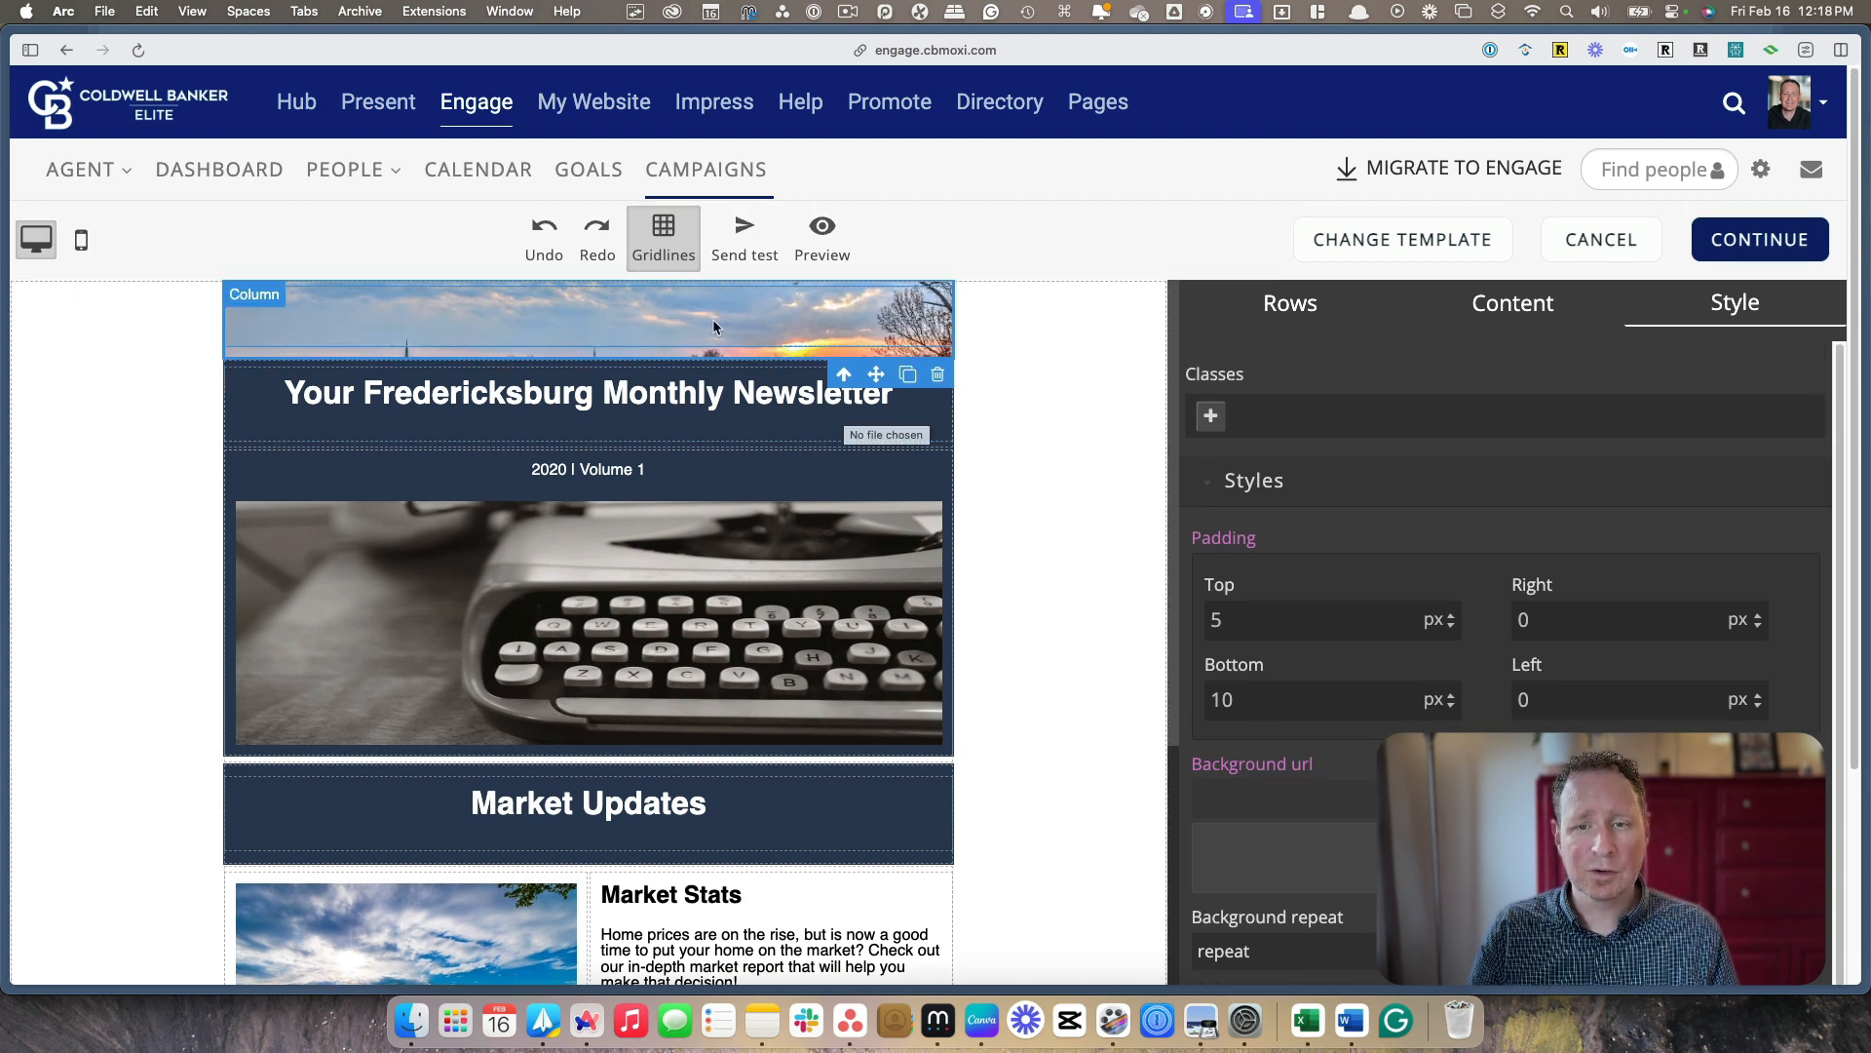
pyautogui.click(1274, 694)
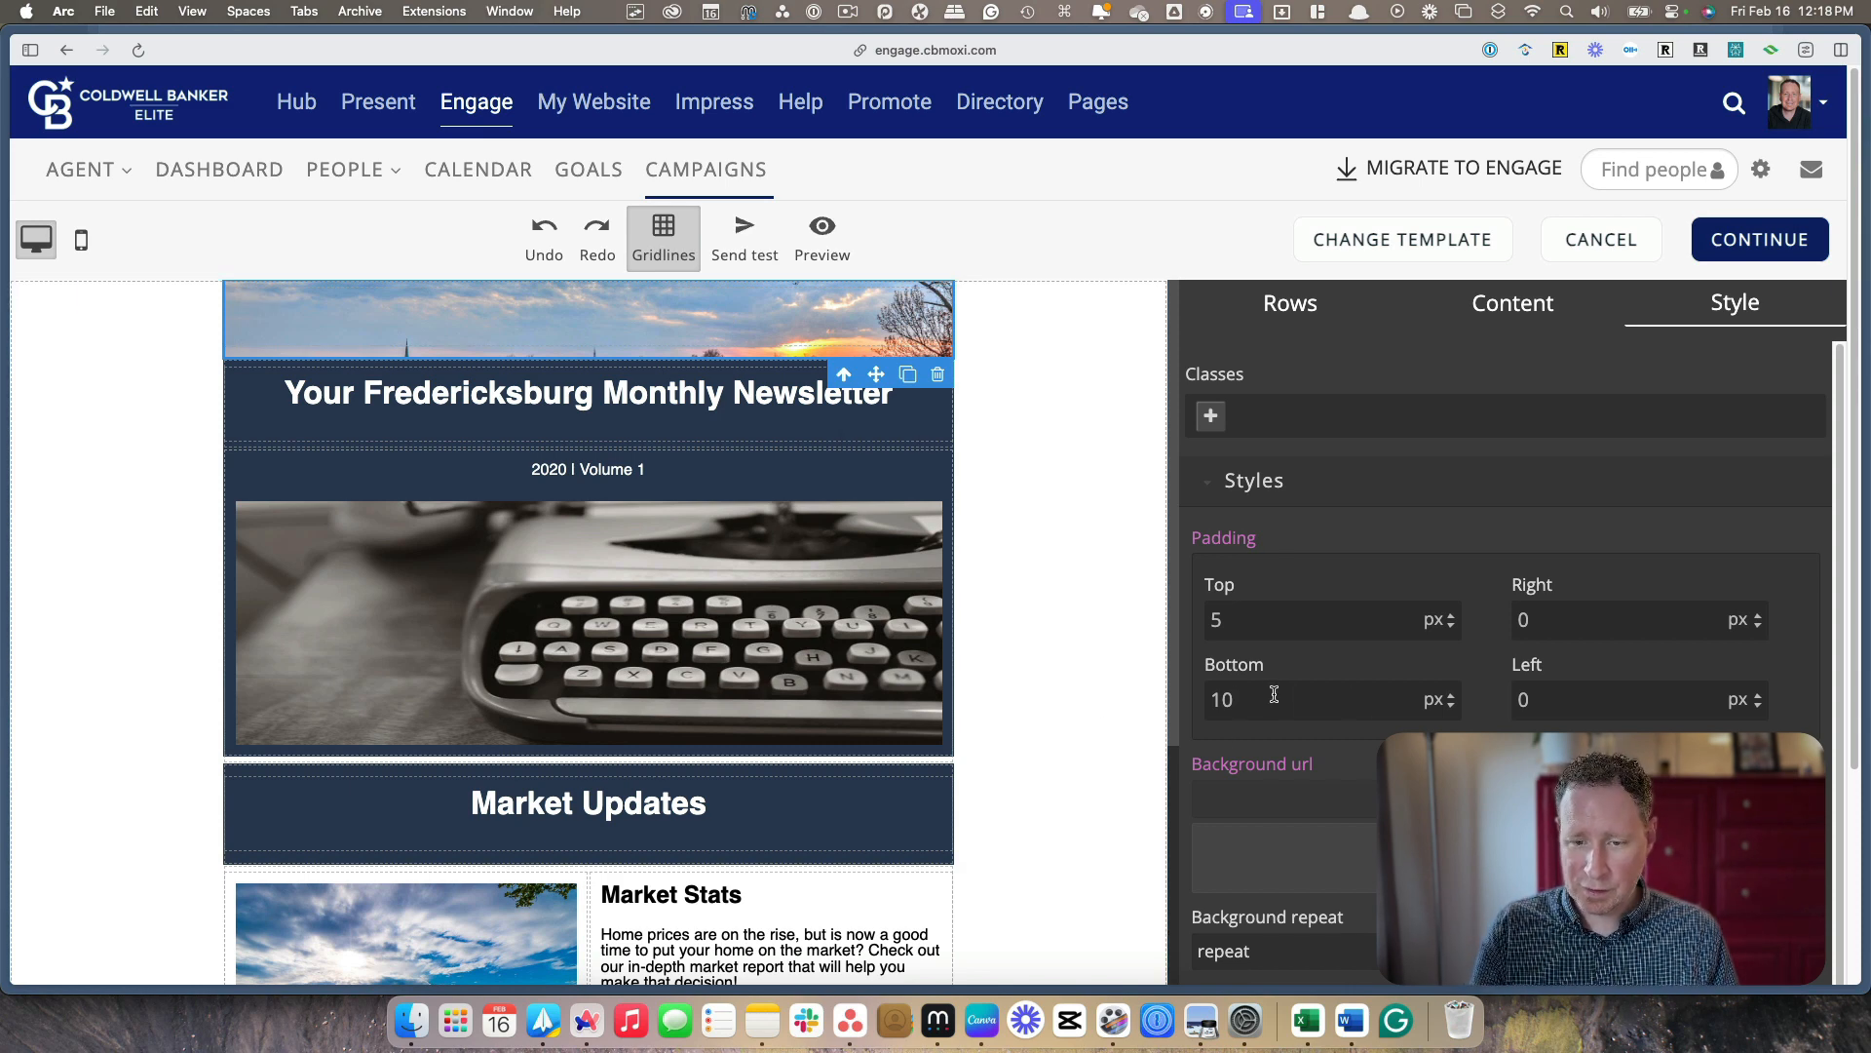
pyautogui.write('0')
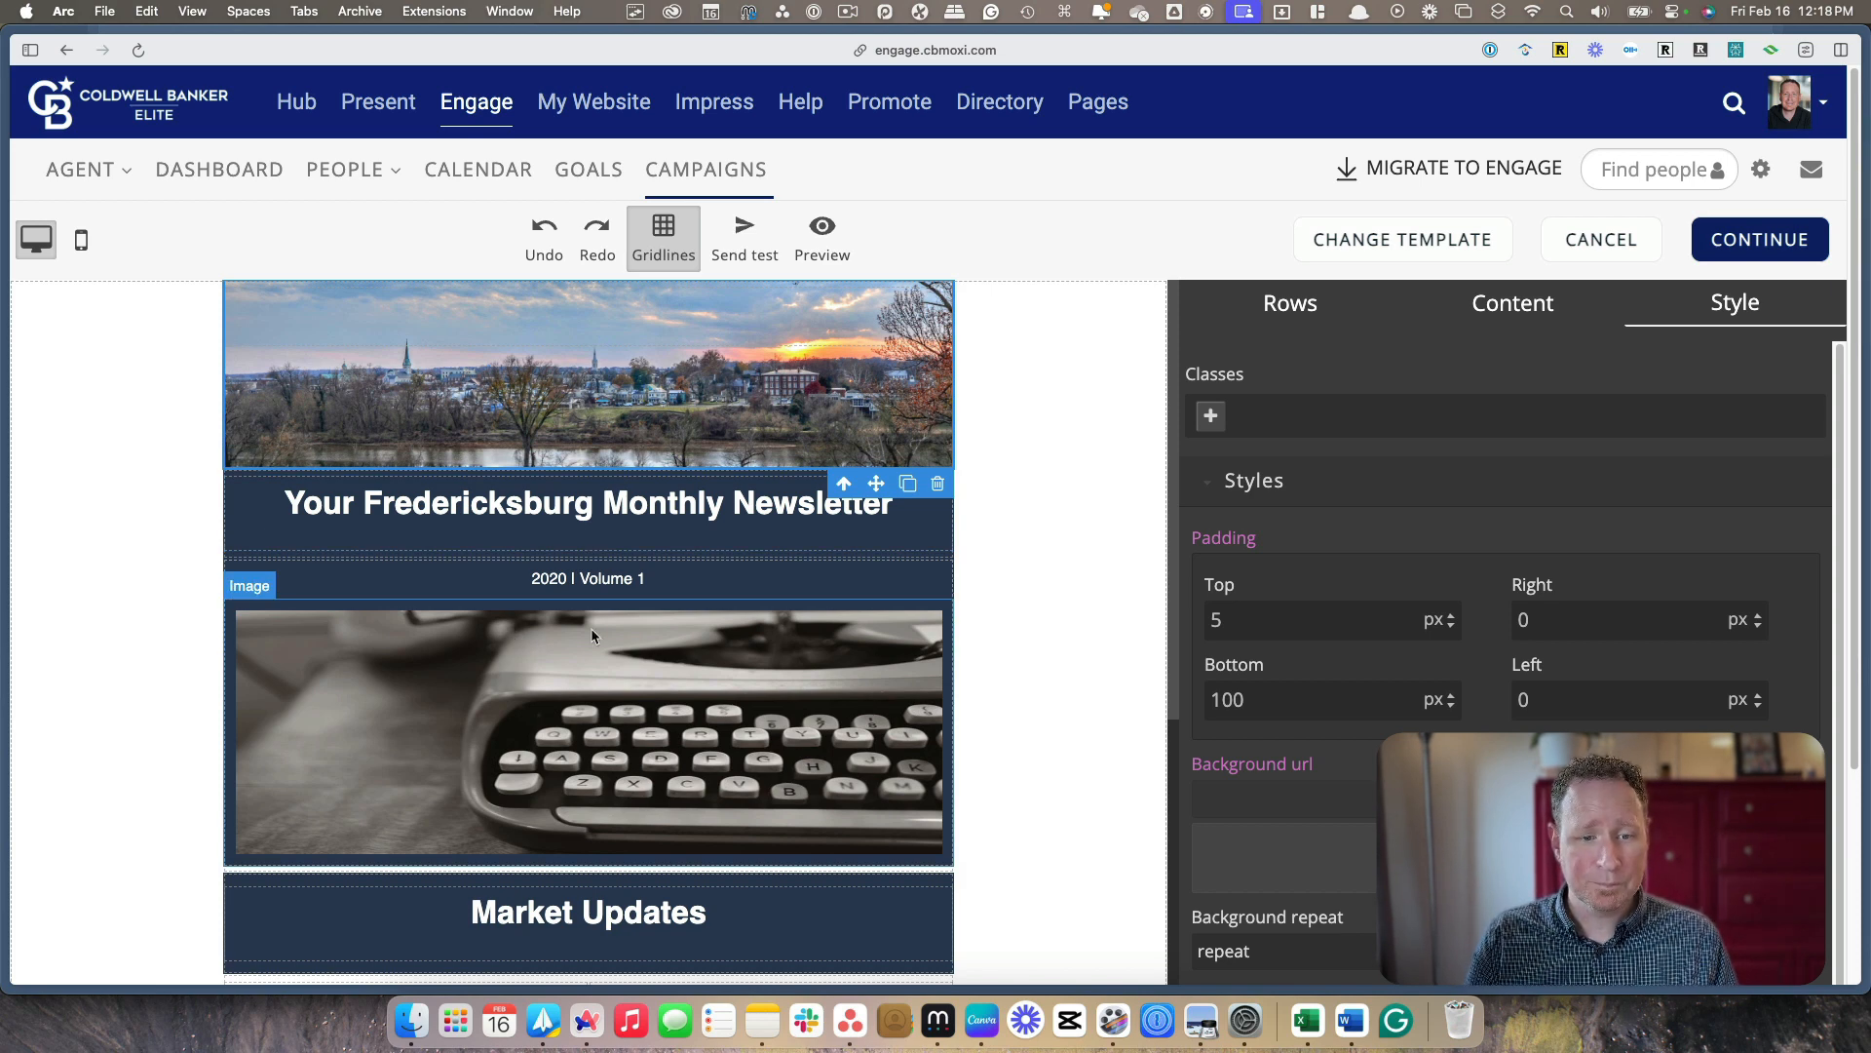
# Change the edition line below the newsletter heading to "2024 | March Edition"
pyautogui.scroll(-1, 680, 694)
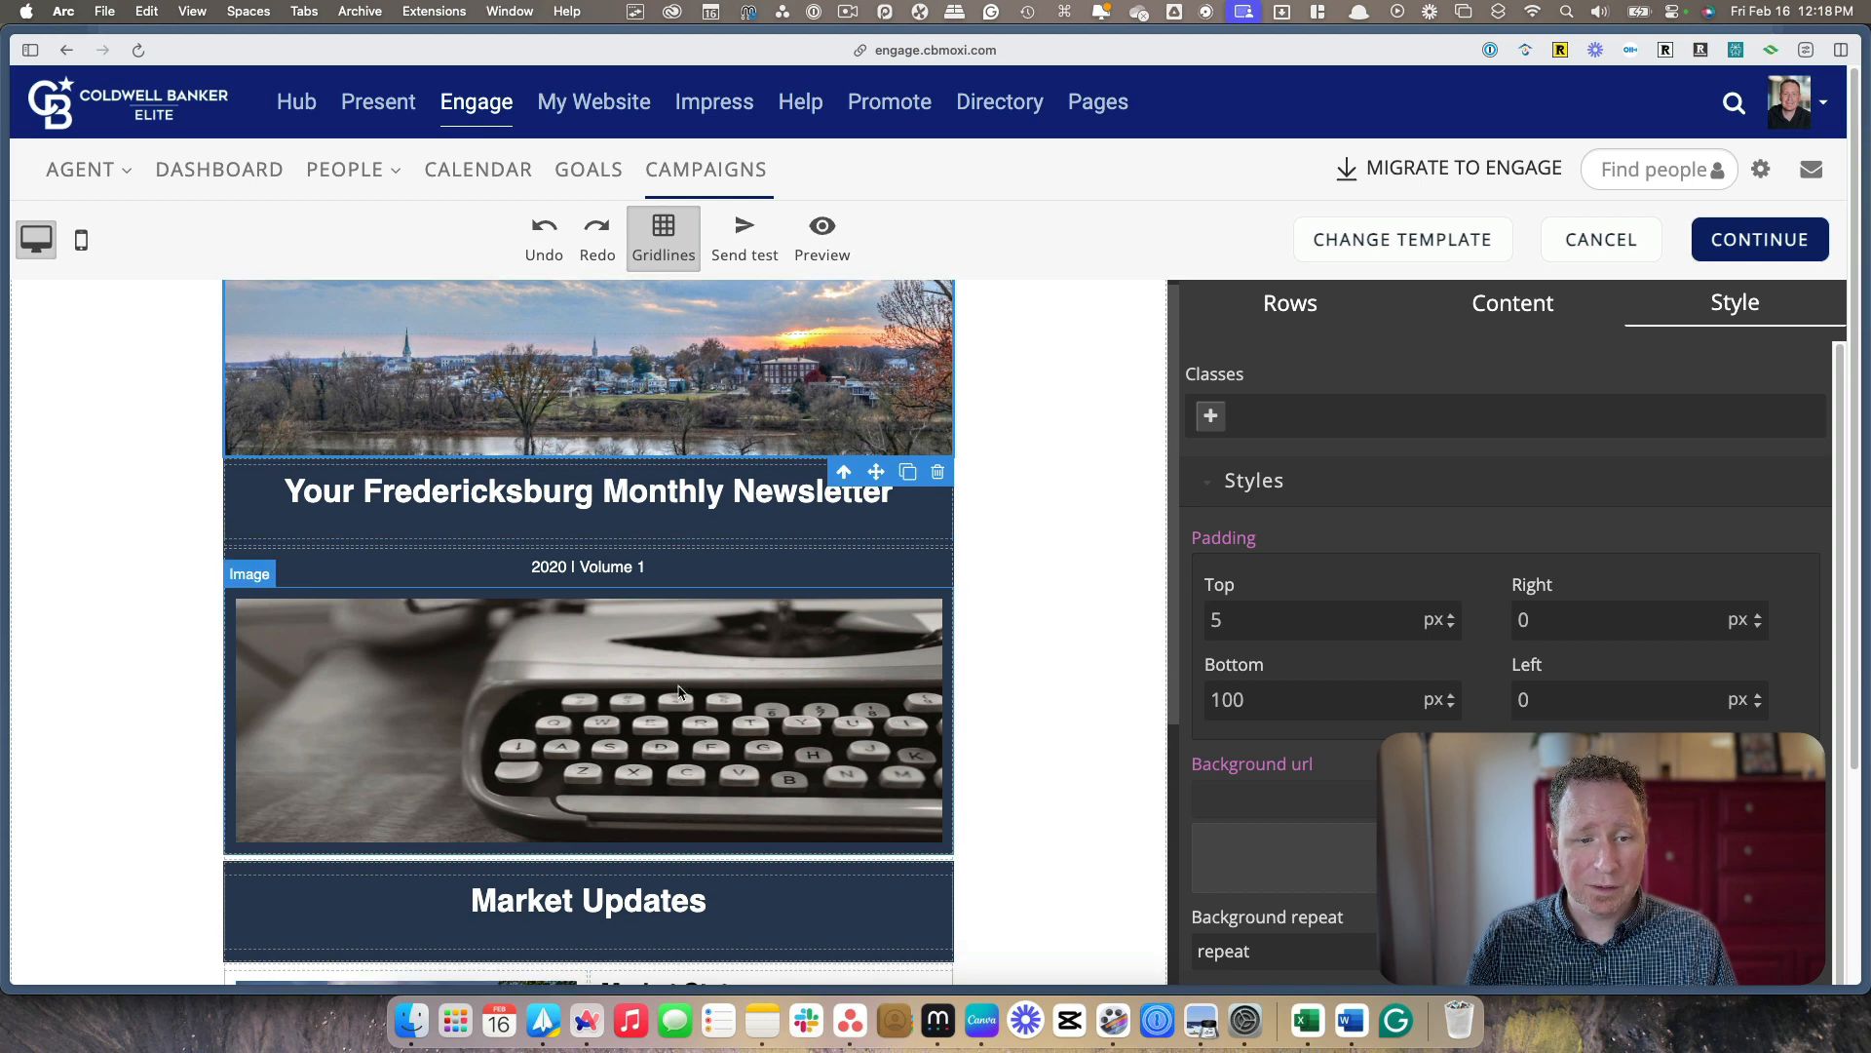
pyautogui.click(565, 571)
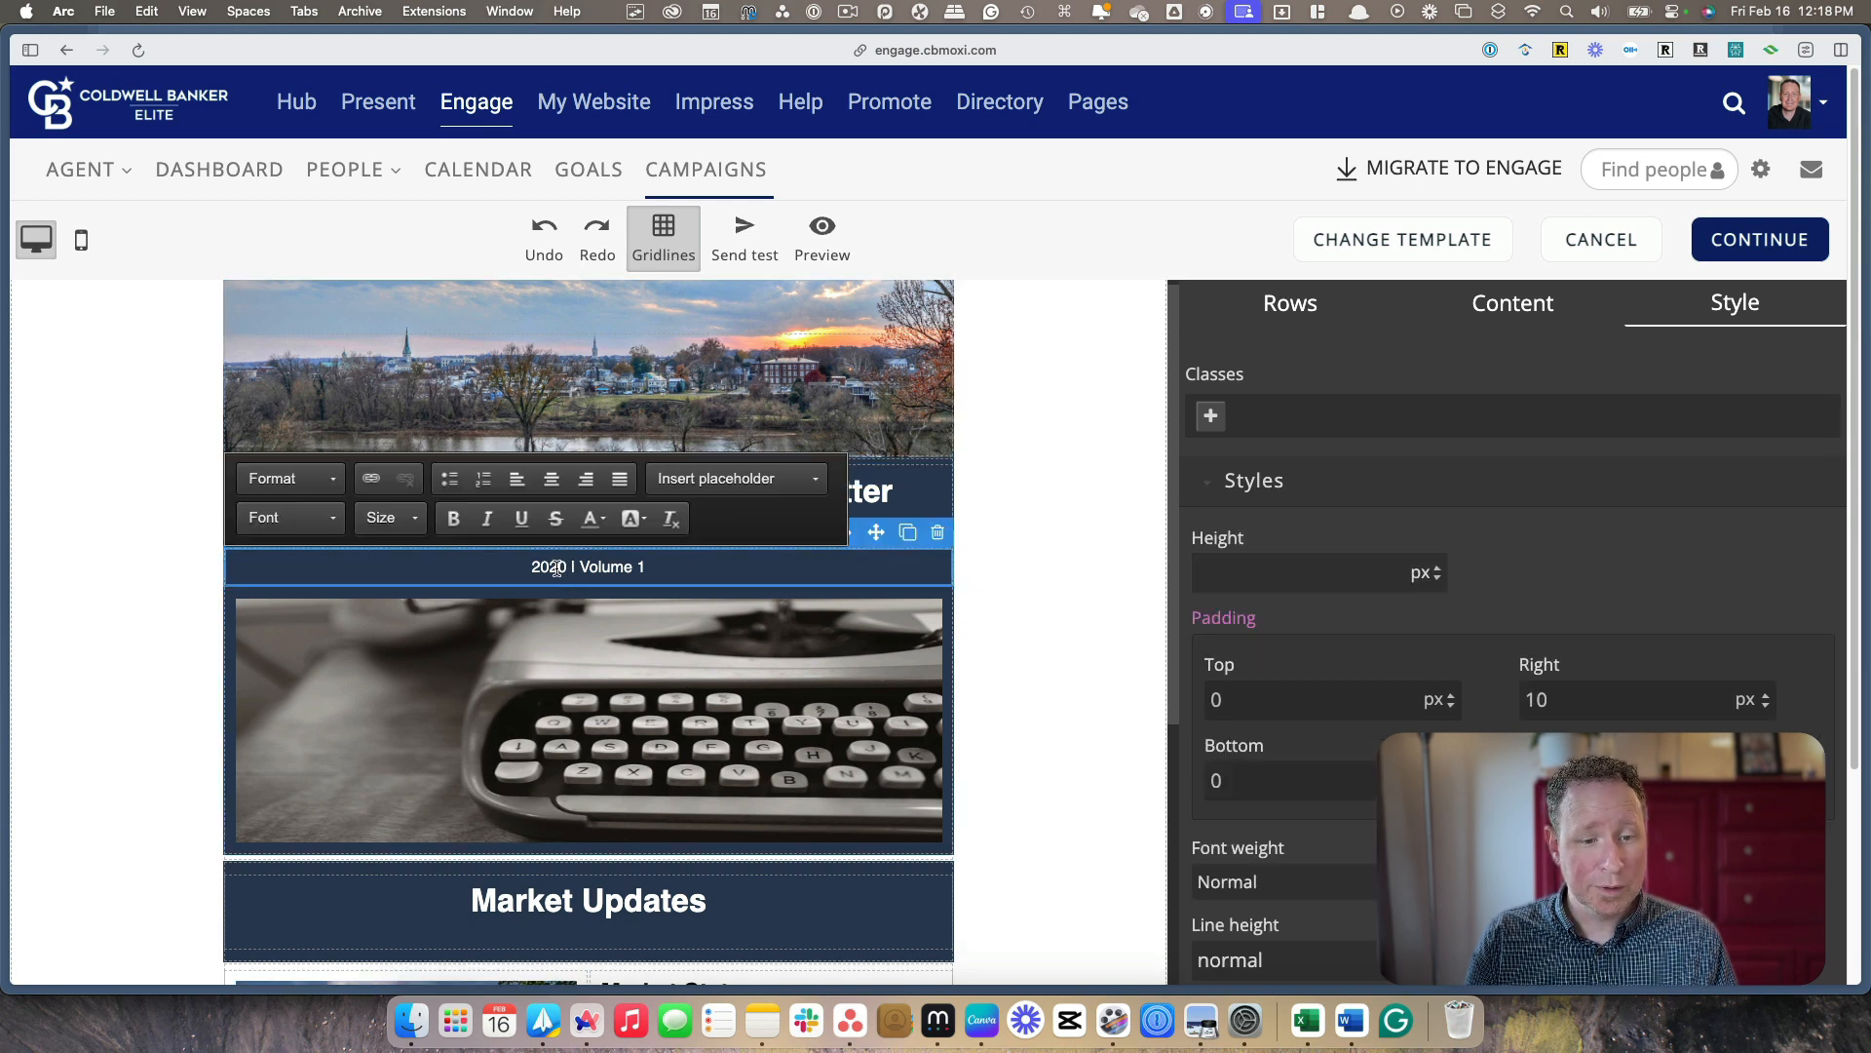
pyautogui.click(562, 567)
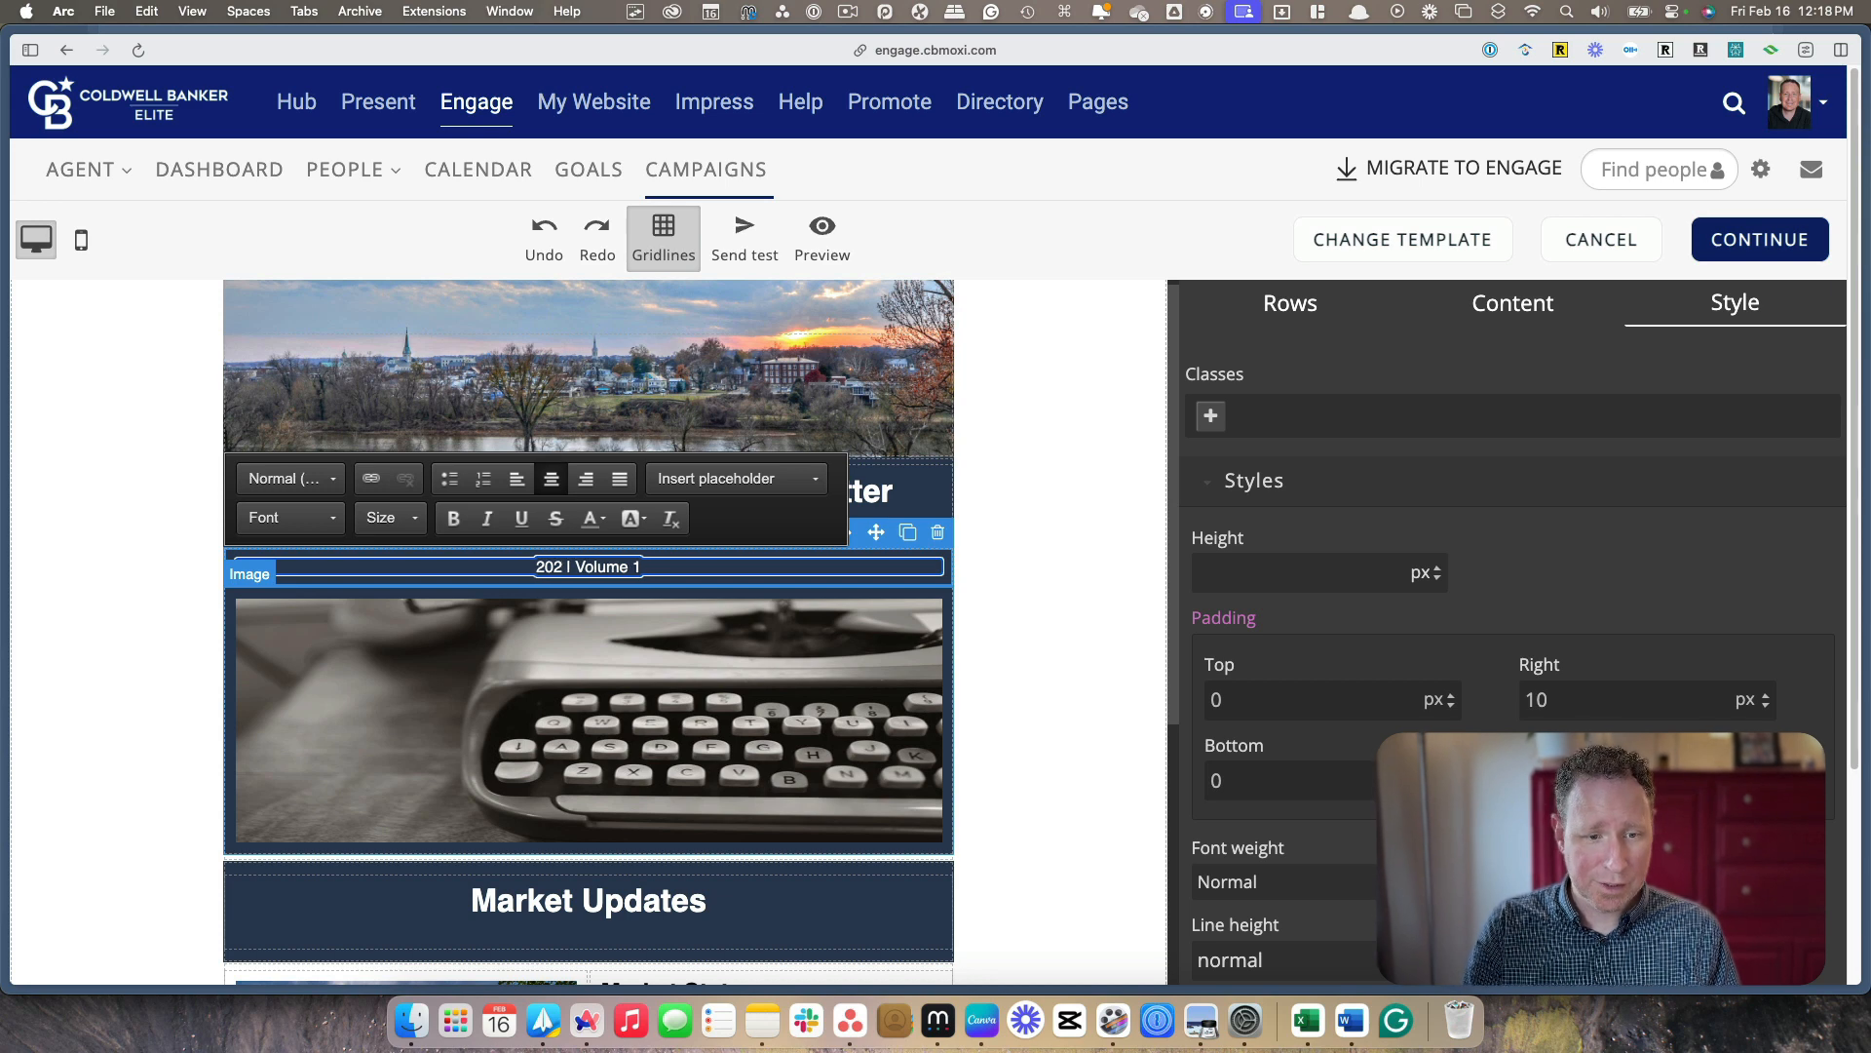
pyautogui.press('BackSpace')
pyautogui.write('4')
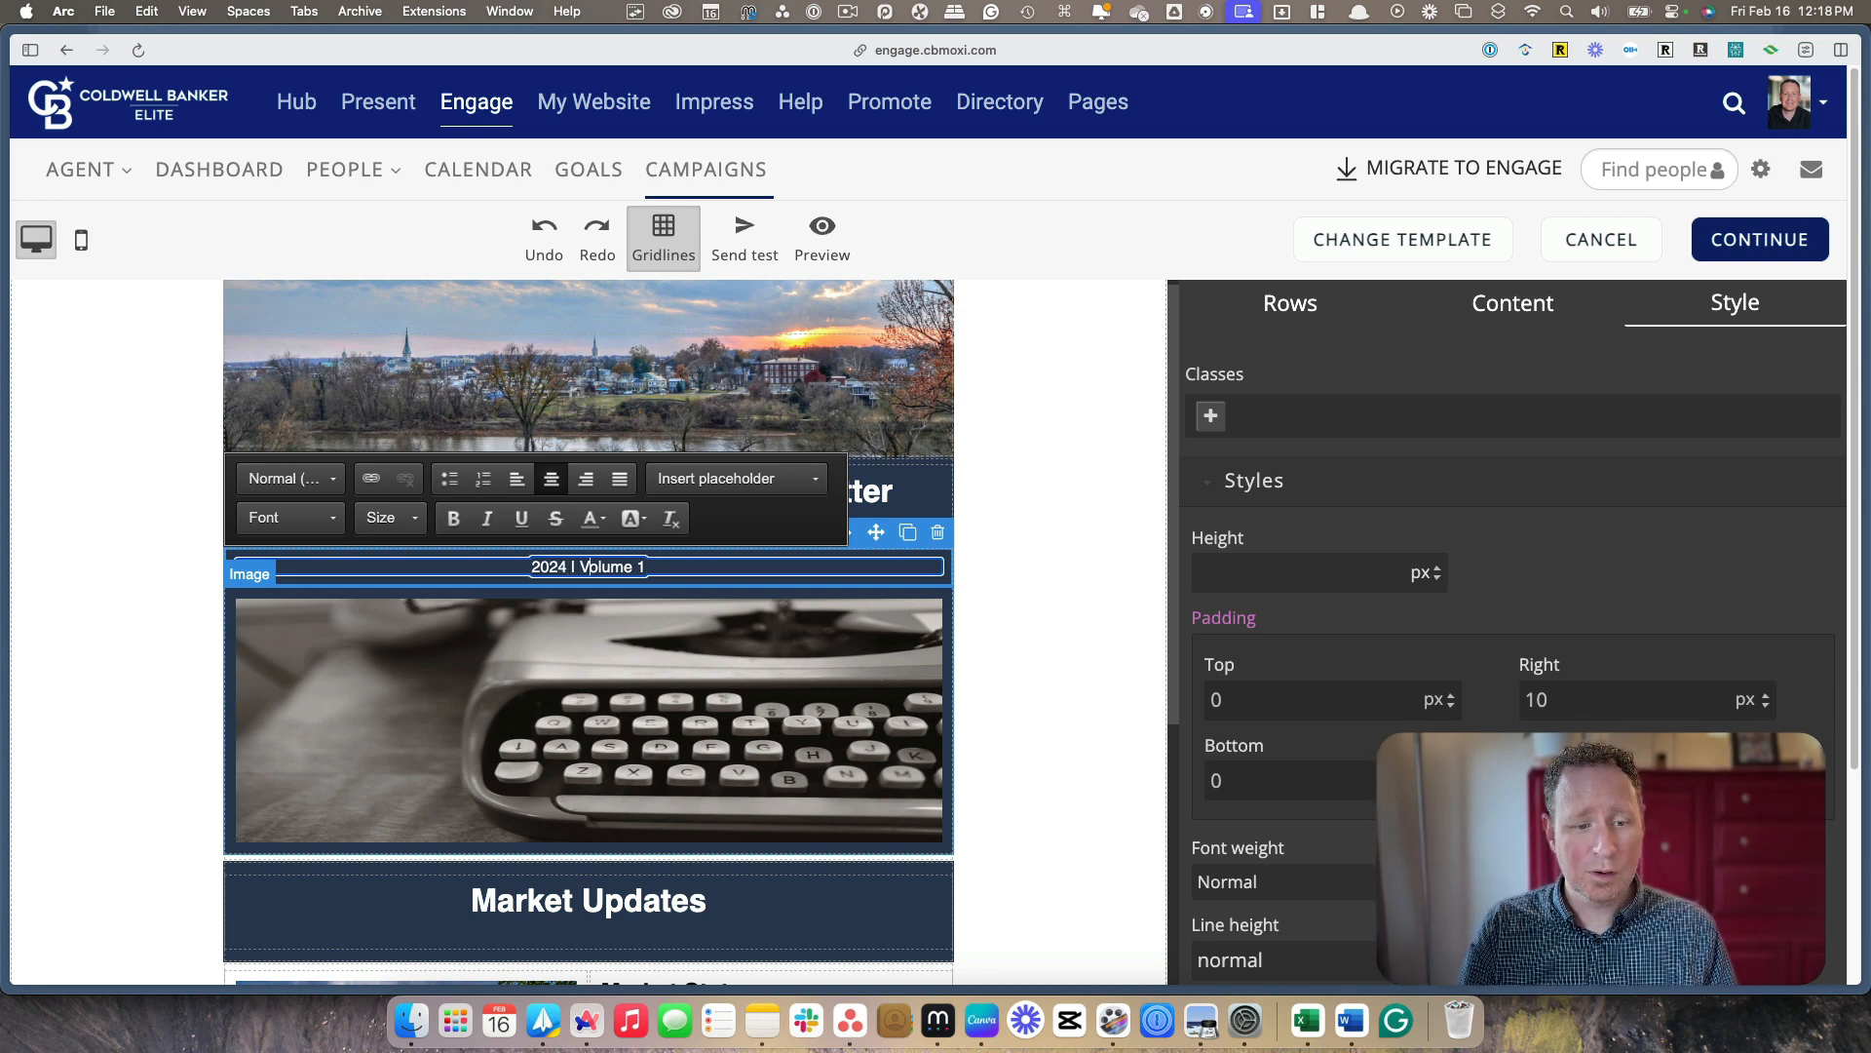
pyautogui.moveTo(581, 566); pyautogui.dragTo(645, 566)
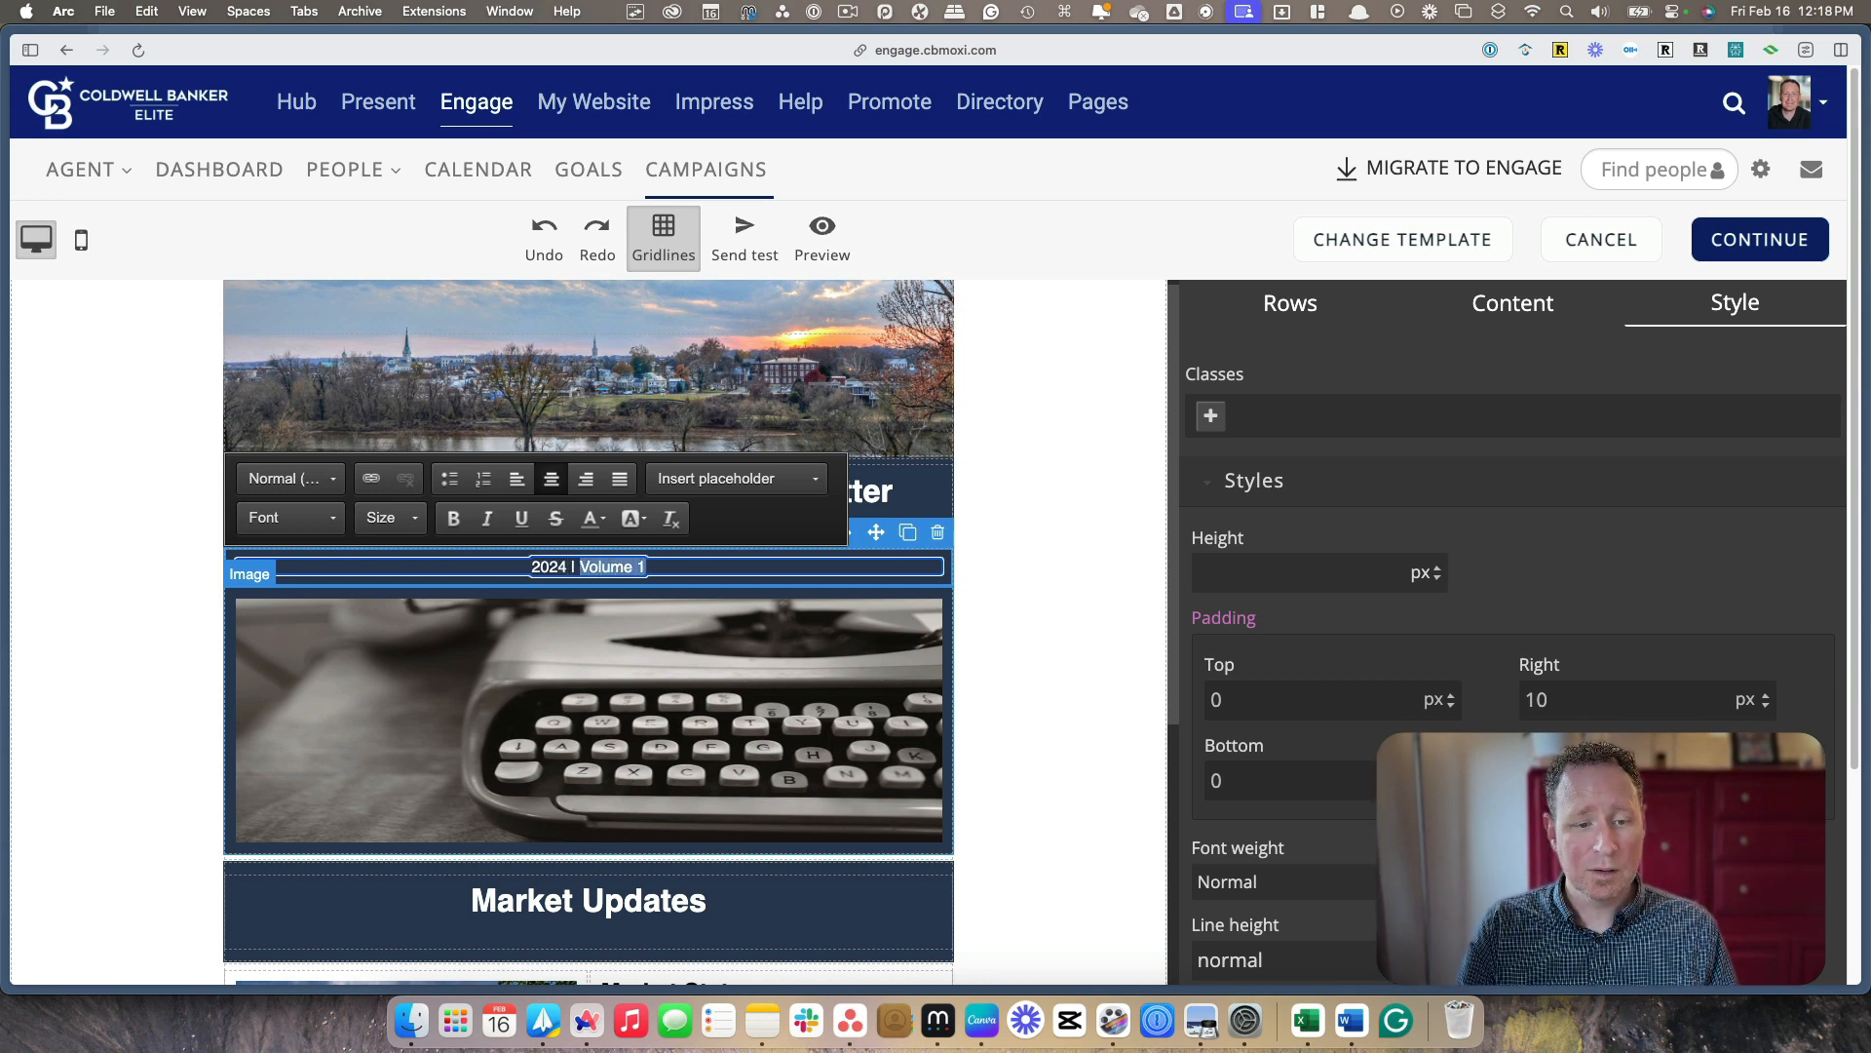
pyautogui.write('March Edition')
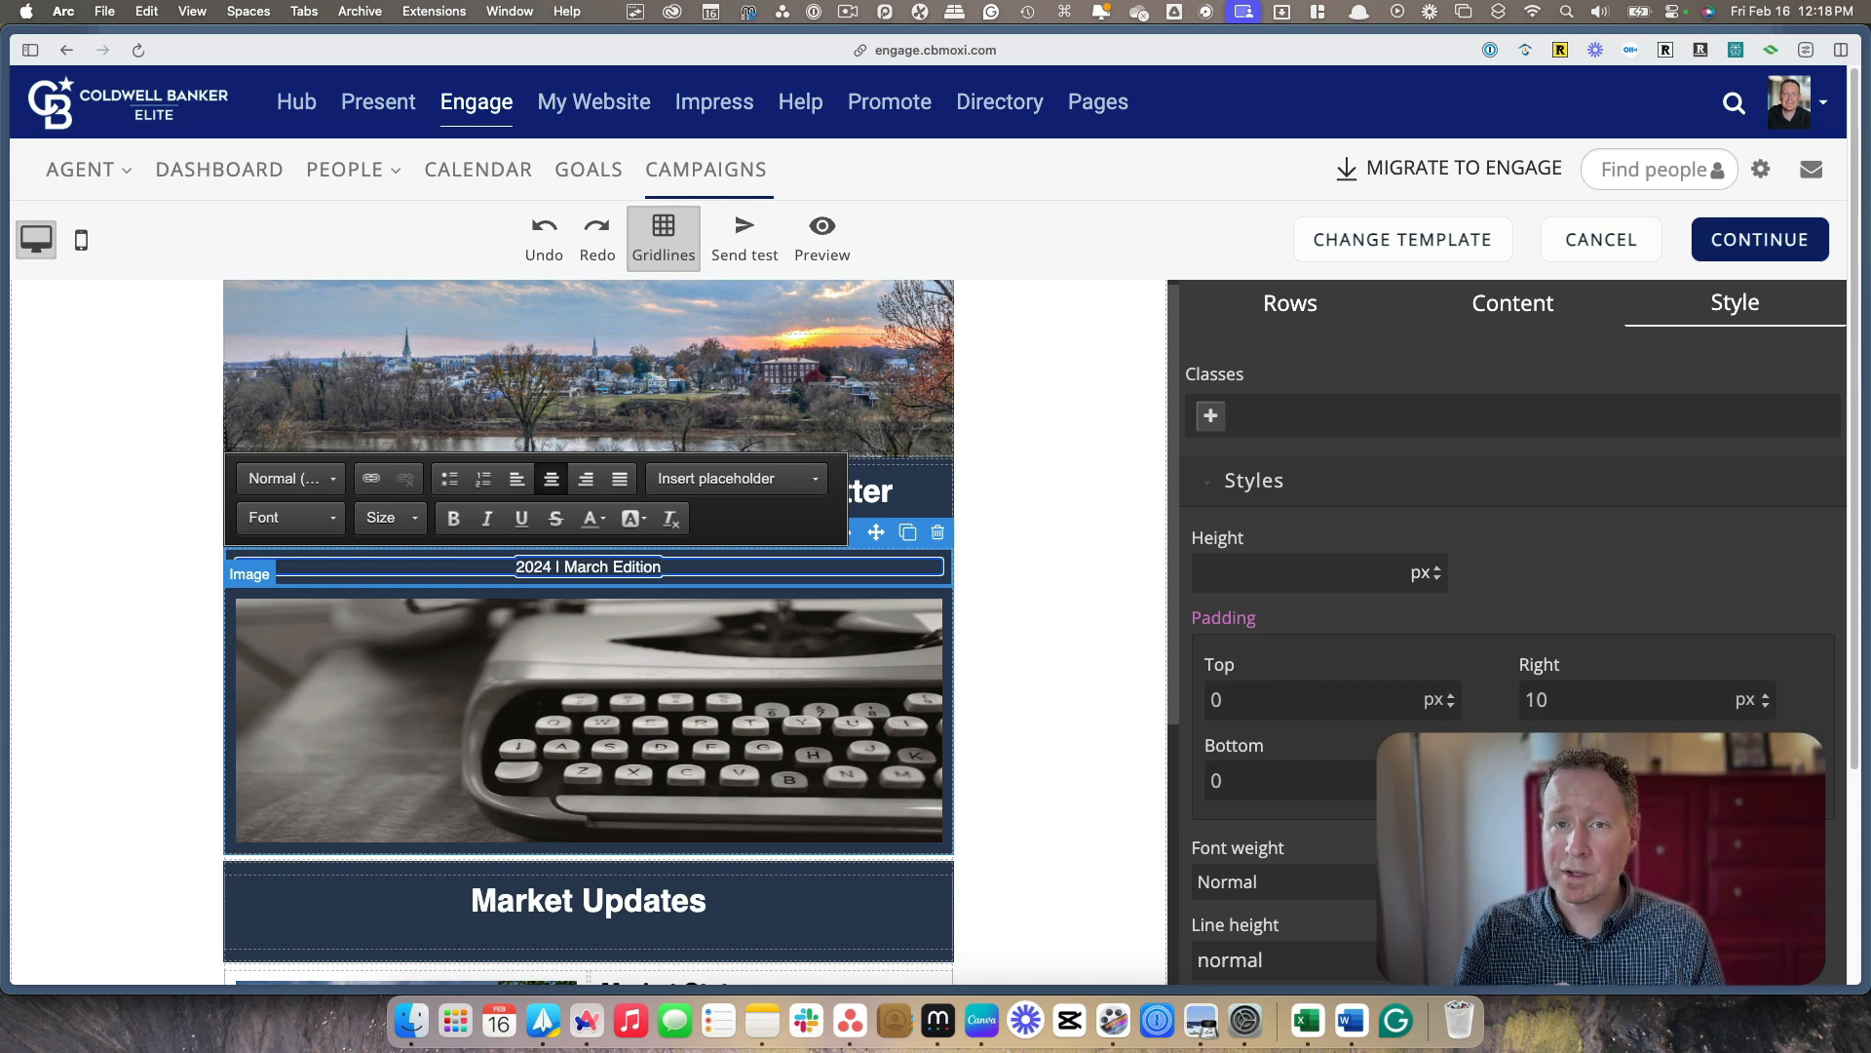
# Check the typewriter image's dimensions and available uploads, view the matching 600 x 200 px design in Canva, and return to the email editor
pyautogui.click(551, 638)
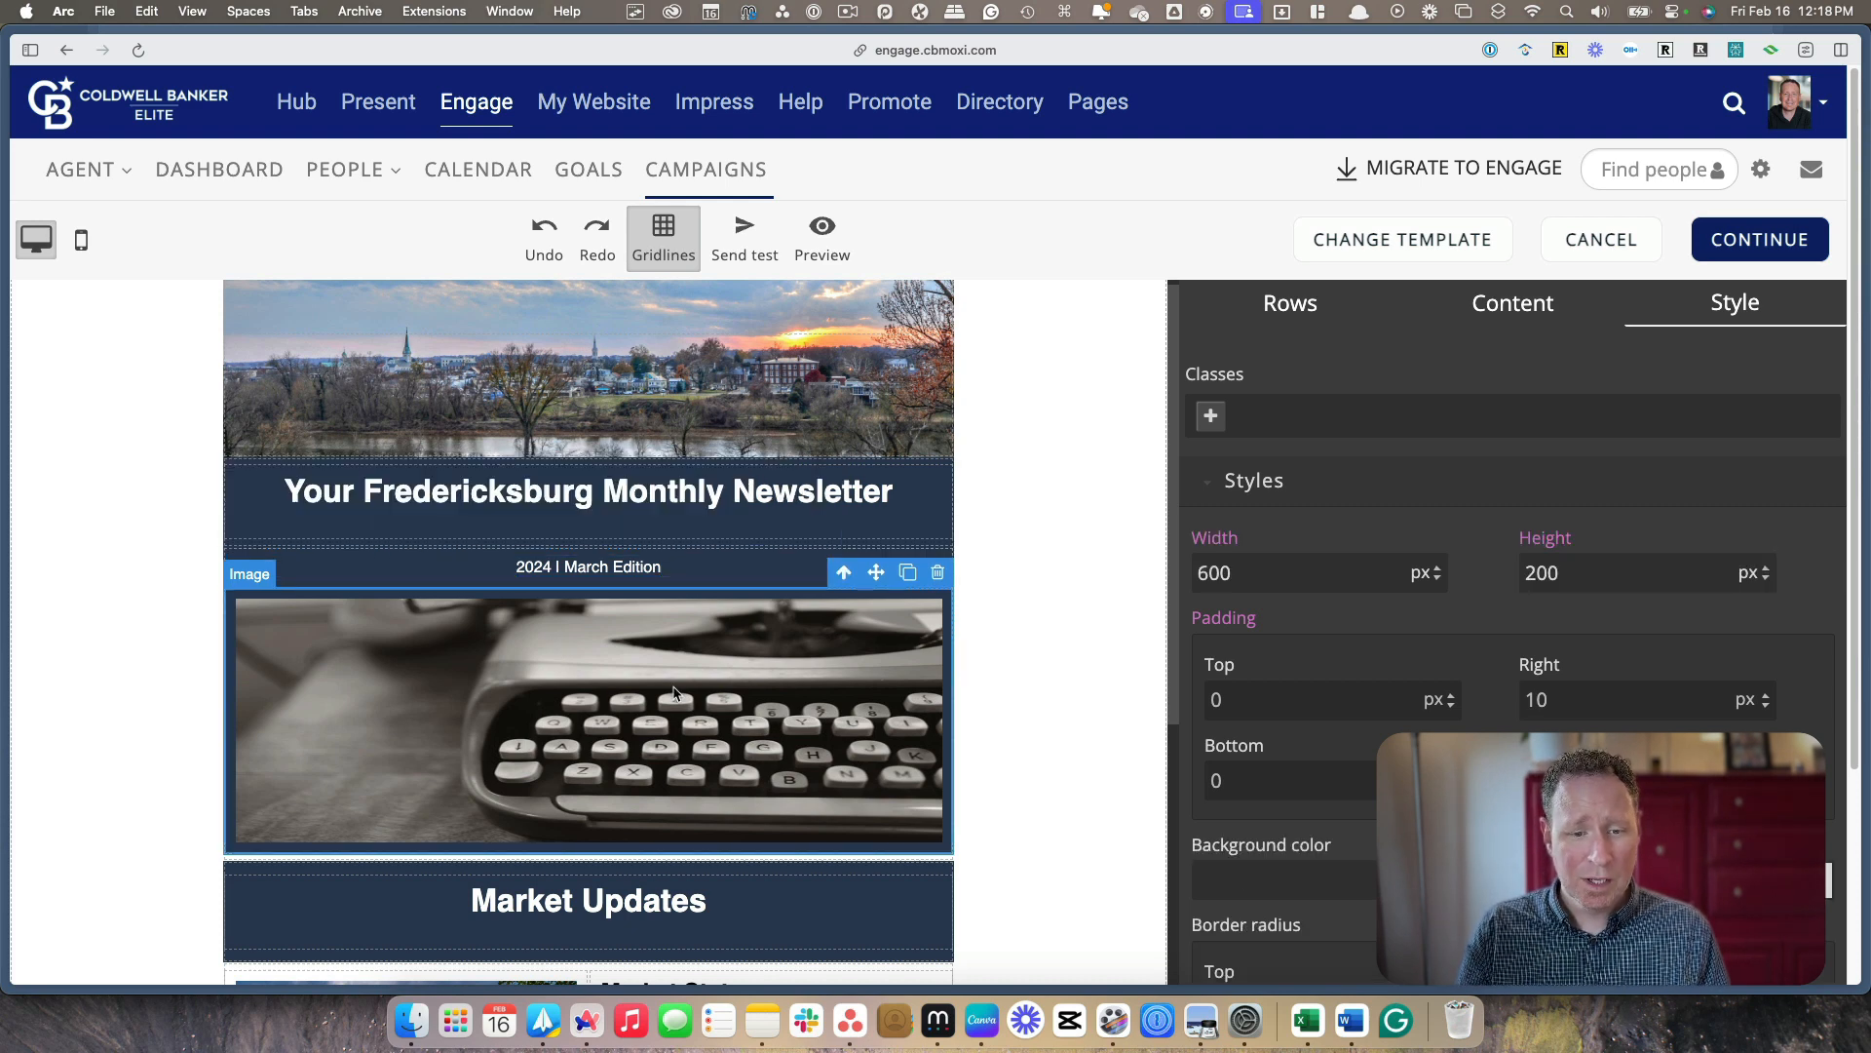
pyautogui.scroll(-1, 664, 714)
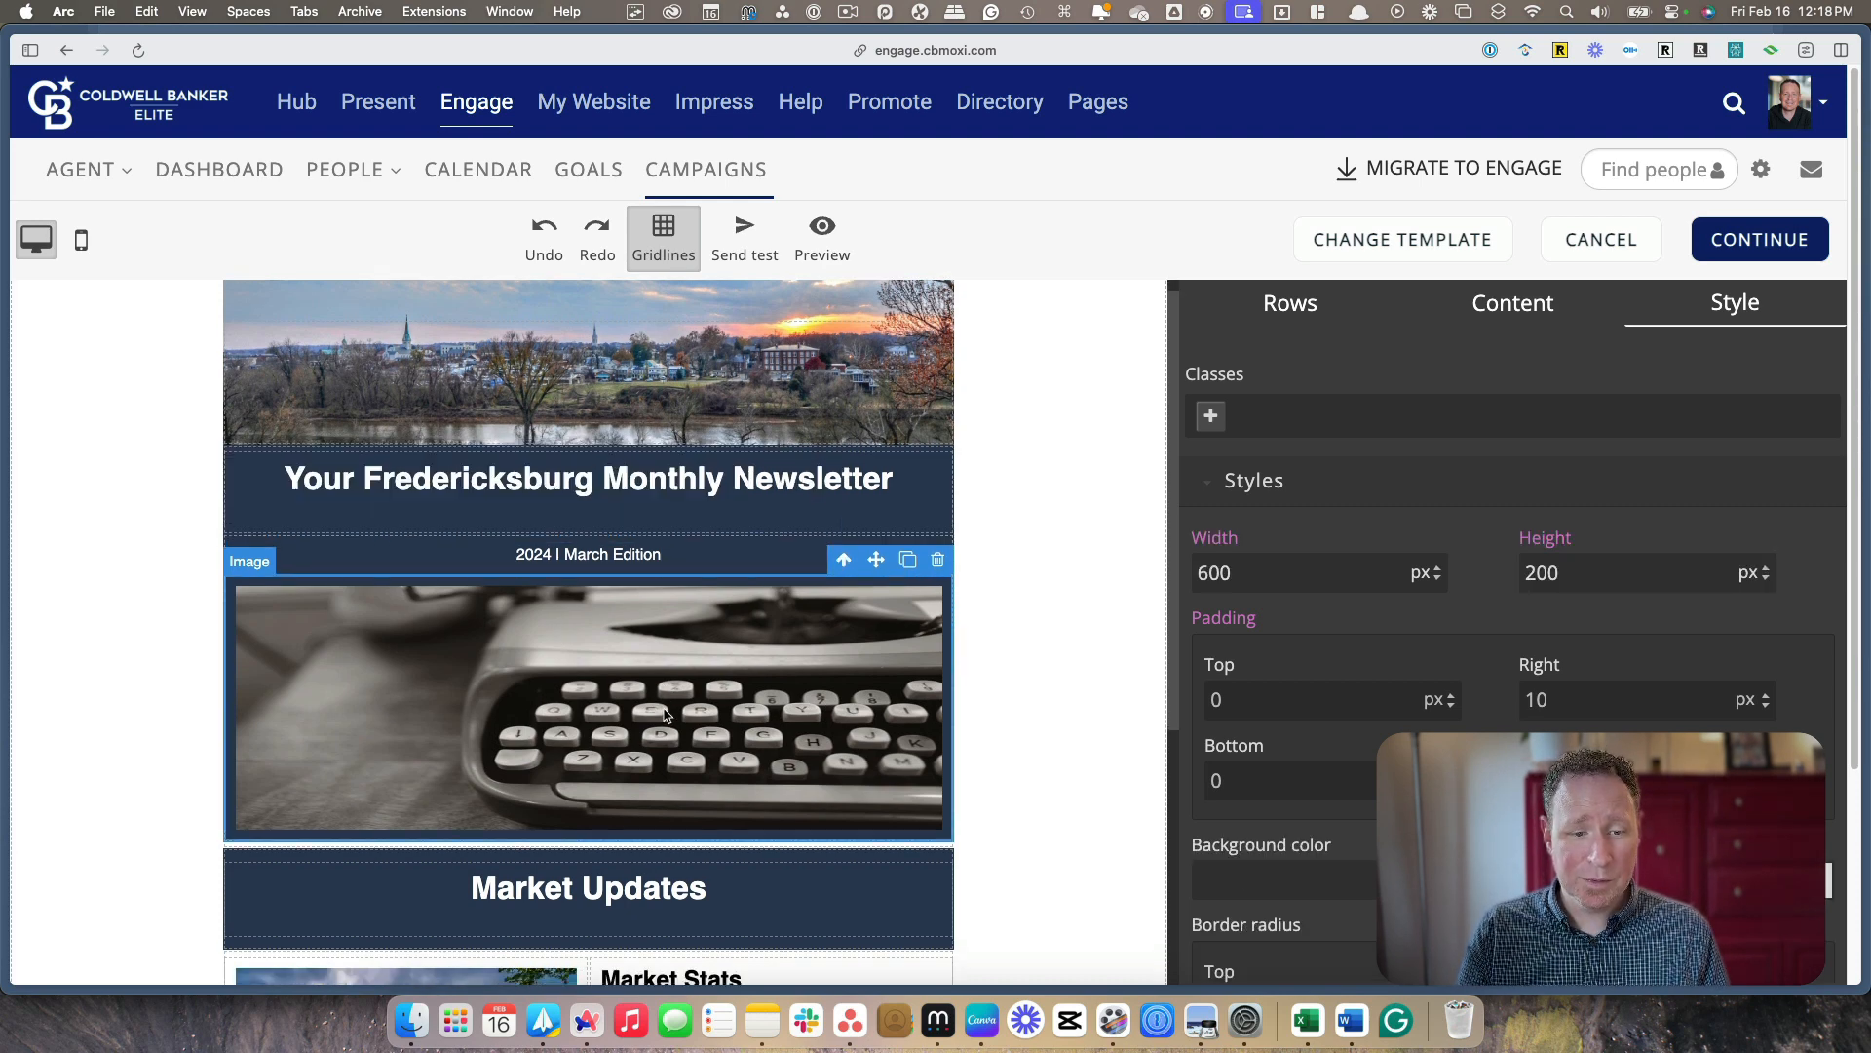
pyautogui.doubleClick(606, 670)
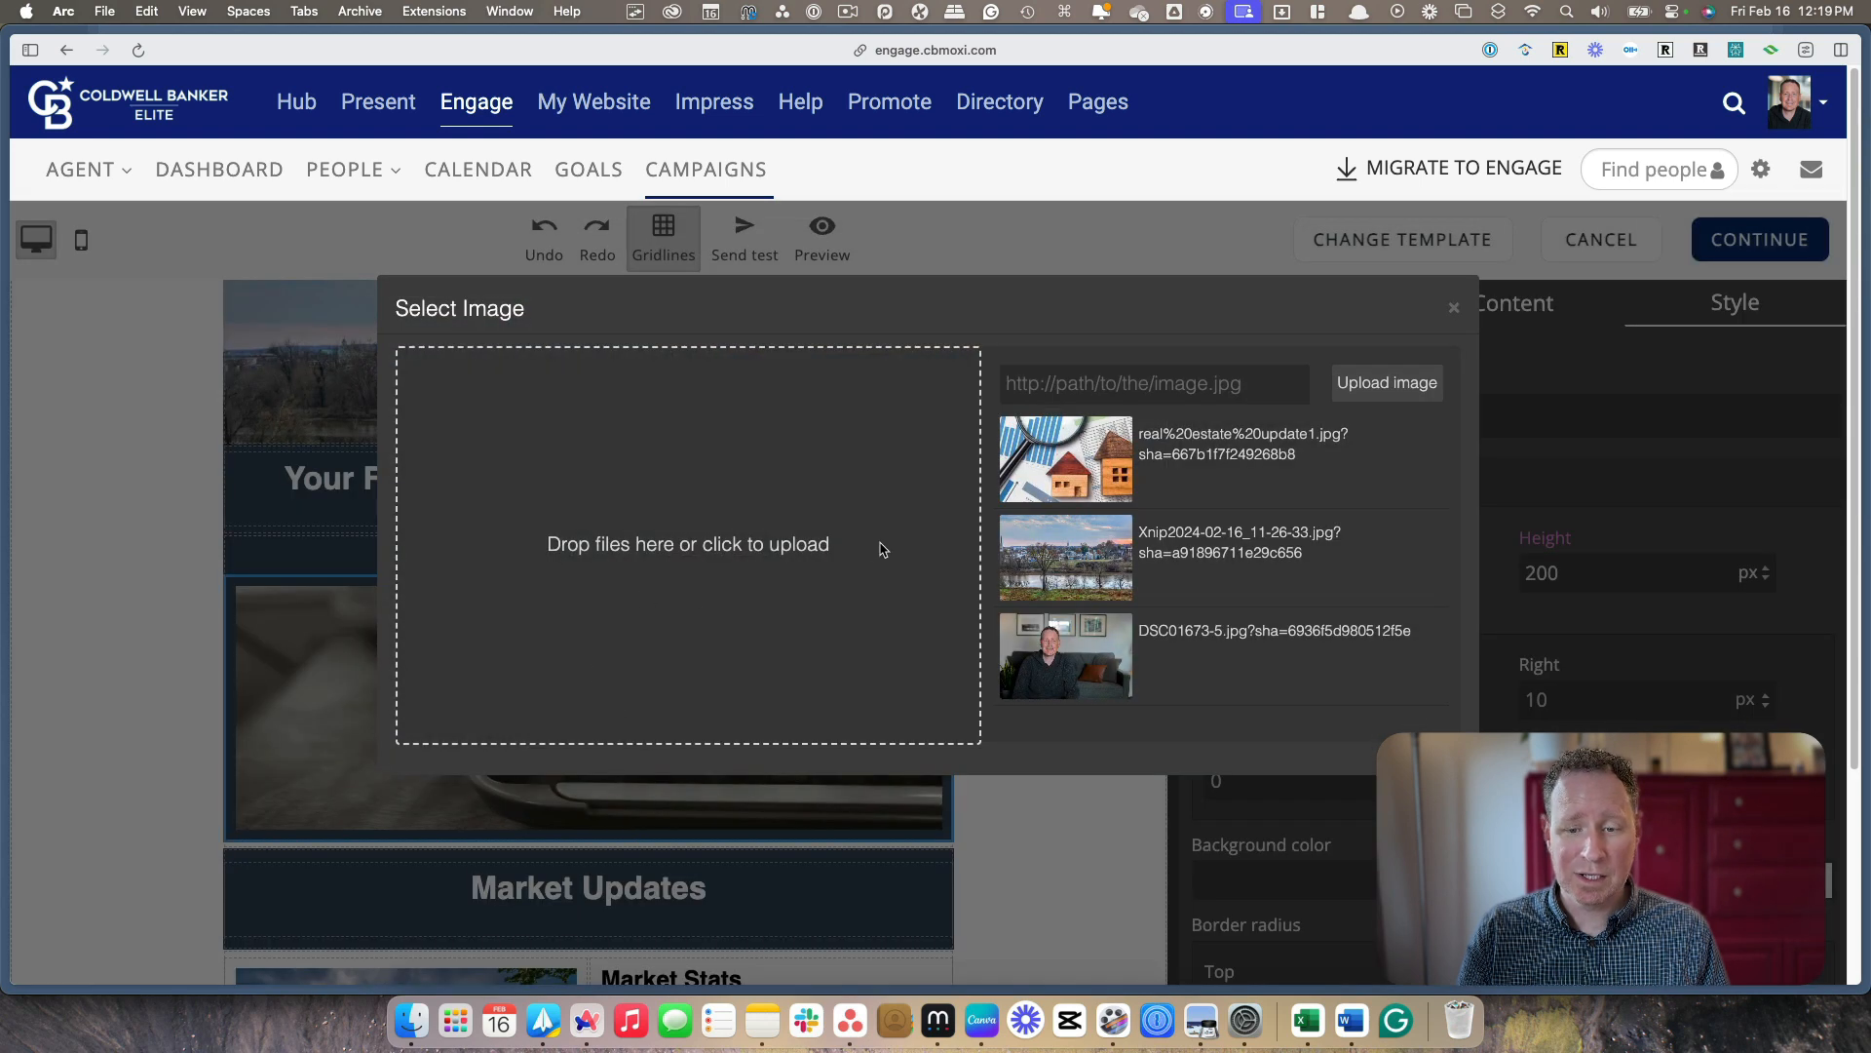
pyautogui.click(1455, 313)
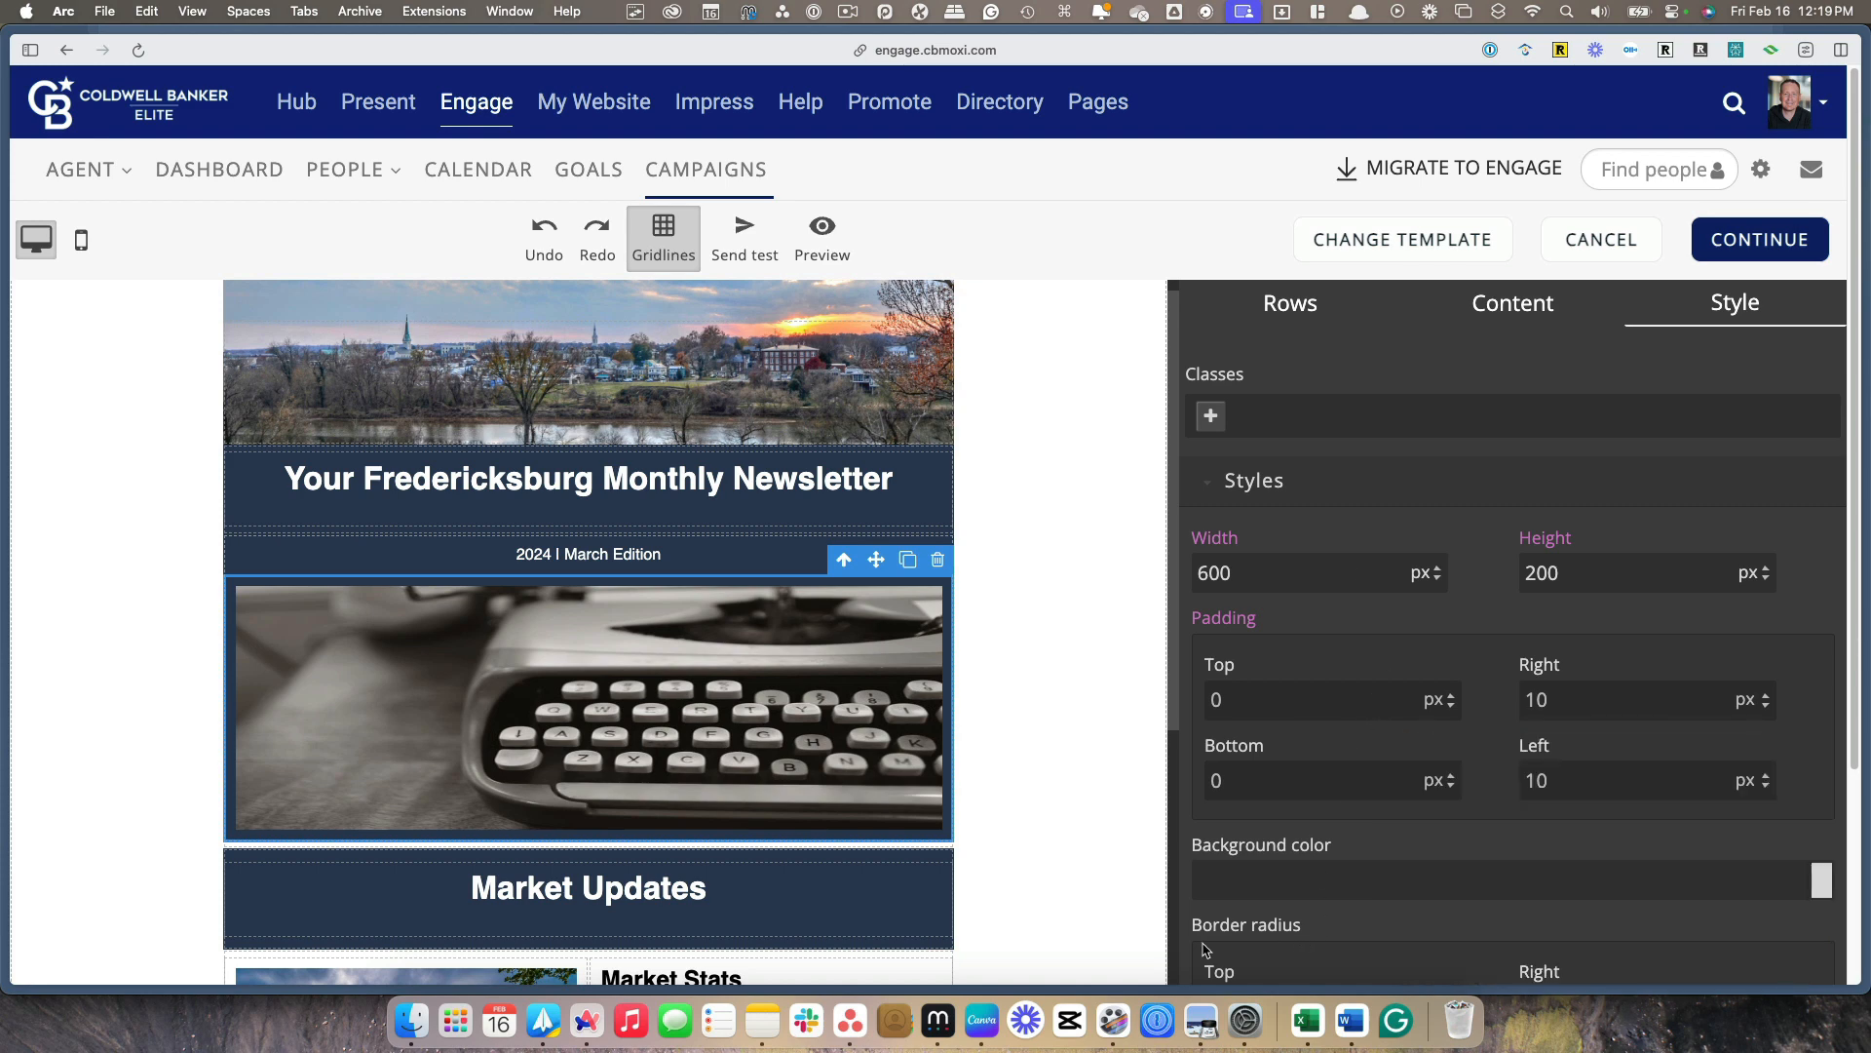
pyautogui.click(981, 1020)
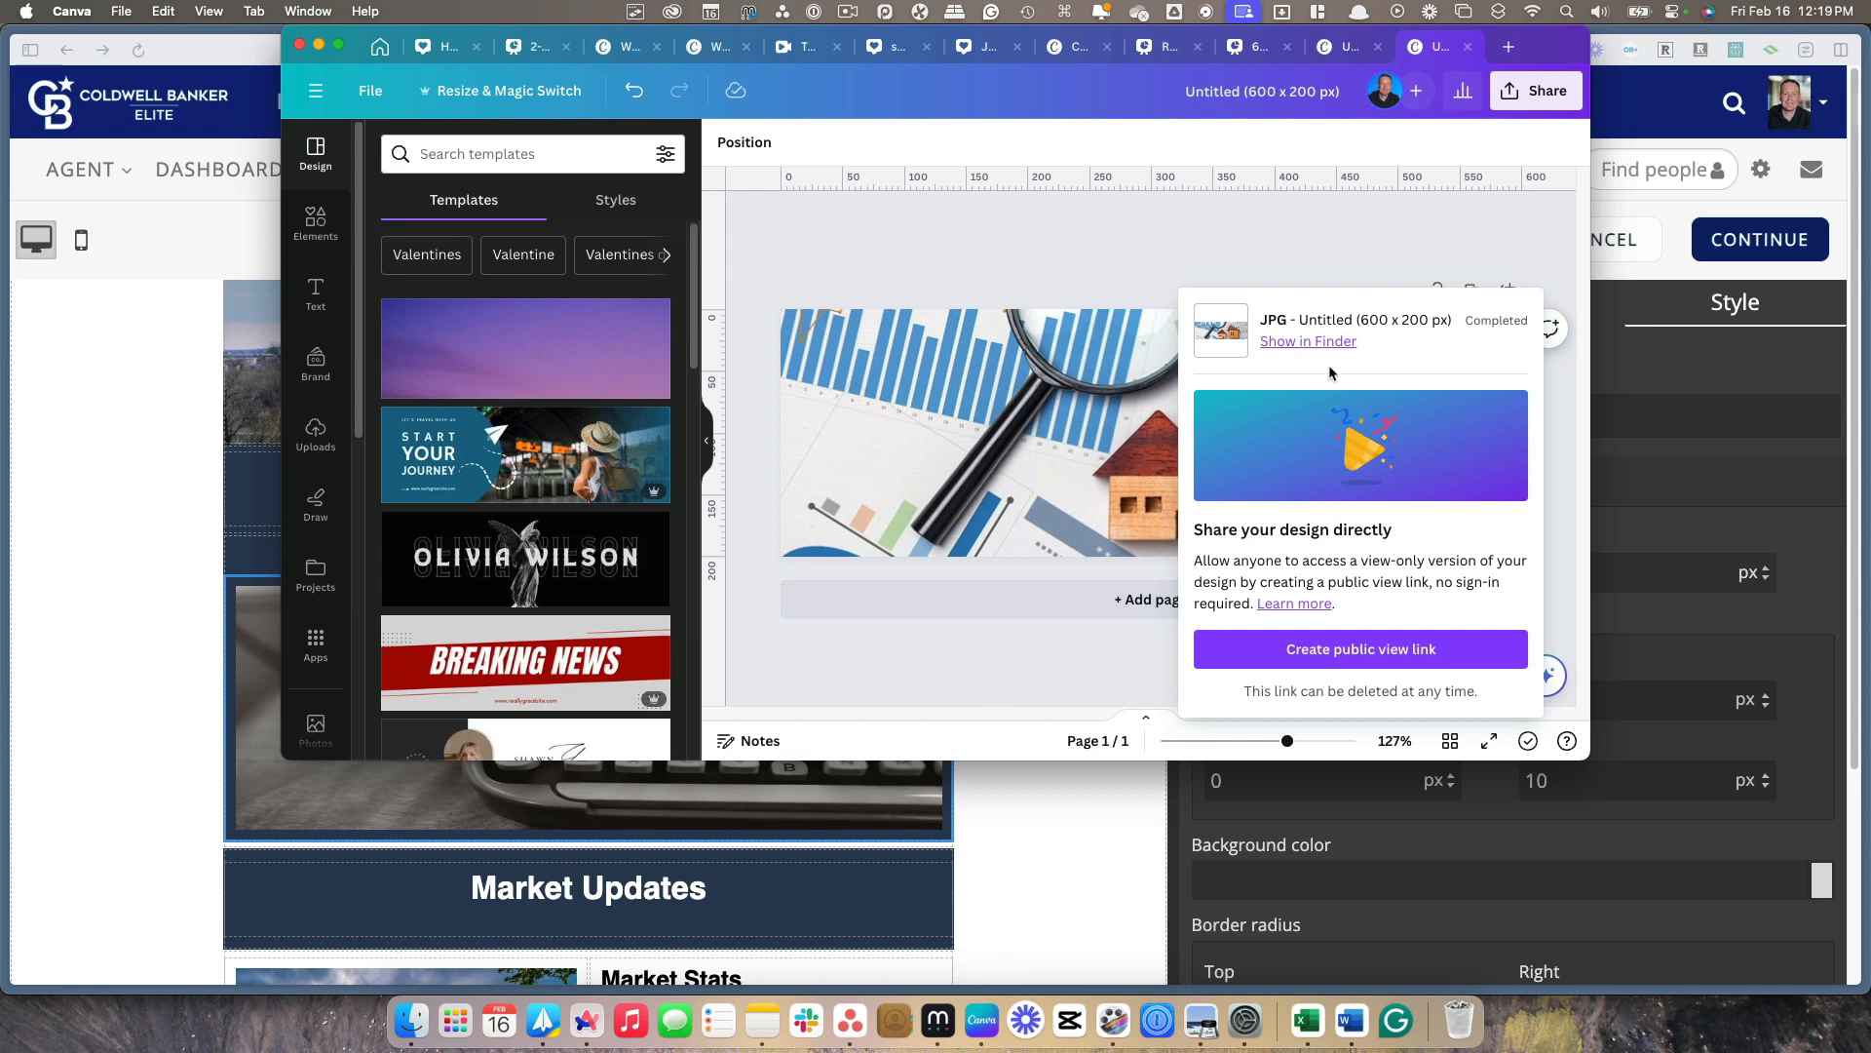
pyautogui.click(1463, 208)
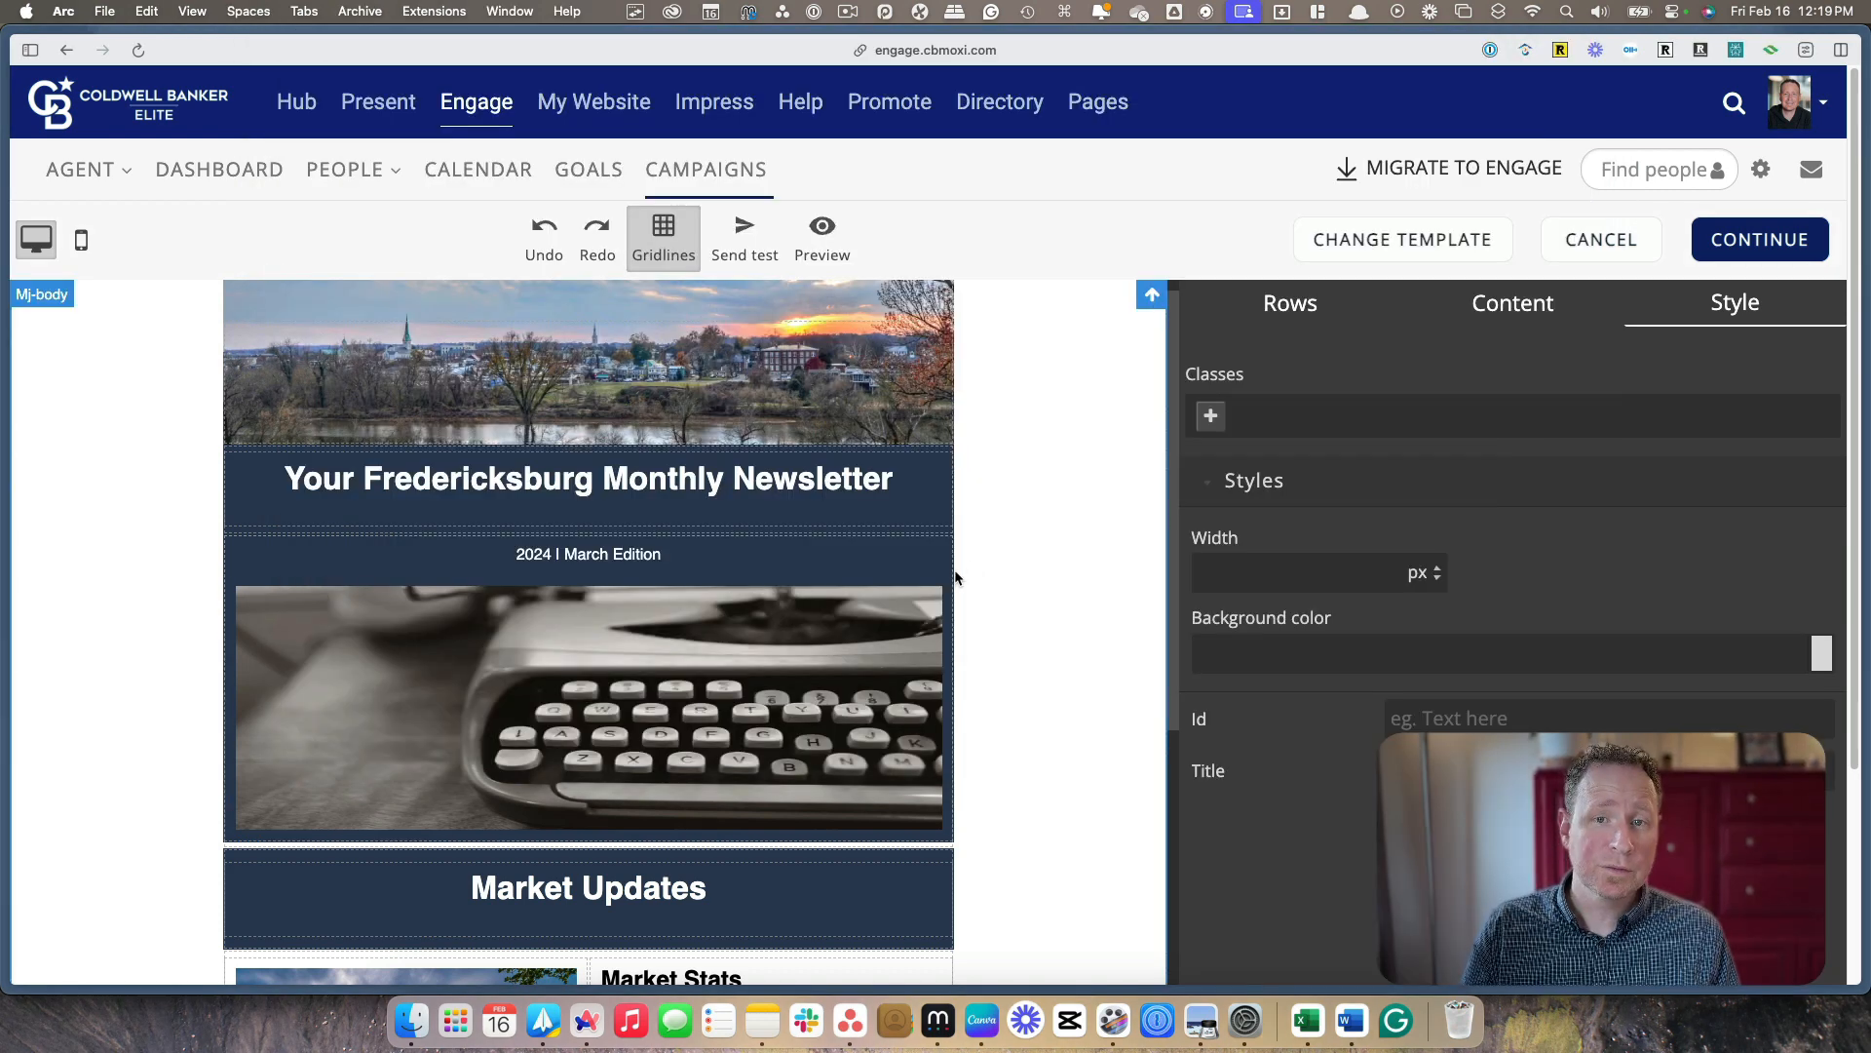
# Replace the typewriter image below the edition line with the previously uploaded real%20estate%20update1.jpg
pyautogui.doubleClick(620, 635)
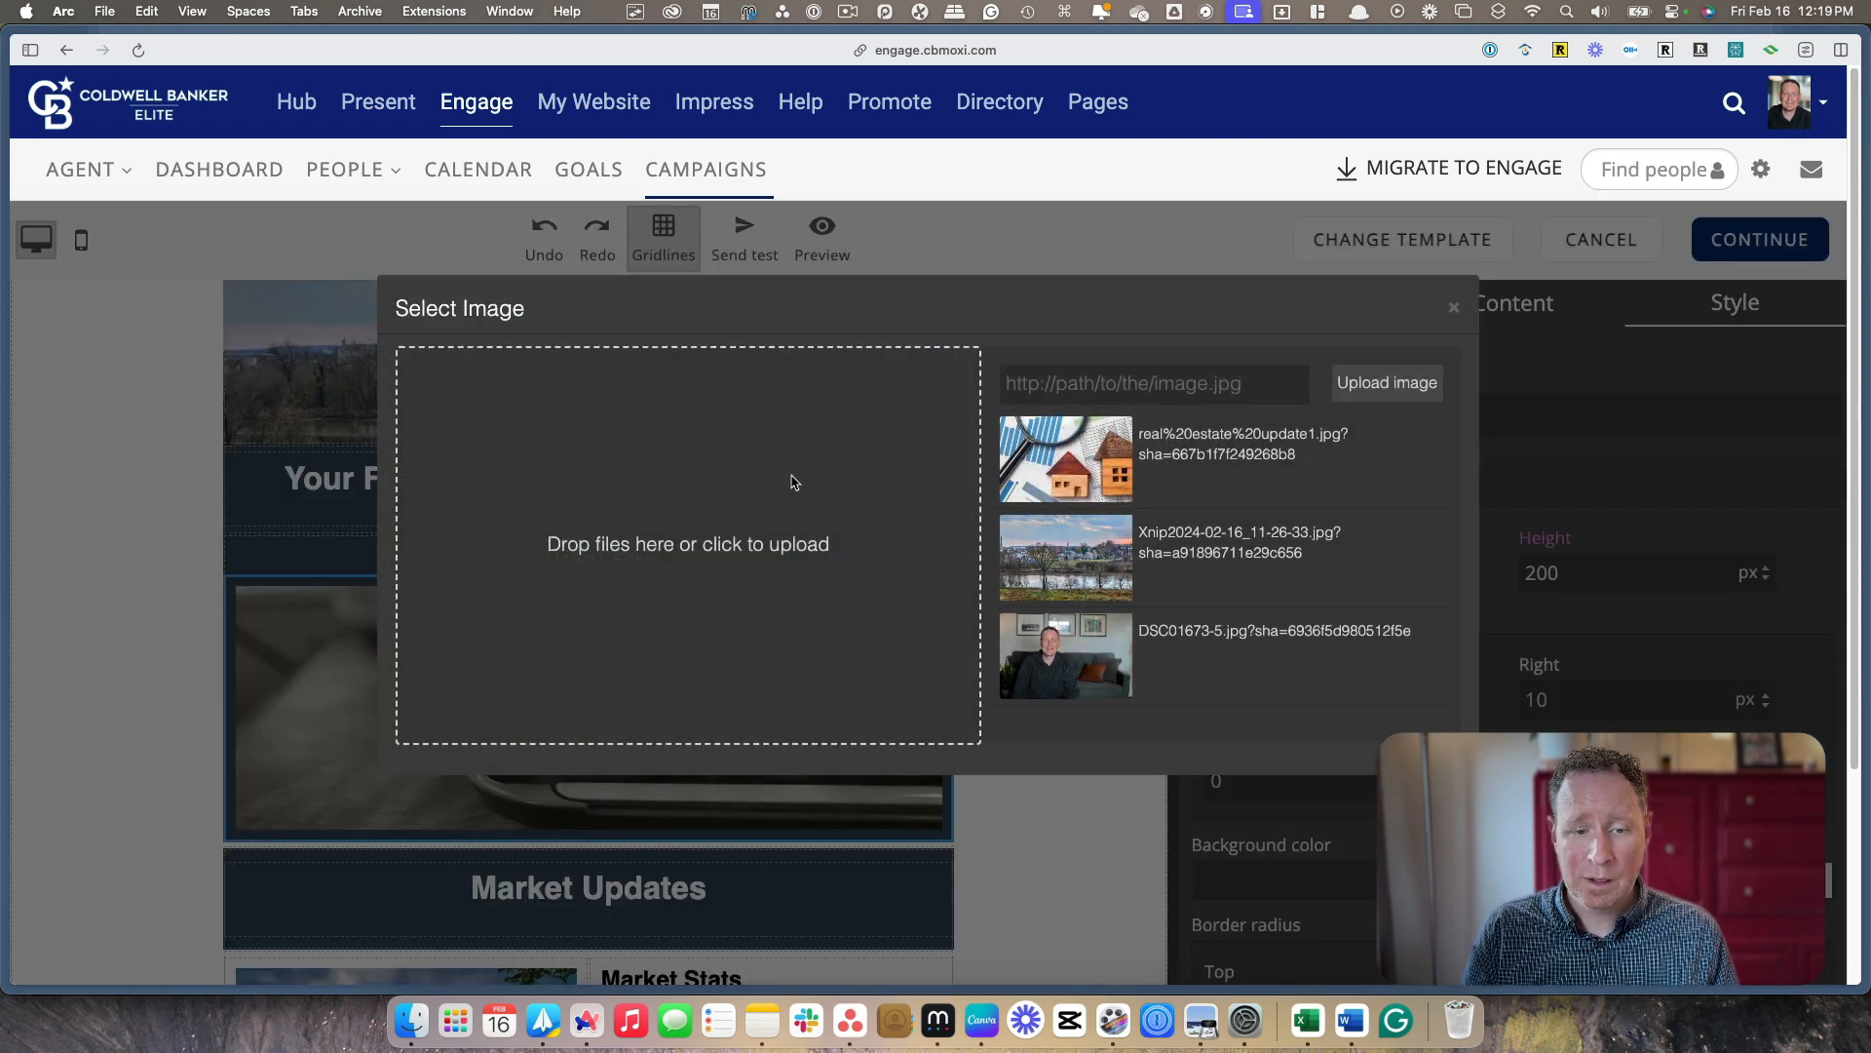
pyautogui.click(1064, 450)
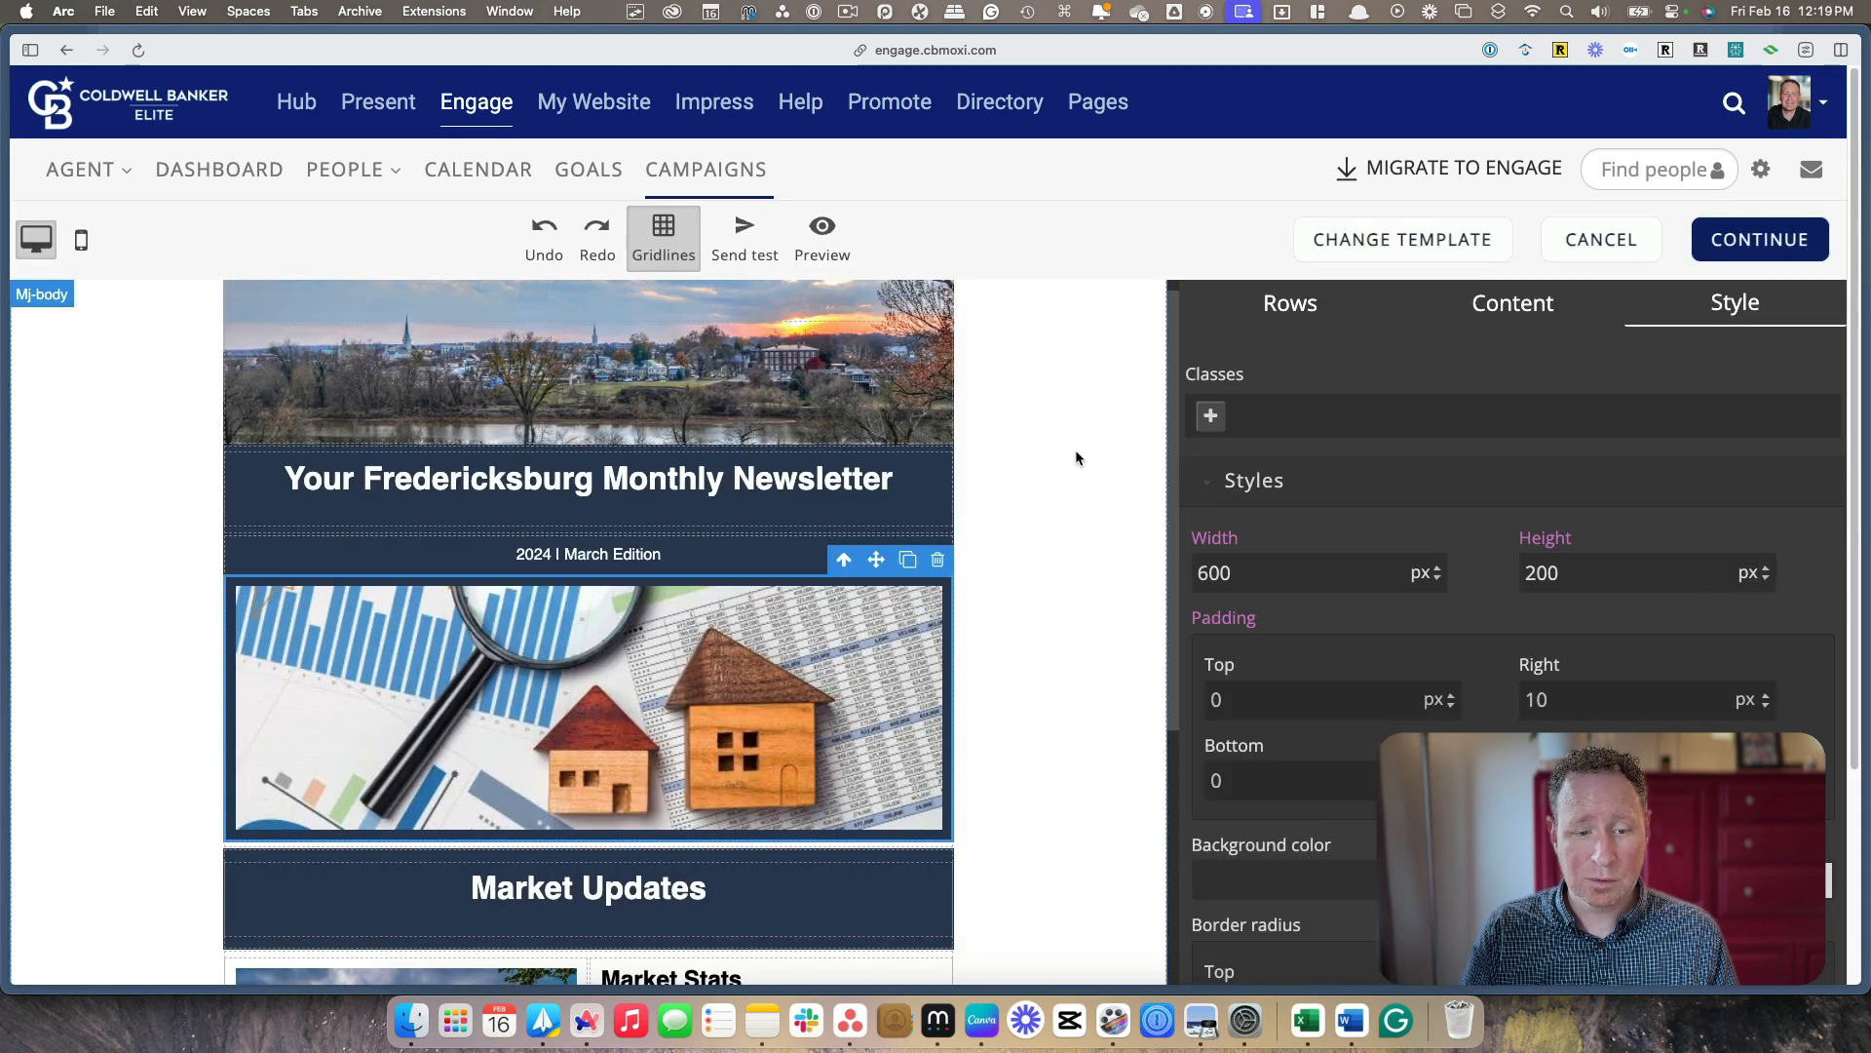
pyautogui.click(1077, 453)
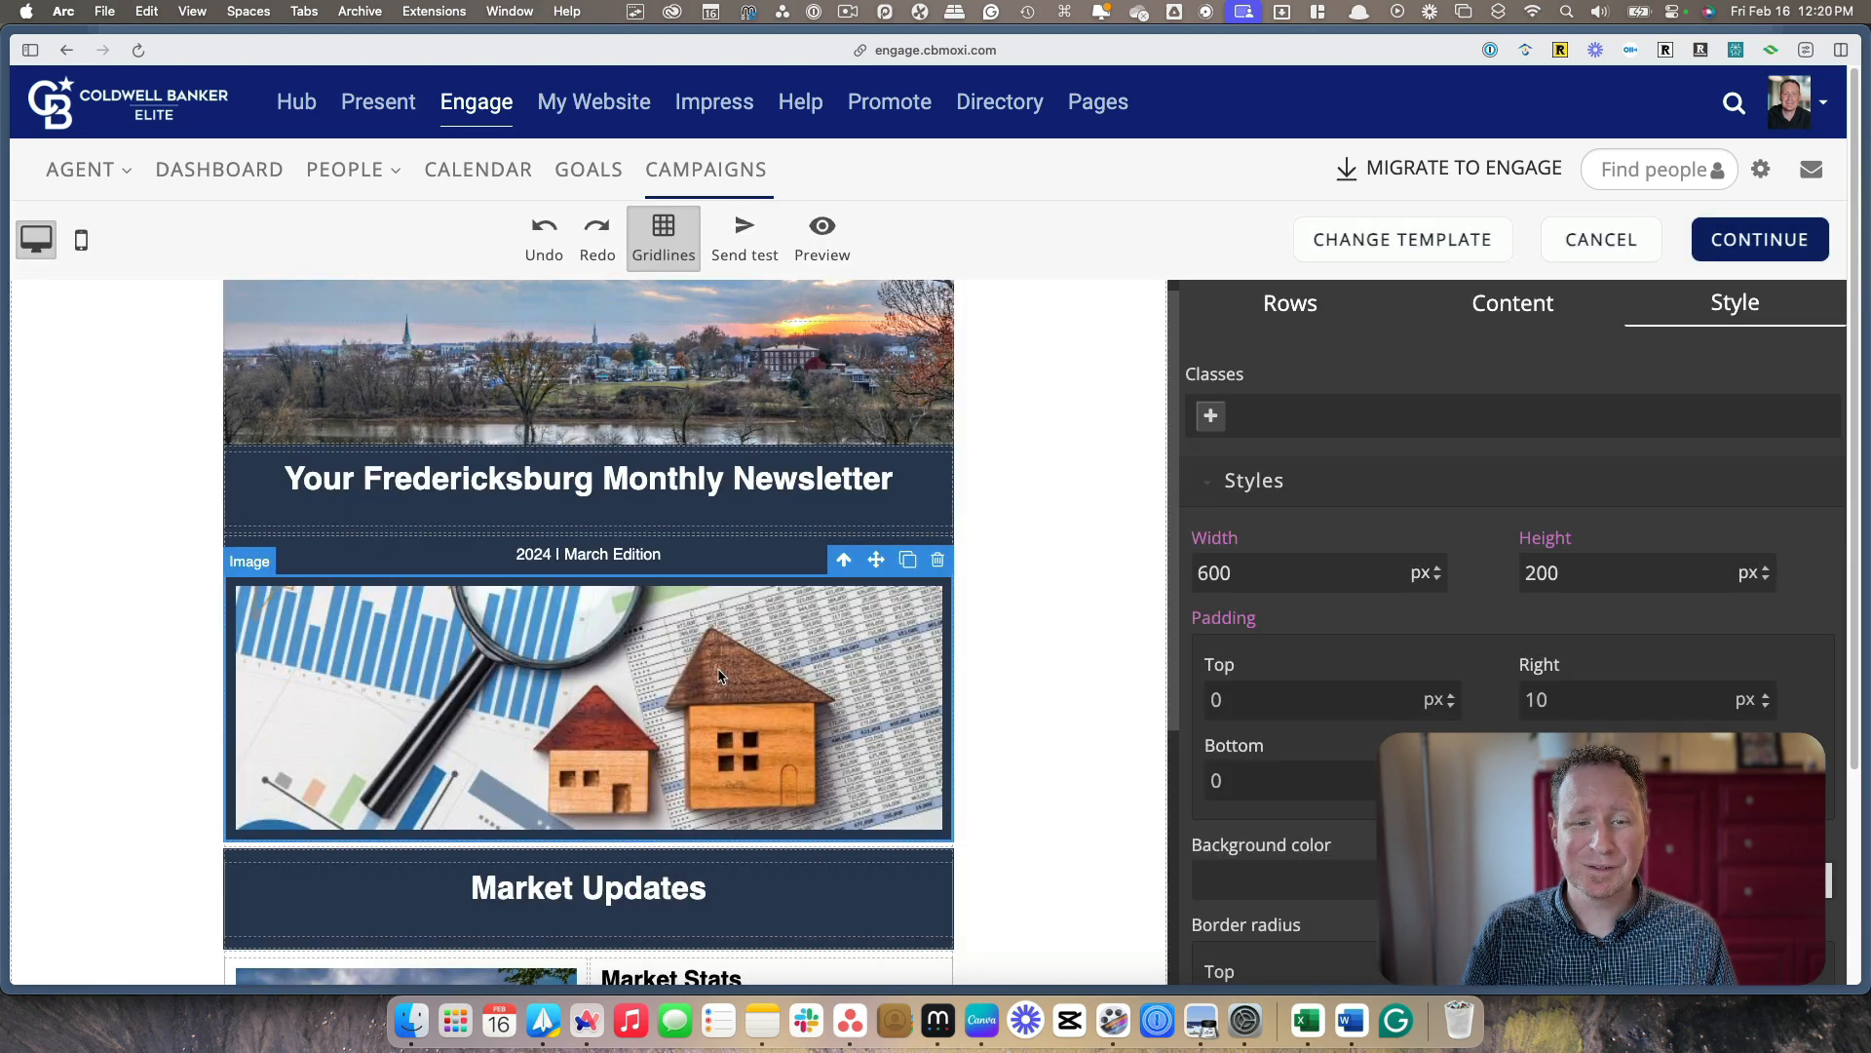
# Examine the Market Updates section's Market Stats block and the style and URL settings of its "View Report" button
pyautogui.scroll(-2, 795, 670)
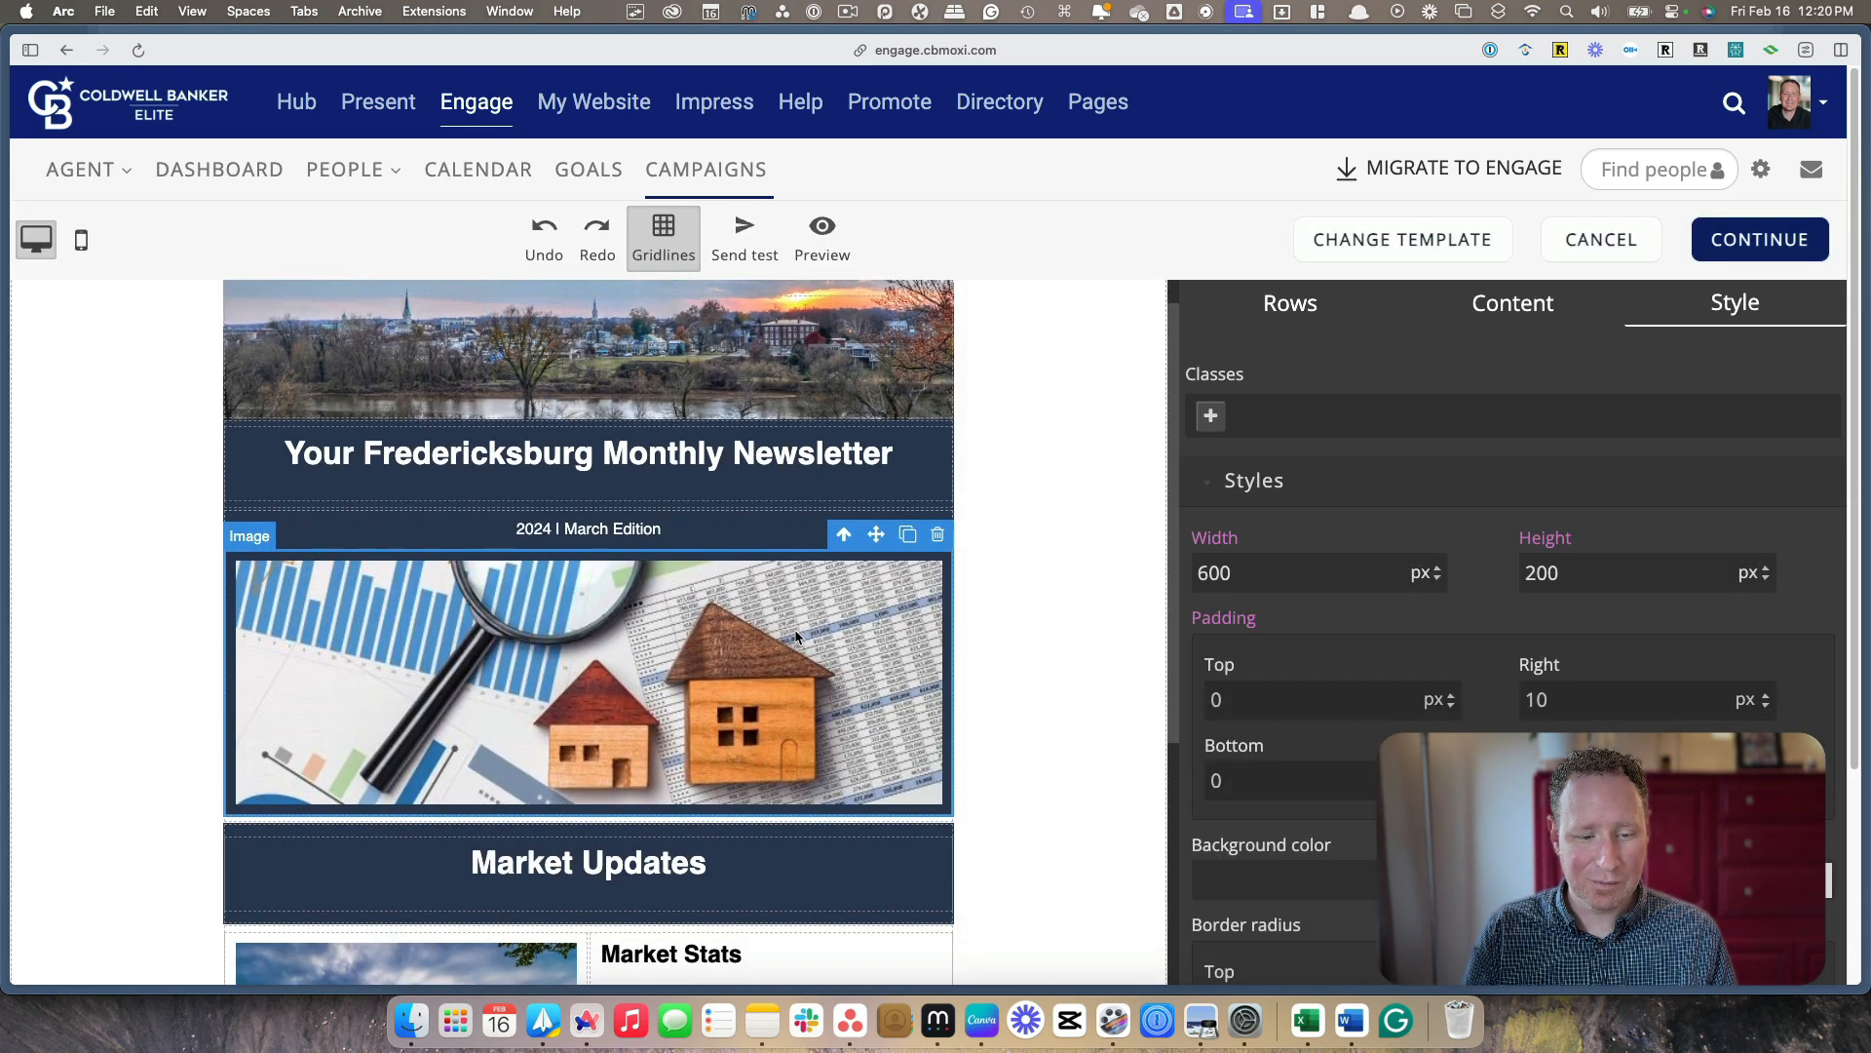
pyautogui.scroll(-4, 796, 635)
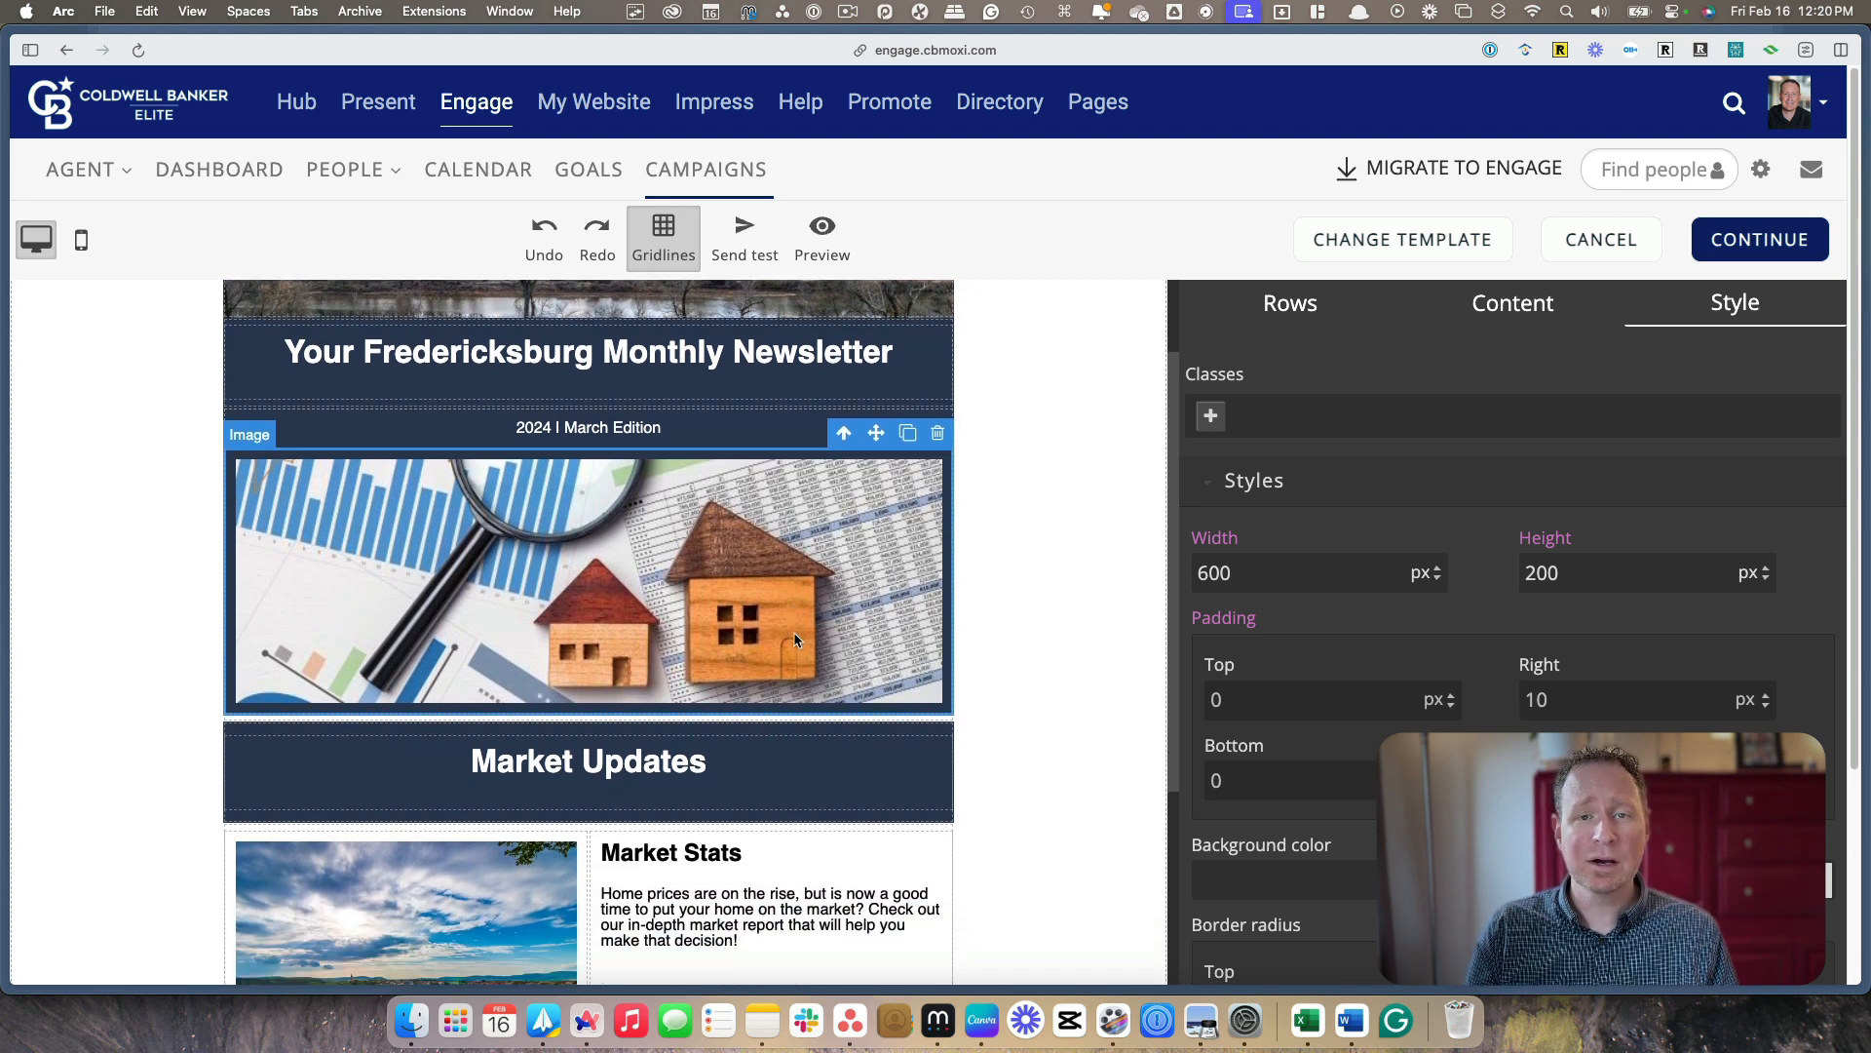
pyautogui.scroll(-3, 793, 641)
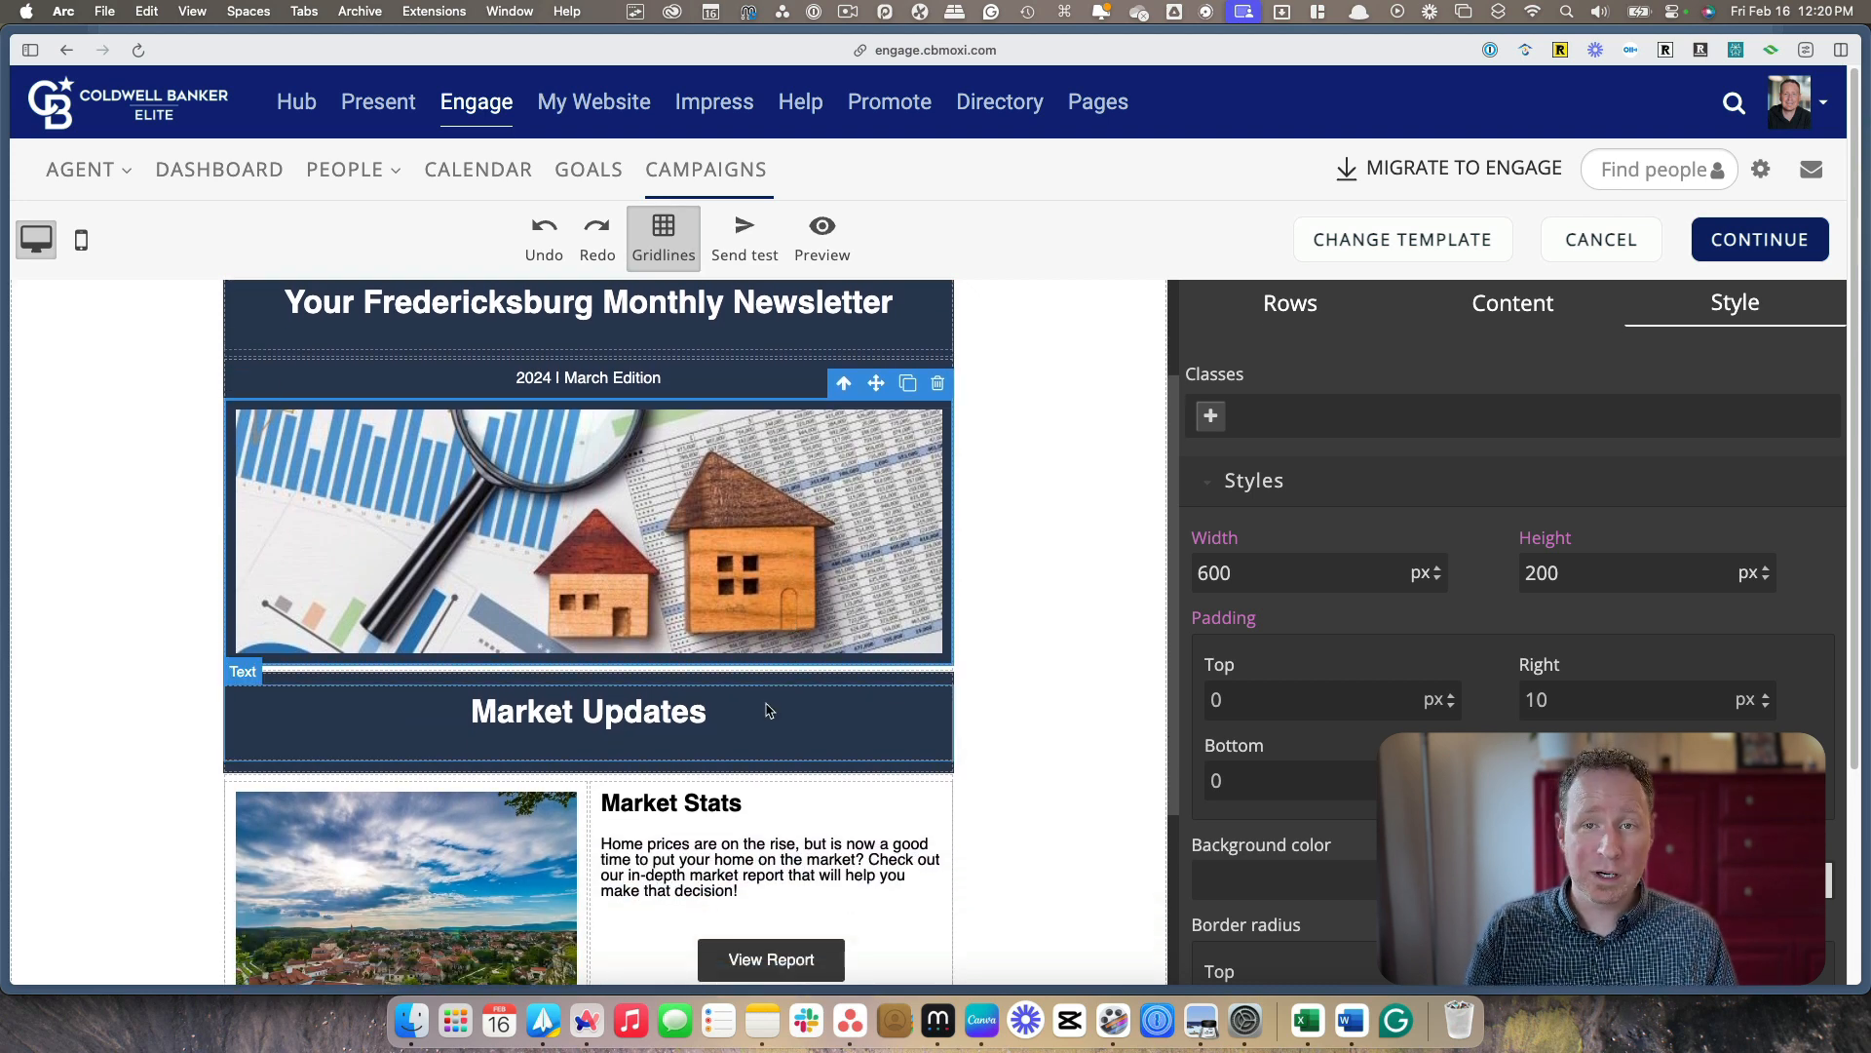
pyautogui.scroll(-3, 786, 702)
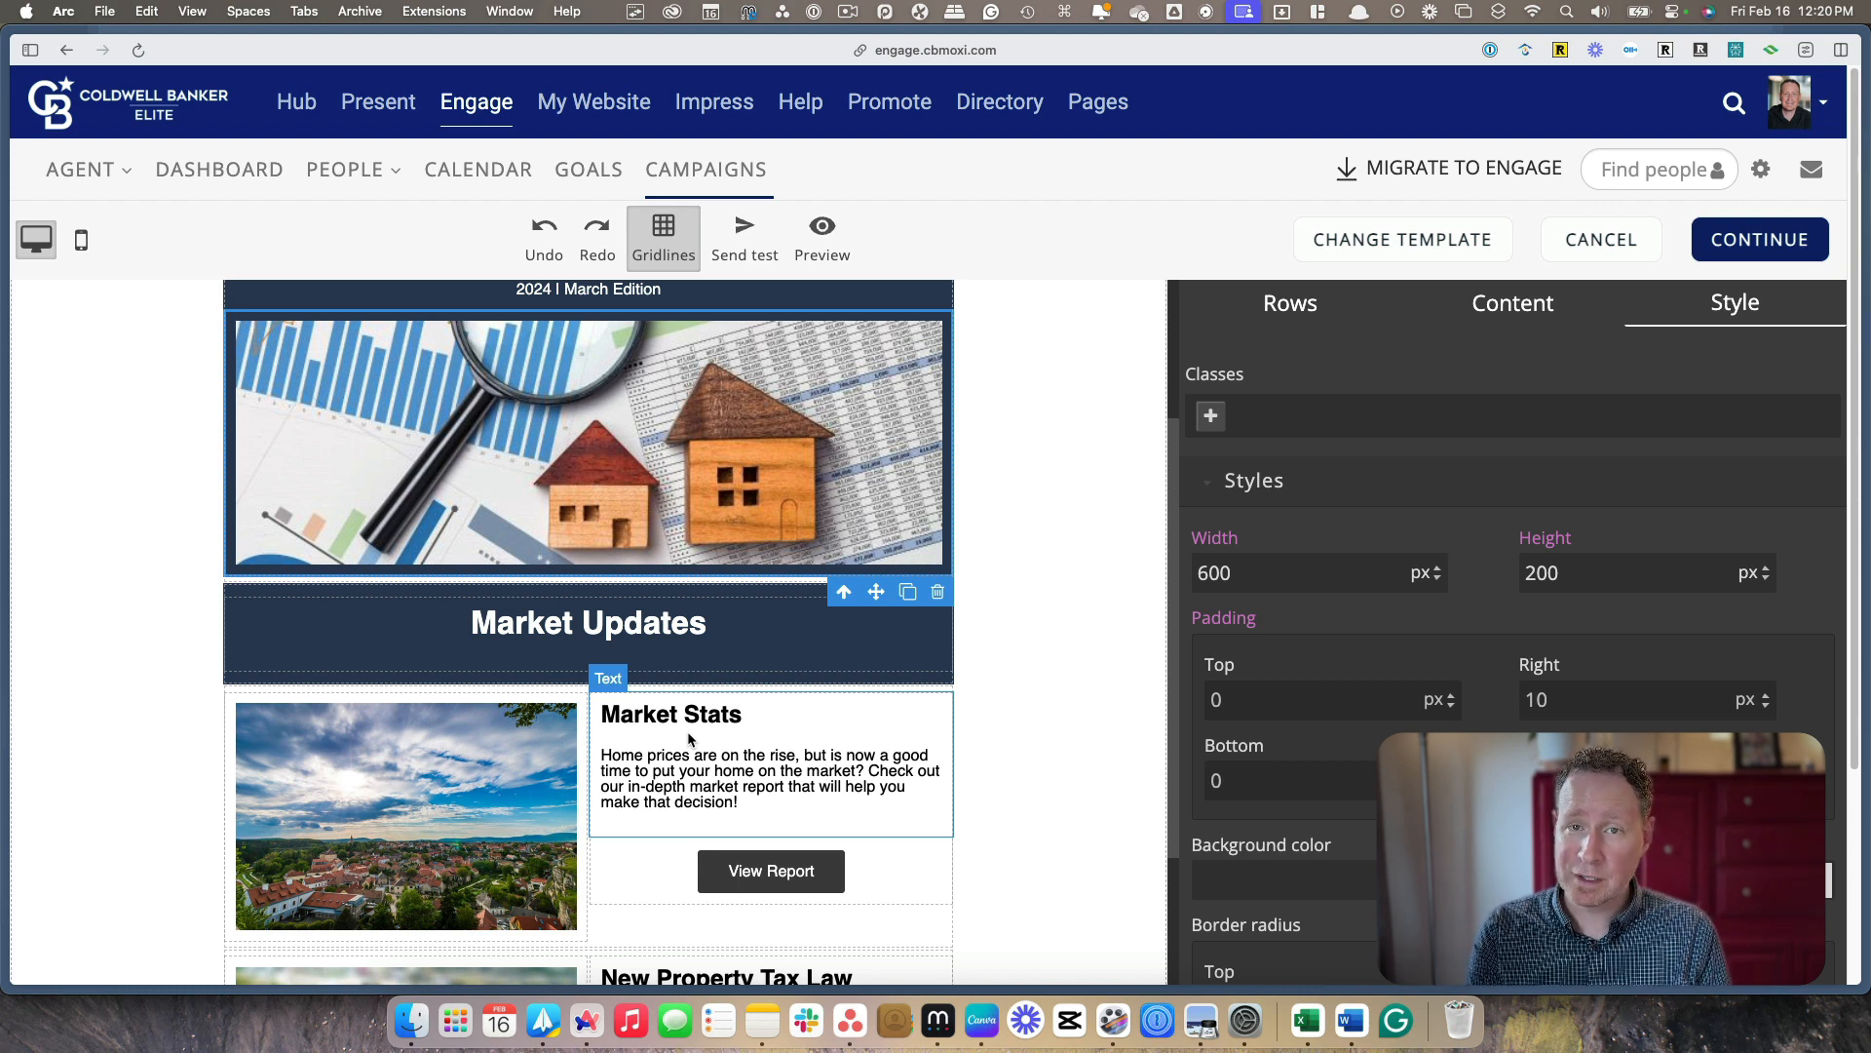
pyautogui.scroll(-1, 689, 738)
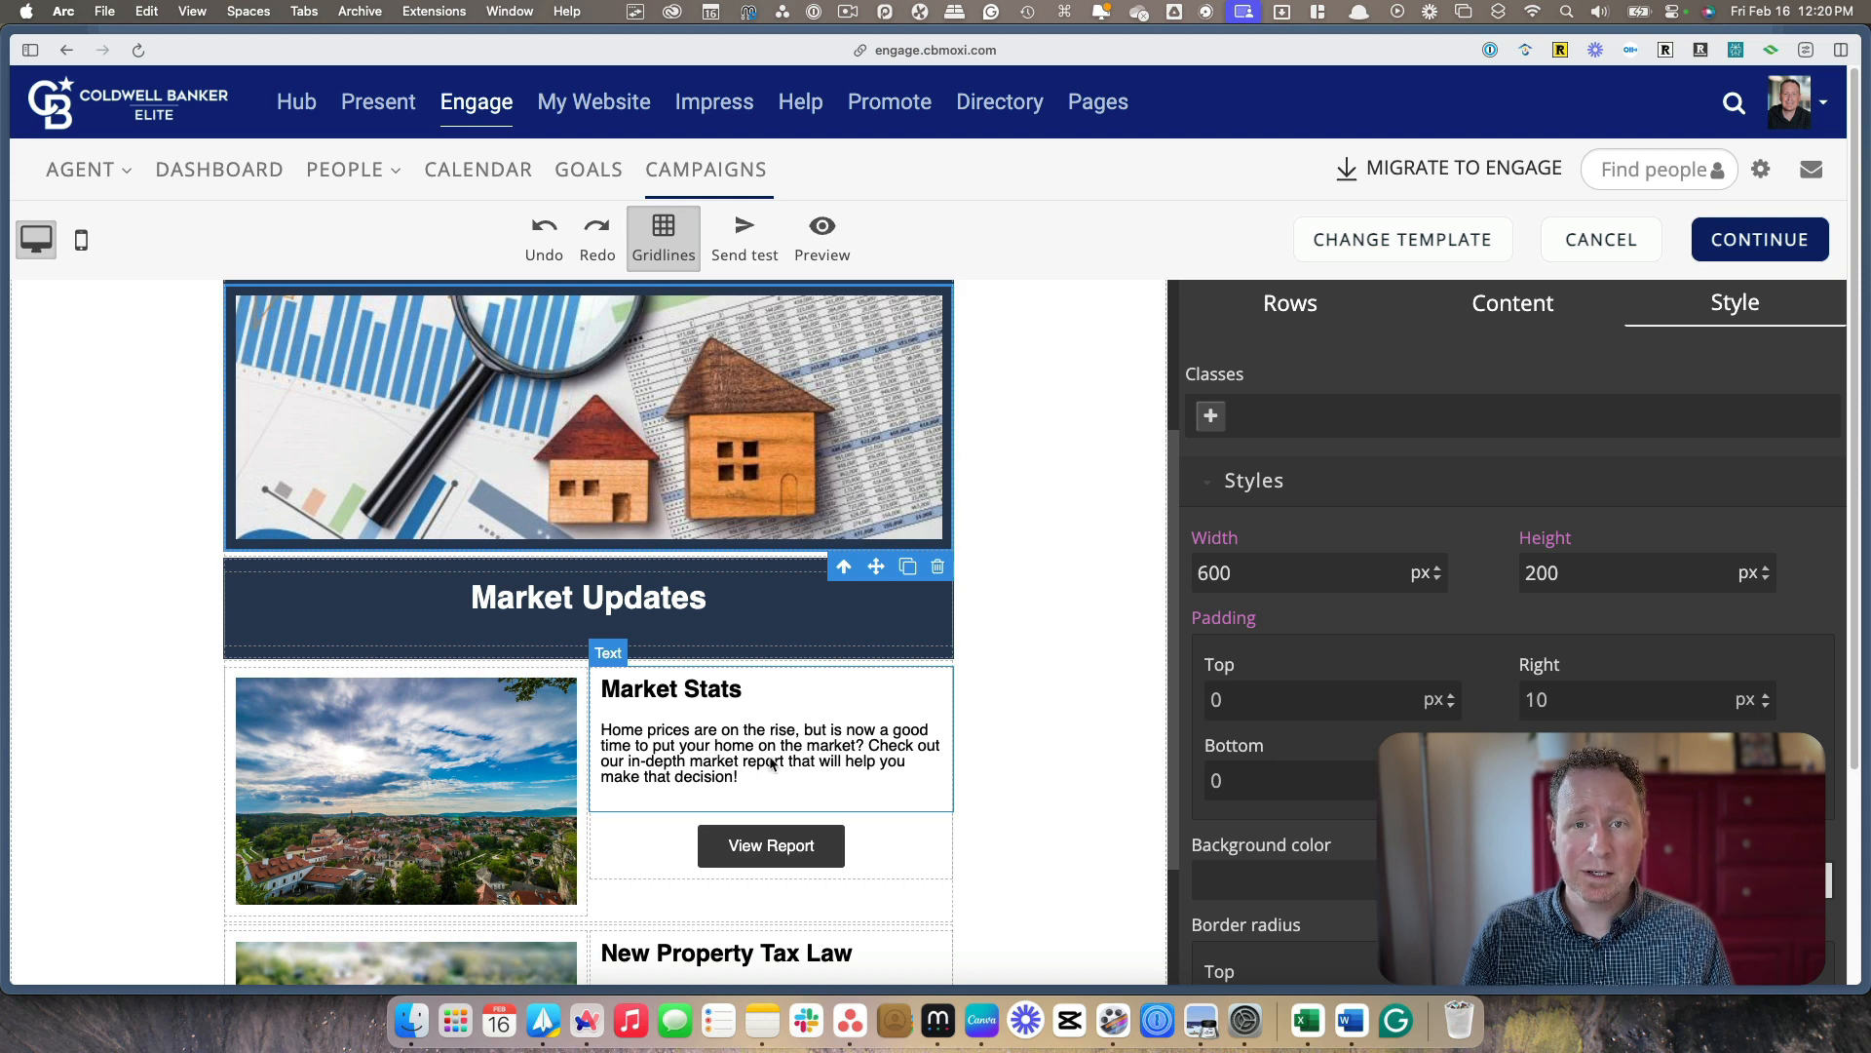
pyautogui.click(780, 856)
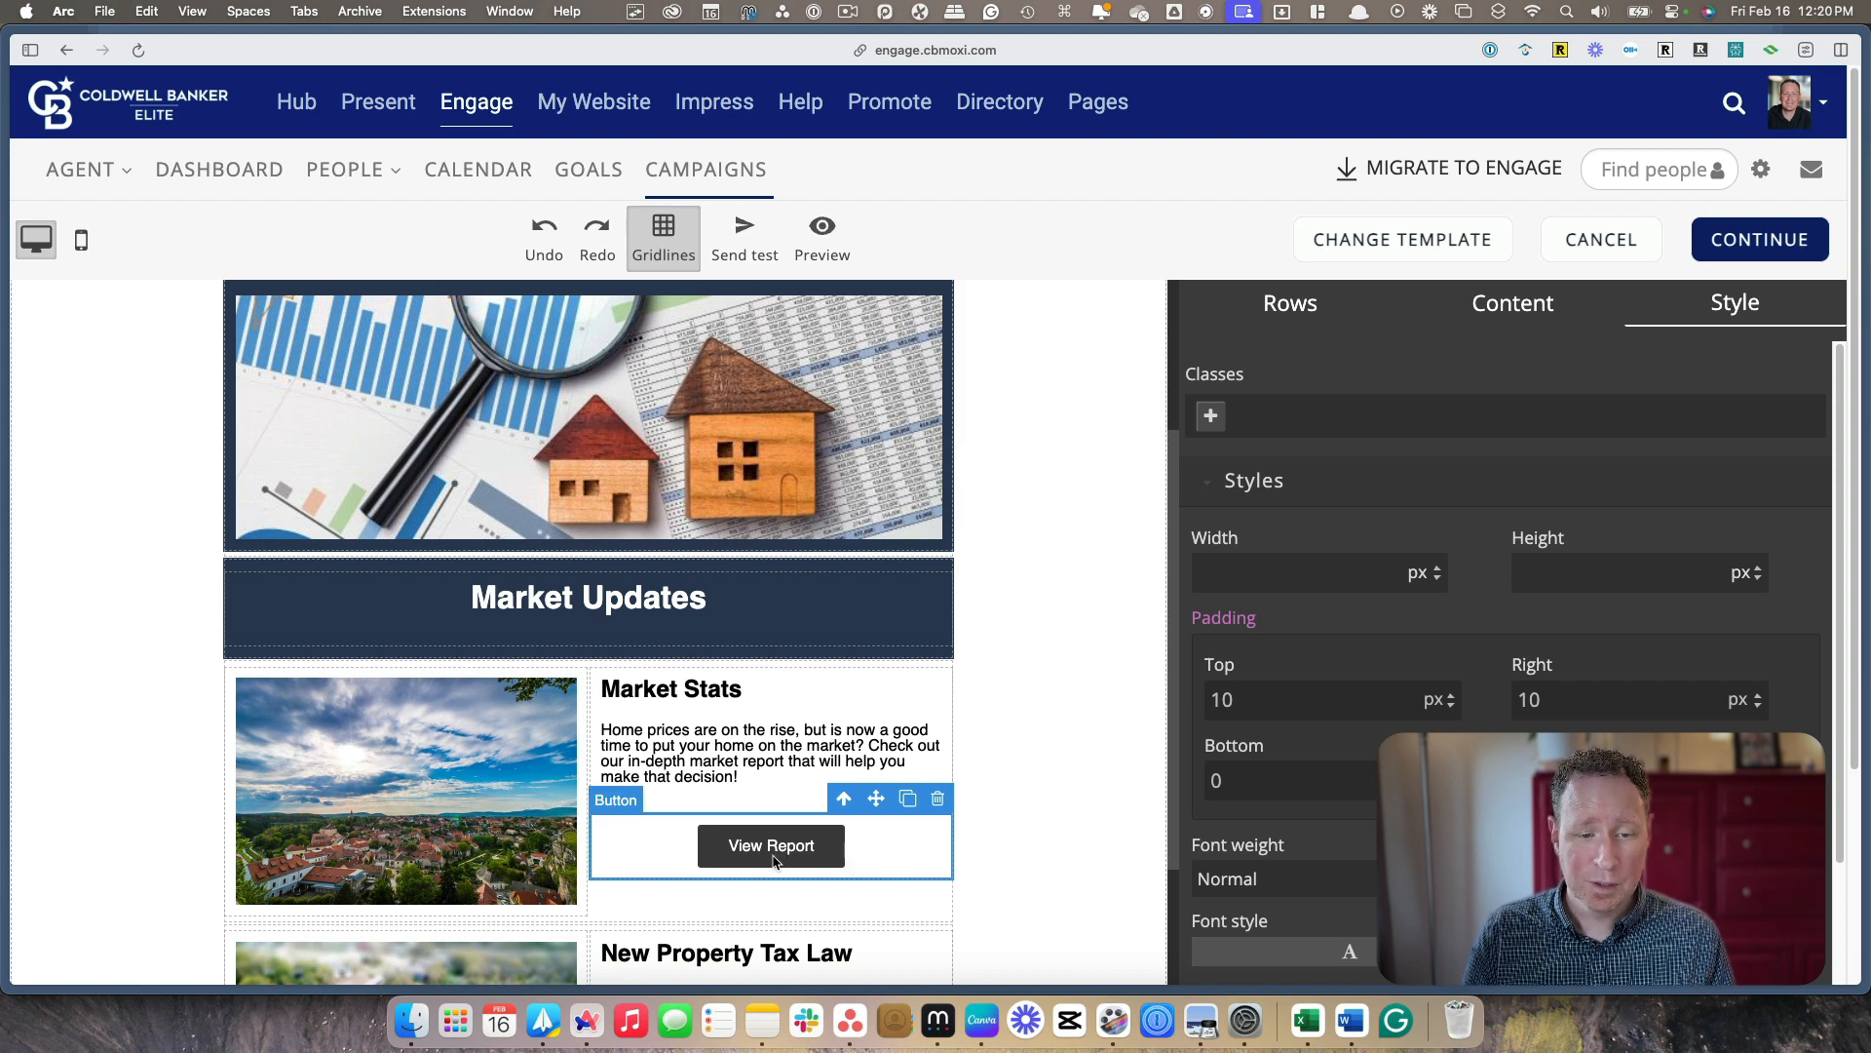
pyautogui.scroll(-10, 1265, 833)
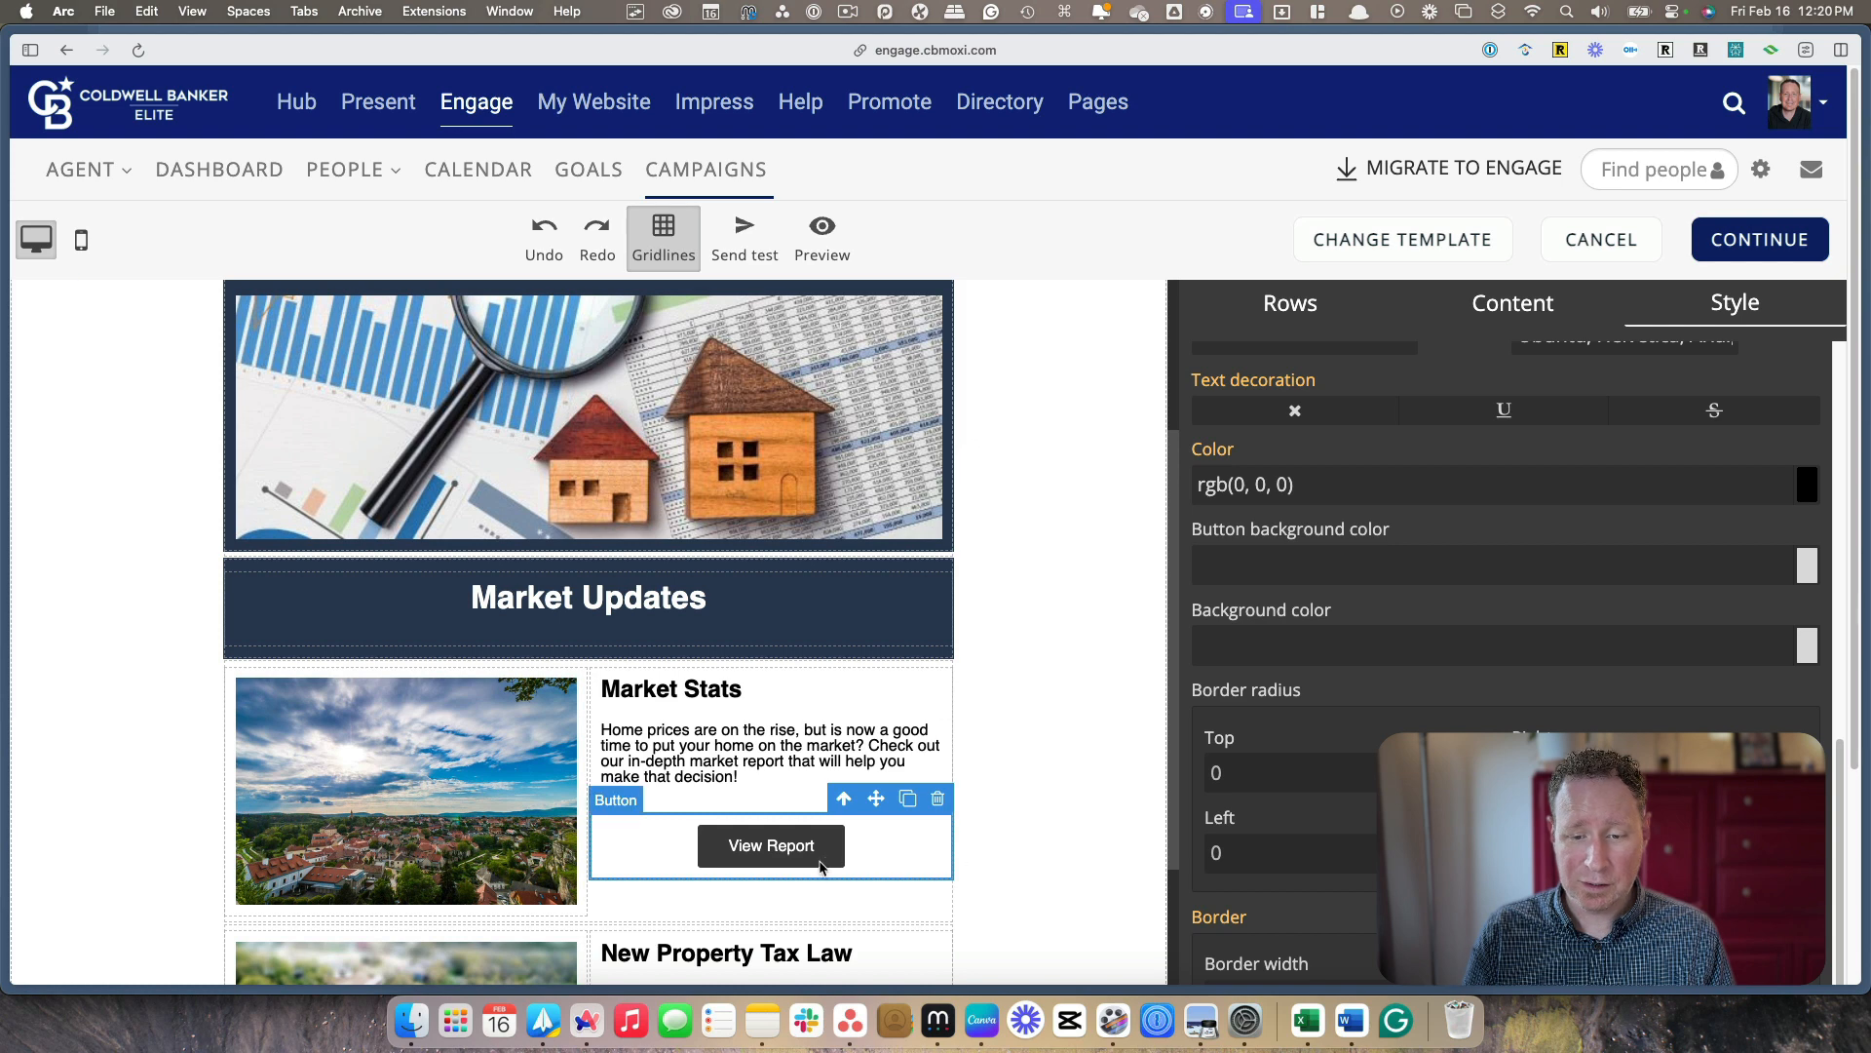
pyautogui.scroll(-3, 1370, 731)
pyautogui.scroll(-2, 931, 546)
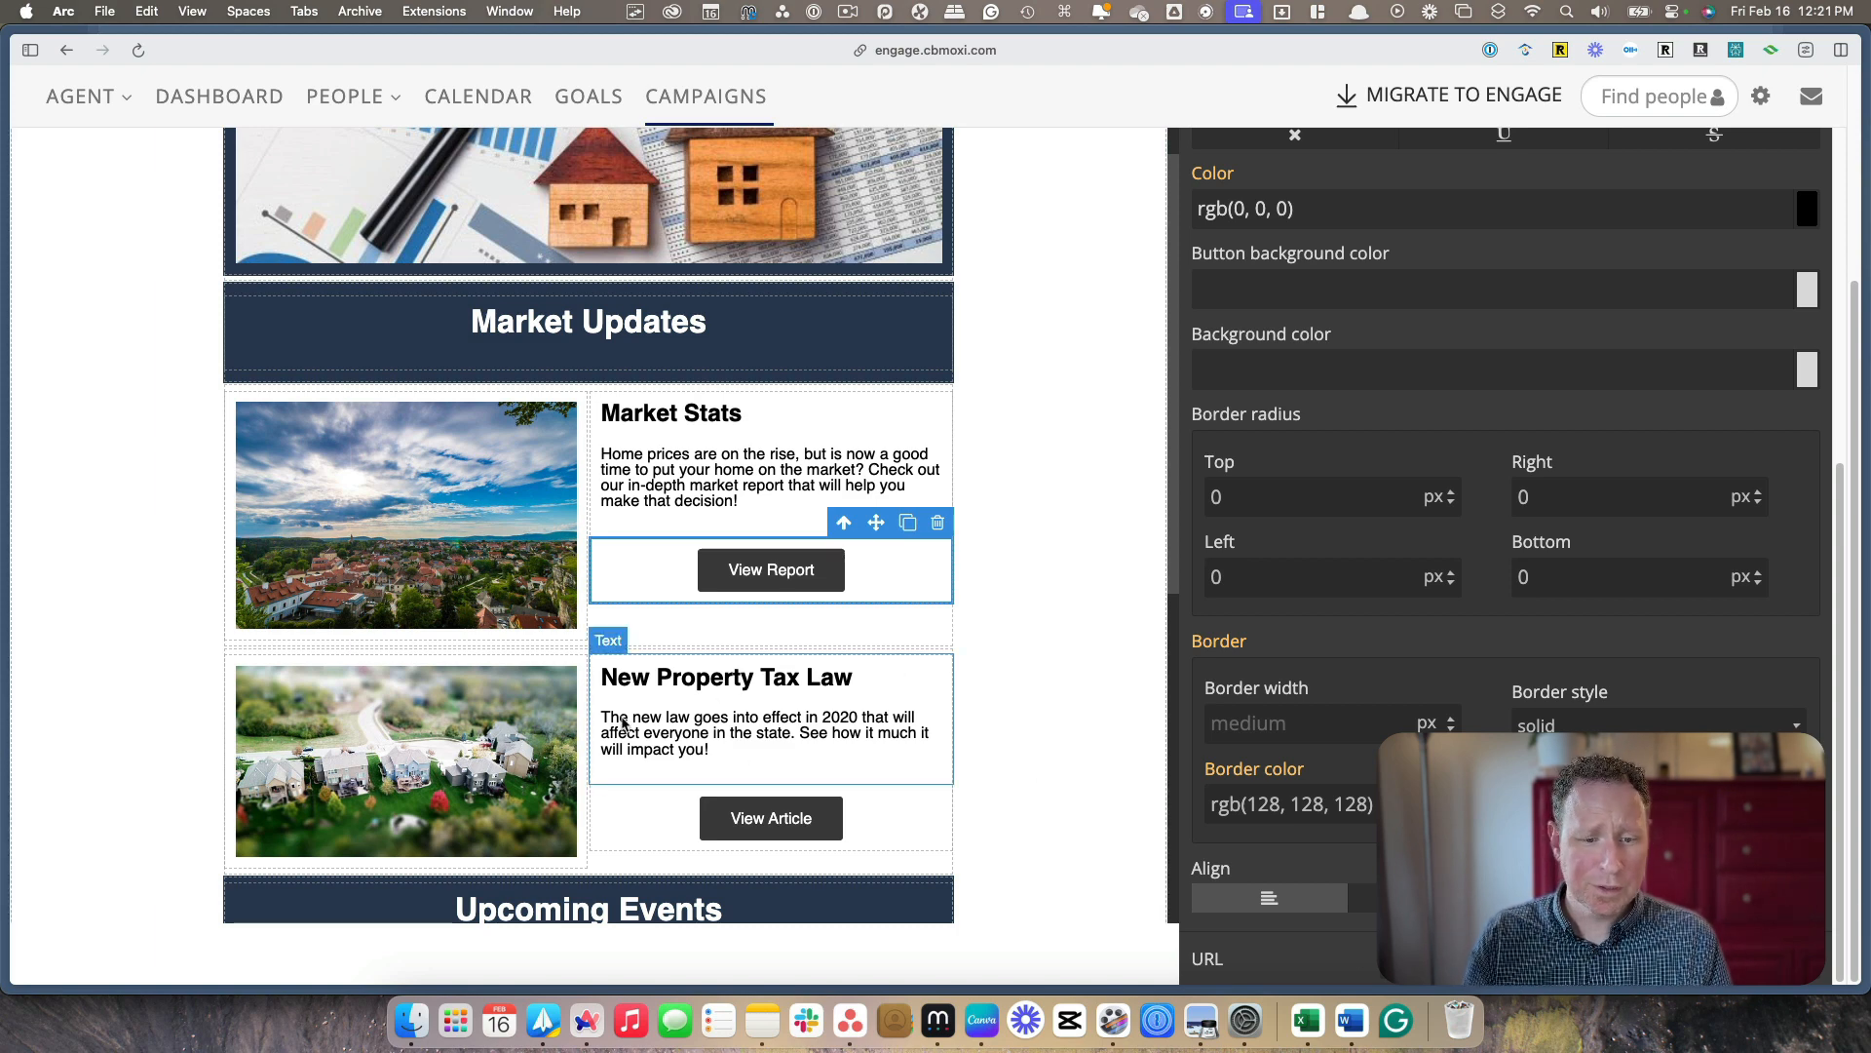
# Review the New Property Tax Law article and the Upcoming Events blocks, including the "View Tips" button, and return to Market Updates
pyautogui.scroll(-1, 677, 755)
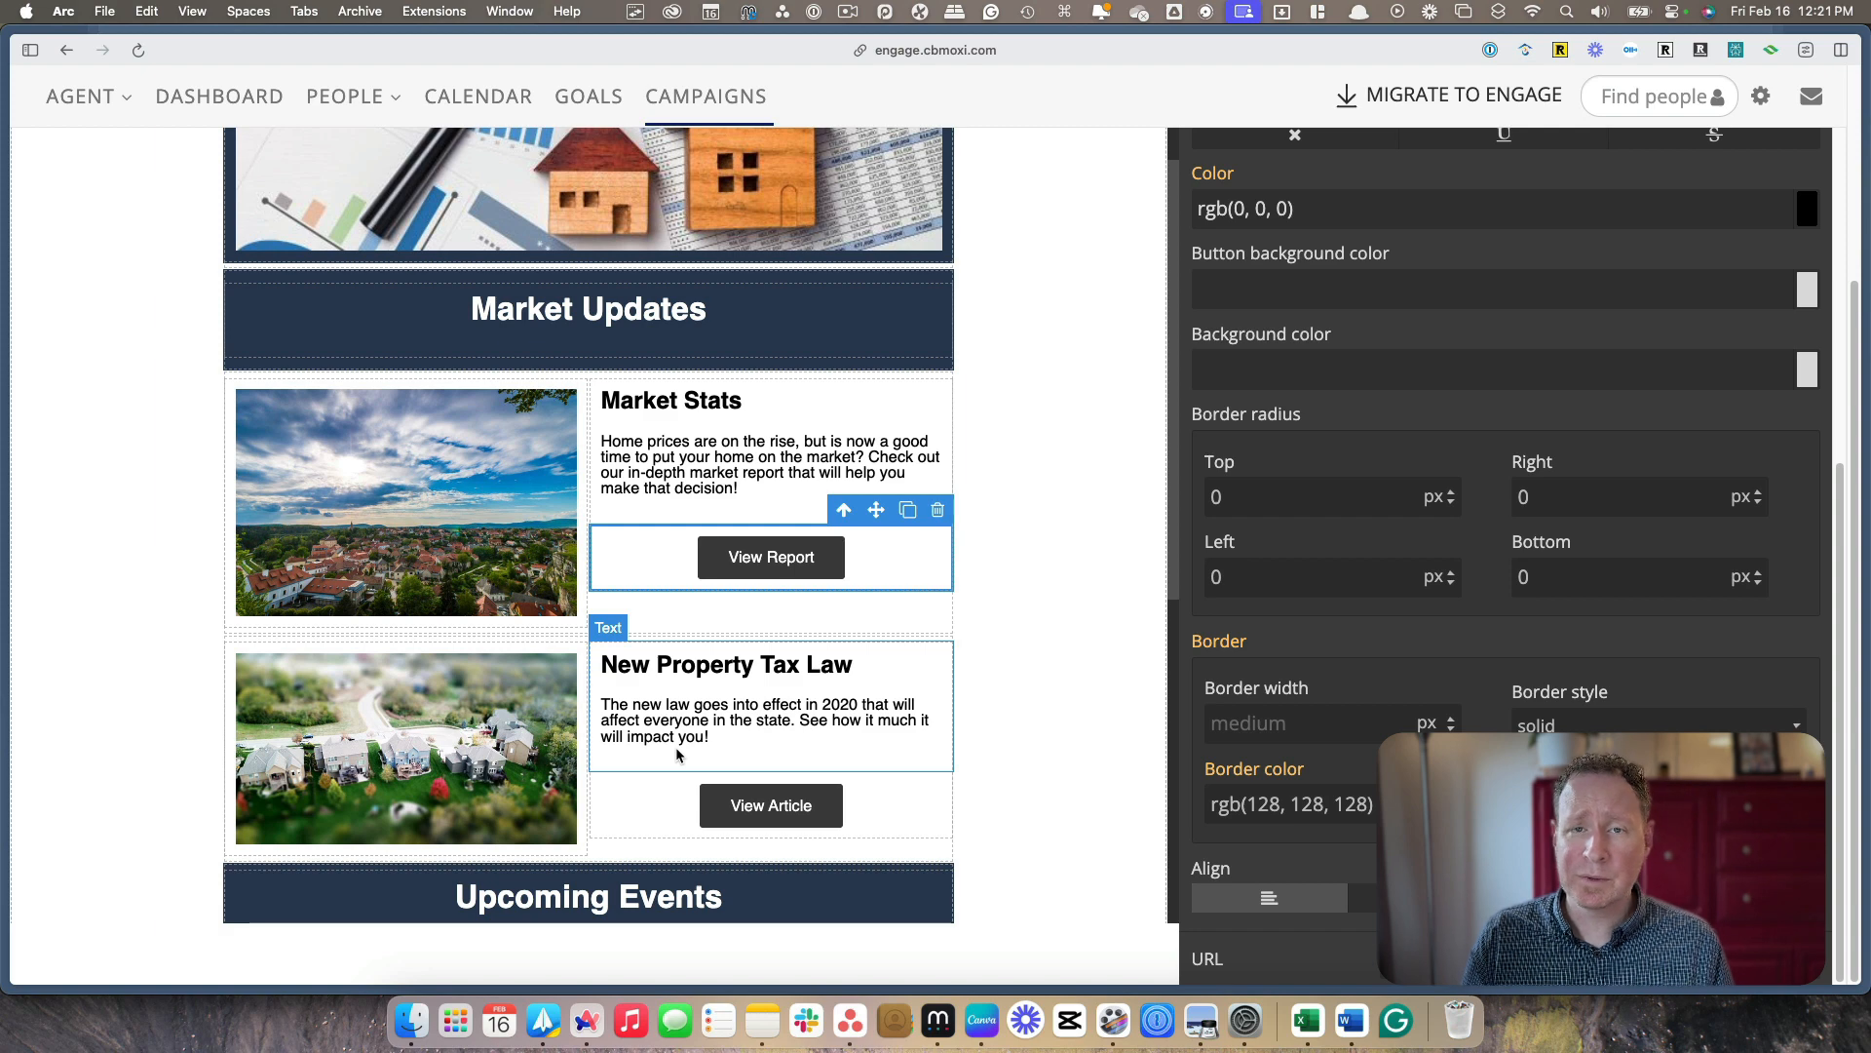
pyautogui.scroll(-5, 682, 756)
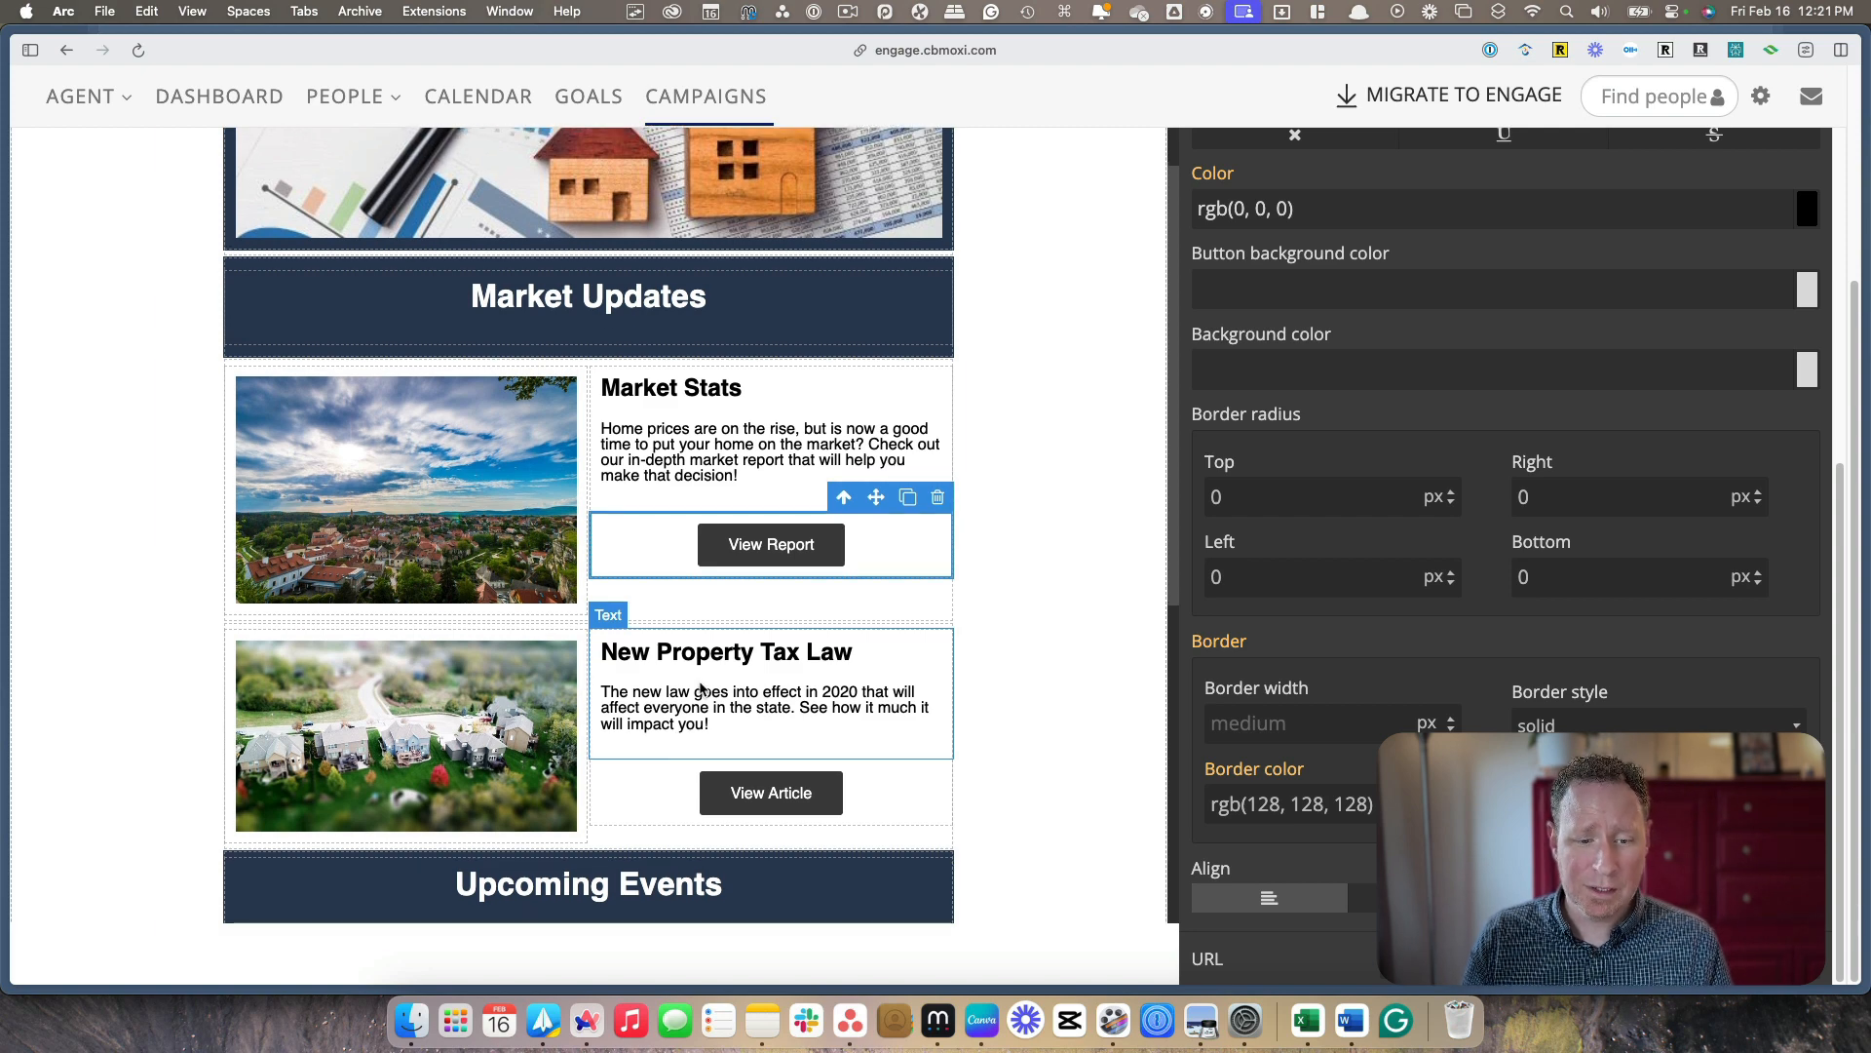
pyautogui.scroll(-12, 706, 692)
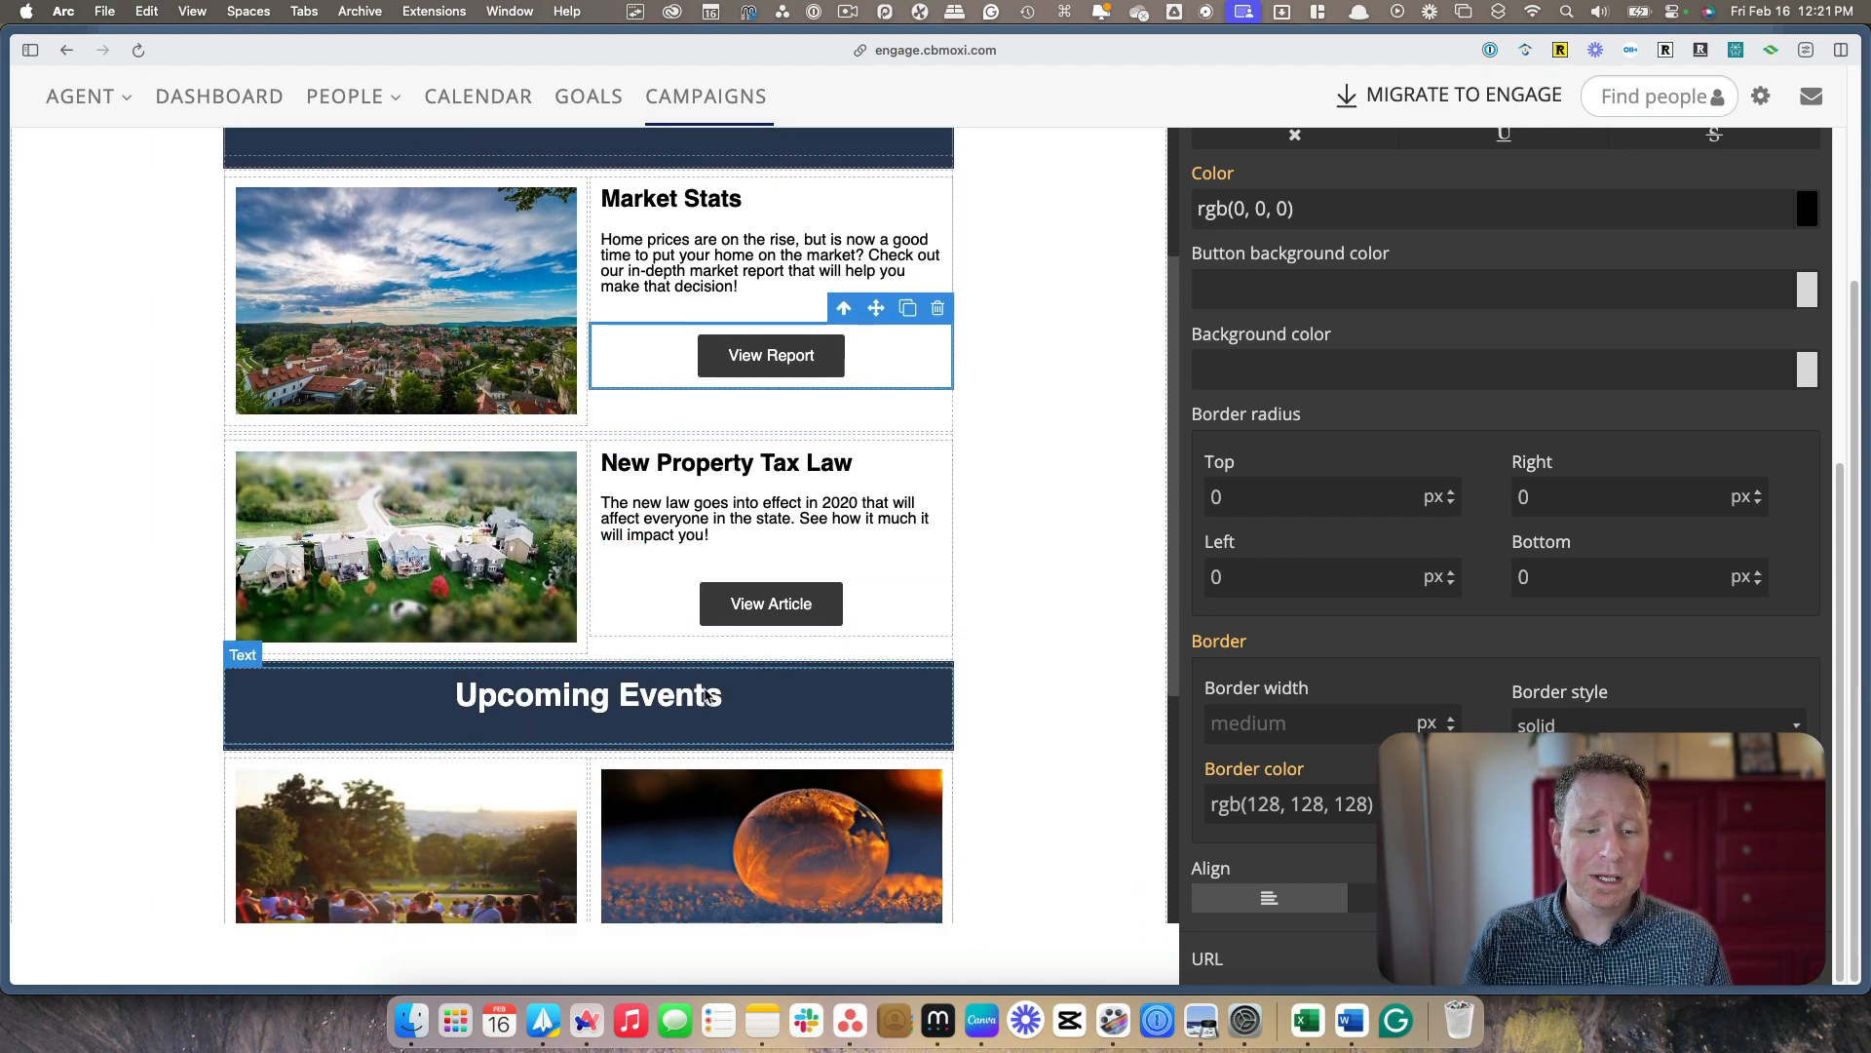
pyautogui.scroll(-15, 706, 692)
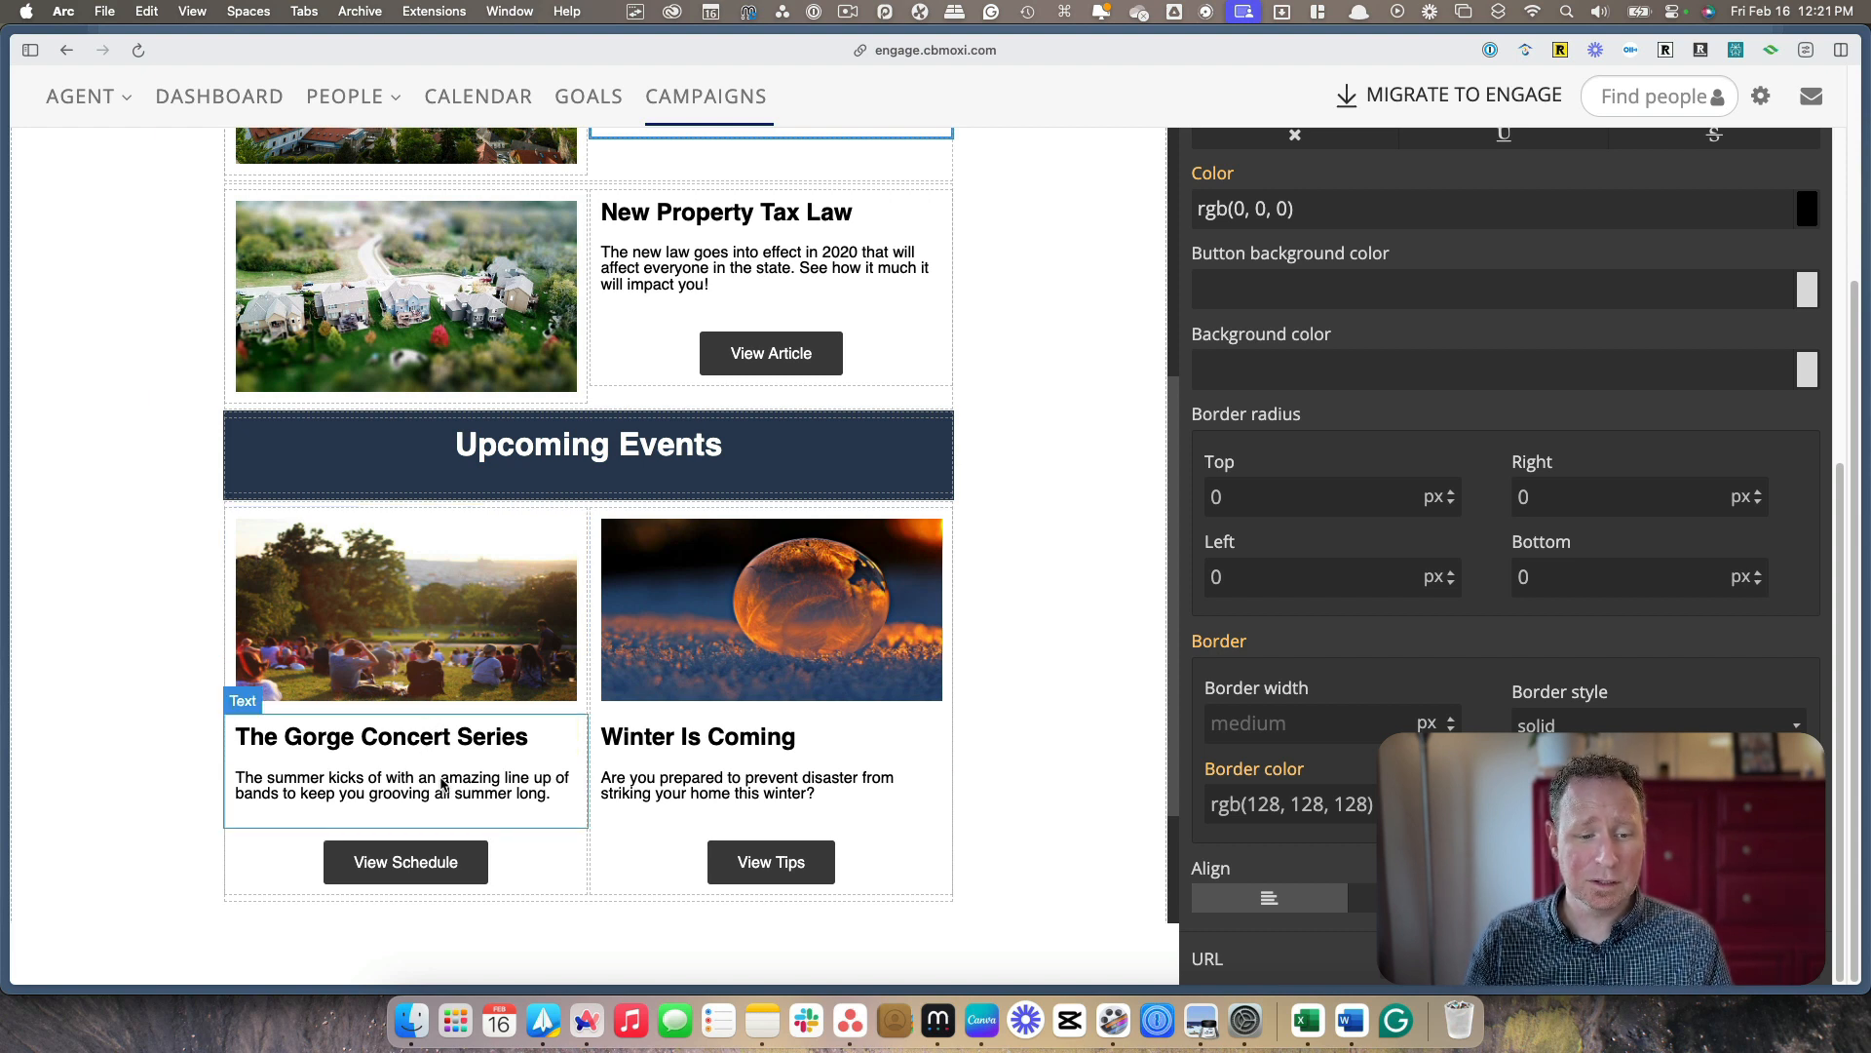
pyautogui.click(776, 863)
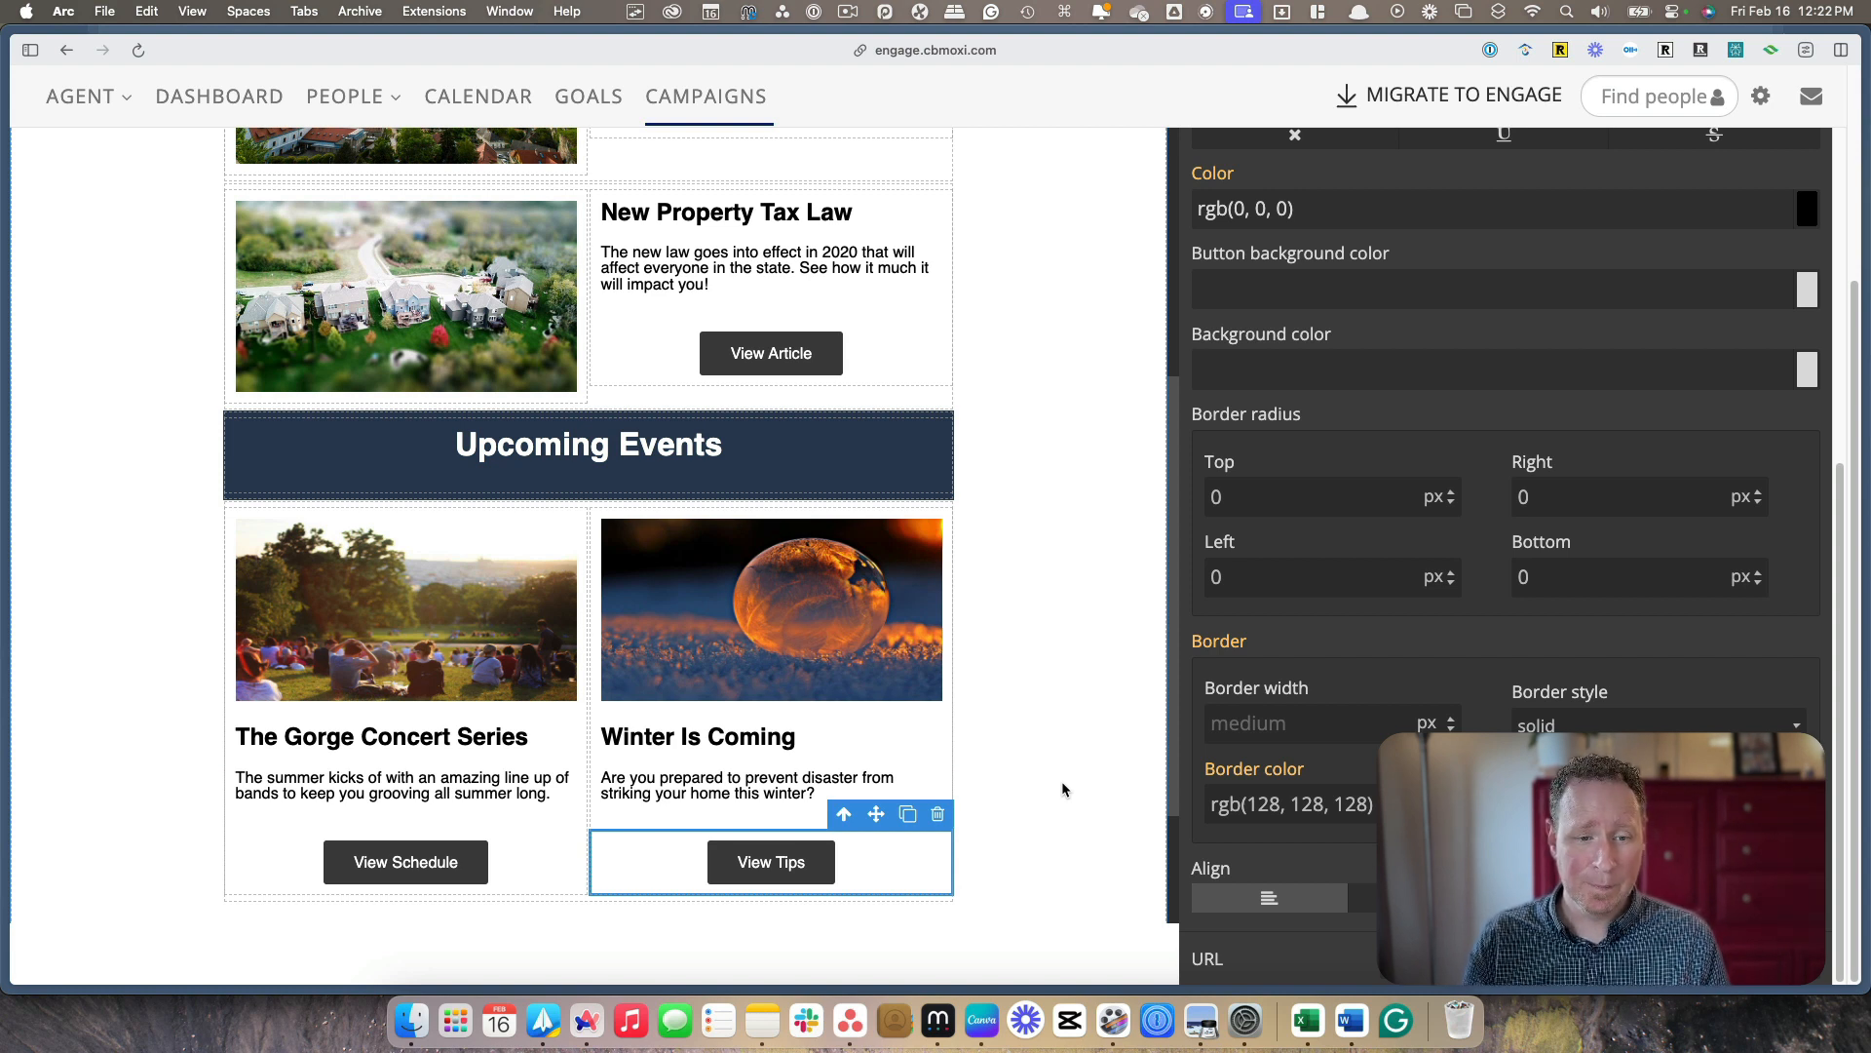
pyautogui.scroll(5, 1060, 786)
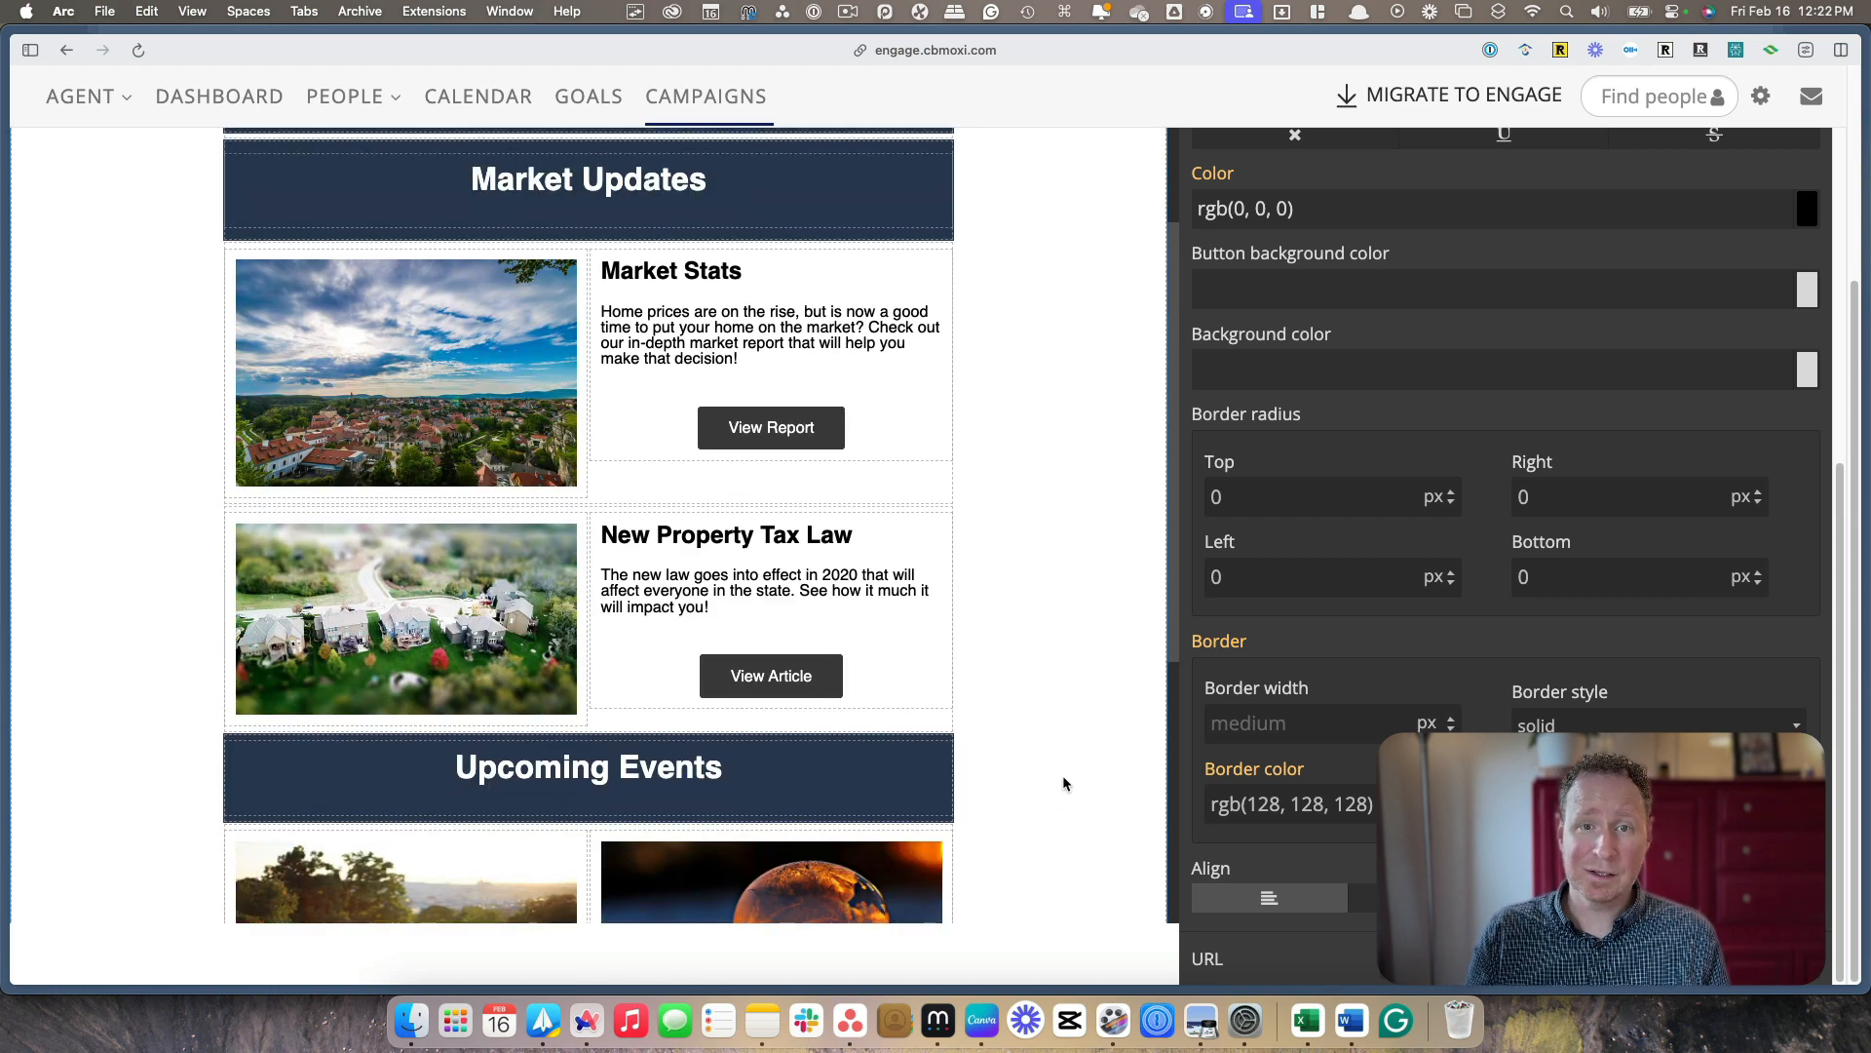
pyautogui.scroll(1, 1062, 783)
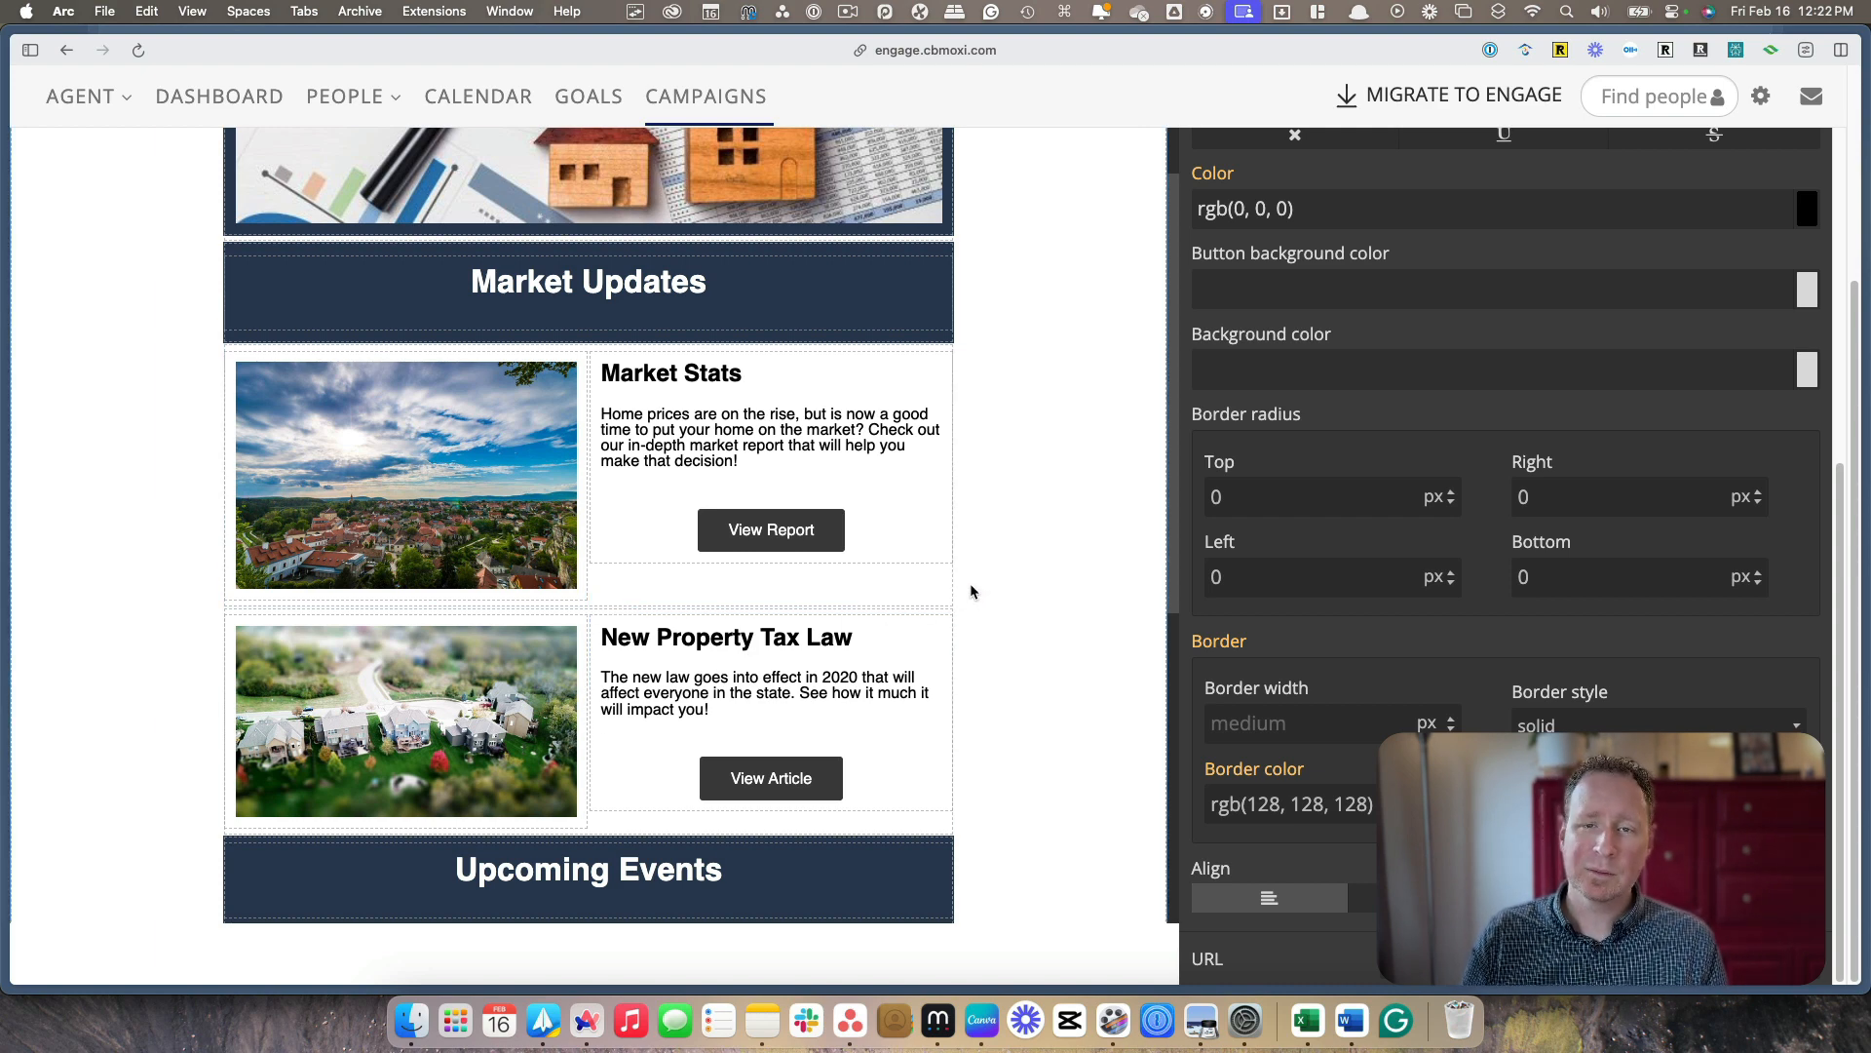
pyautogui.scroll(1, 970, 596)
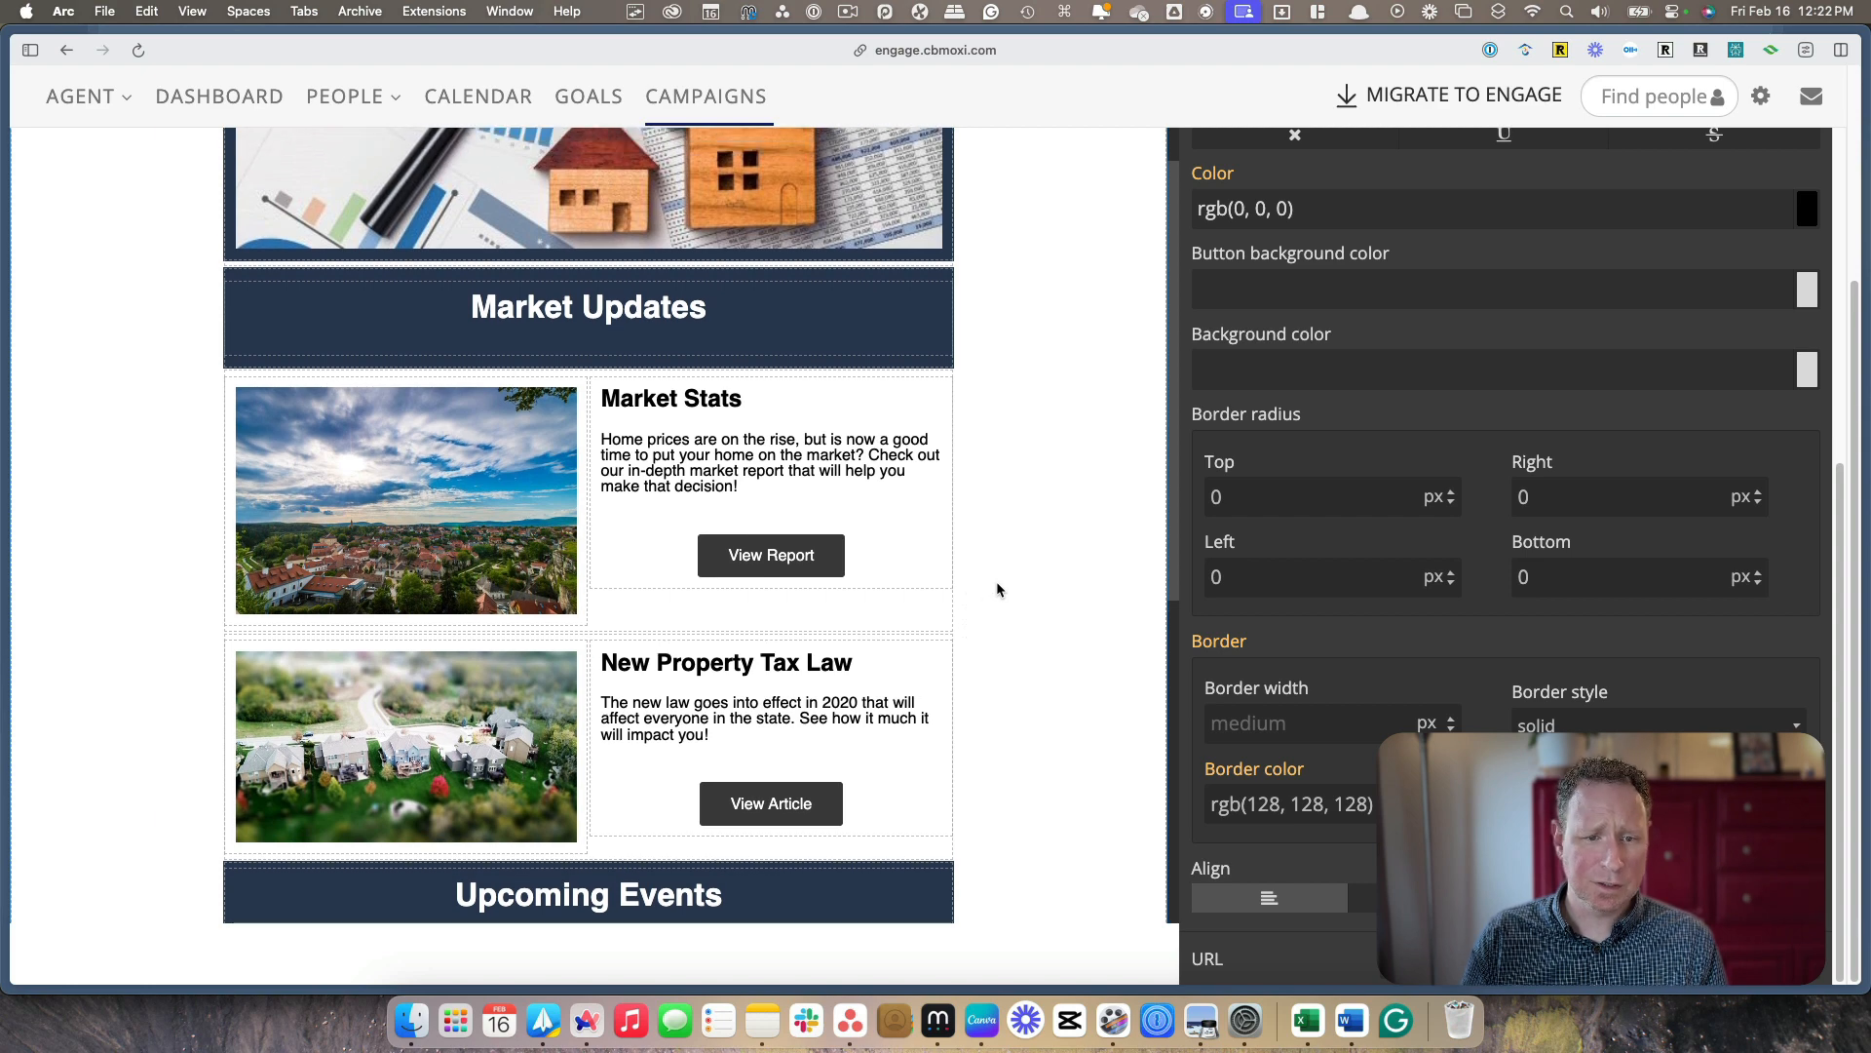
pyautogui.scroll(3, 1049, 591)
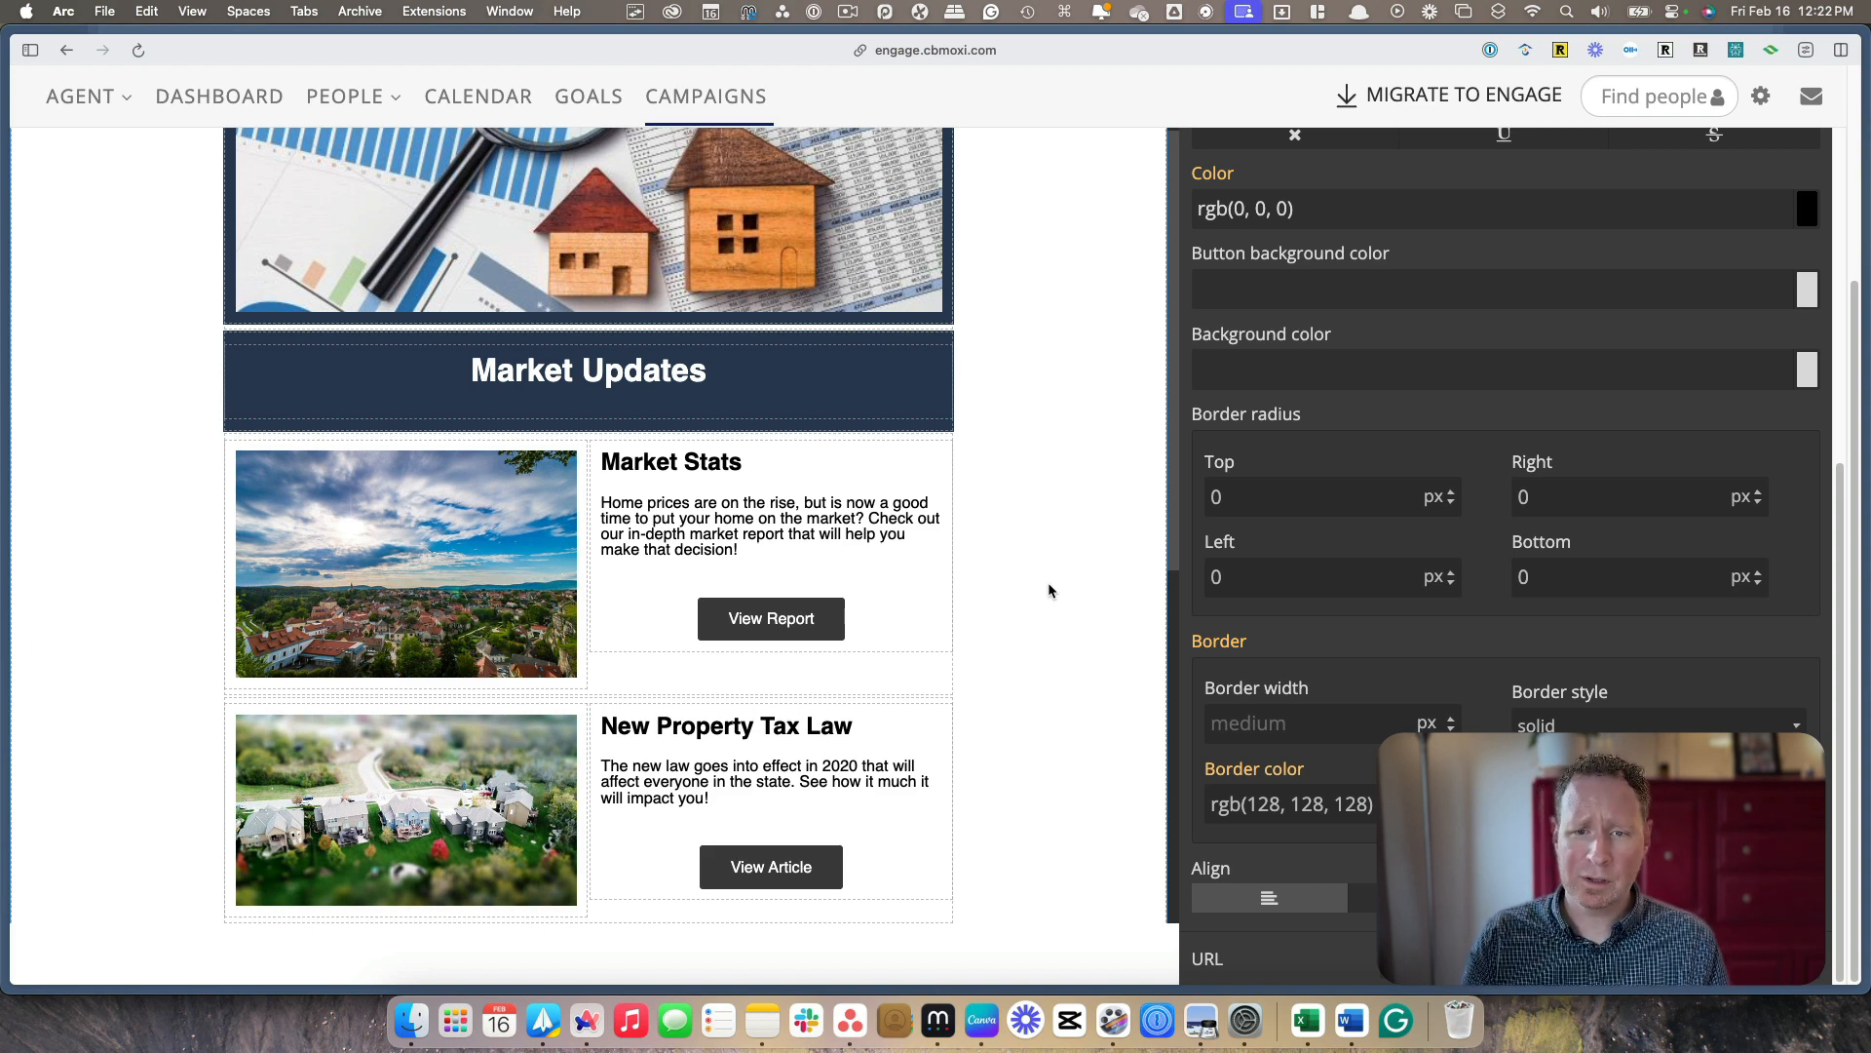
# Finish editing the newsletter's content and save the Newsletter Template email
pyautogui.scroll(3, 1048, 585)
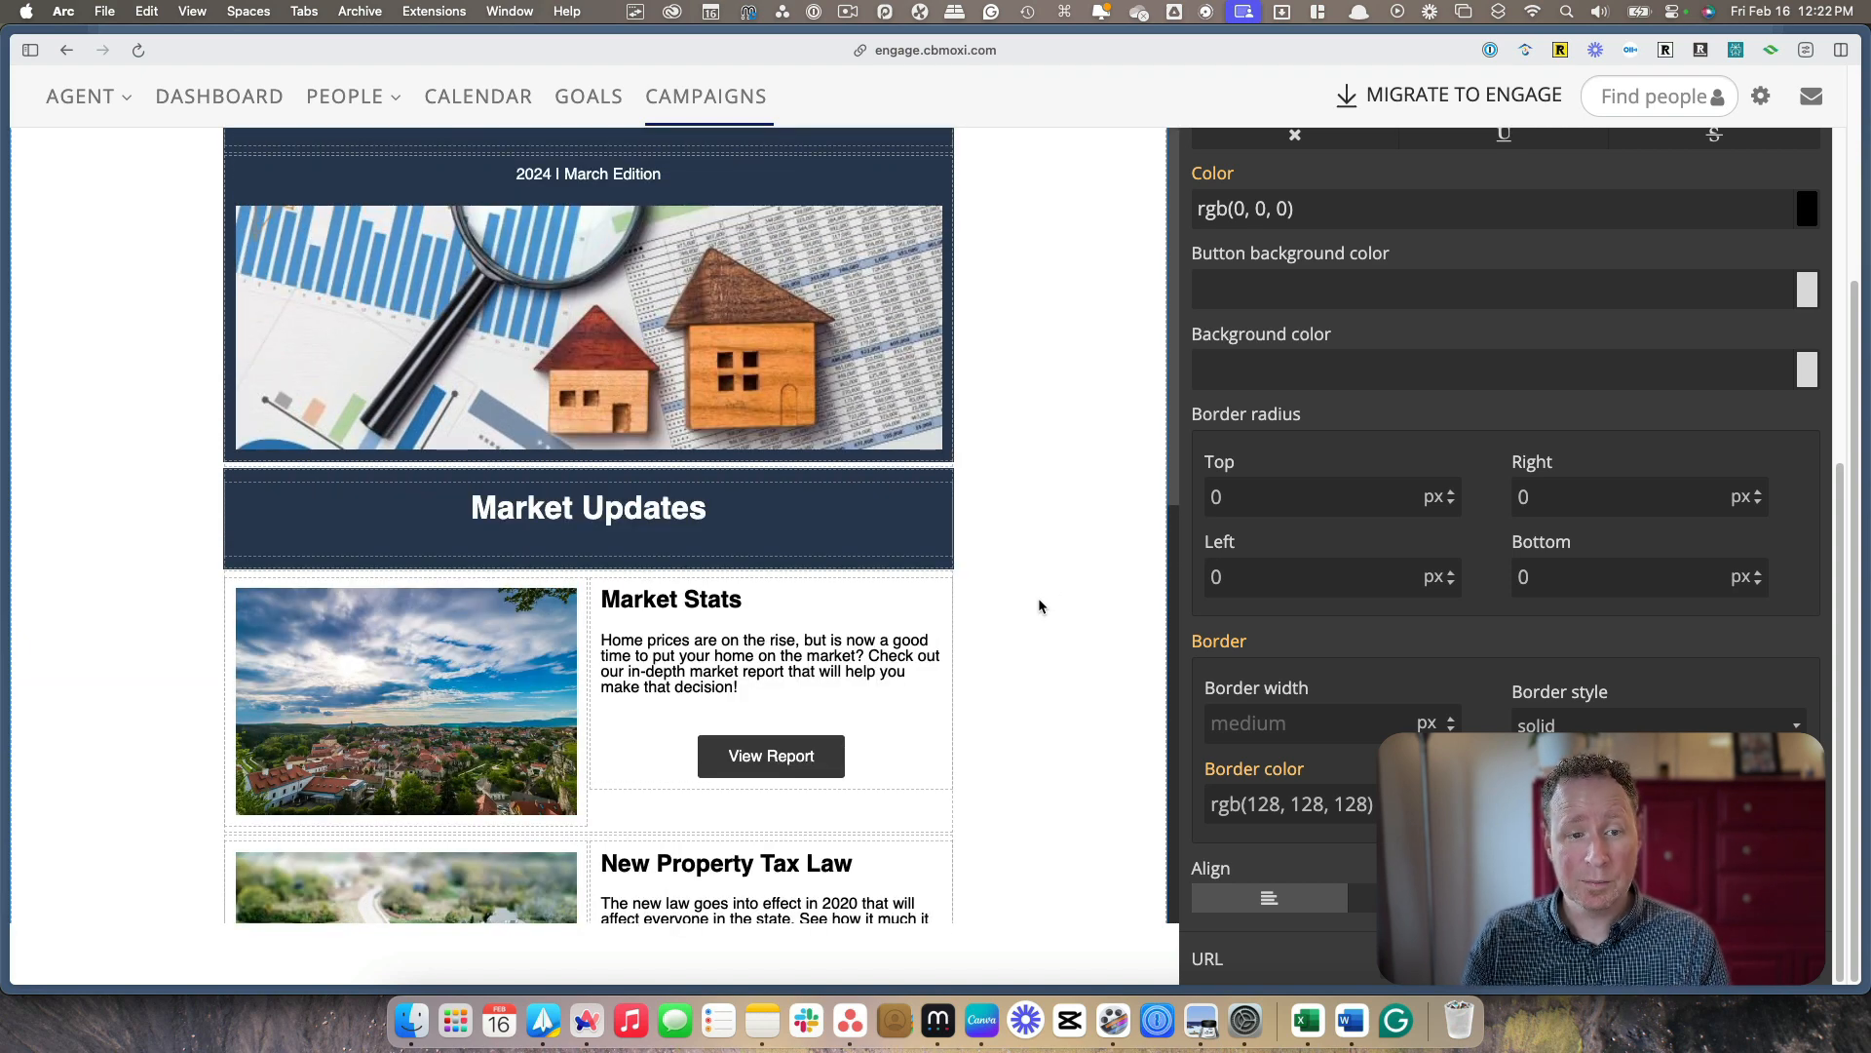
pyautogui.scroll(3, 1039, 596)
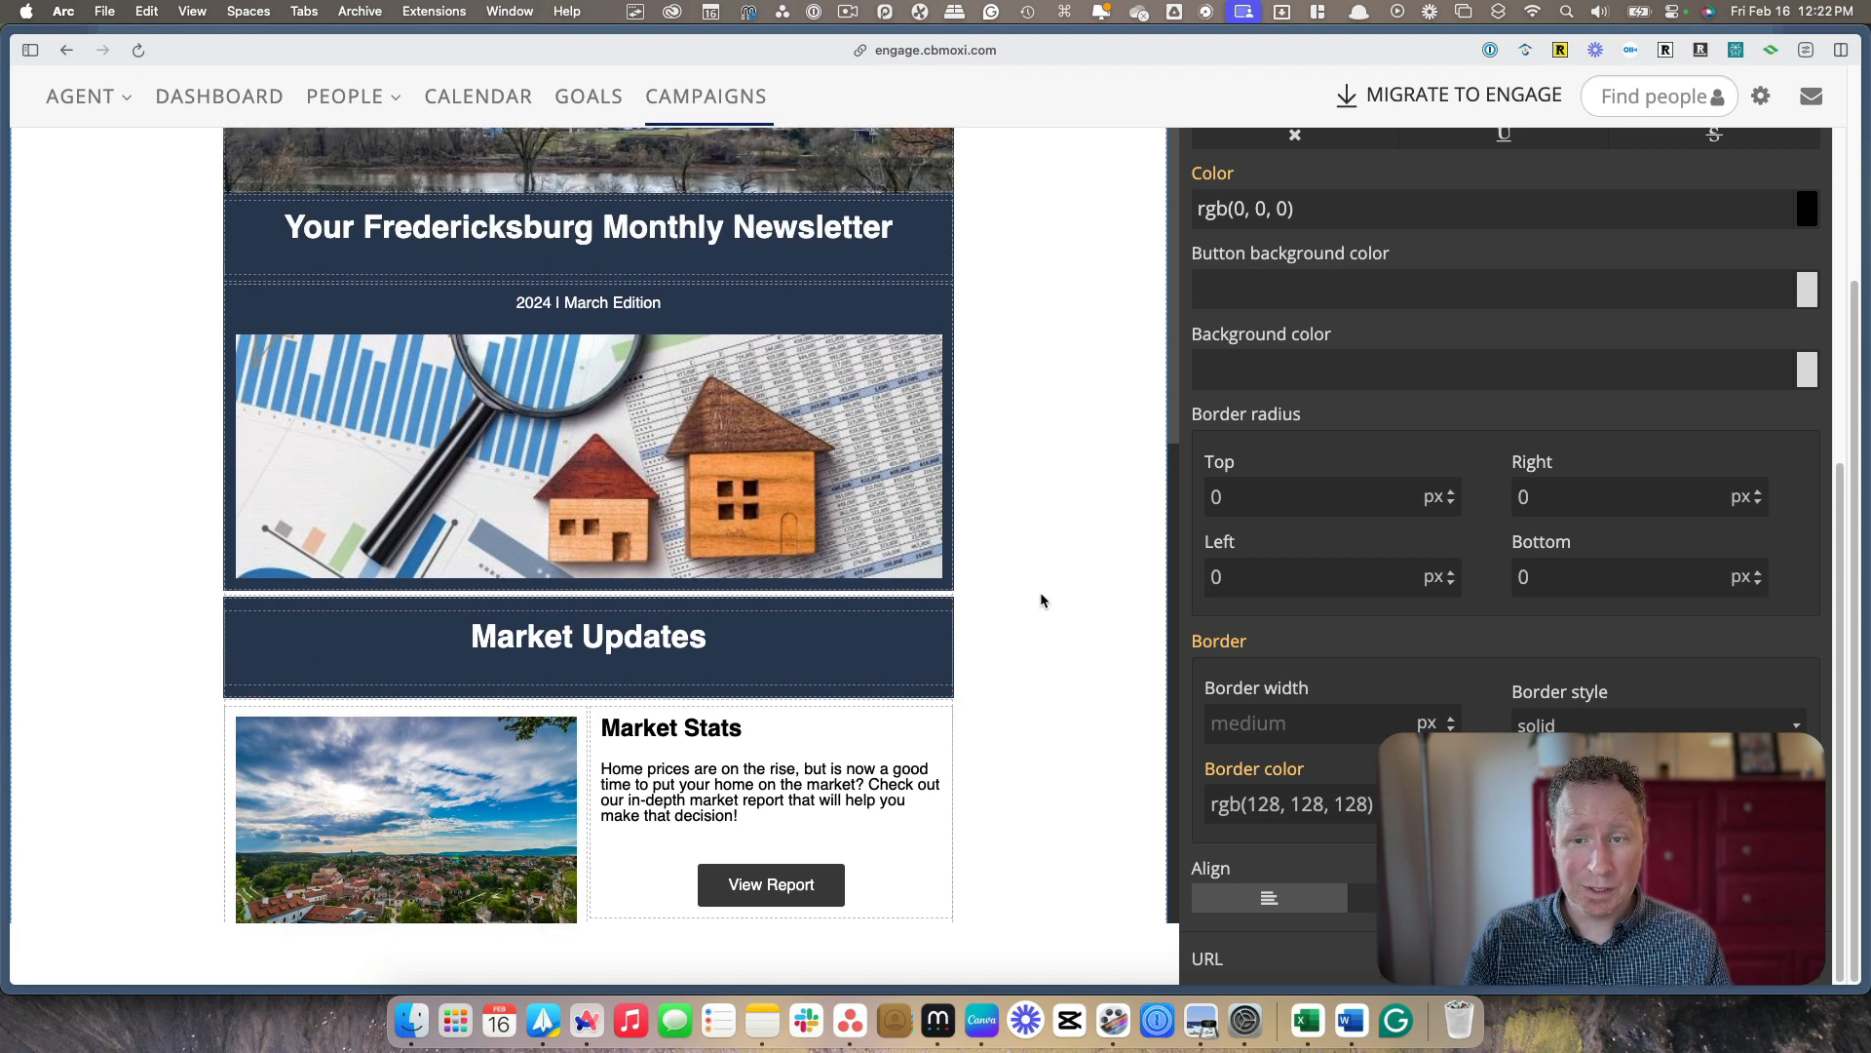
pyautogui.scroll(5, 1043, 596)
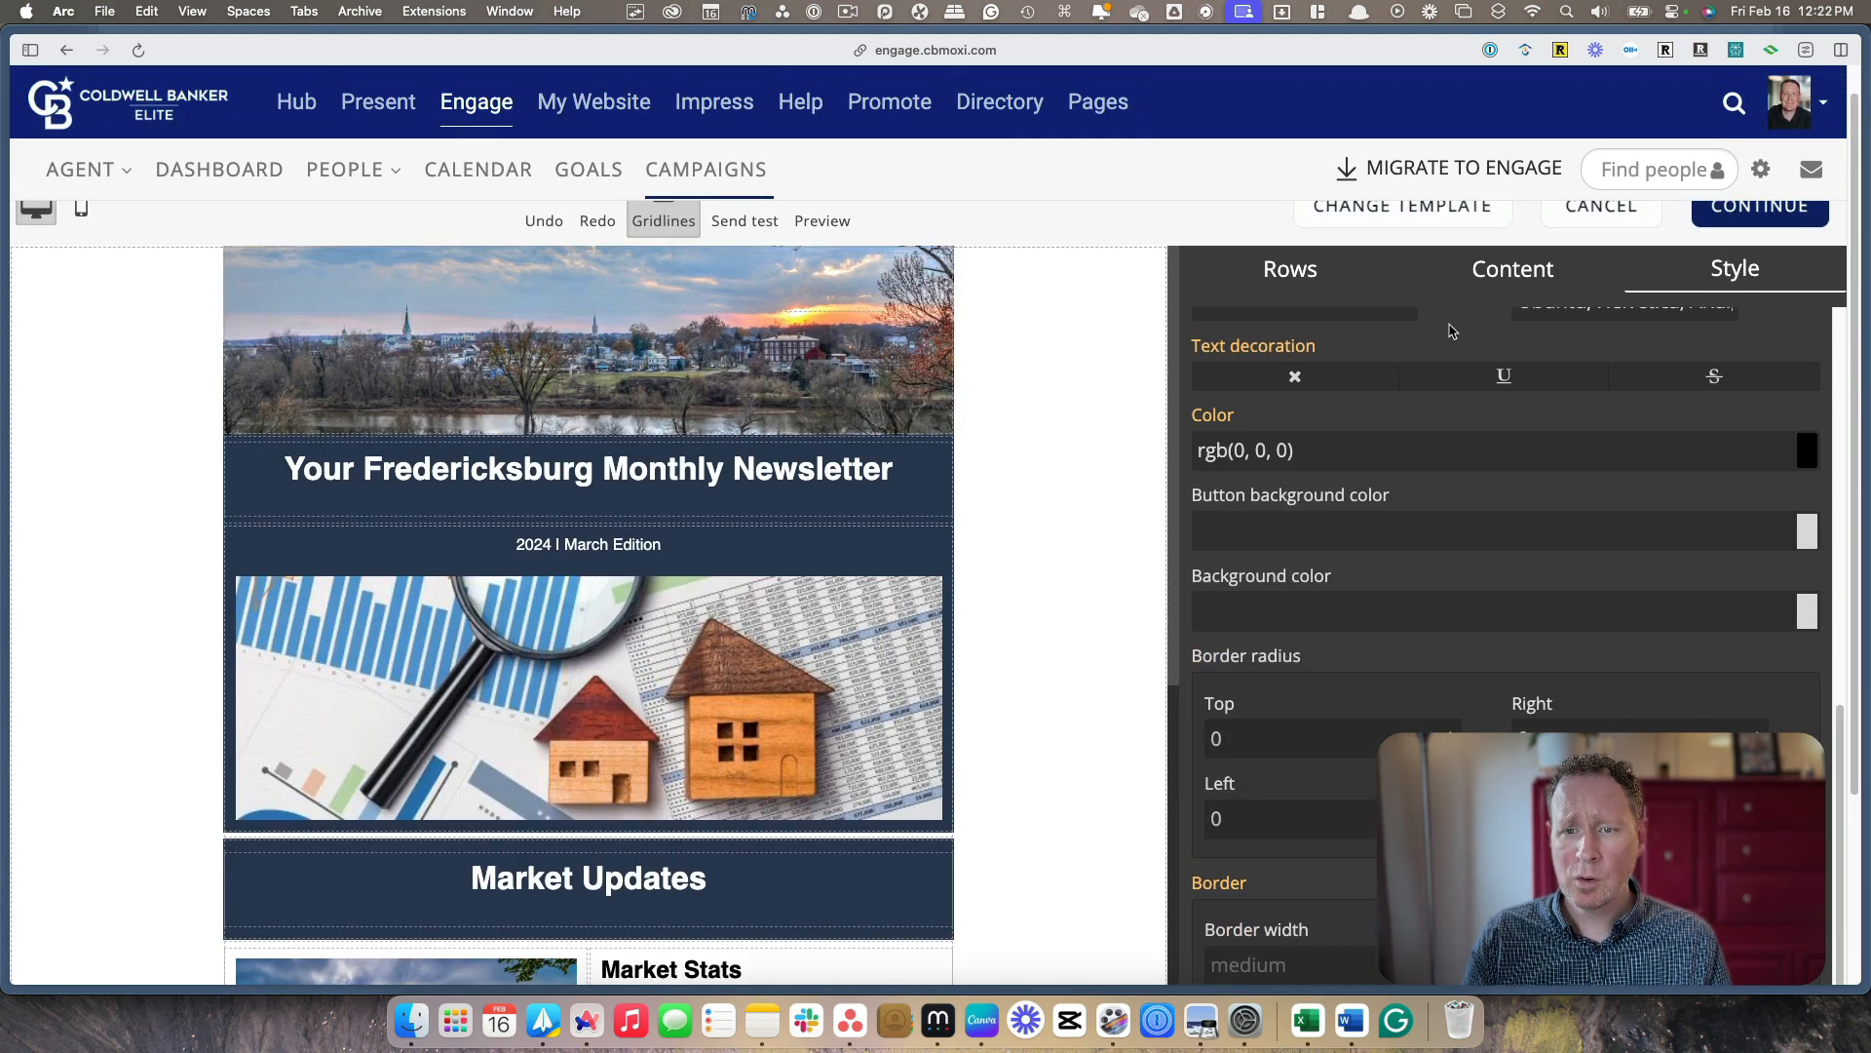
pyautogui.click(1740, 216)
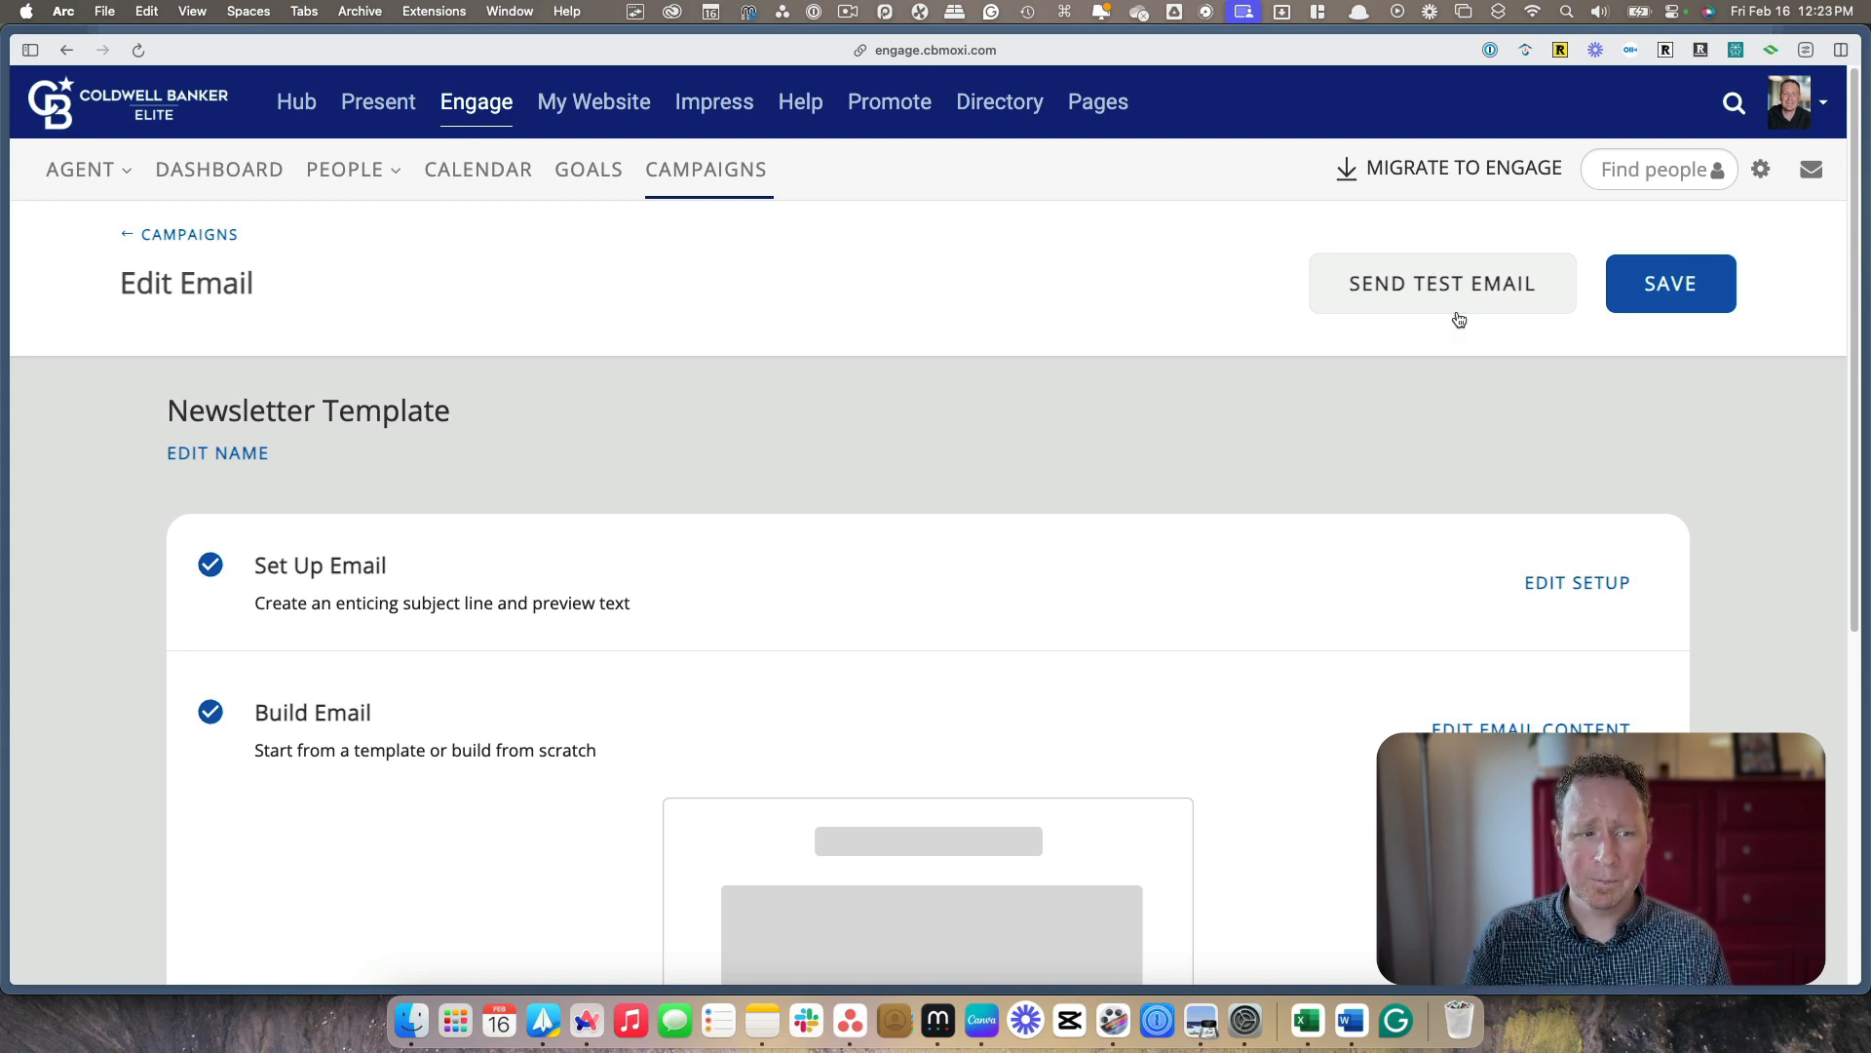
pyautogui.click(1668, 295)
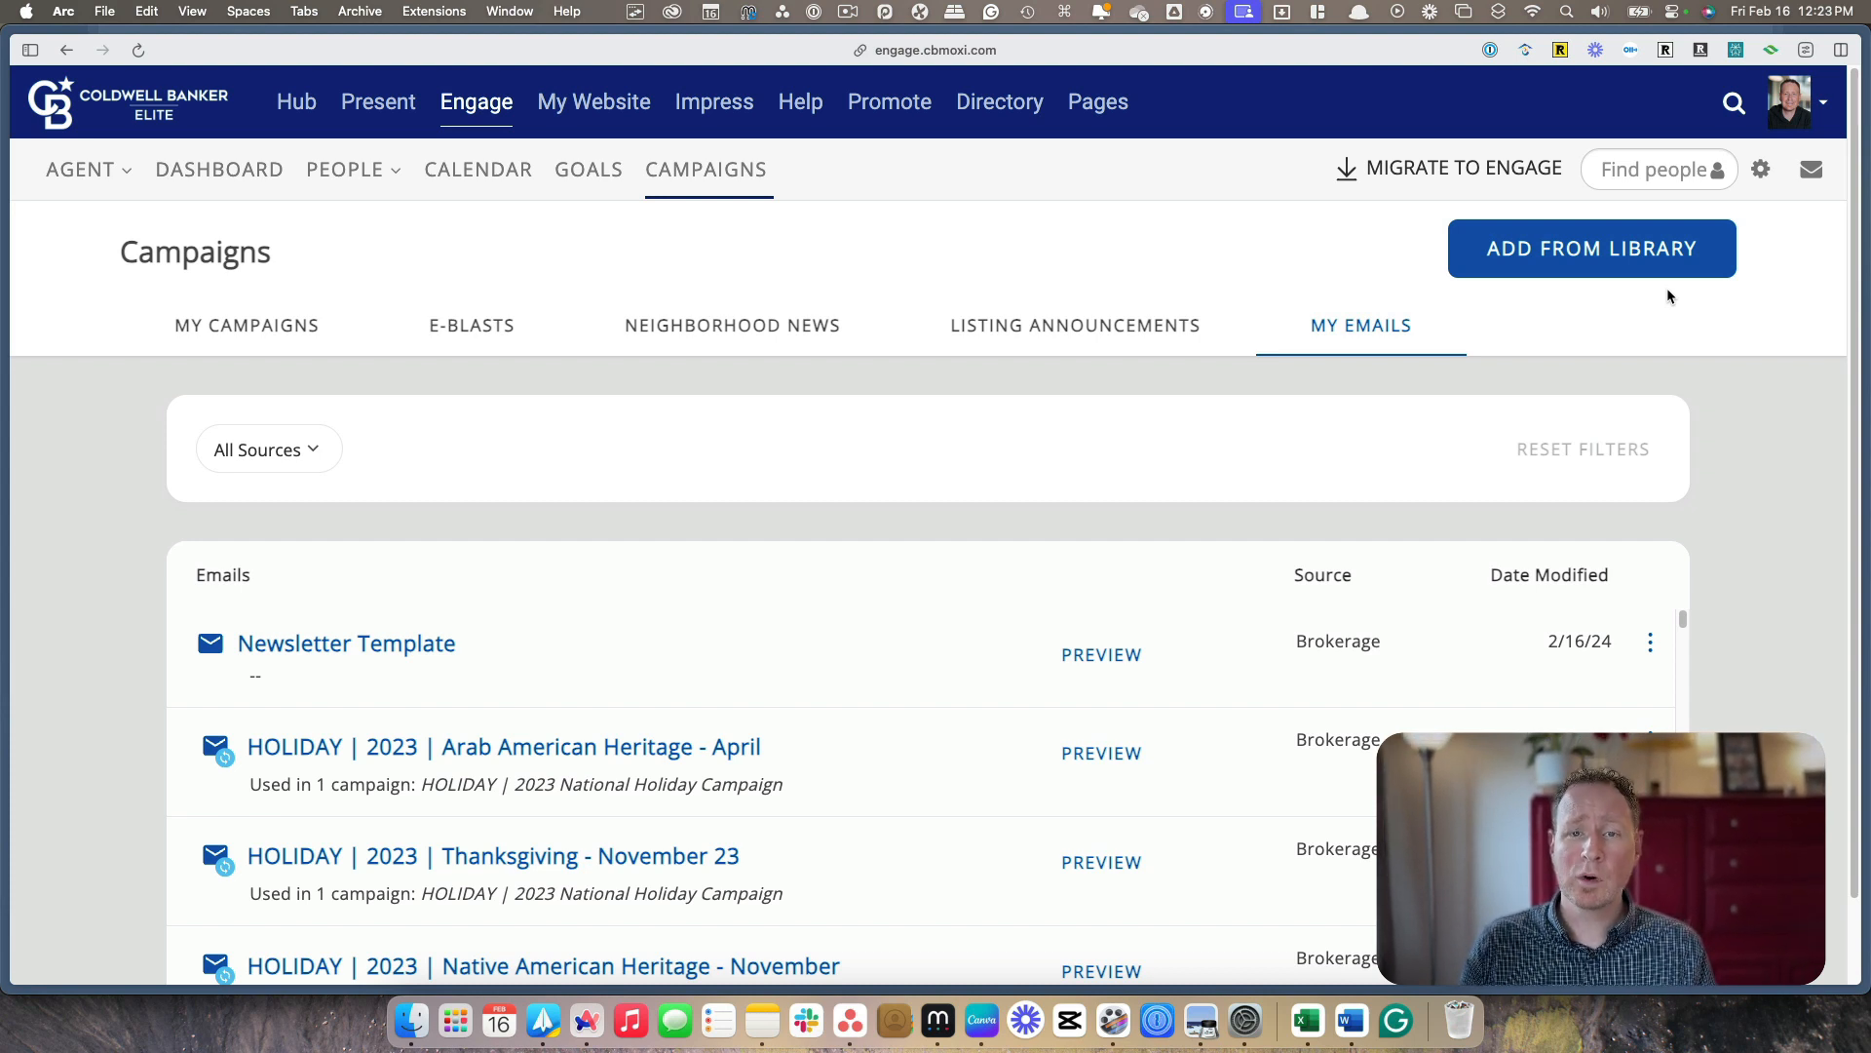
# Look over the People overview page with its sales flow and recommended actions
pyautogui.click(357, 185)
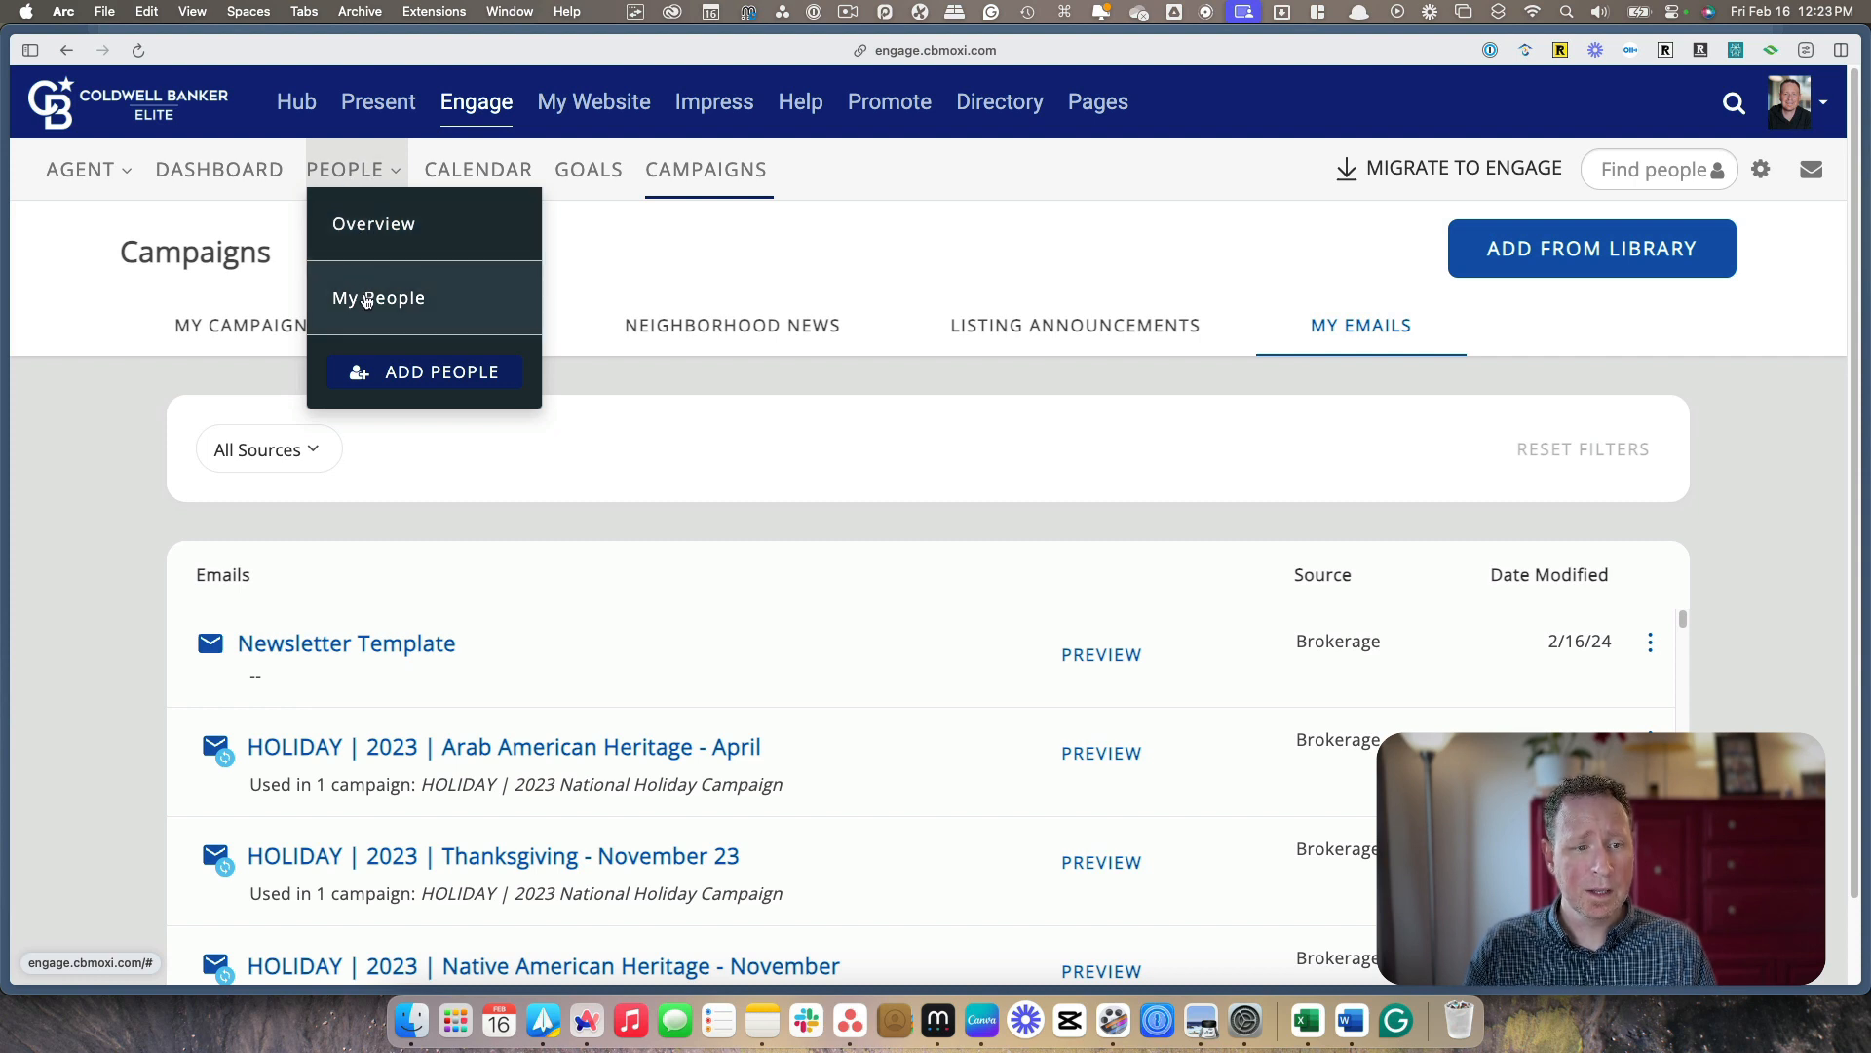
pyautogui.click(378, 228)
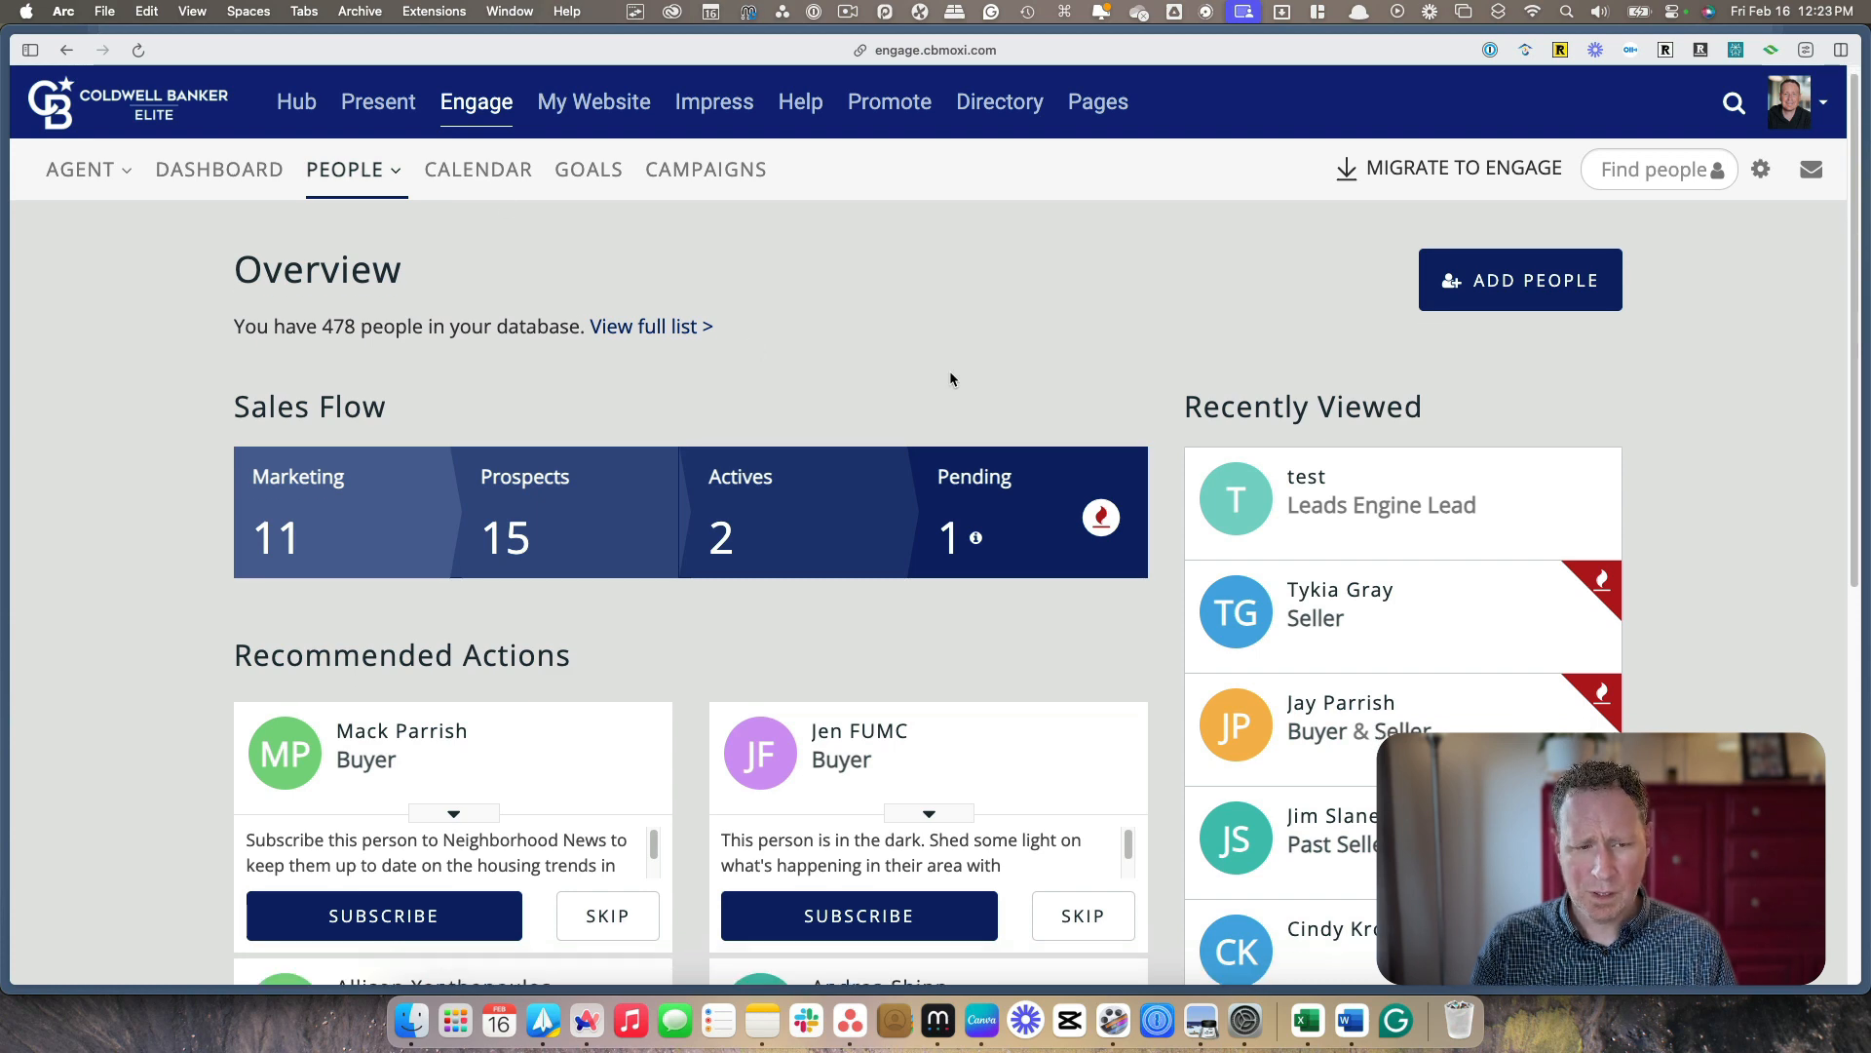
pyautogui.scroll(-5, 949, 370)
pyautogui.scroll(5, 950, 437)
# Create a new contact group named Newsletter from the My People list and close the group editor
pyautogui.click(354, 169)
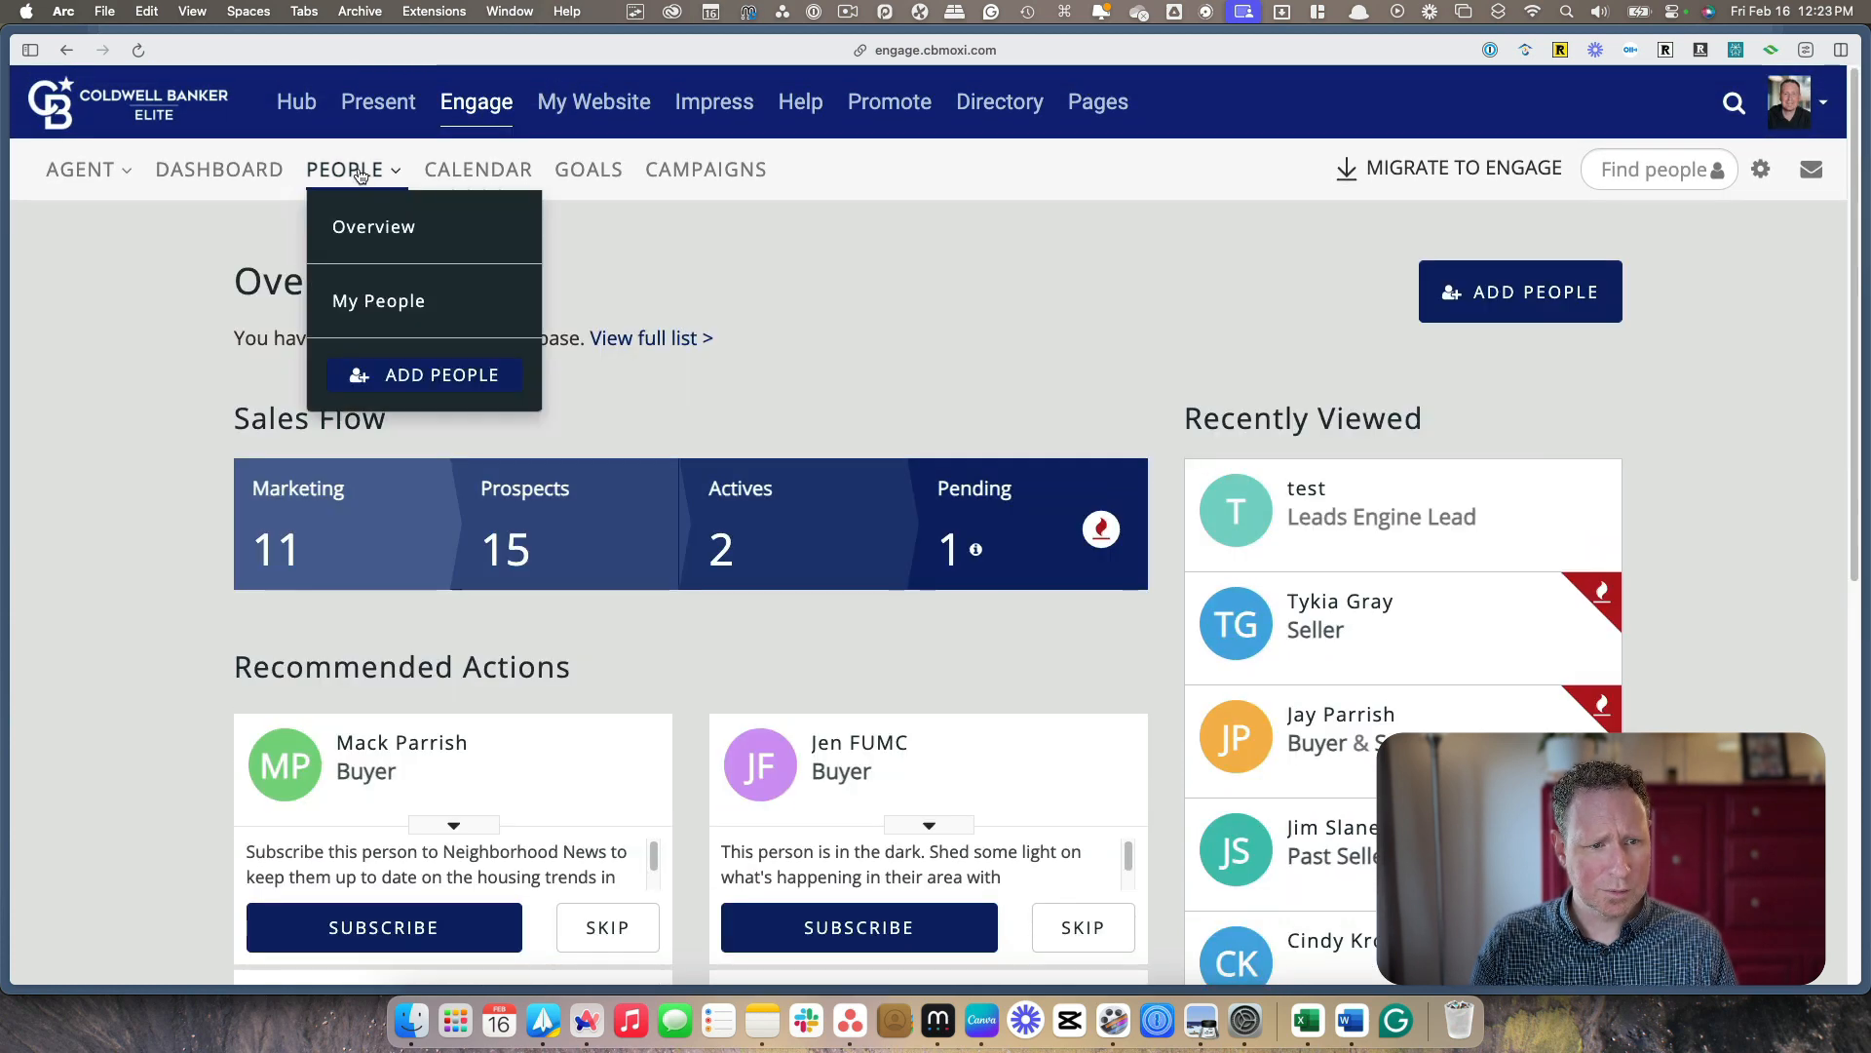
pyautogui.click(362, 297)
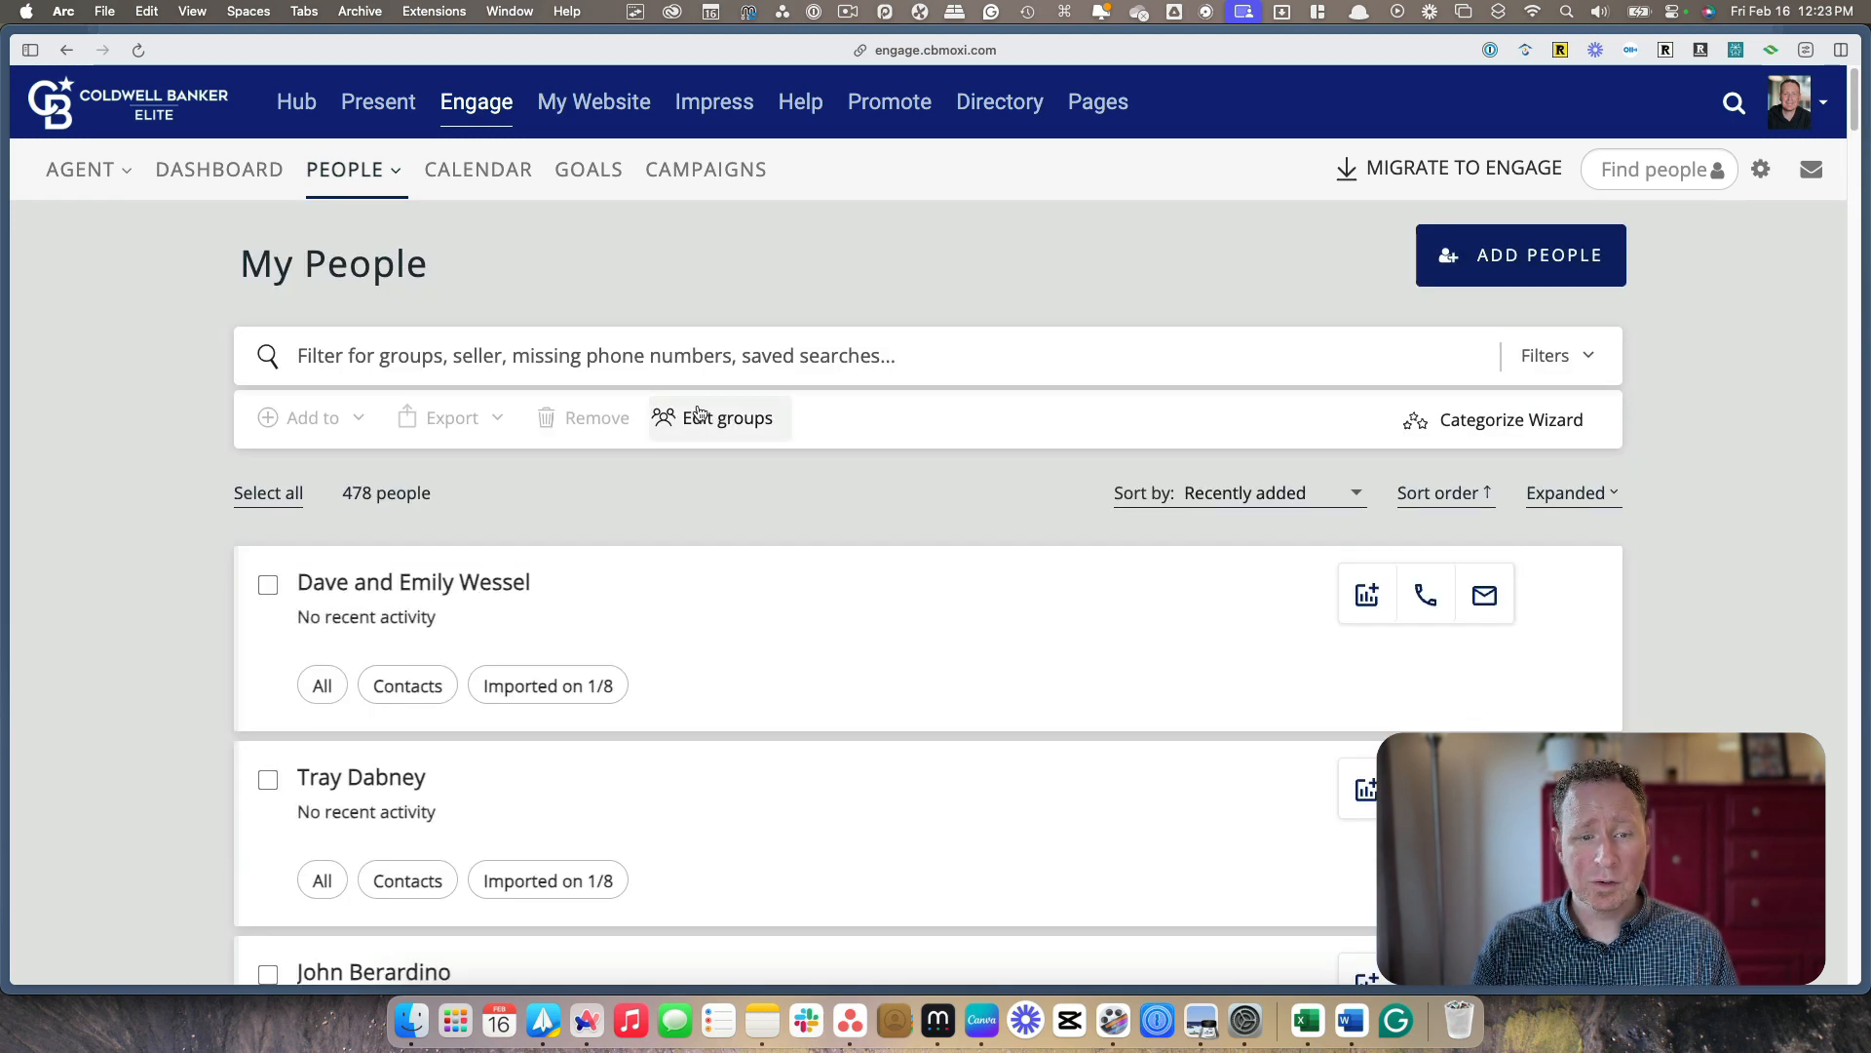
pyautogui.click(716, 419)
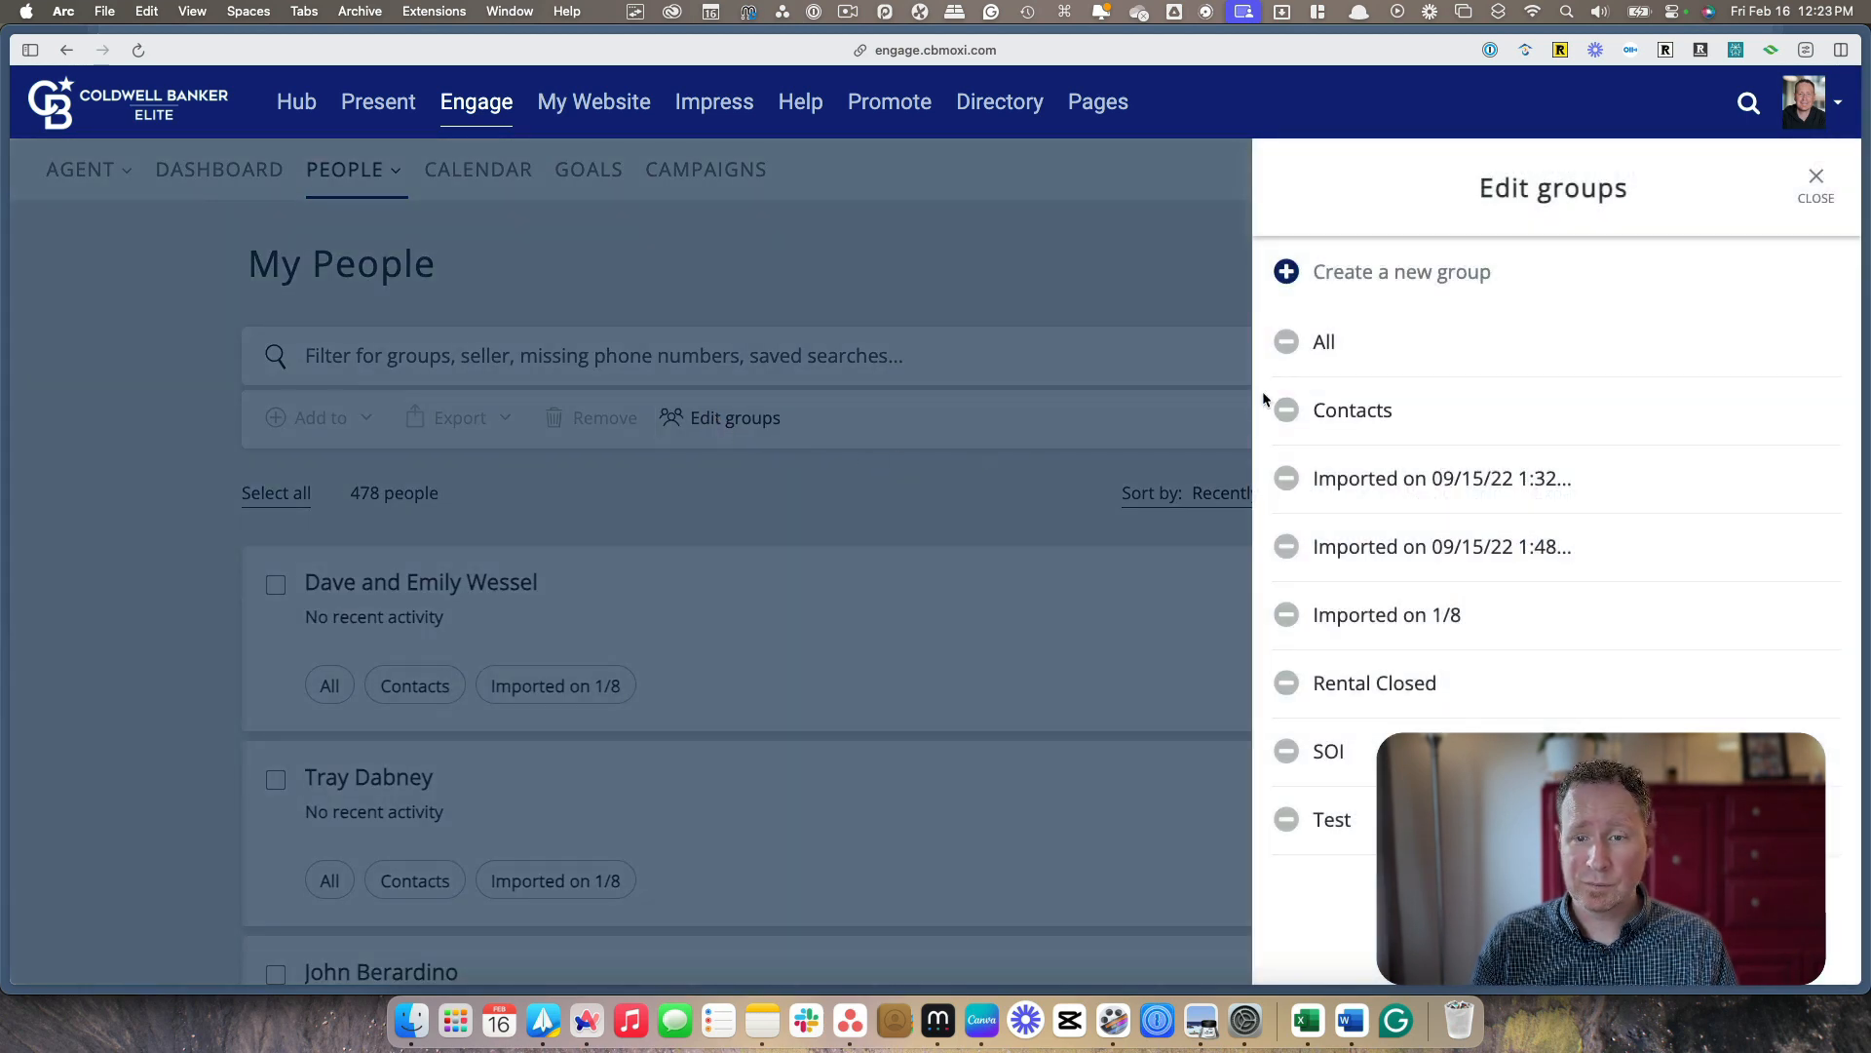
pyautogui.click(1368, 276)
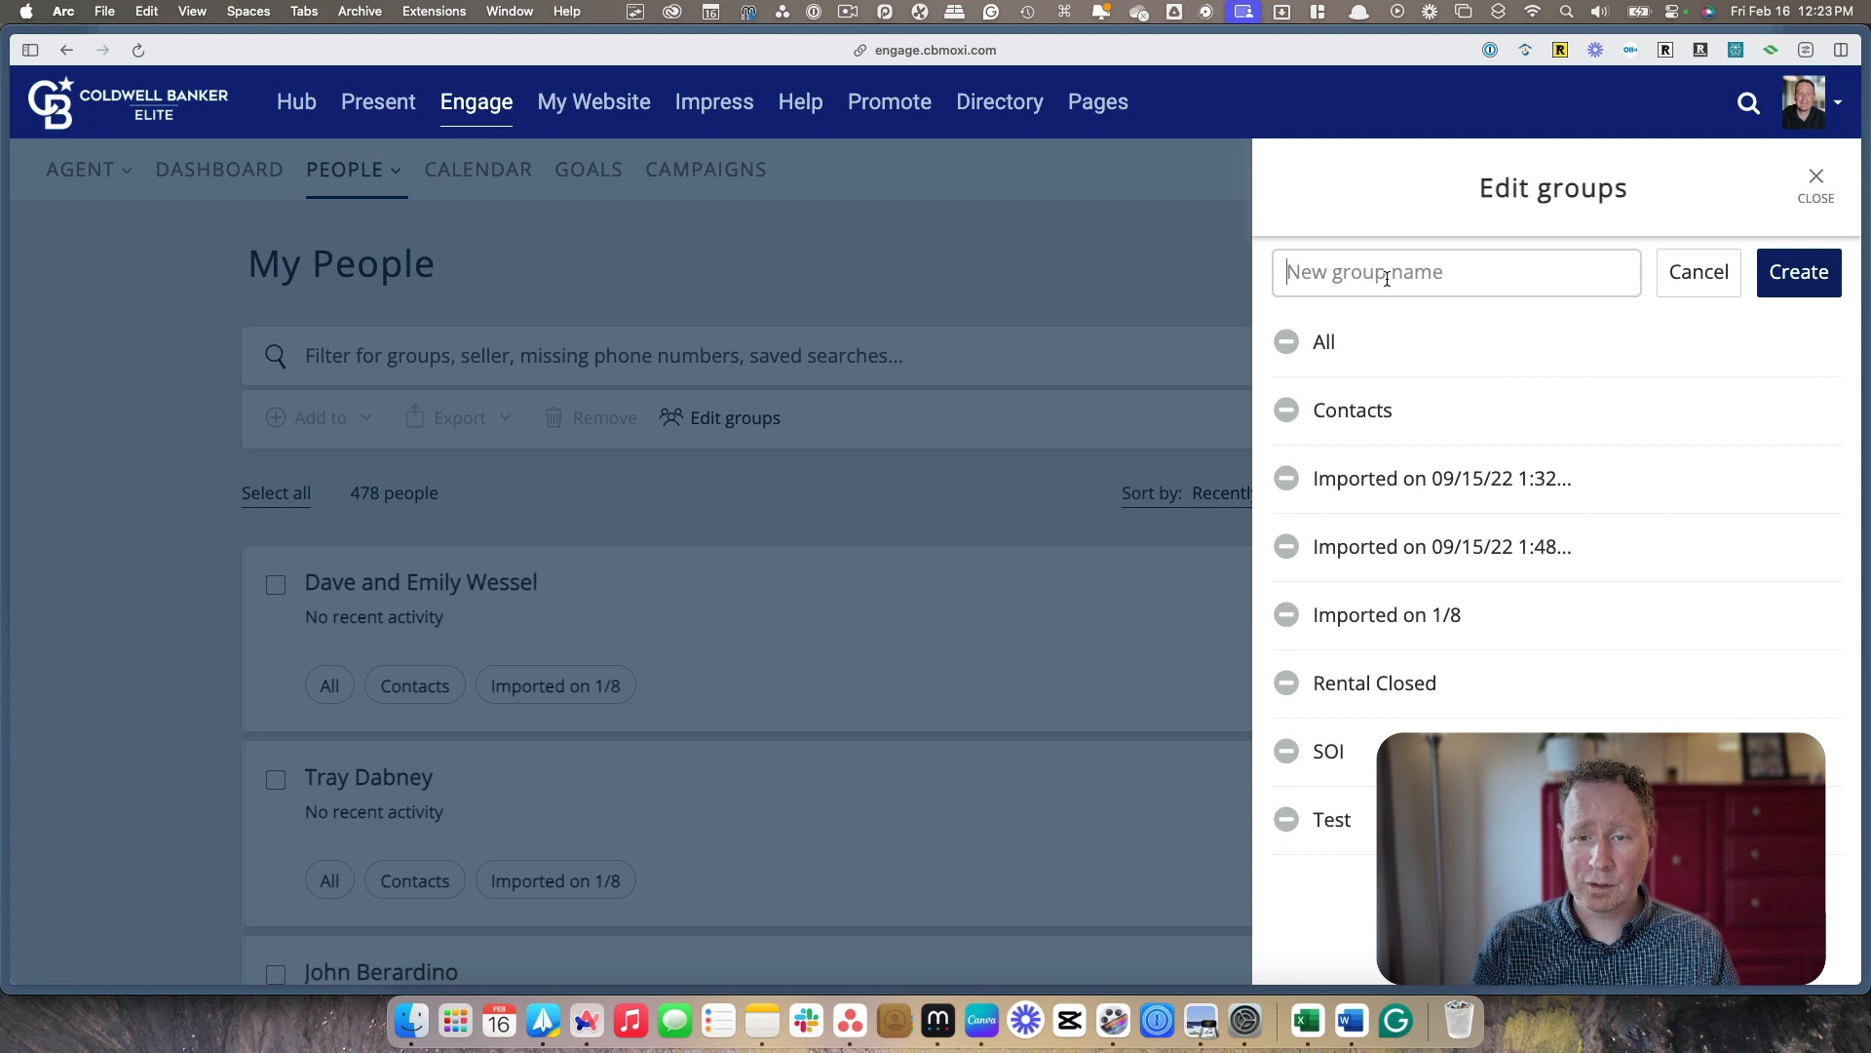
pyautogui.write('Newslet')
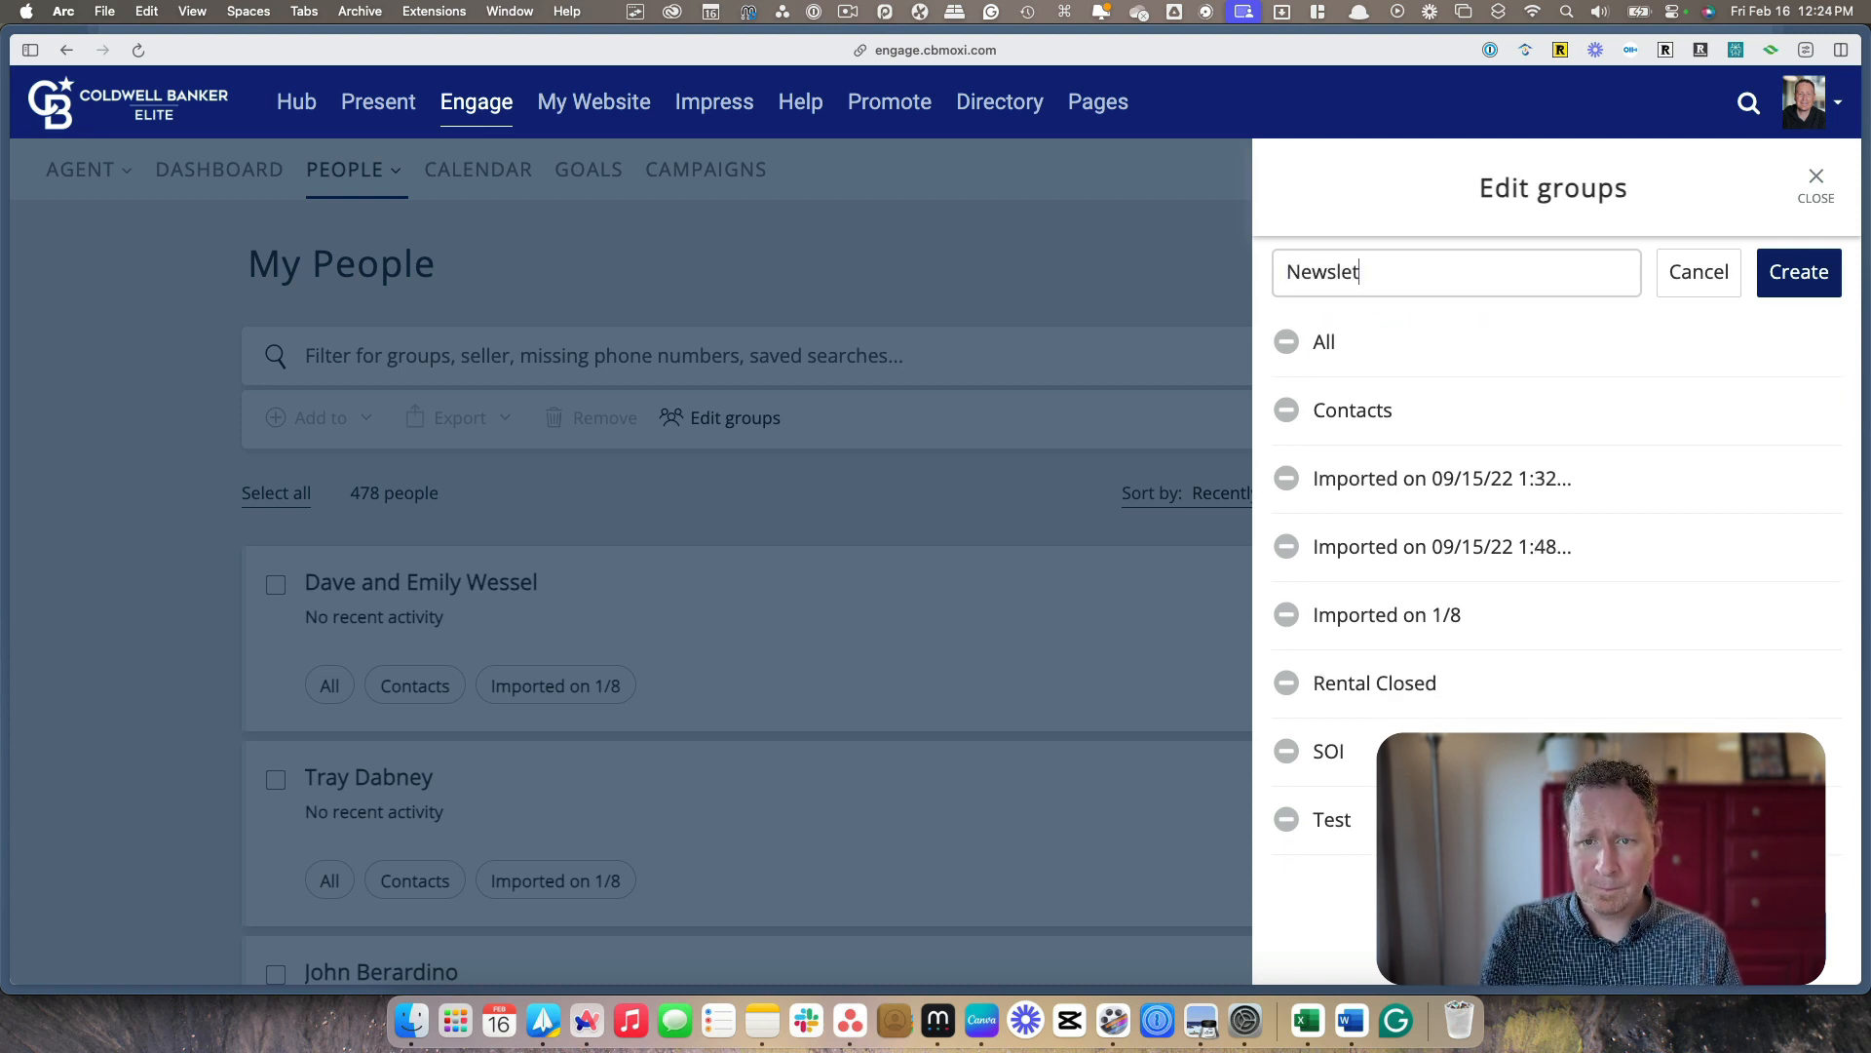
pyautogui.write('ter')
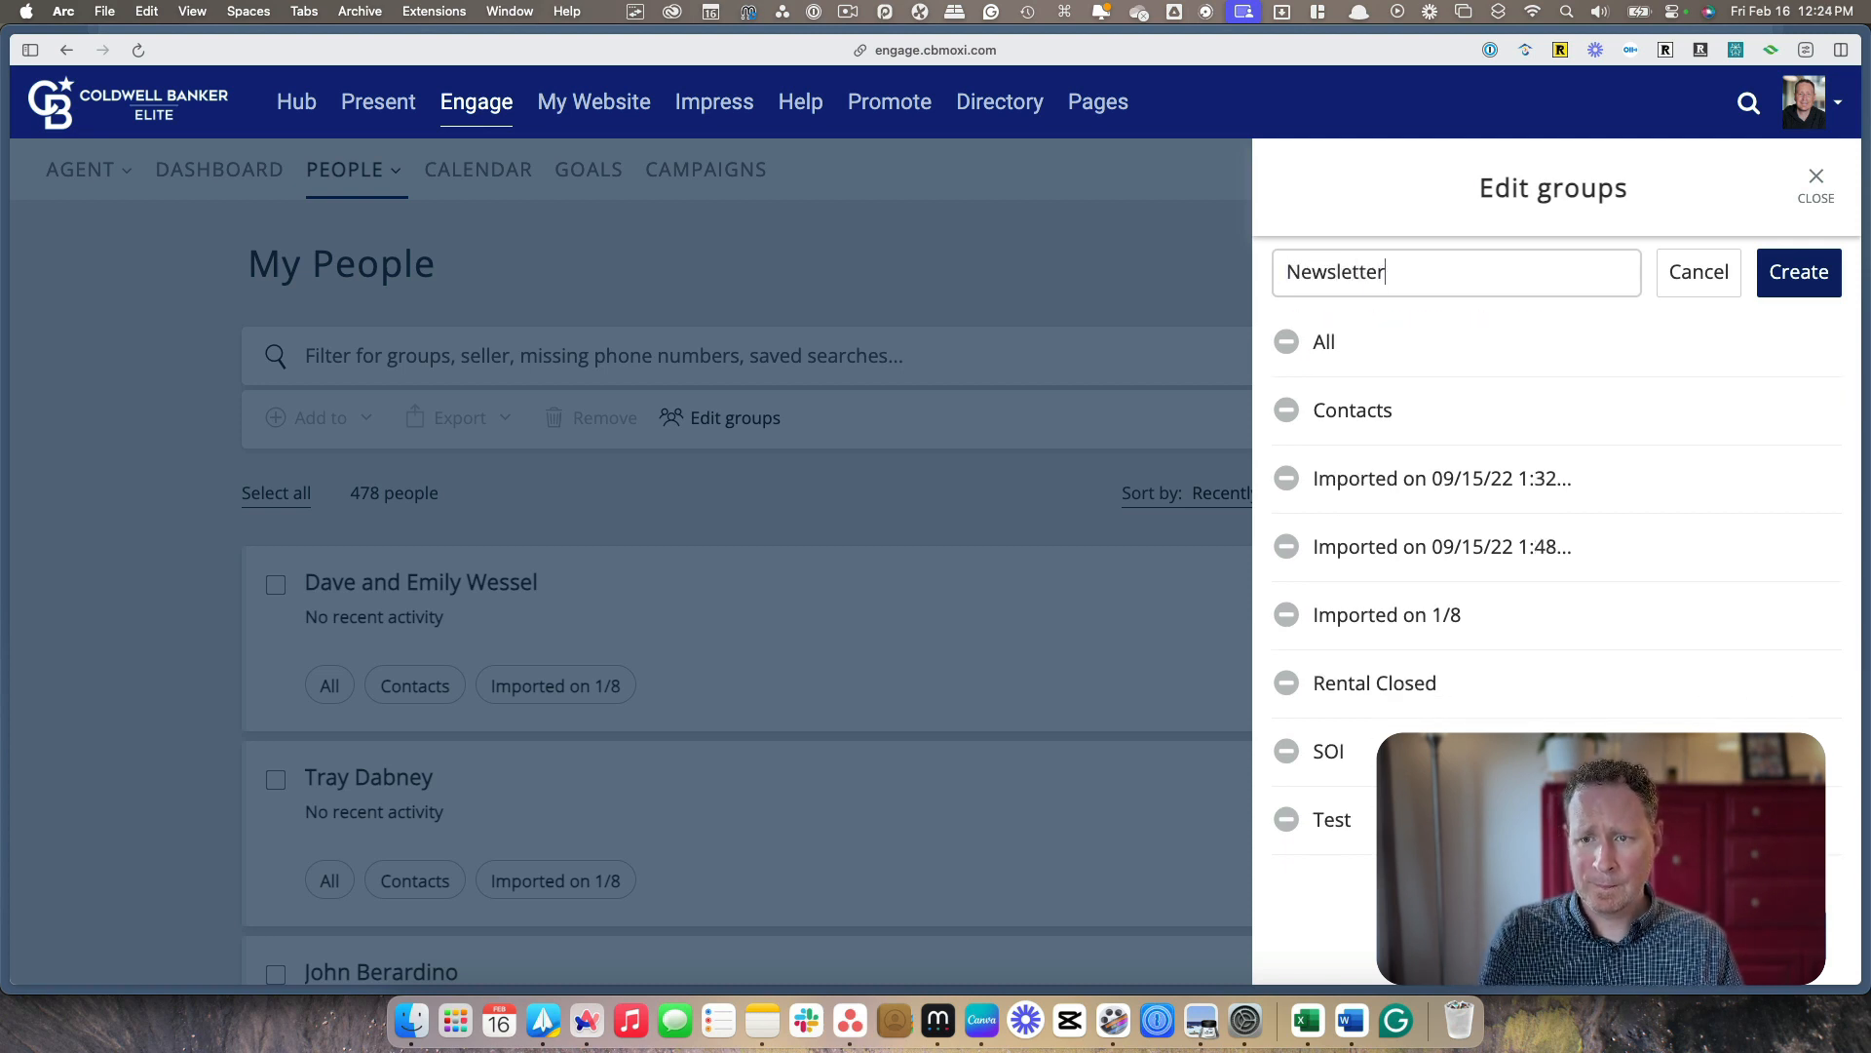
pyautogui.click(1791, 271)
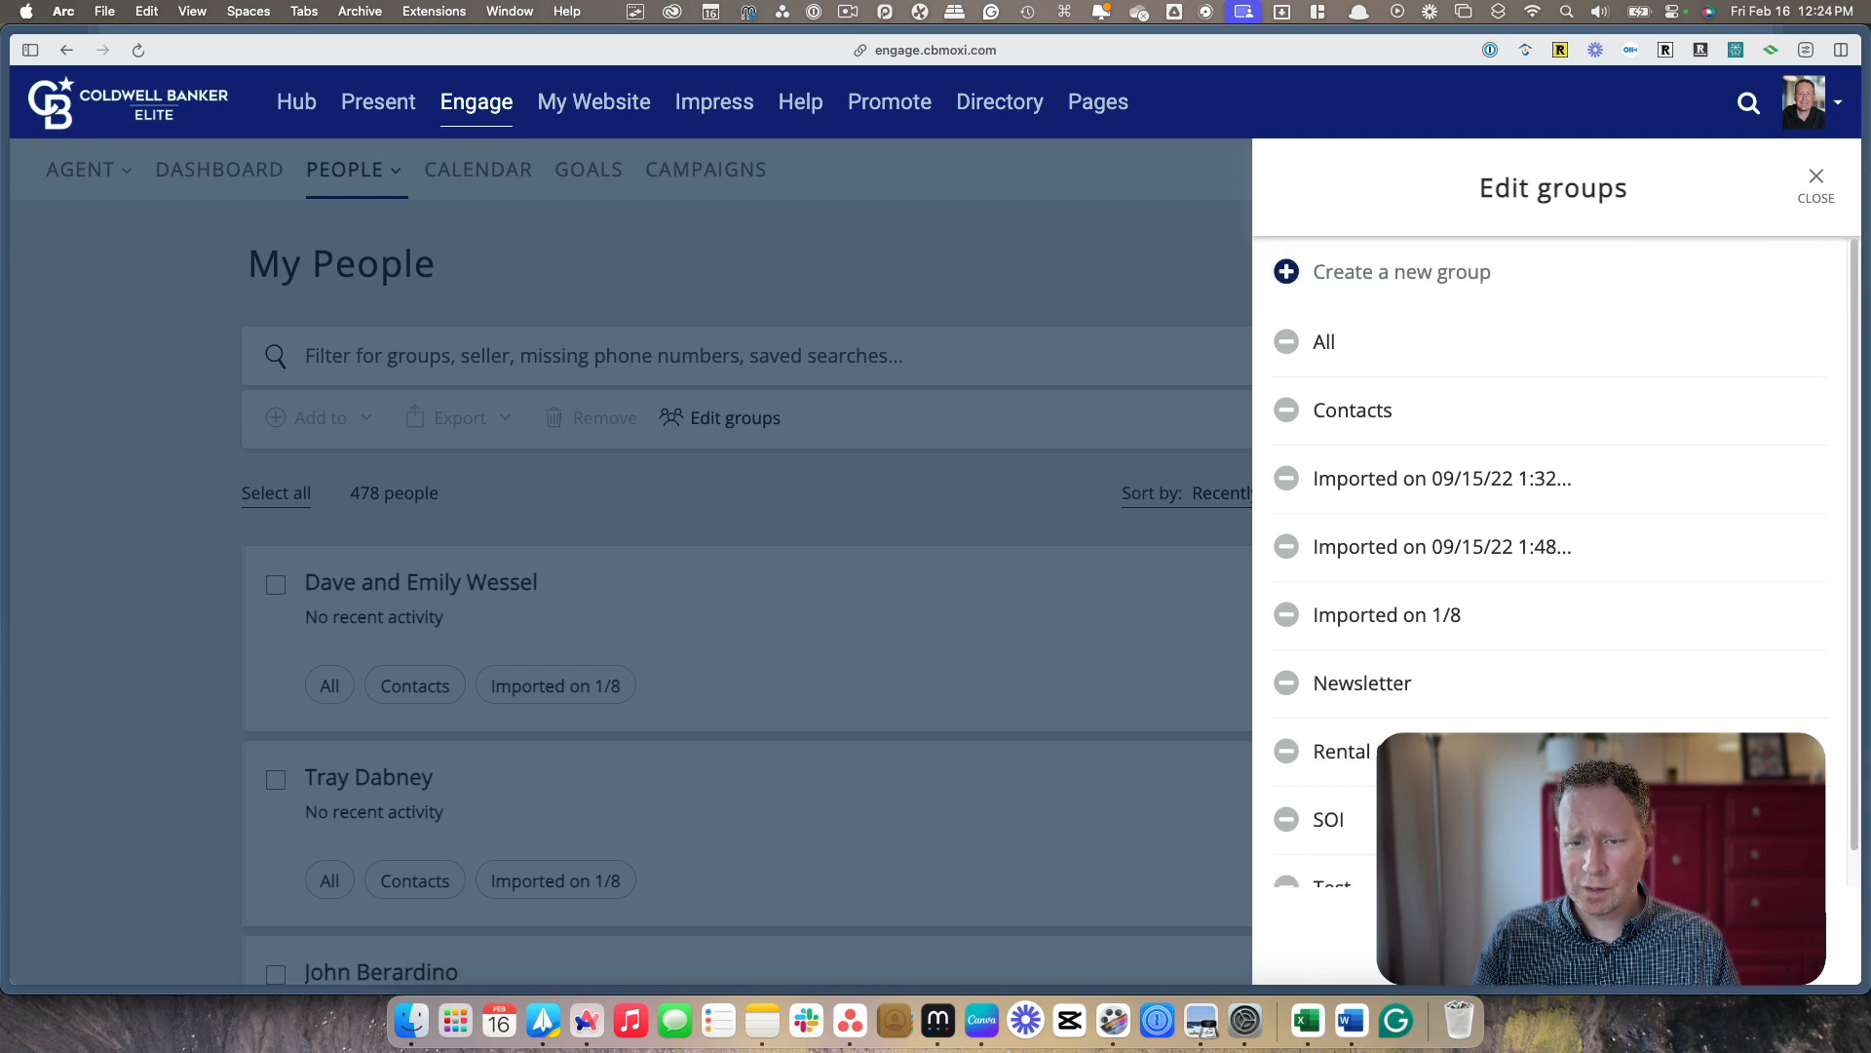
pyautogui.click(1816, 185)
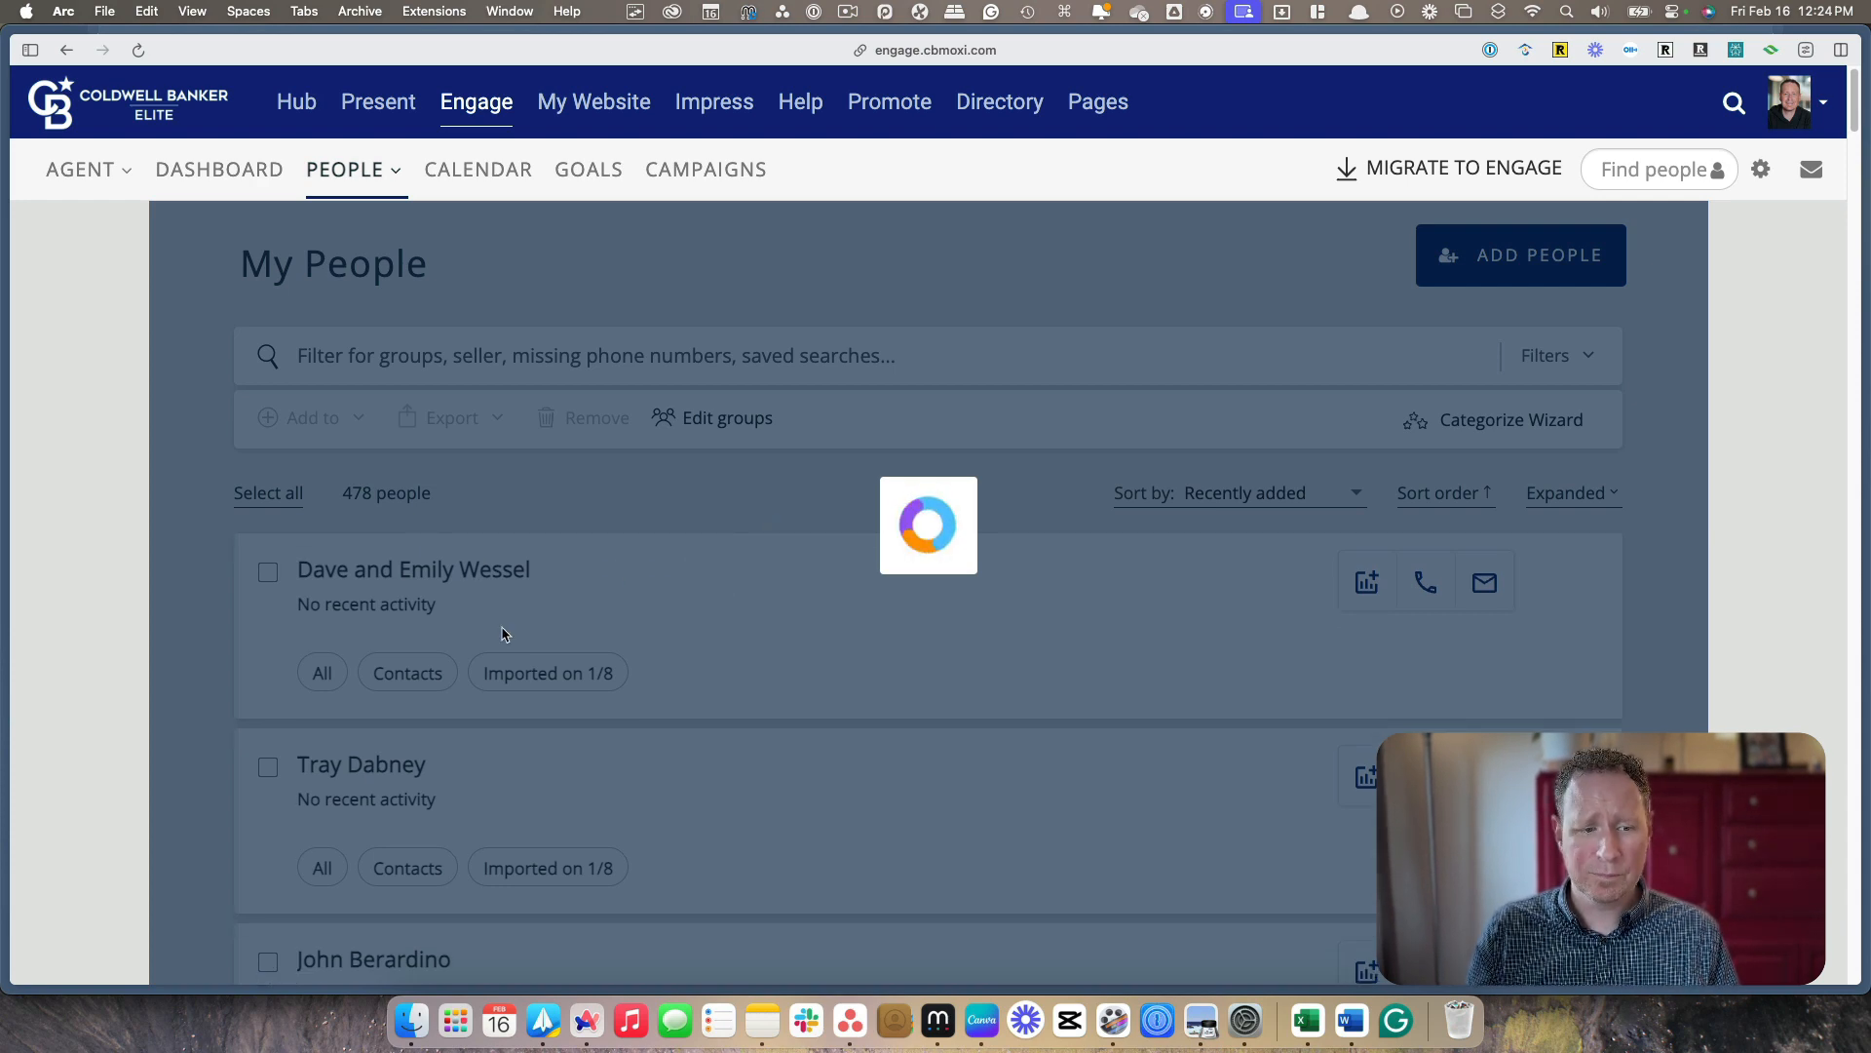
# Select three consecutive contacts near the end of the page and add them to the Newsletter group
pyautogui.scroll(5, 282, 542)
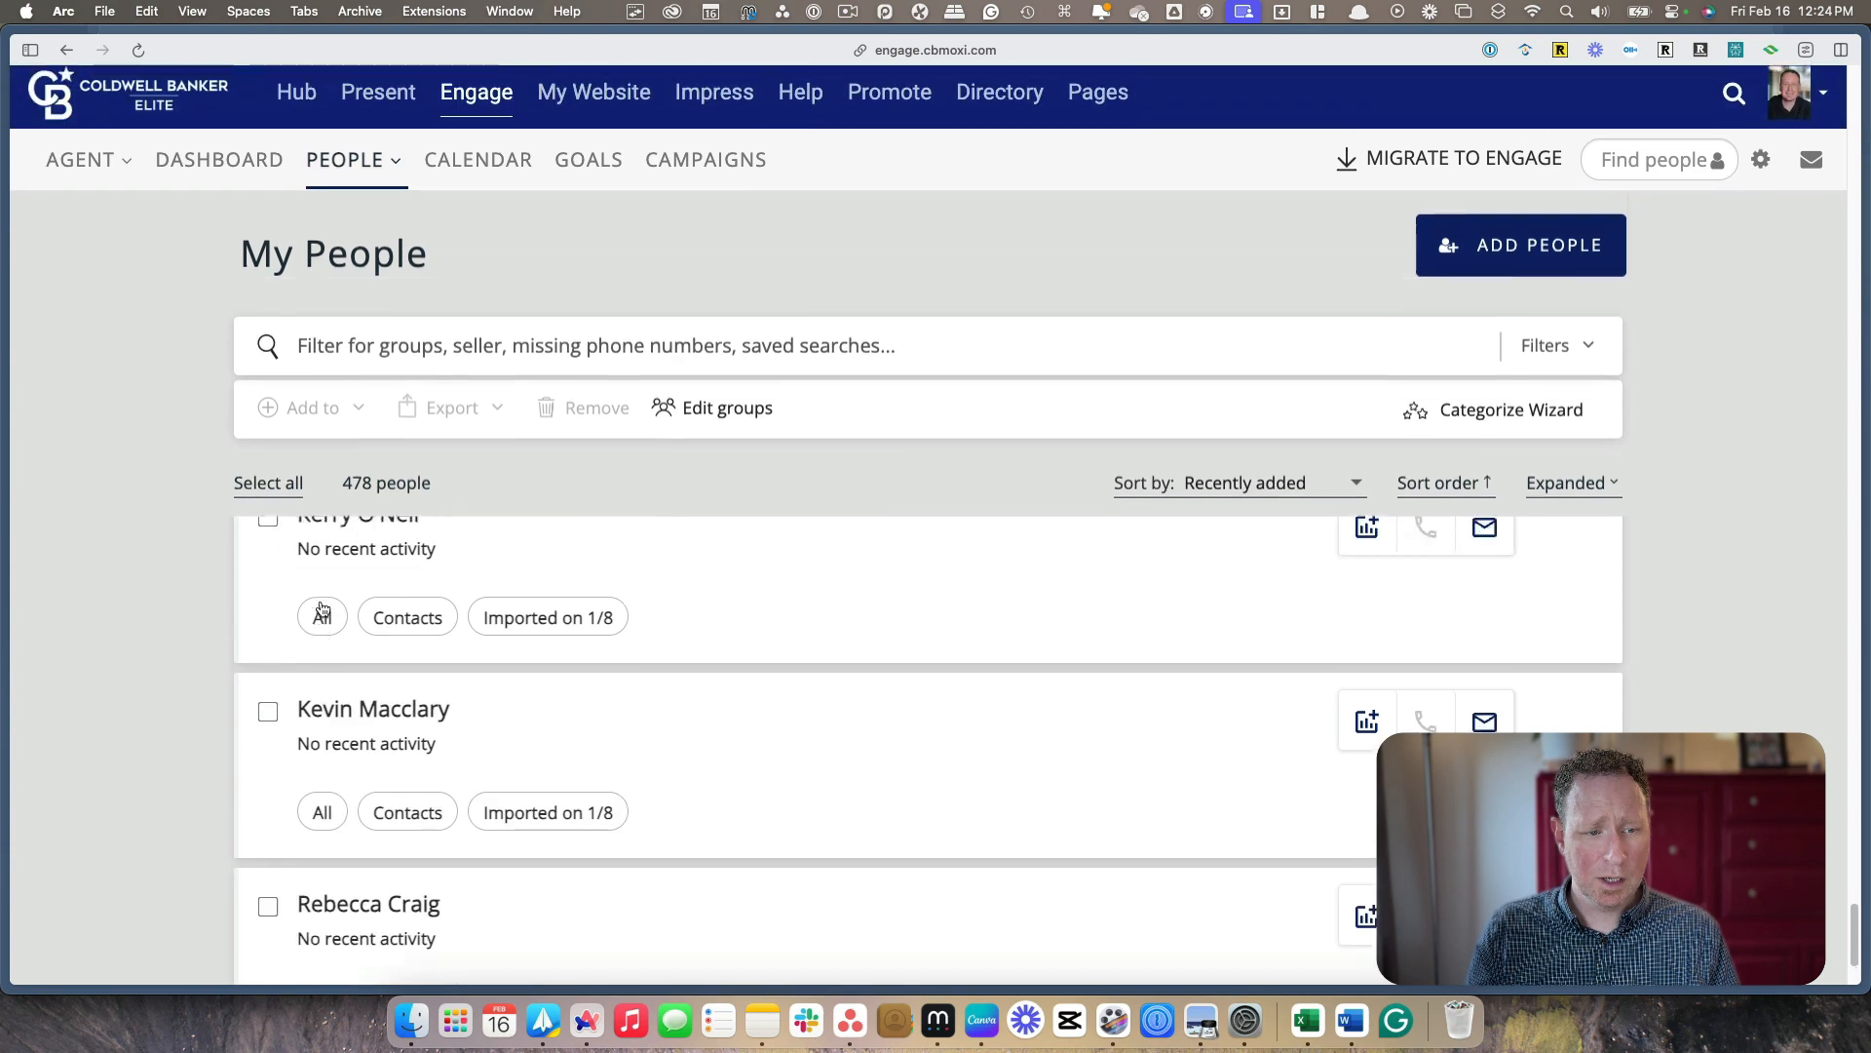
pyautogui.click(267, 626)
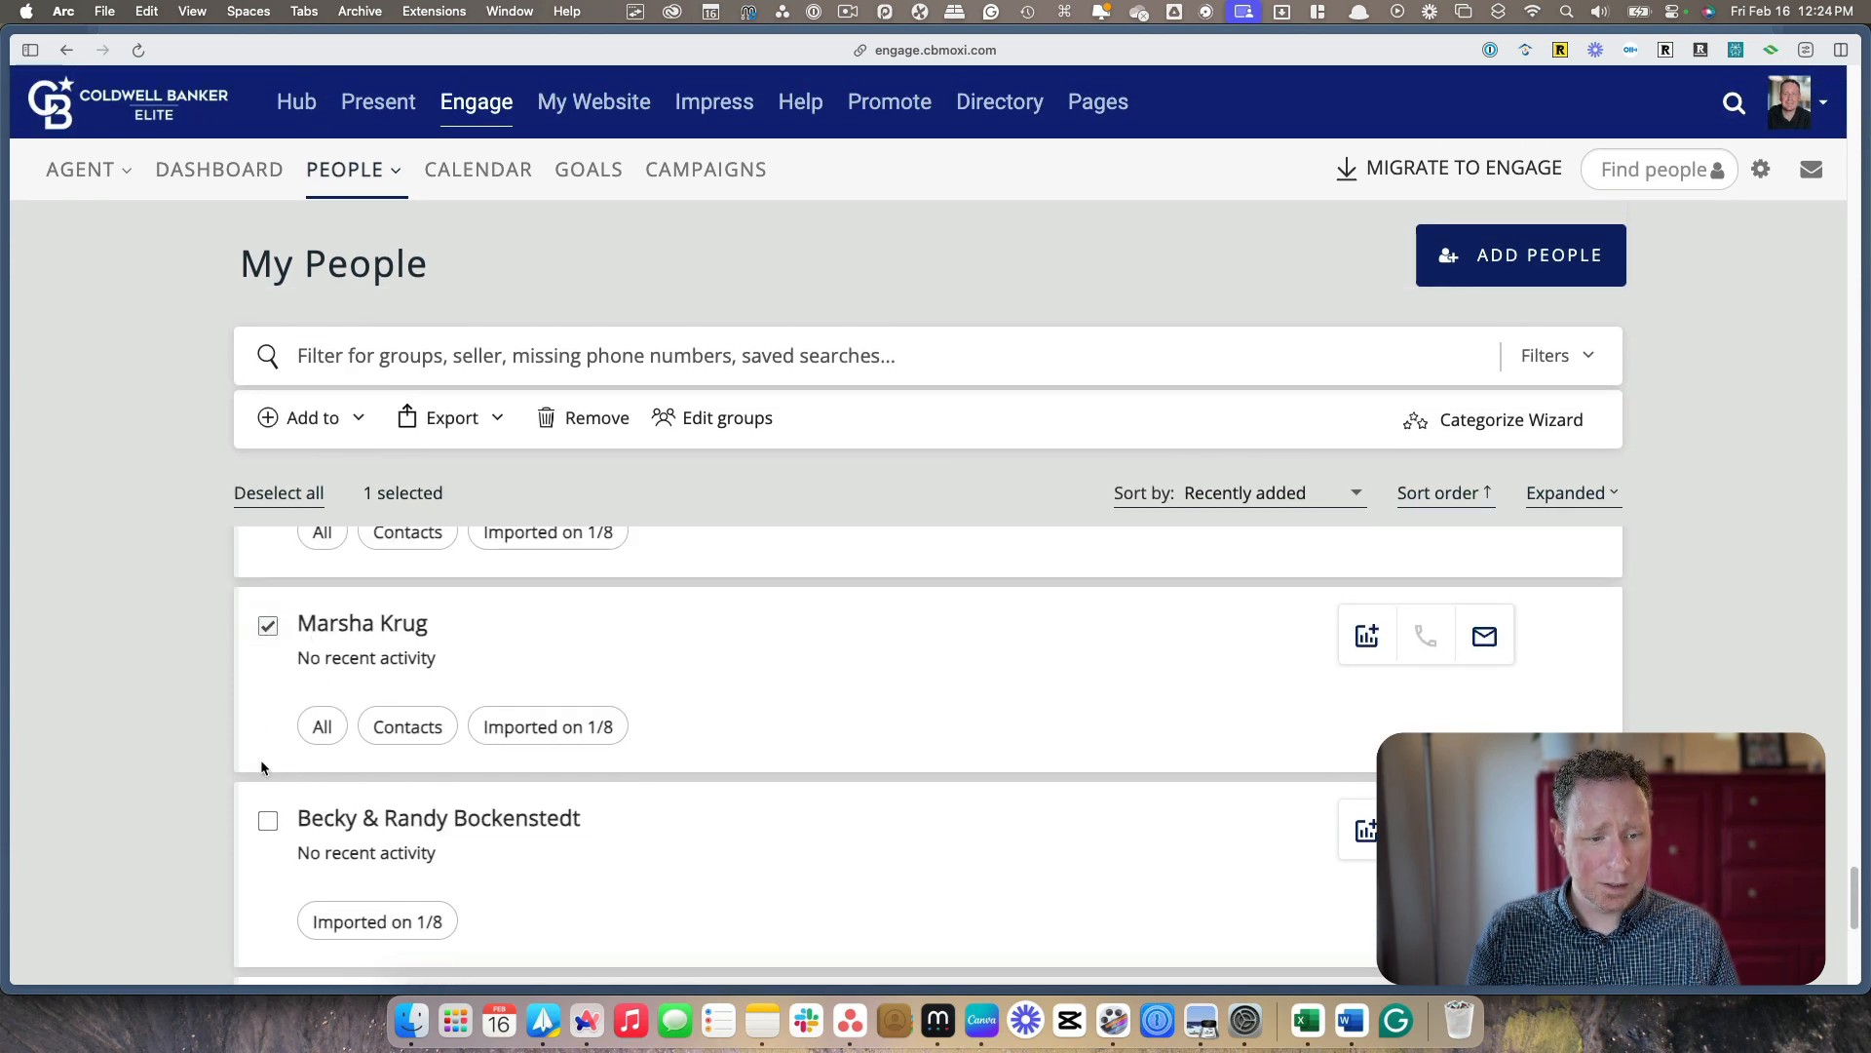
pyautogui.click(263, 826)
pyautogui.scroll(-2, 265, 877)
pyautogui.click(266, 941)
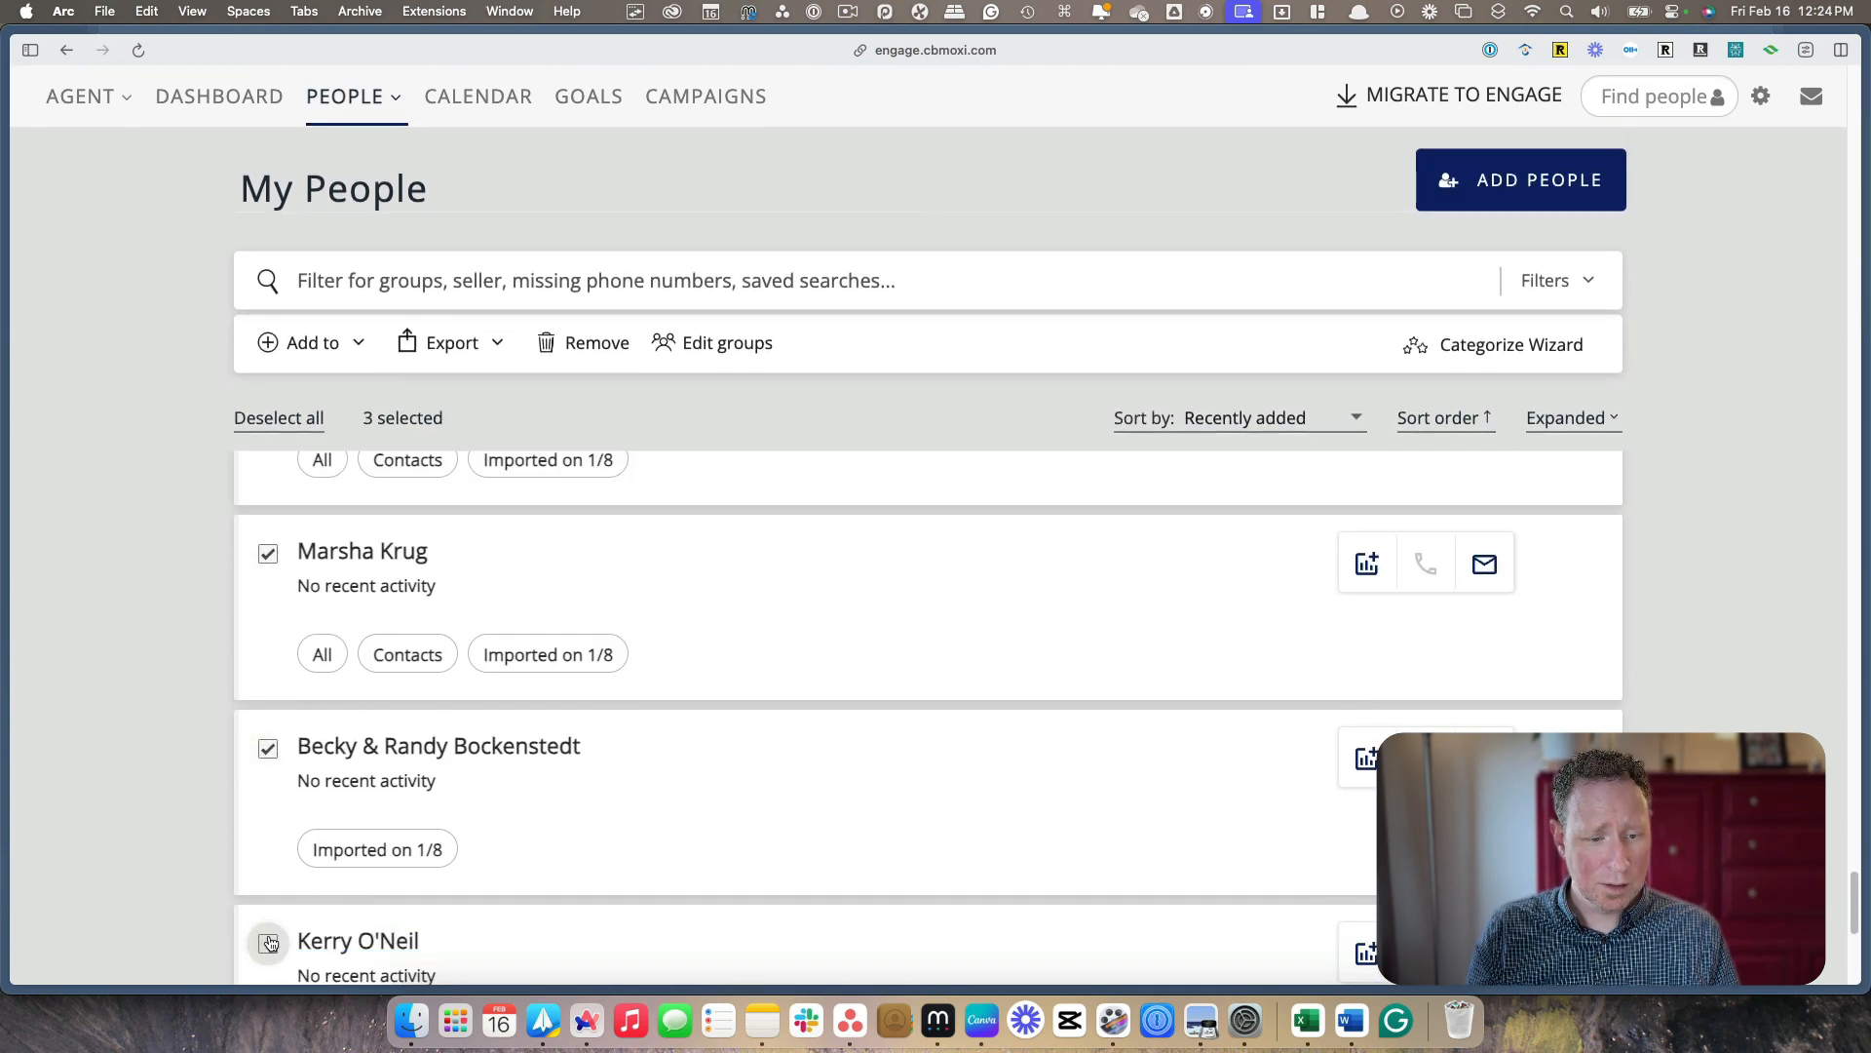
pyautogui.scroll(-1, 383, 901)
pyautogui.scroll(3, 383, 902)
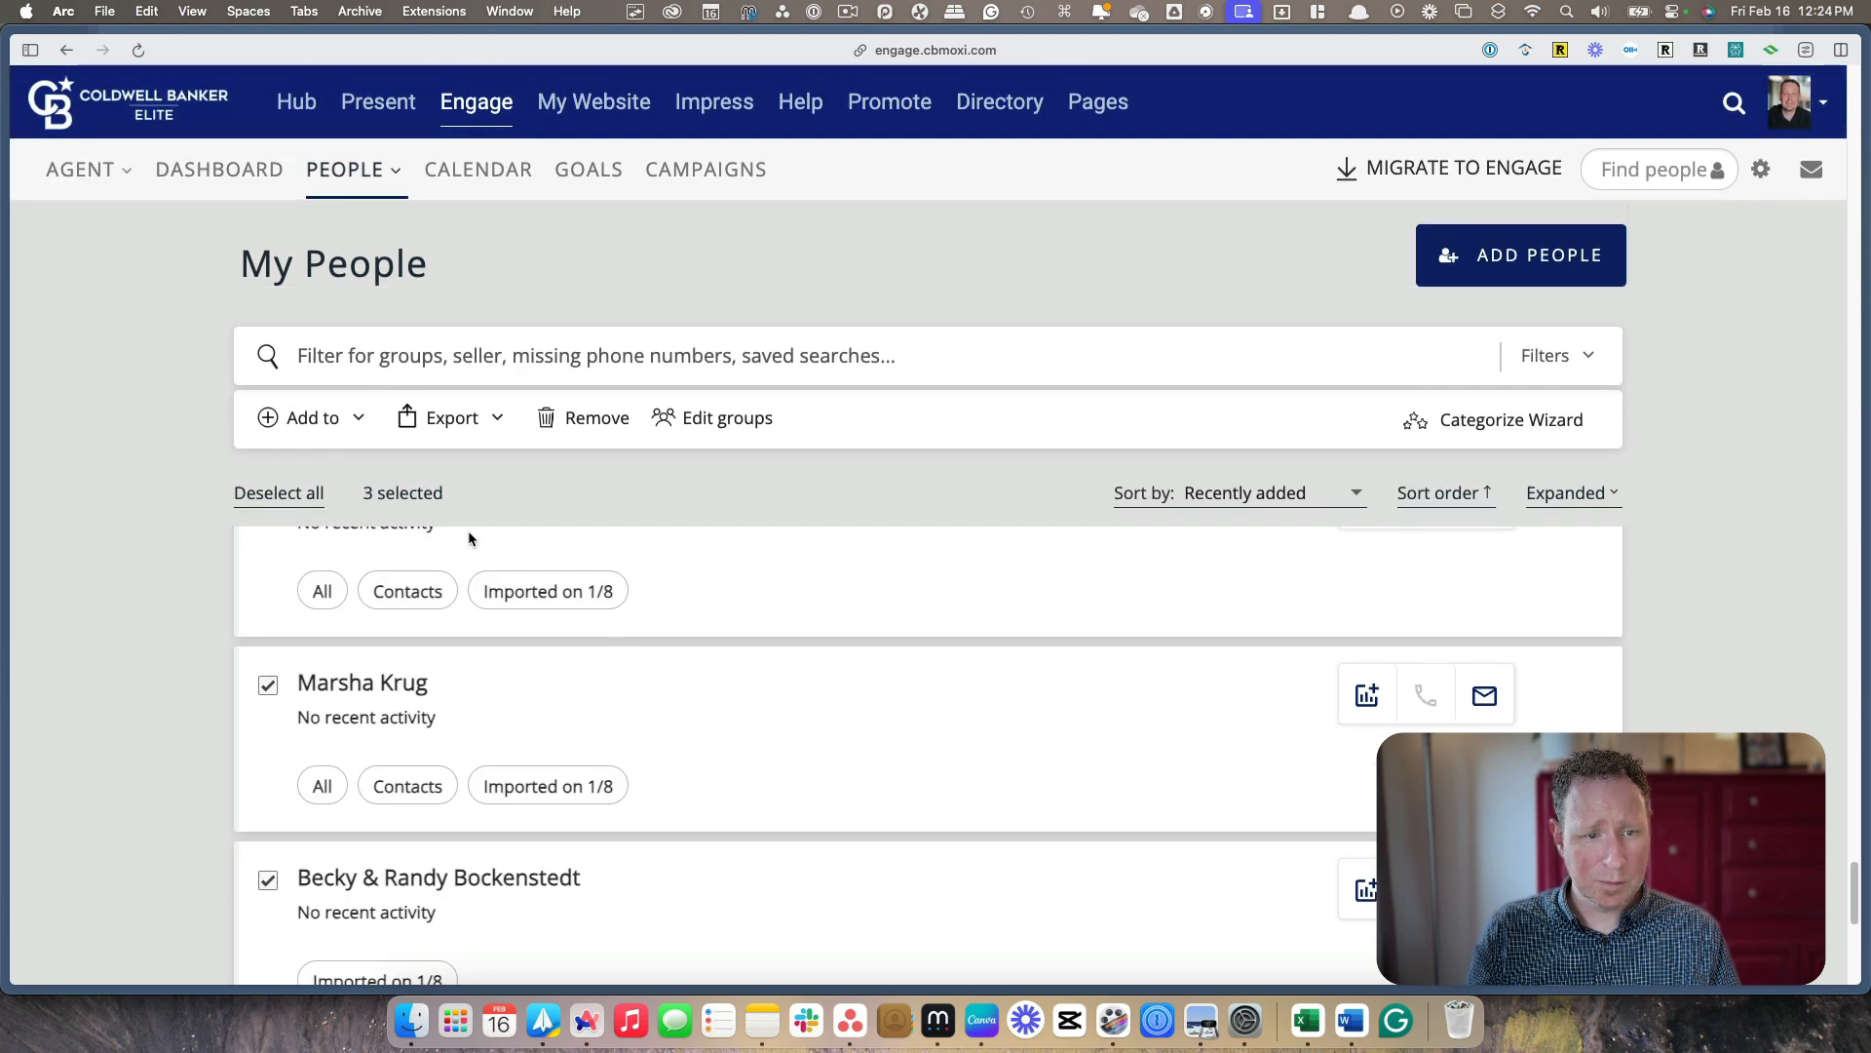
pyautogui.click(315, 417)
pyautogui.click(316, 480)
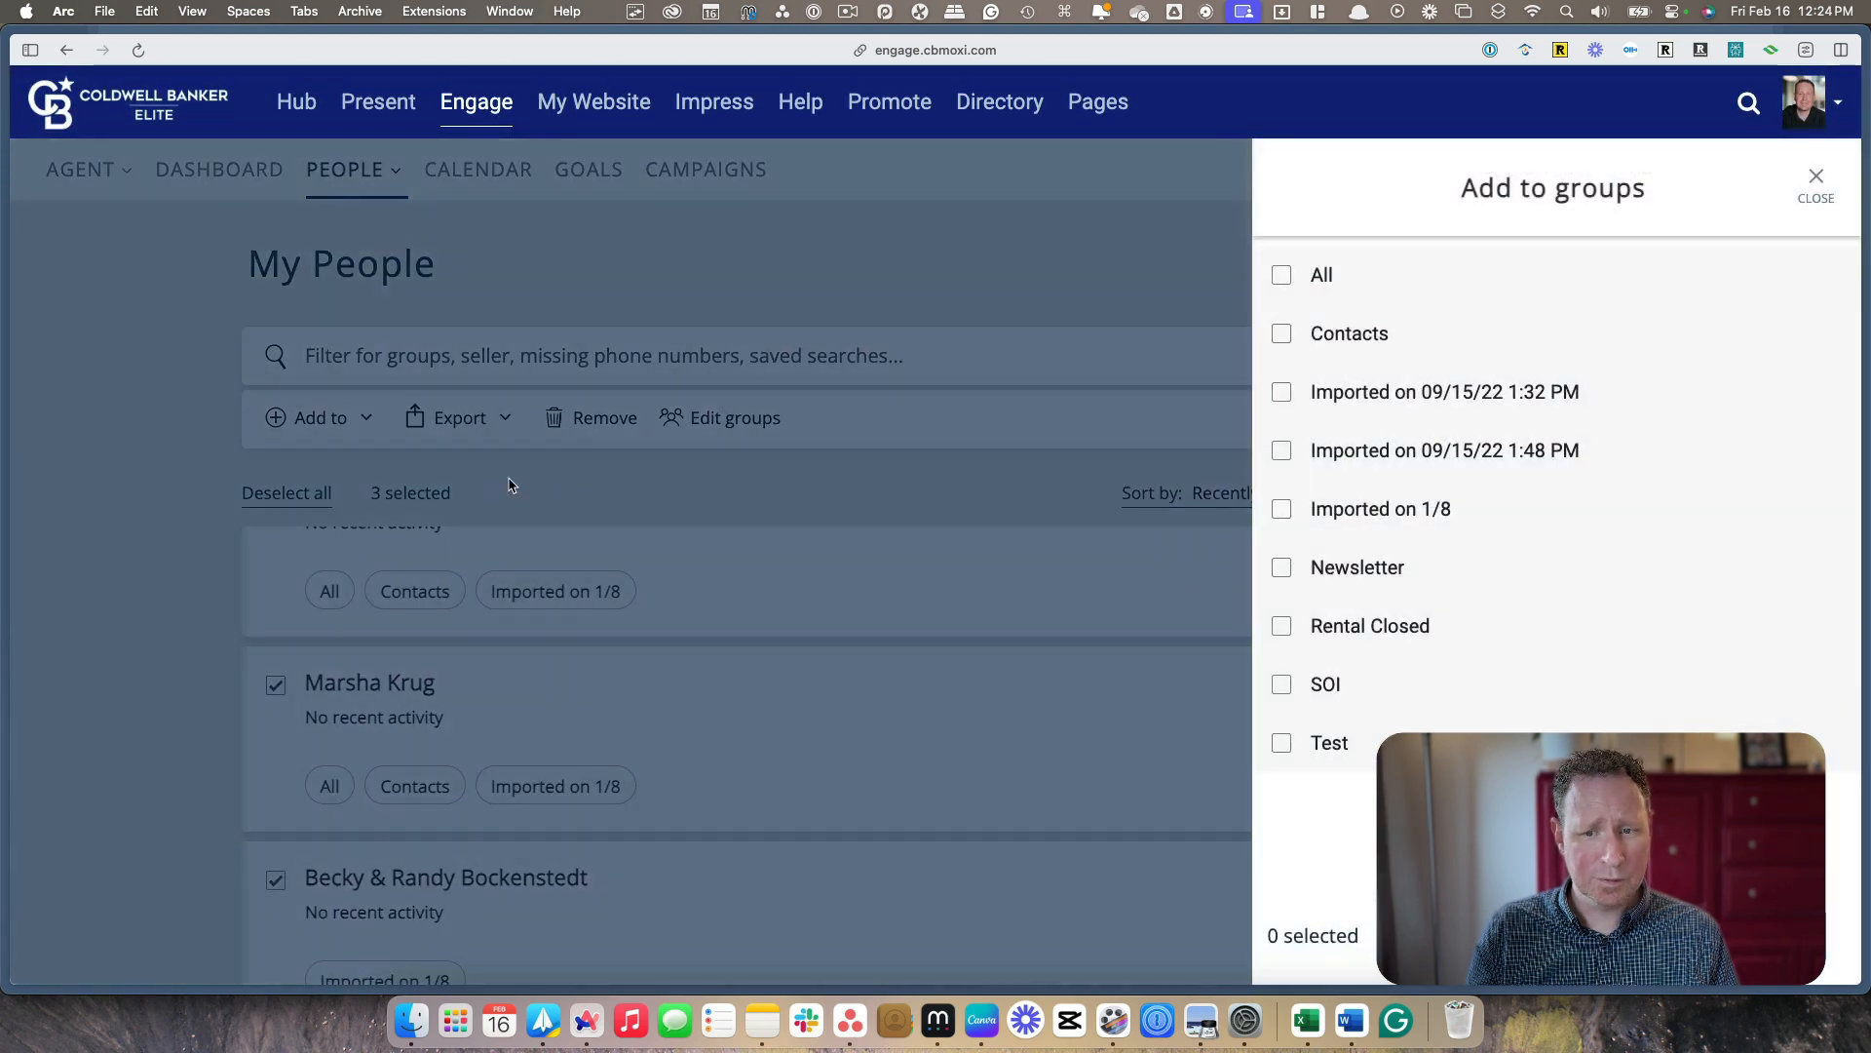
pyautogui.click(1283, 567)
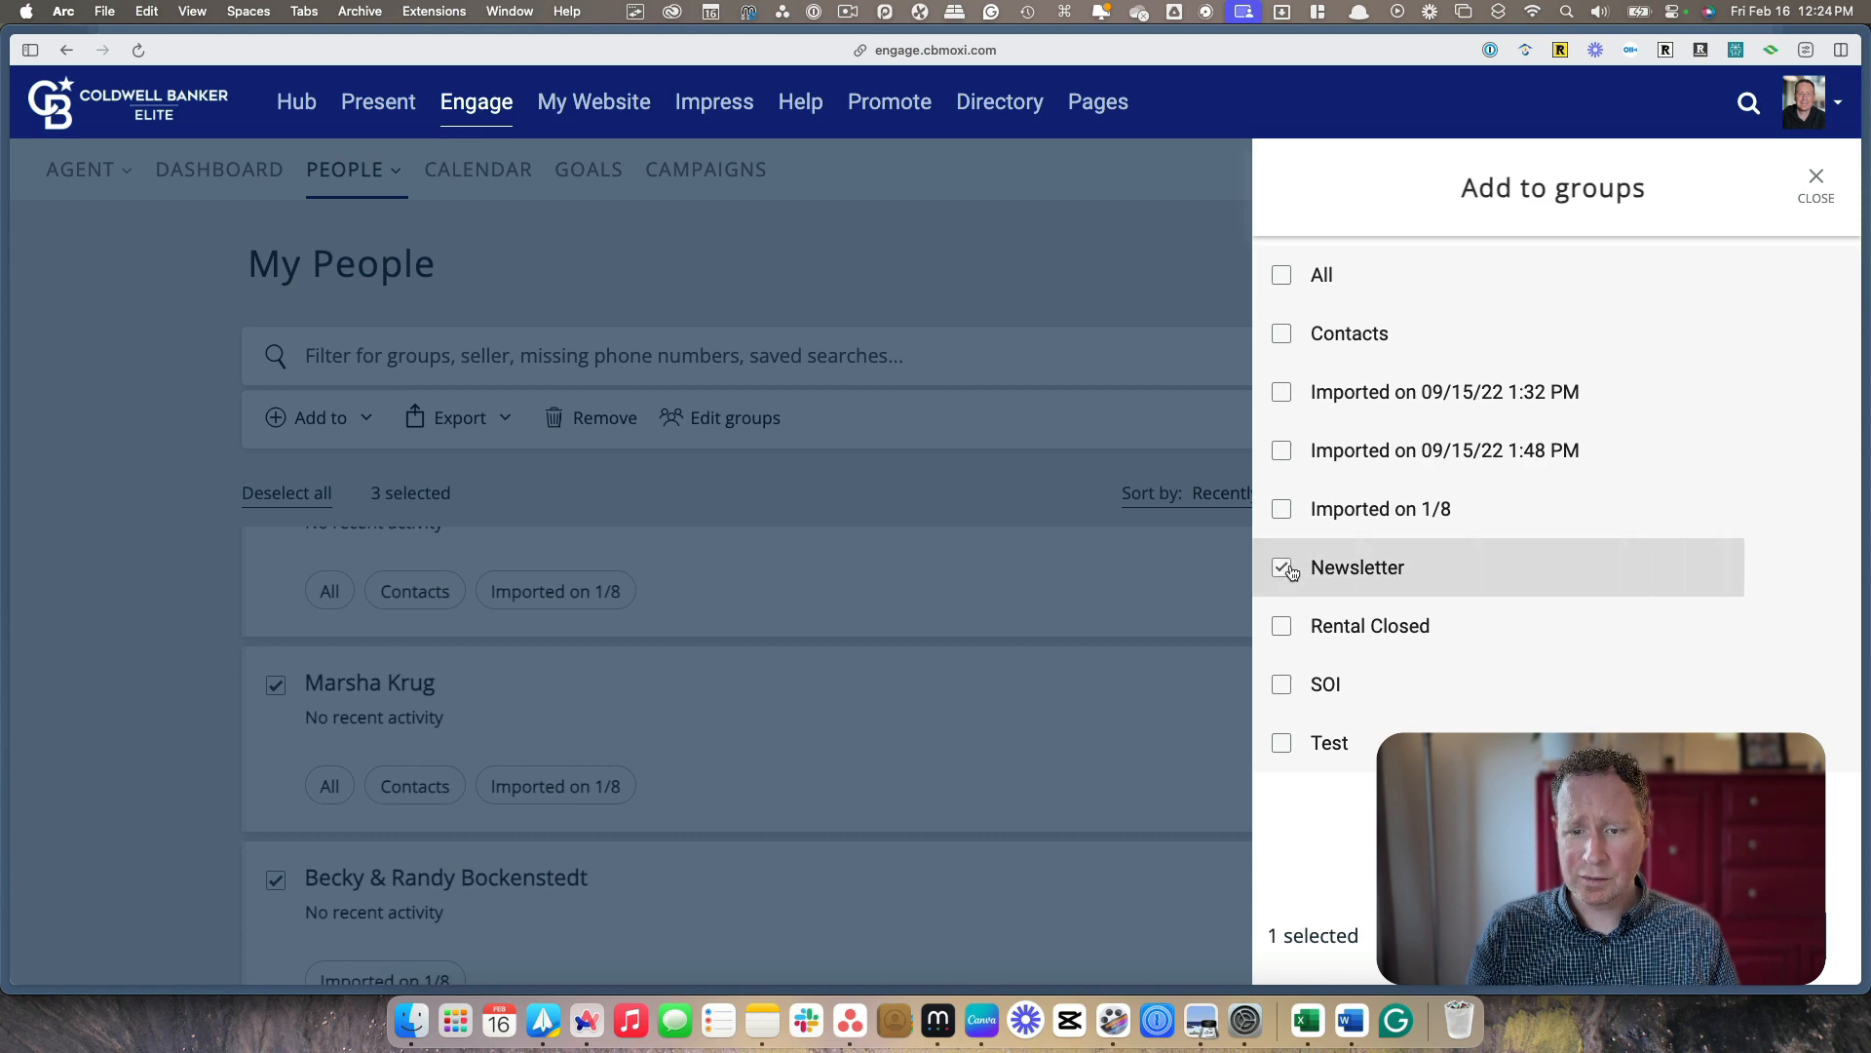
pyautogui.click(1754, 935)
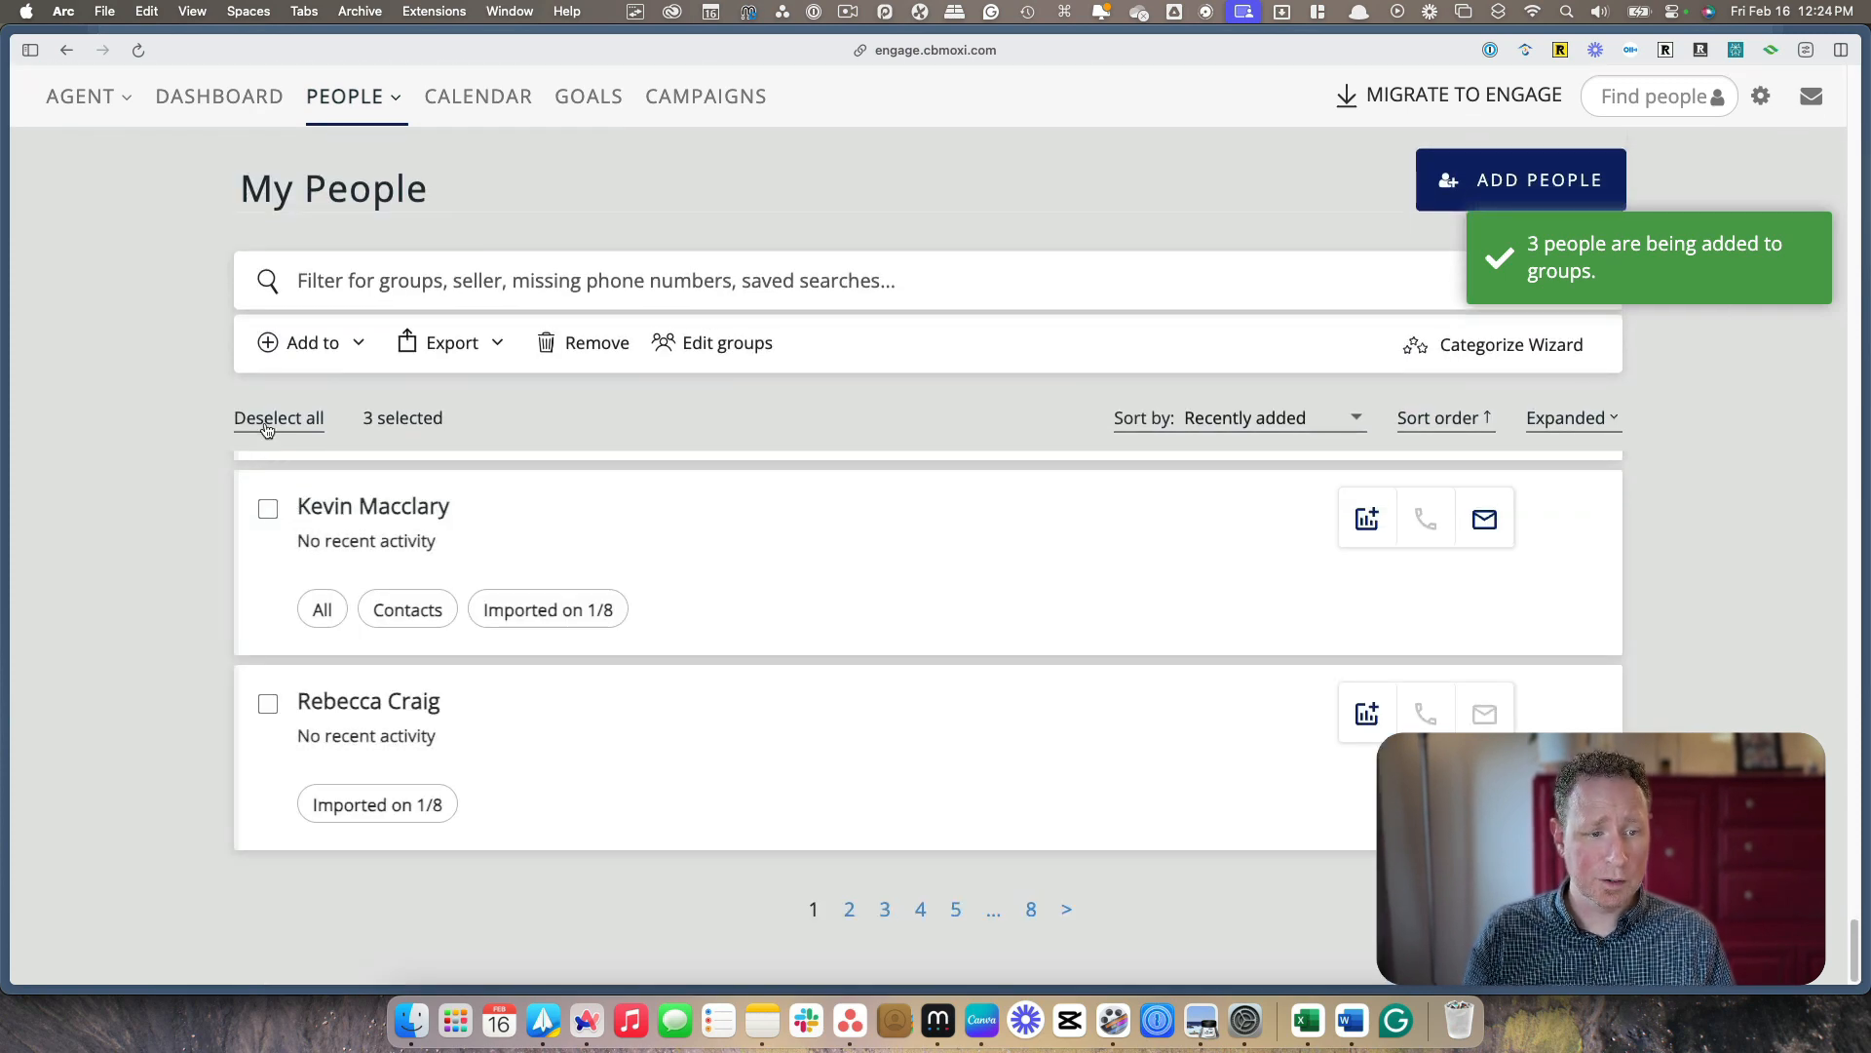
# Clear the current selection, select all people in the database and add them to the Newsletter group
pyautogui.click(269, 419)
pyautogui.click(269, 420)
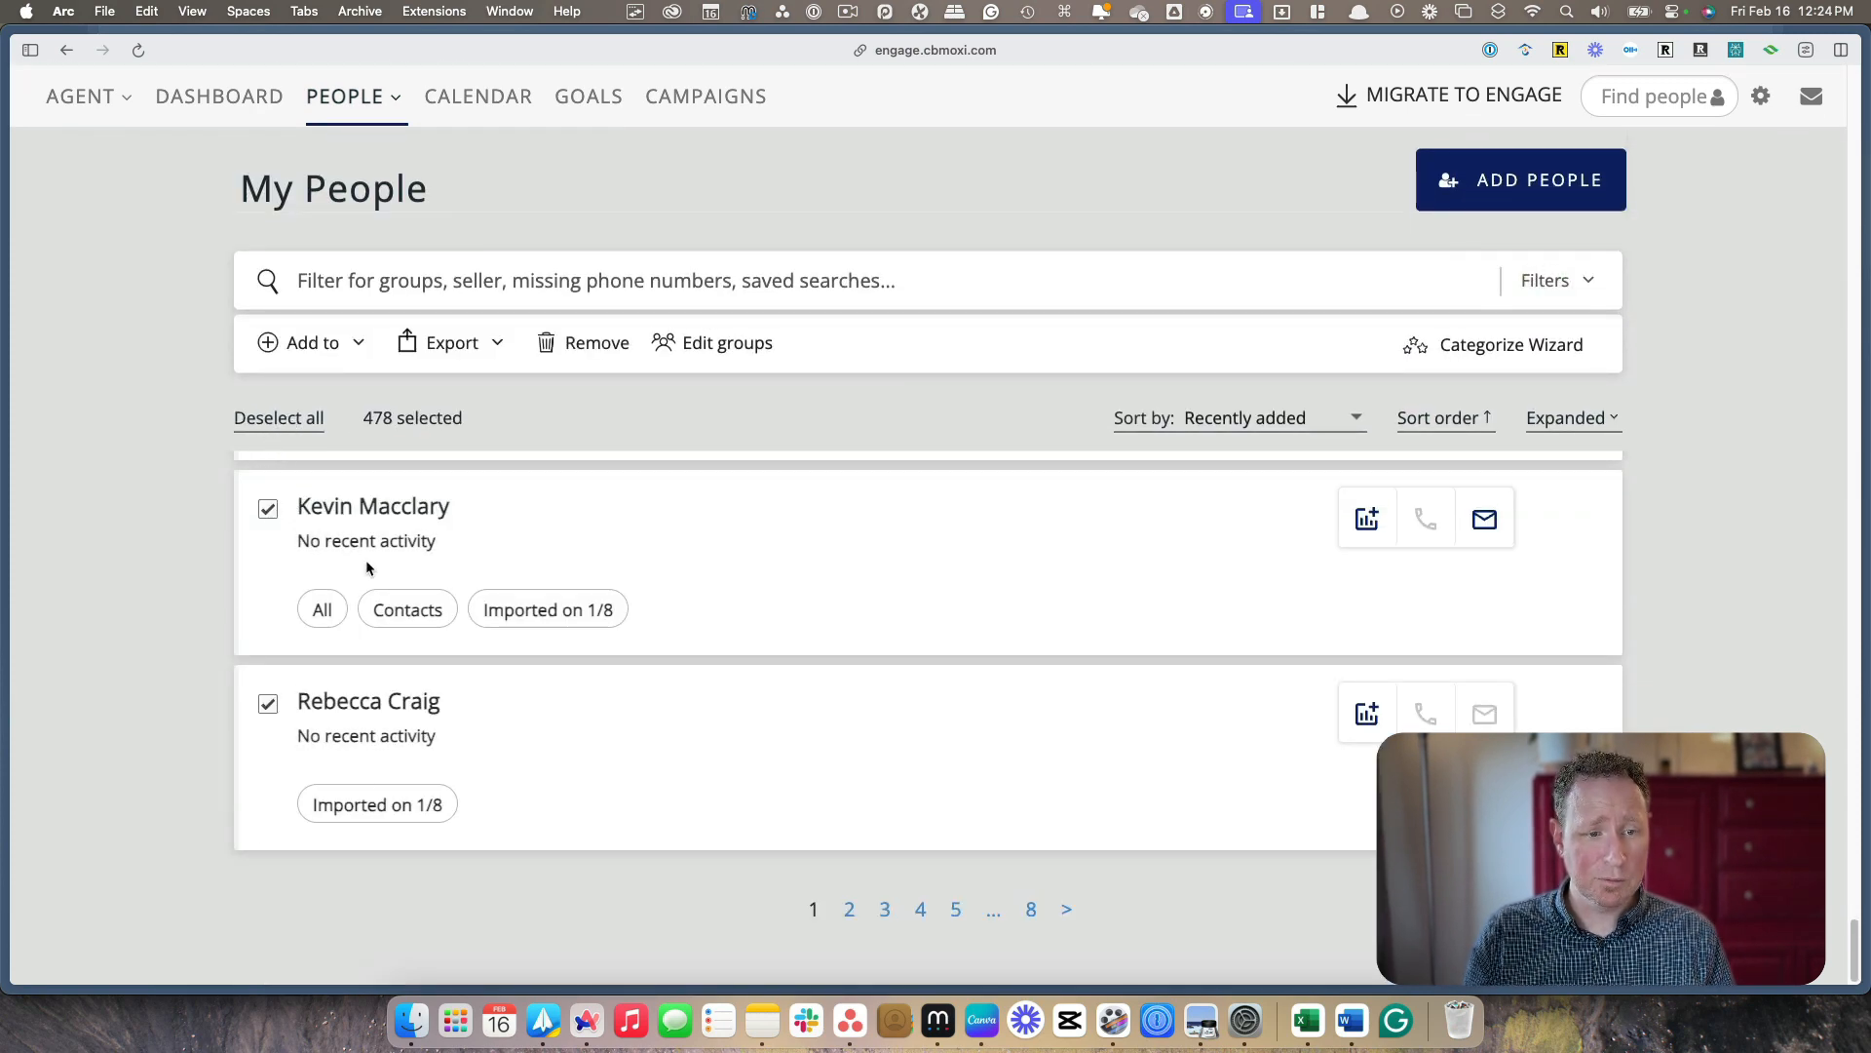
pyautogui.scroll(3, 381, 531)
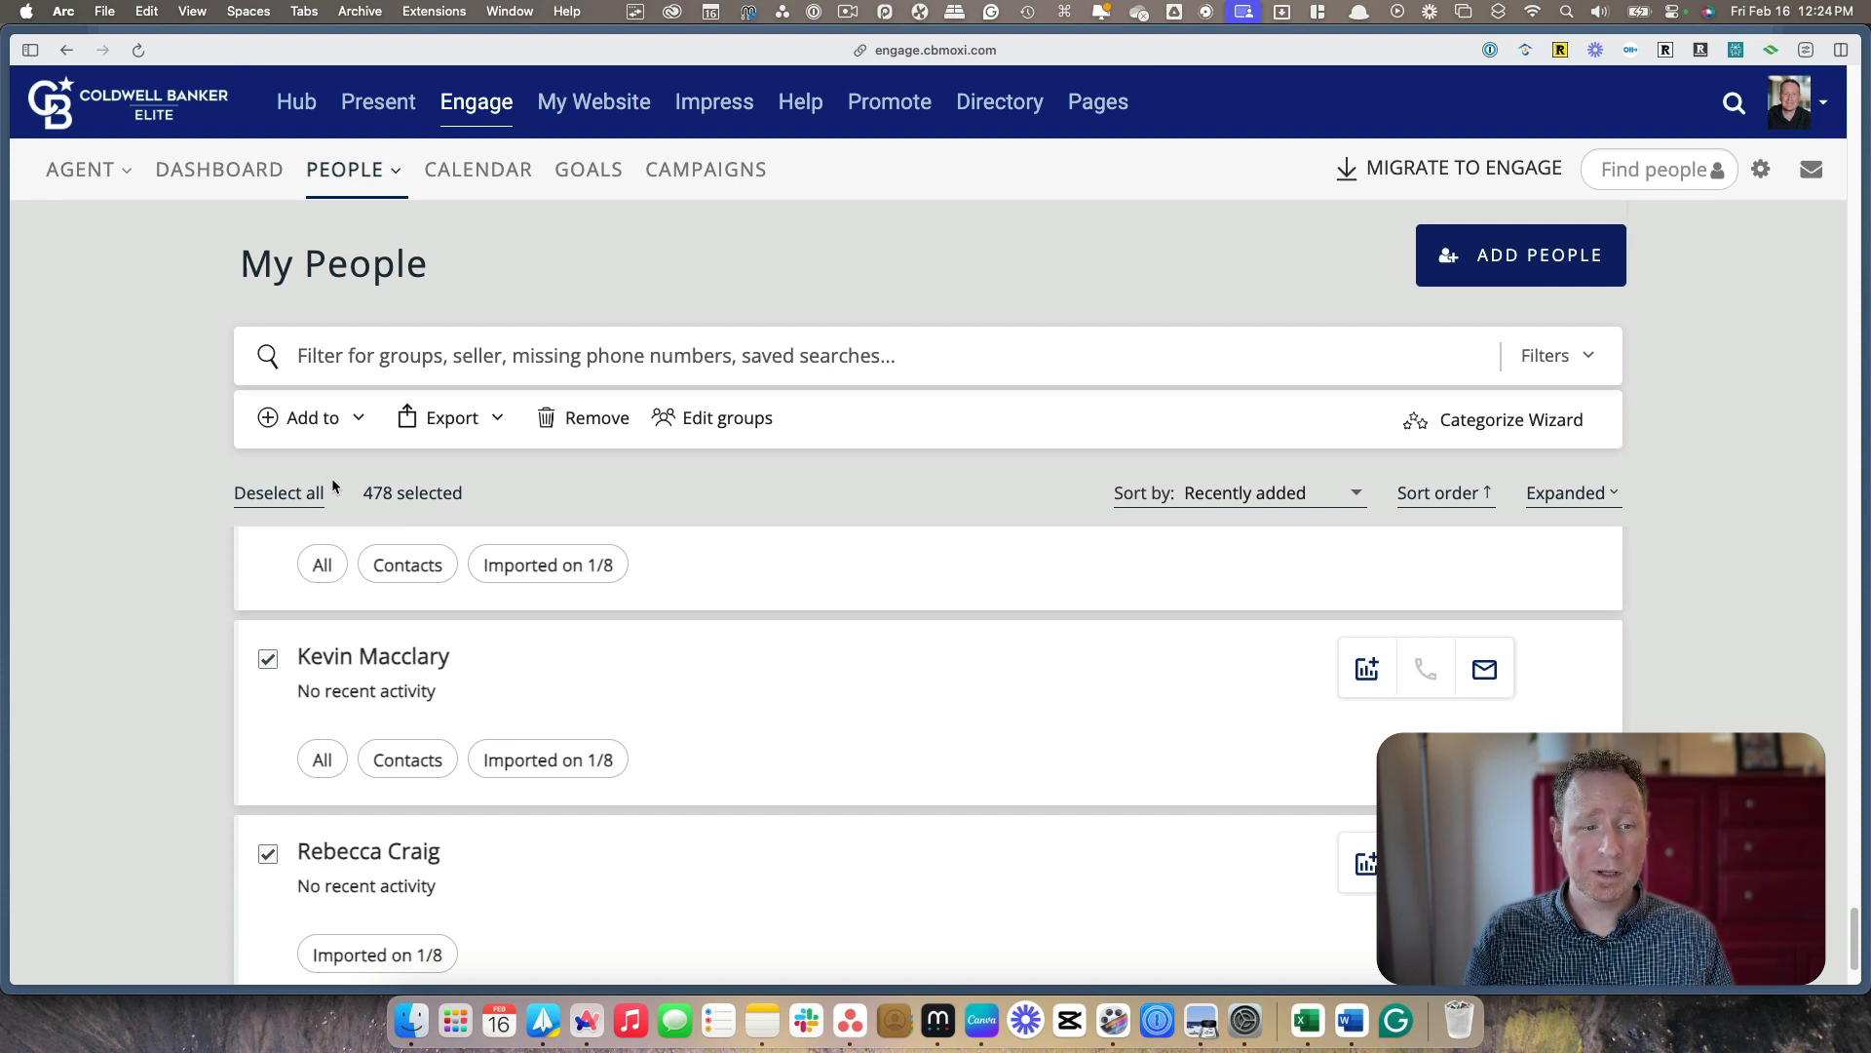
pyautogui.click(312, 421)
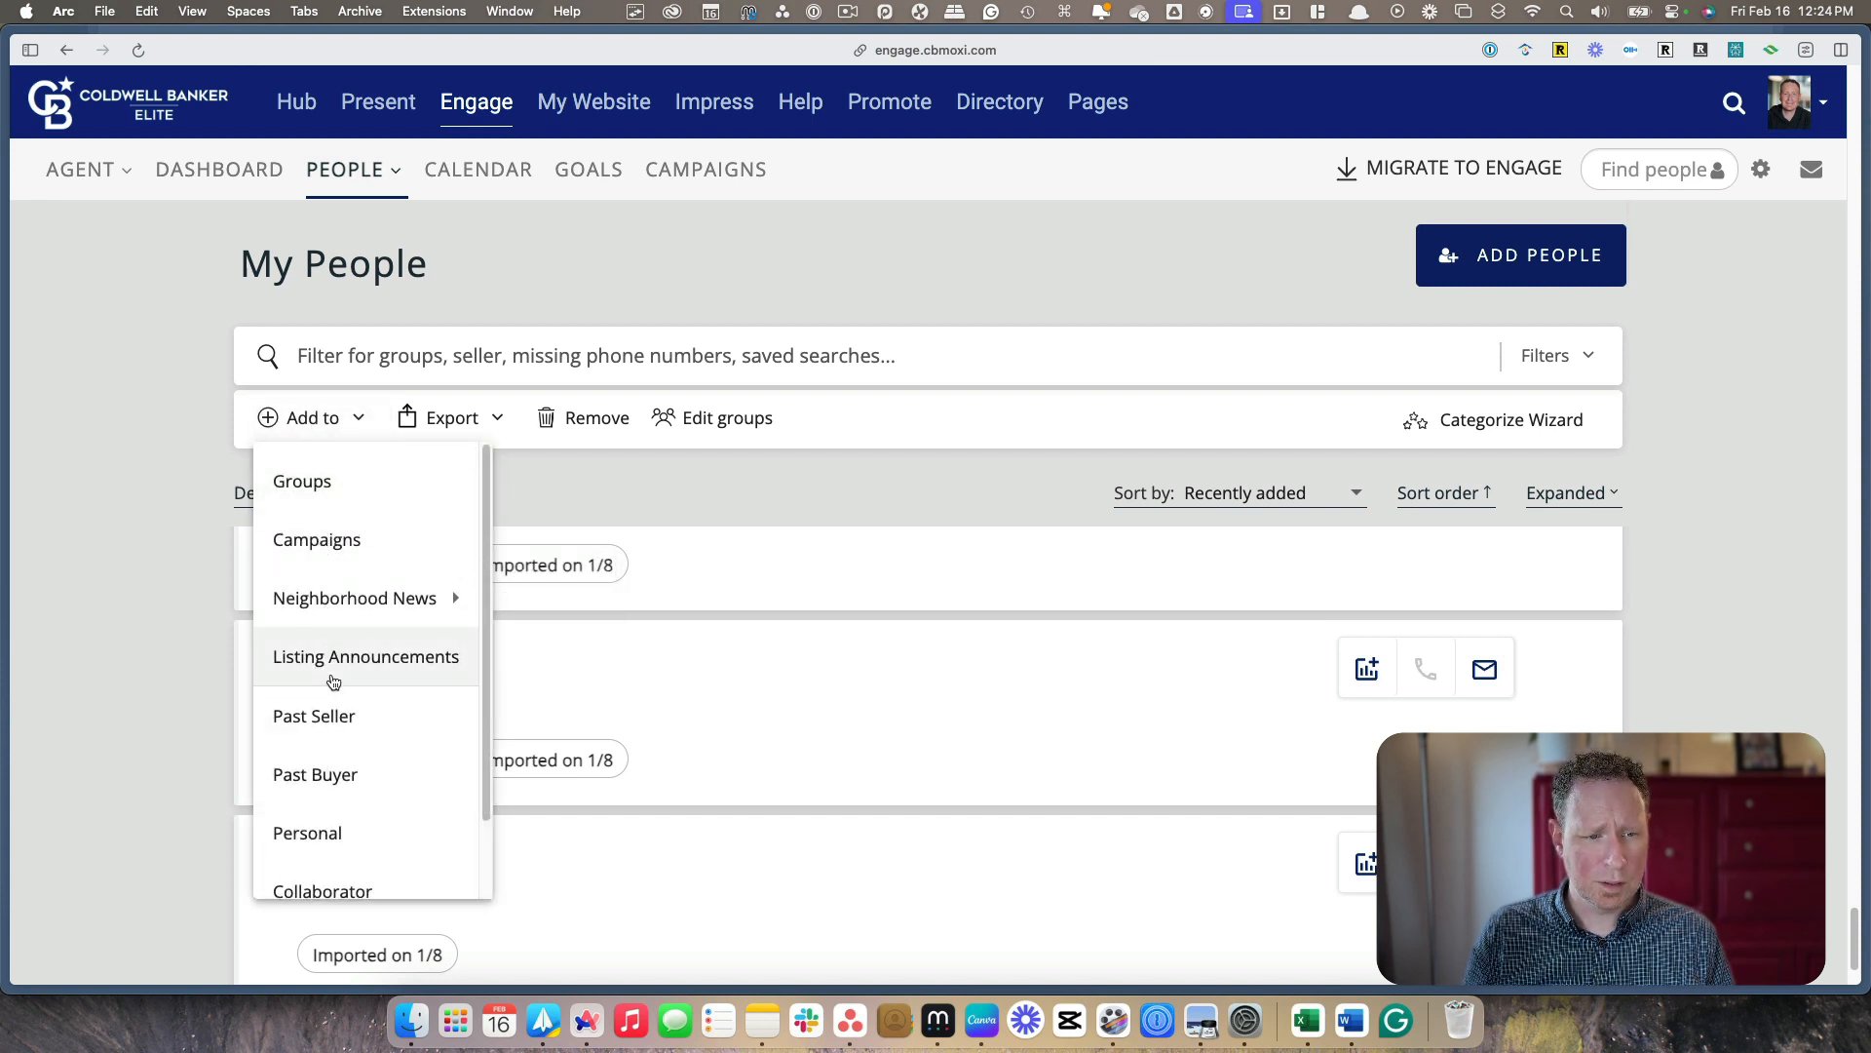
pyautogui.click(302, 482)
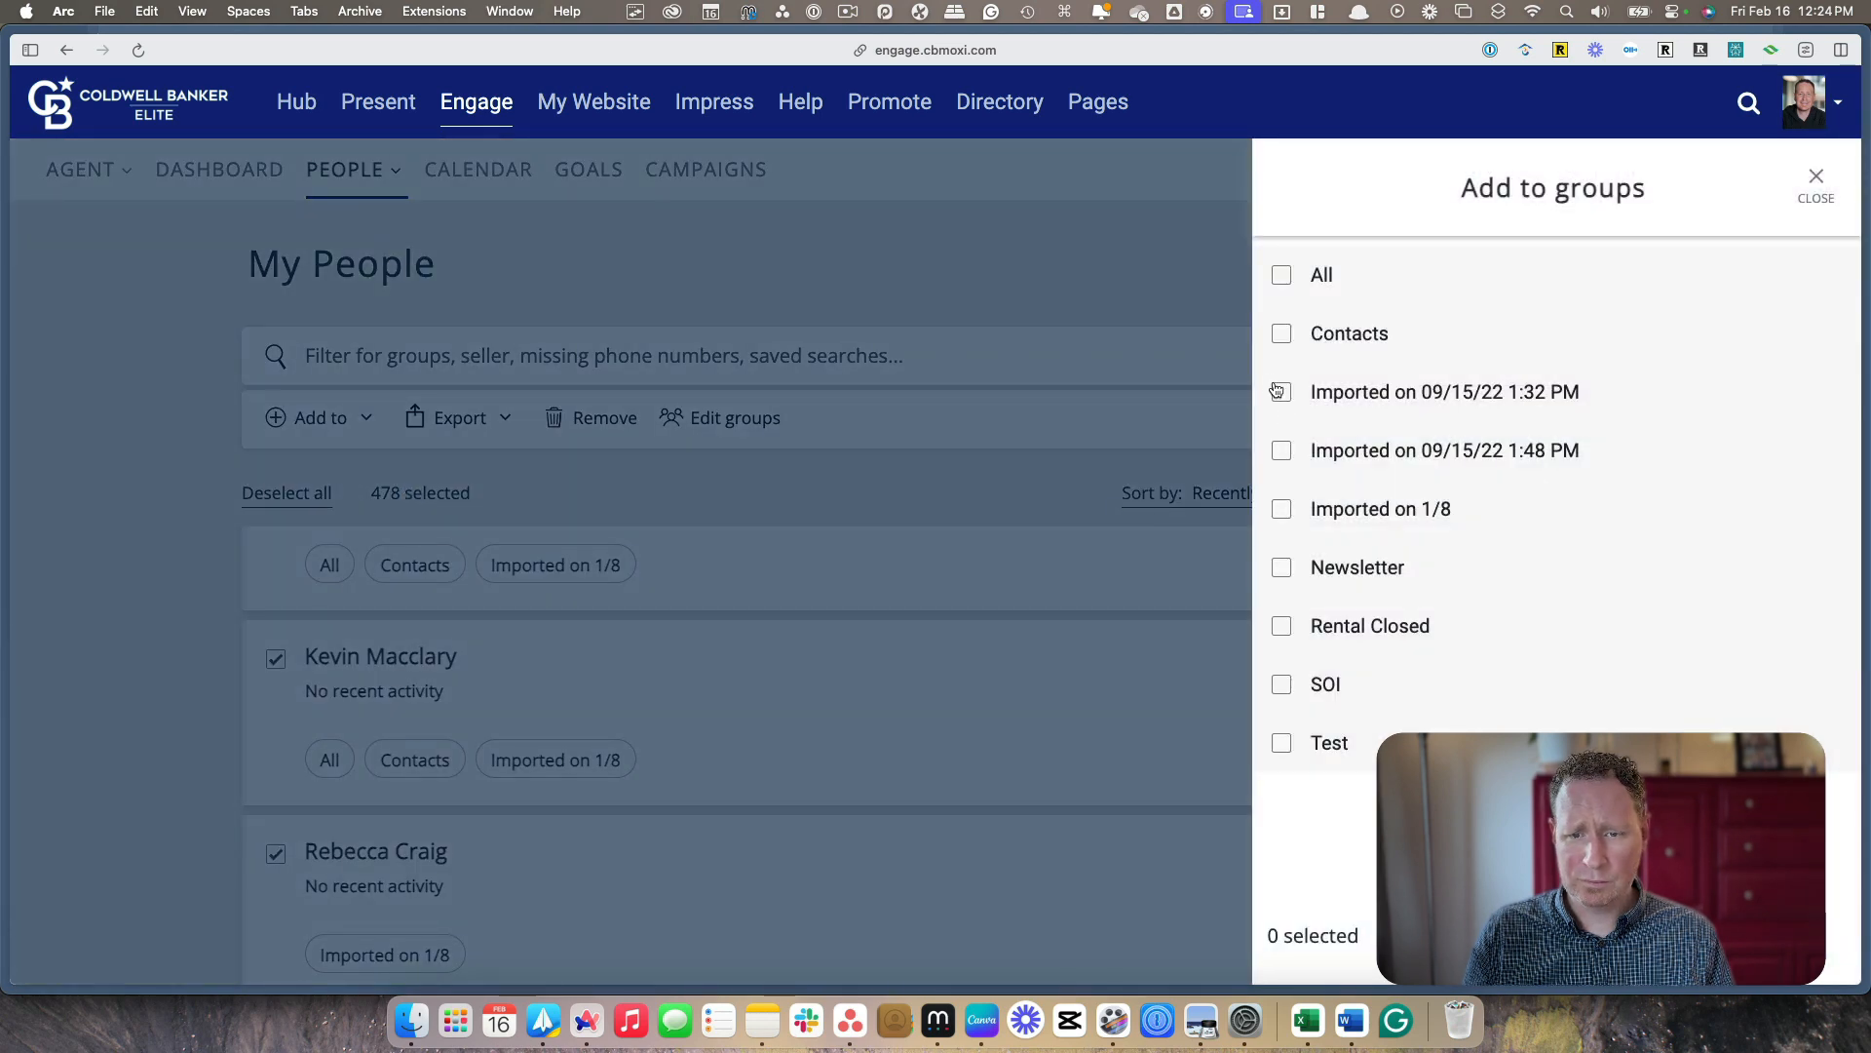
pyautogui.click(1284, 573)
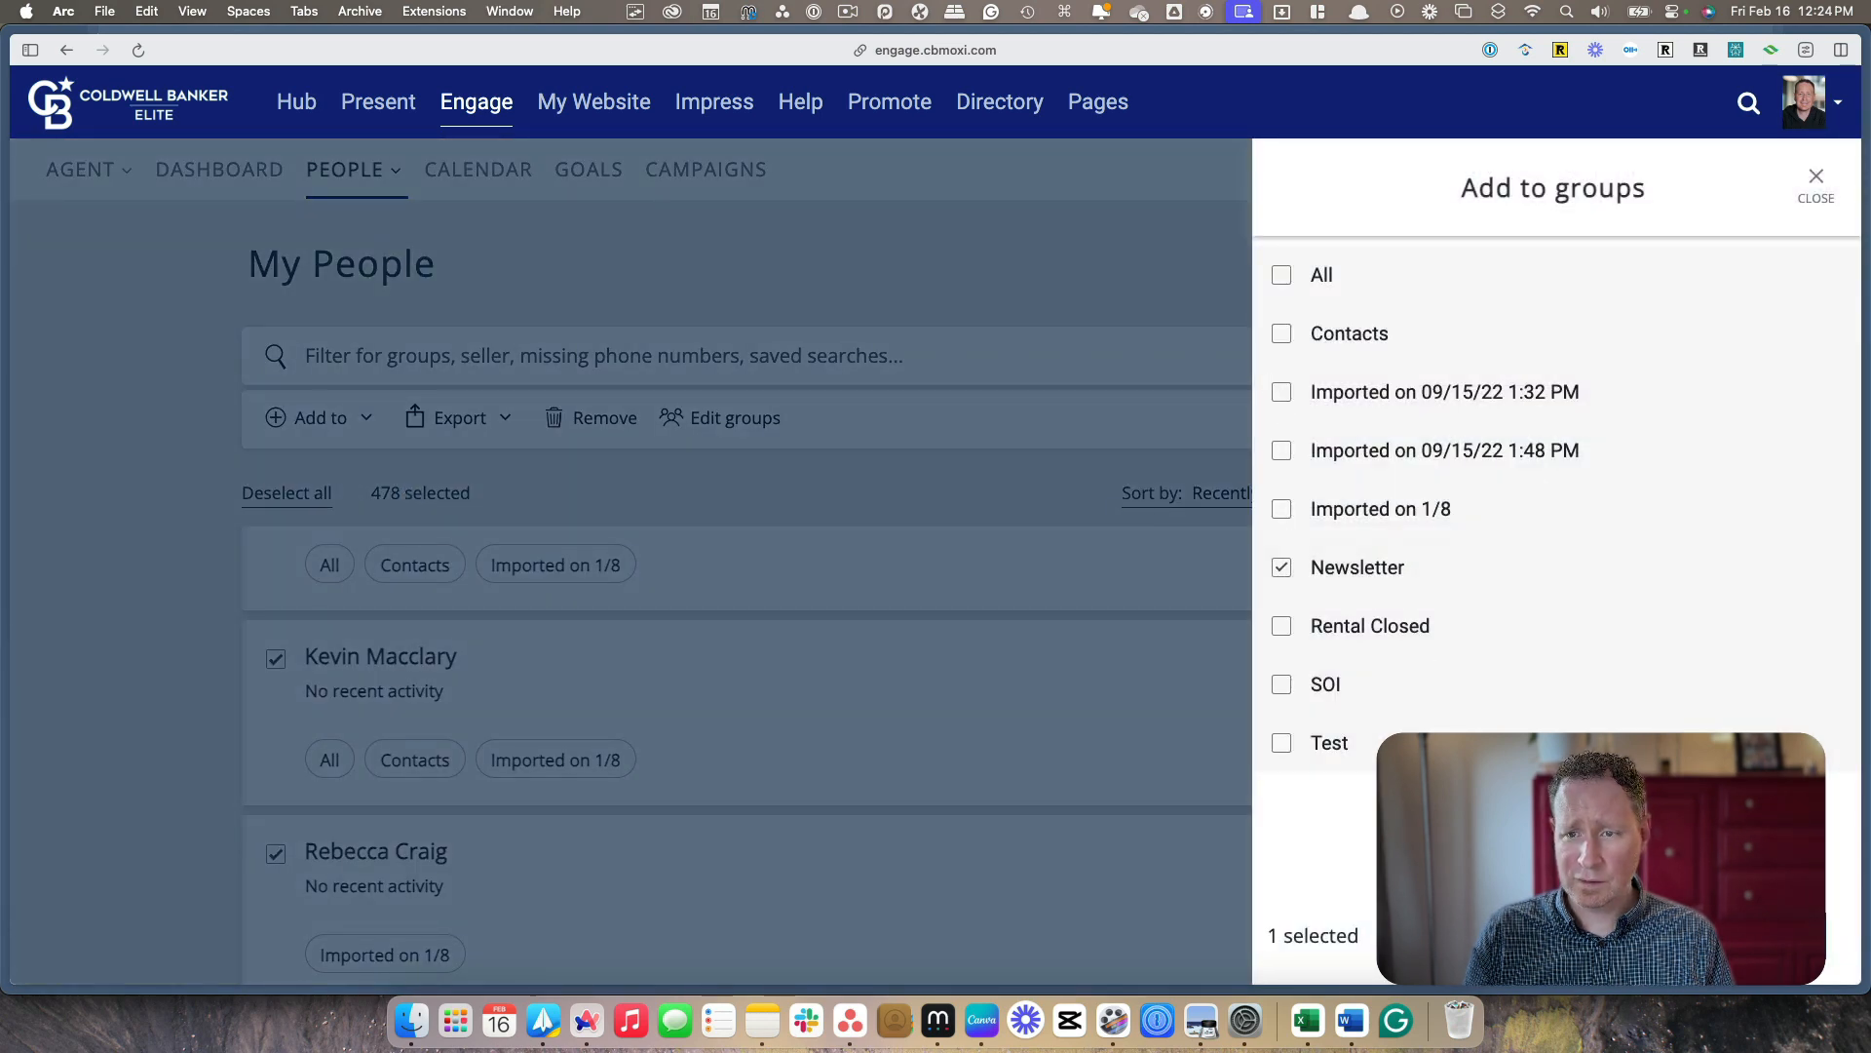
pyautogui.click(1750, 936)
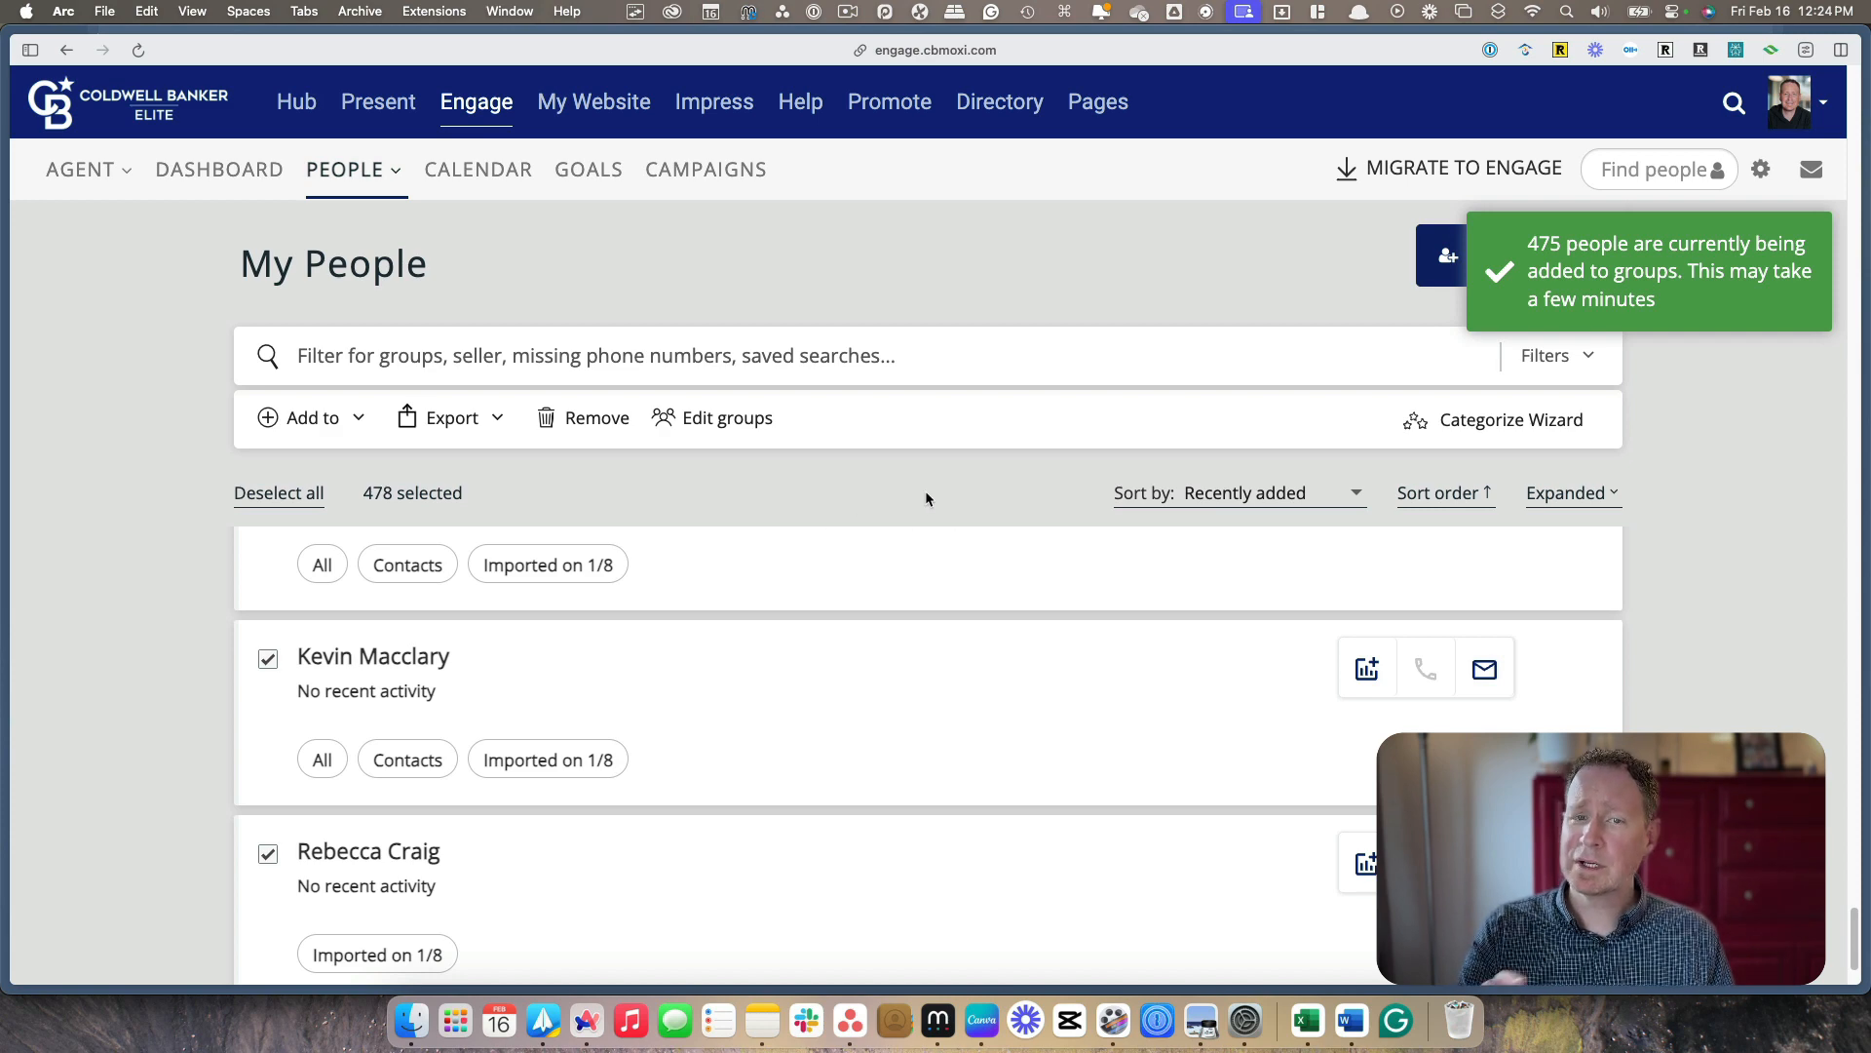
# Add "Create New Campaign" from the campaign library to My Campaigns and open the new copy's setup page
pyautogui.scroll(-3, 926, 499)
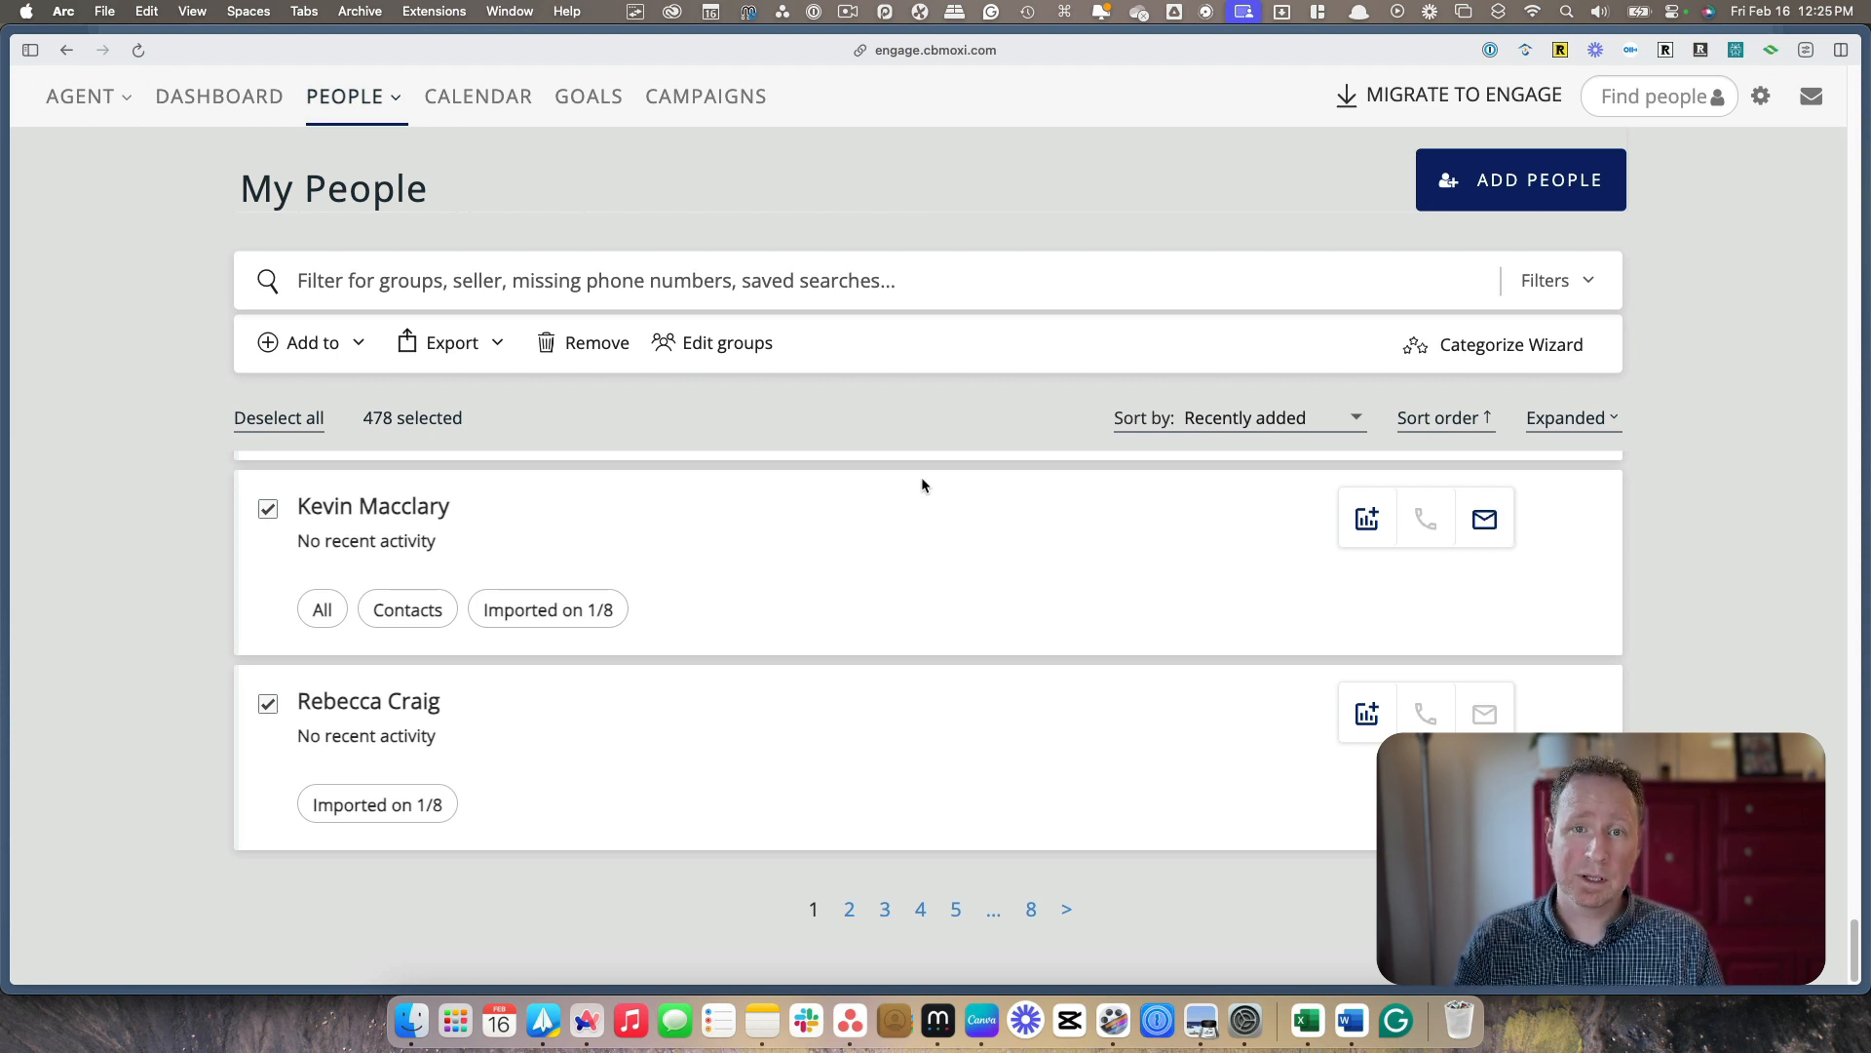
pyautogui.scroll(5, 921, 484)
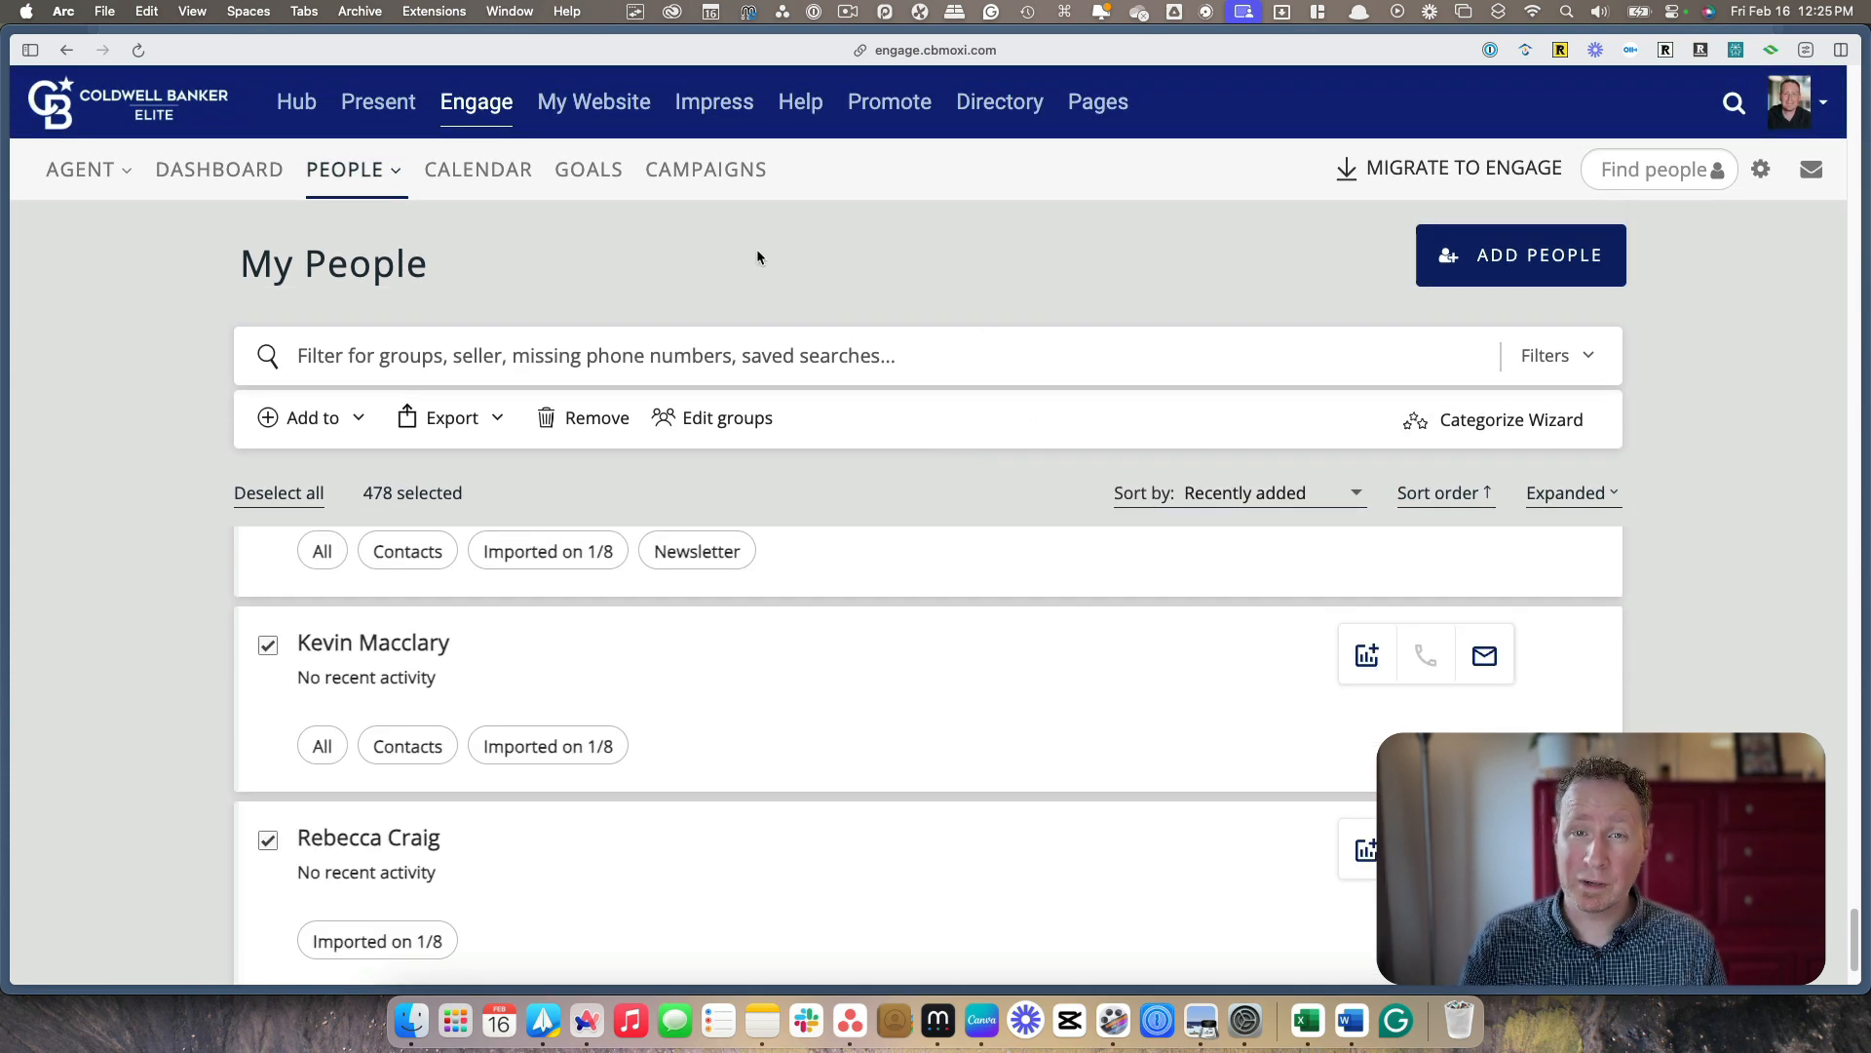
pyautogui.click(717, 171)
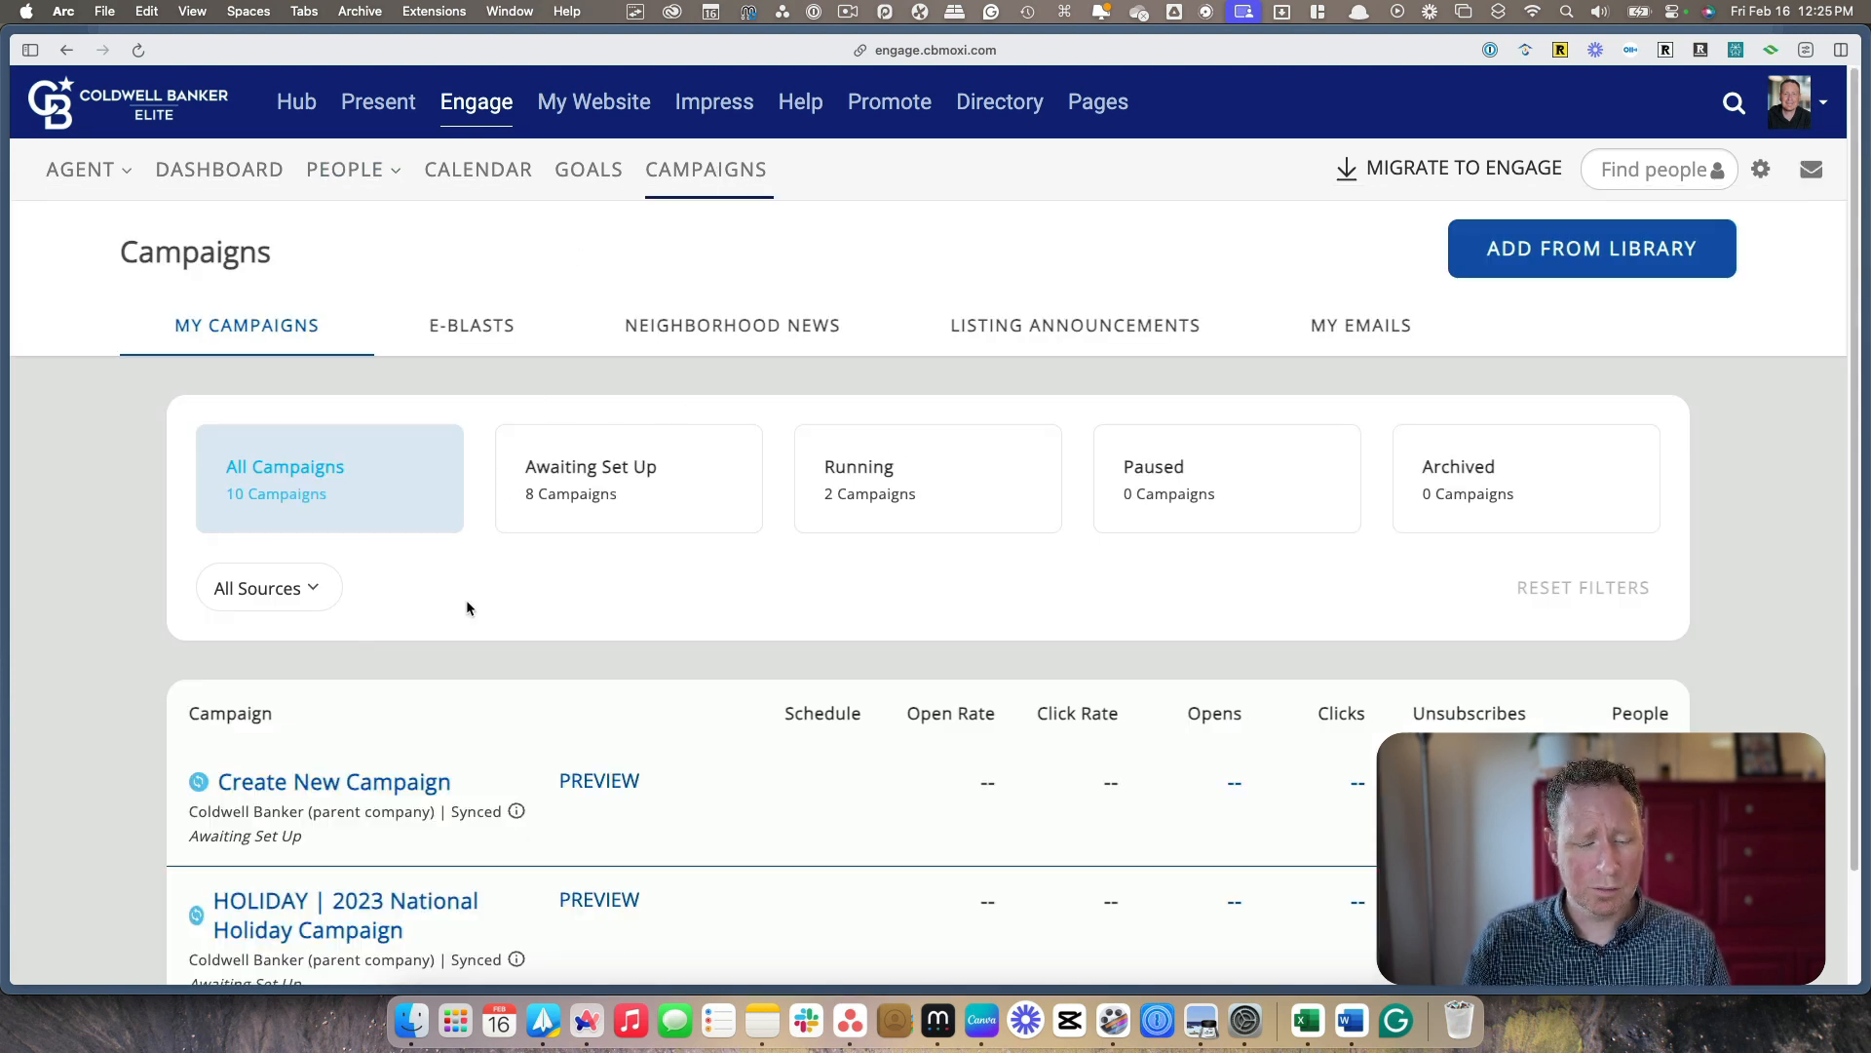
pyautogui.click(1576, 250)
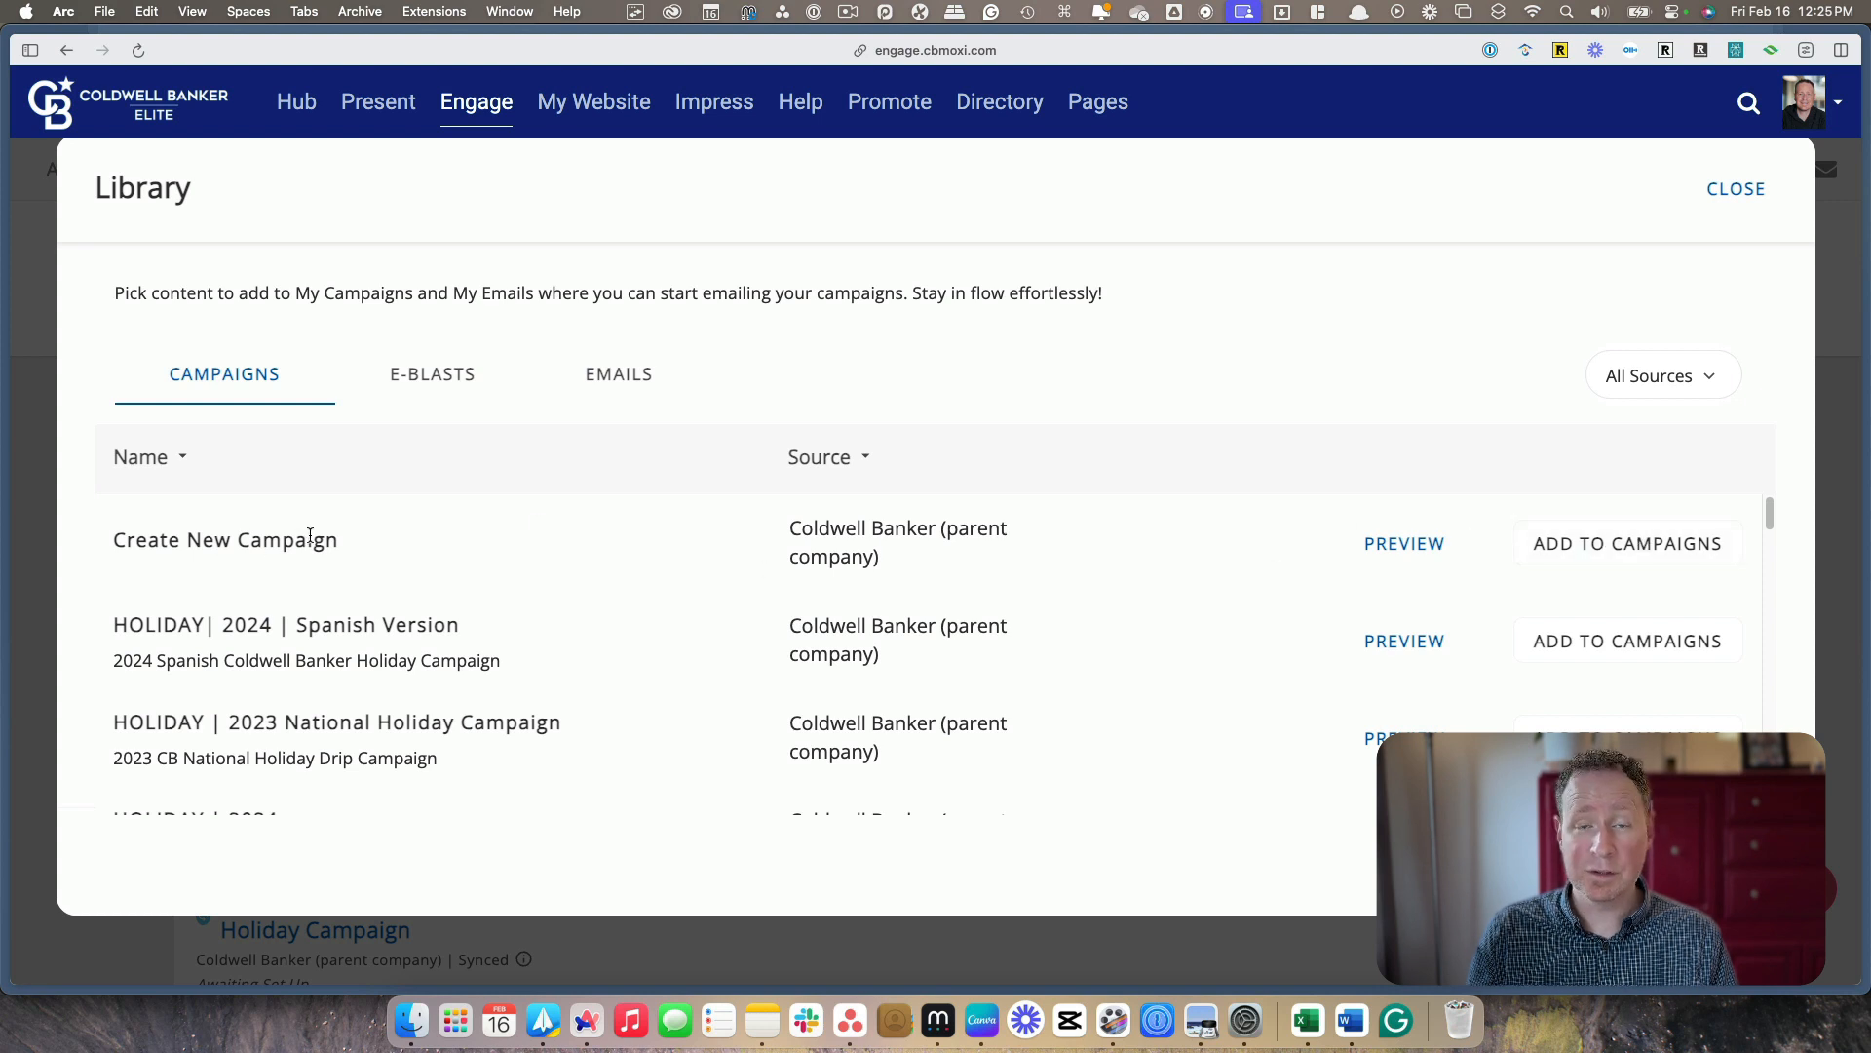
pyautogui.click(1611, 544)
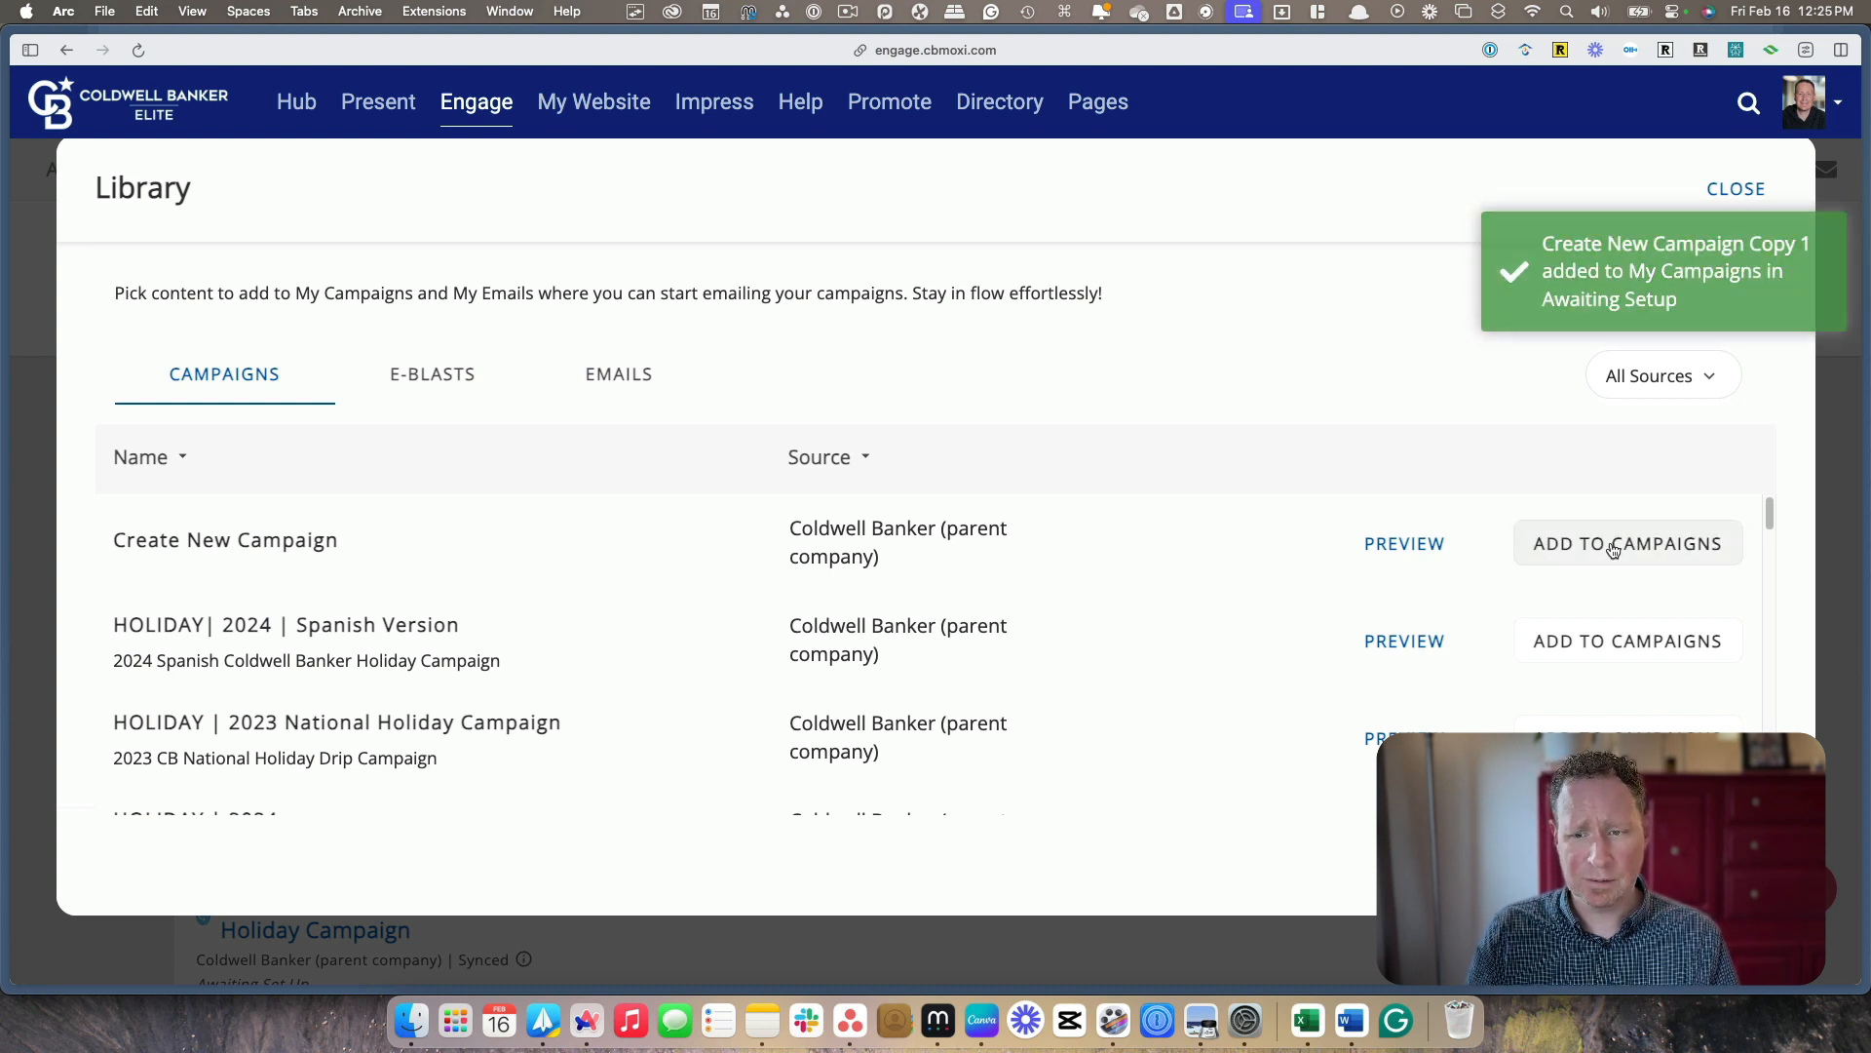
pyautogui.click(1715, 188)
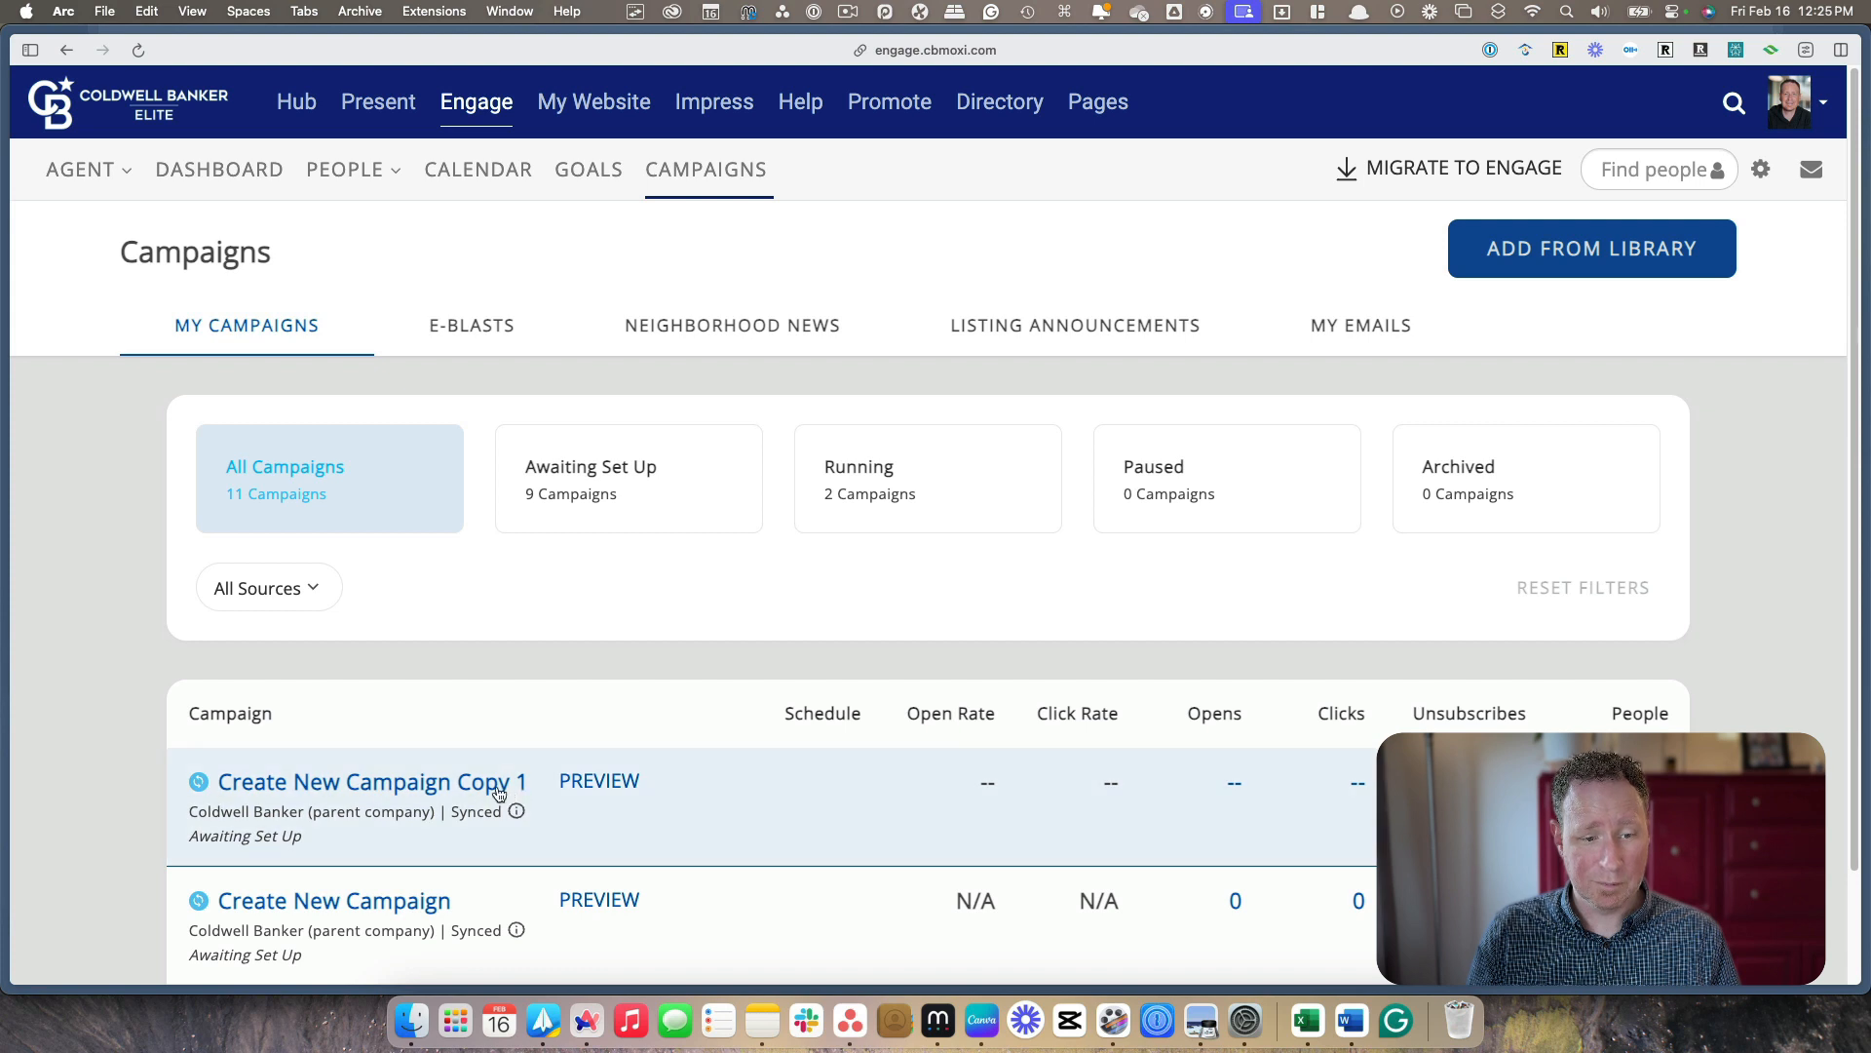
pyautogui.click(362, 785)
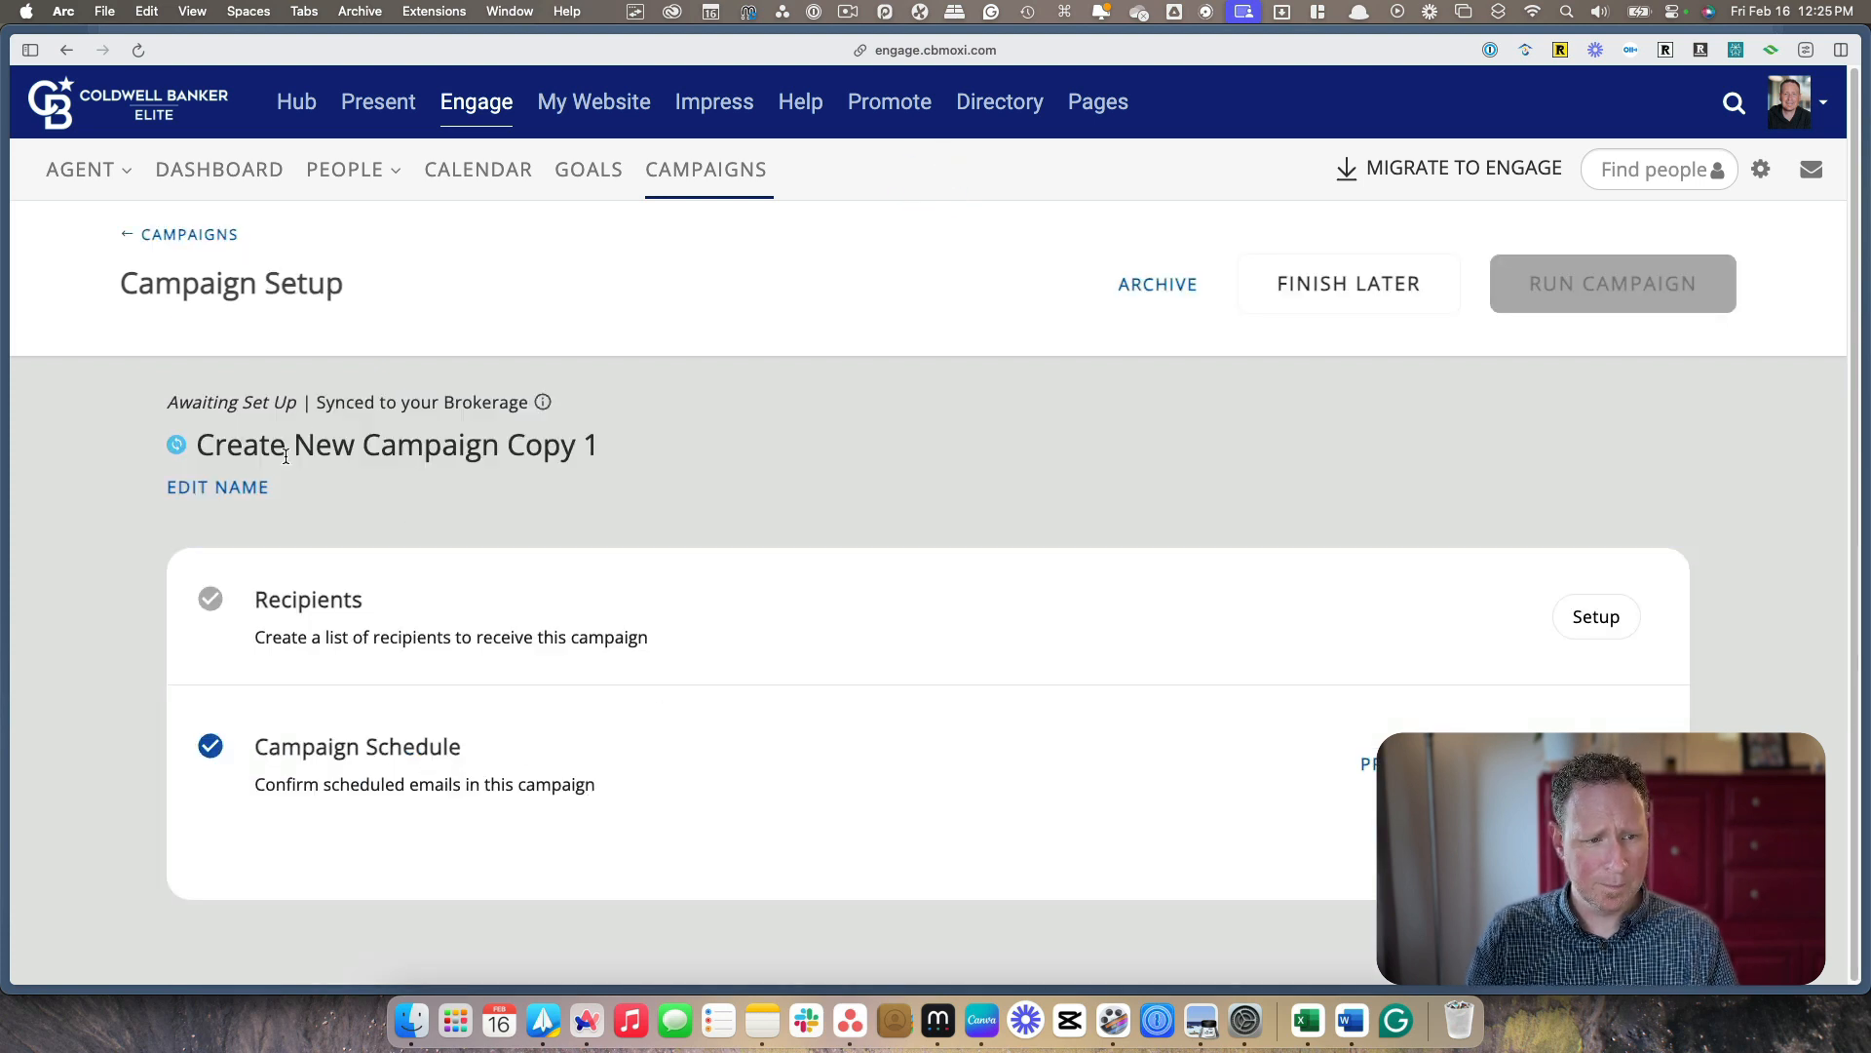
# Rename the copied campaign as March Newsletter and save the name
pyautogui.click(218, 488)
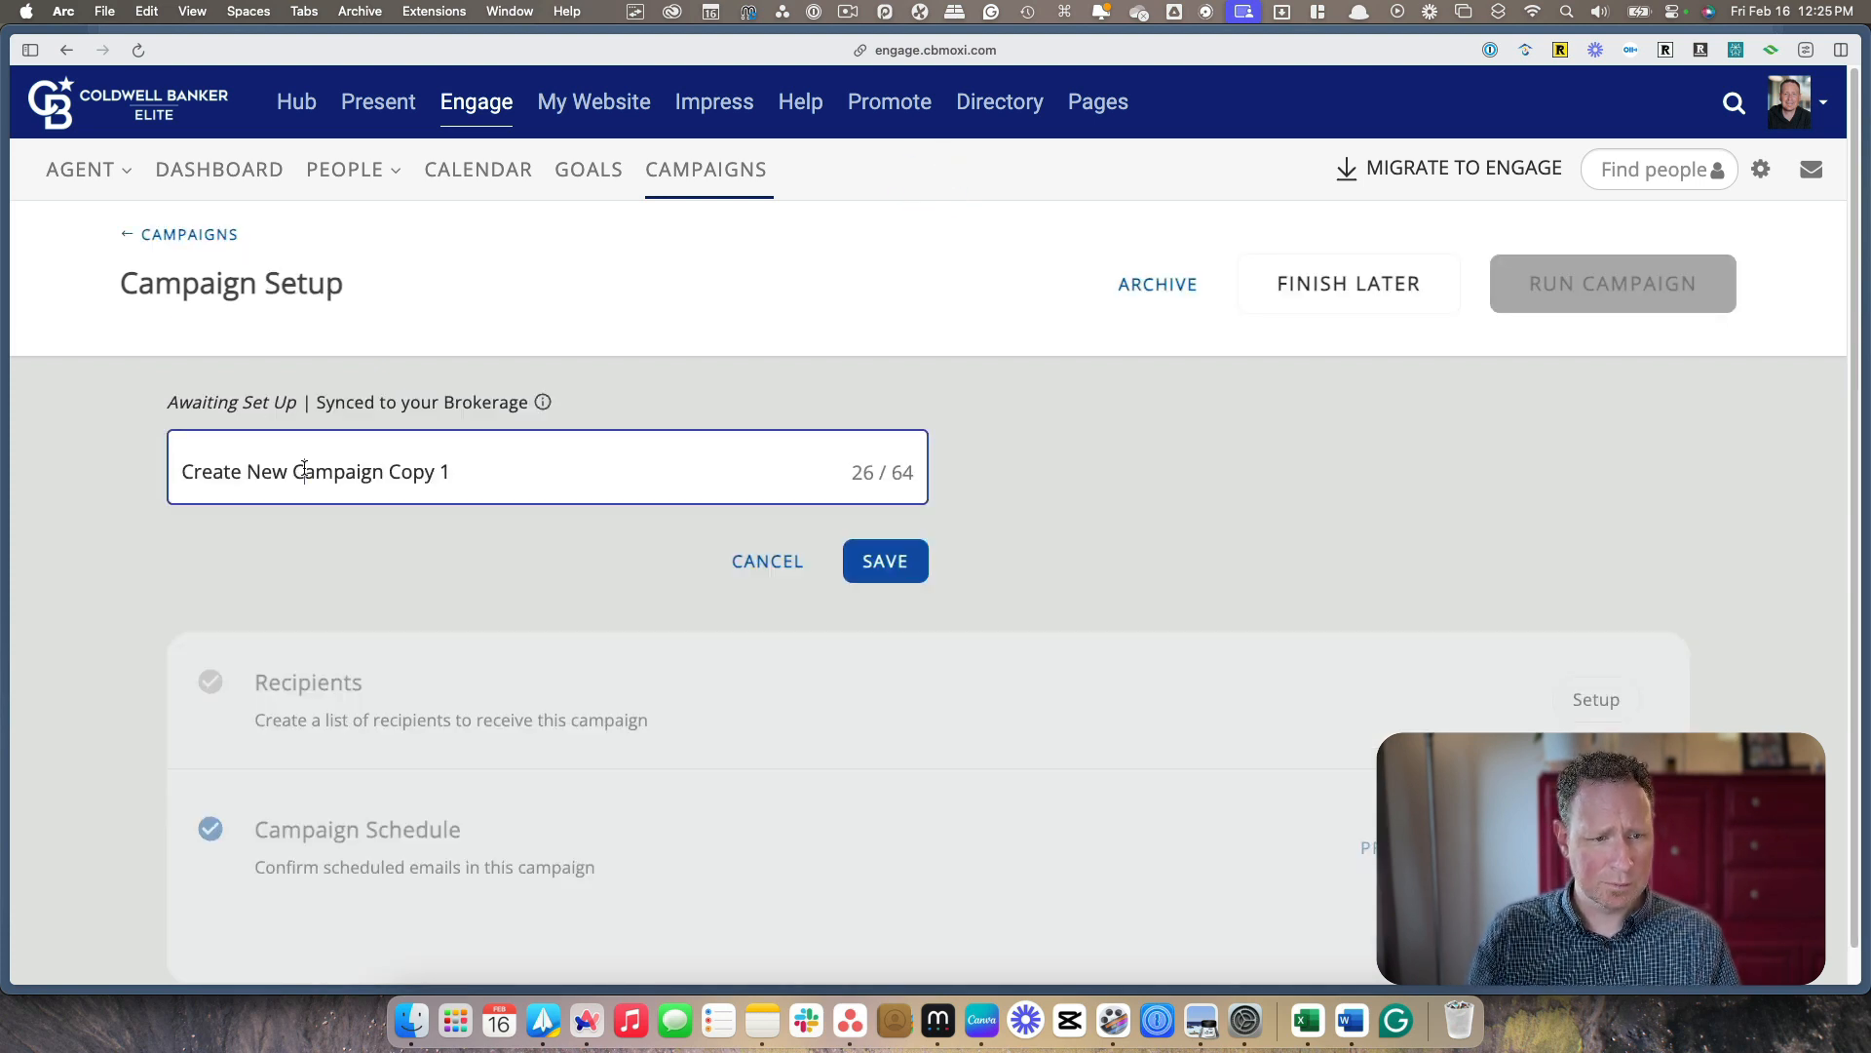
pyautogui.tripleClick(305, 470)
pyautogui.write('Mar')
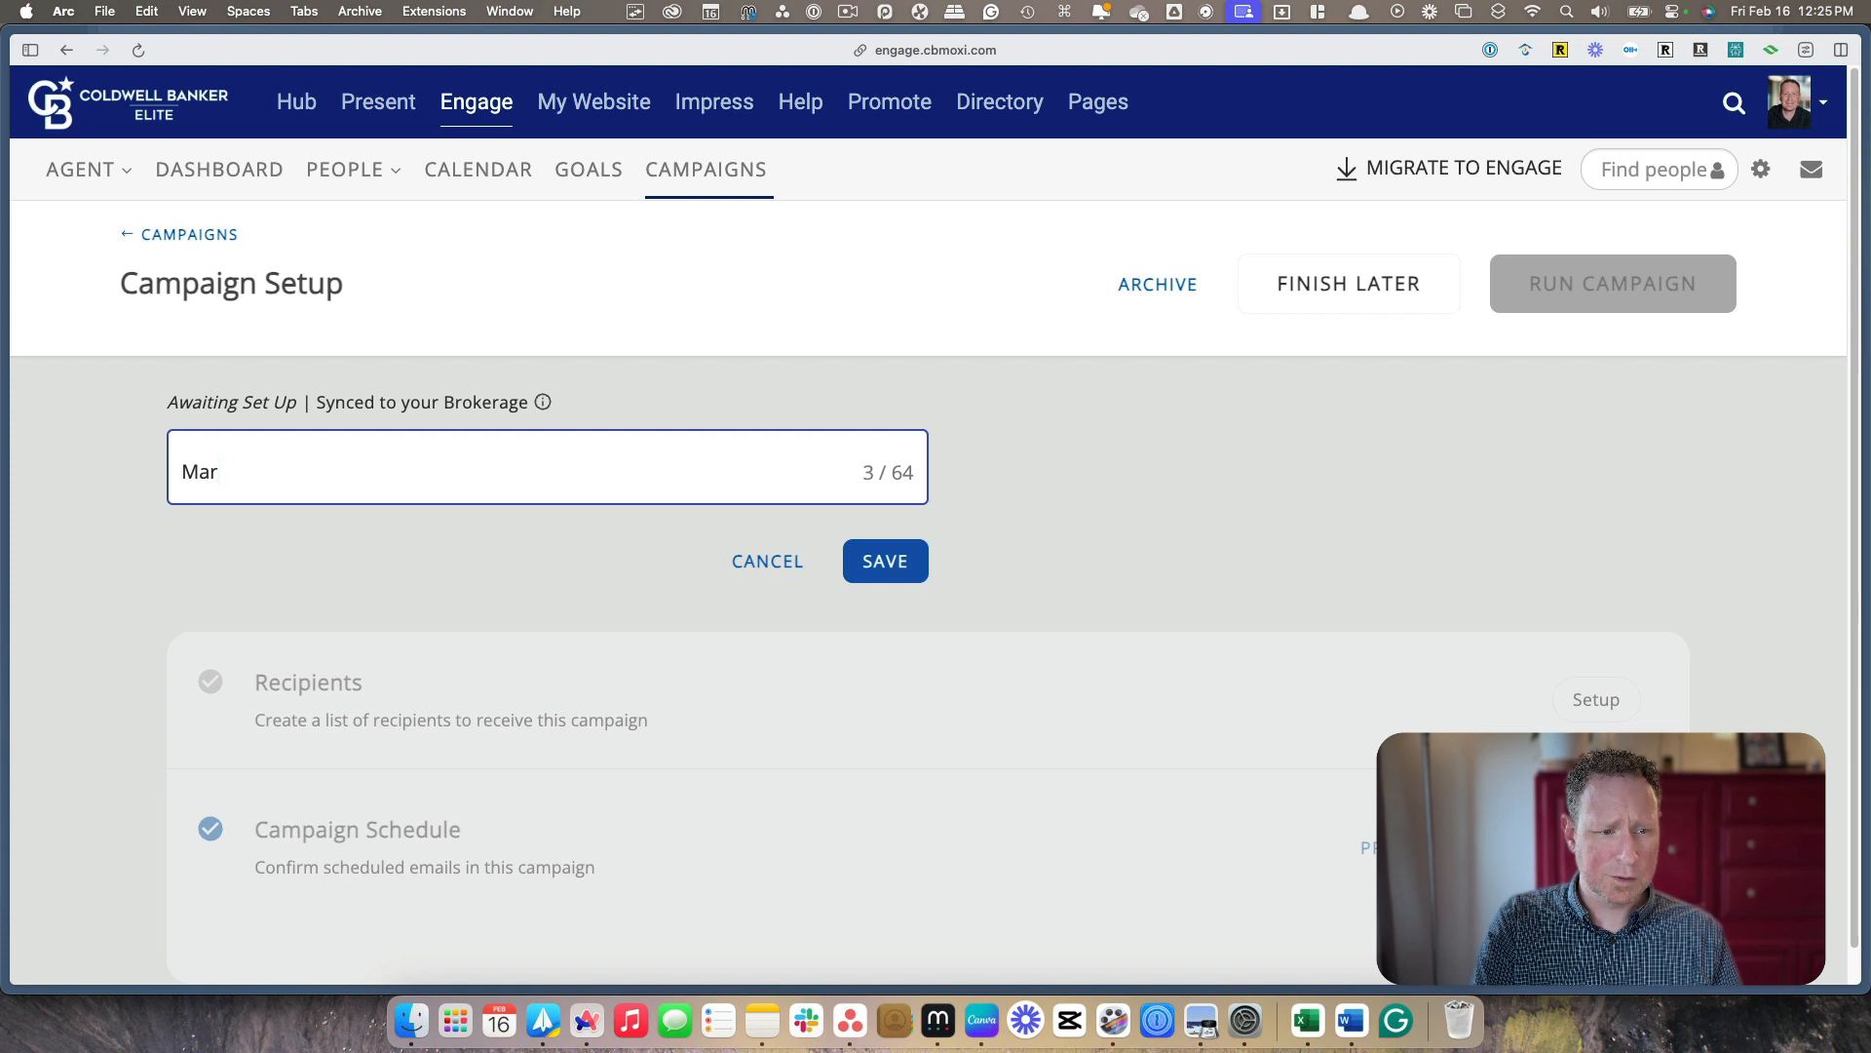
pyautogui.write('ch NEws')
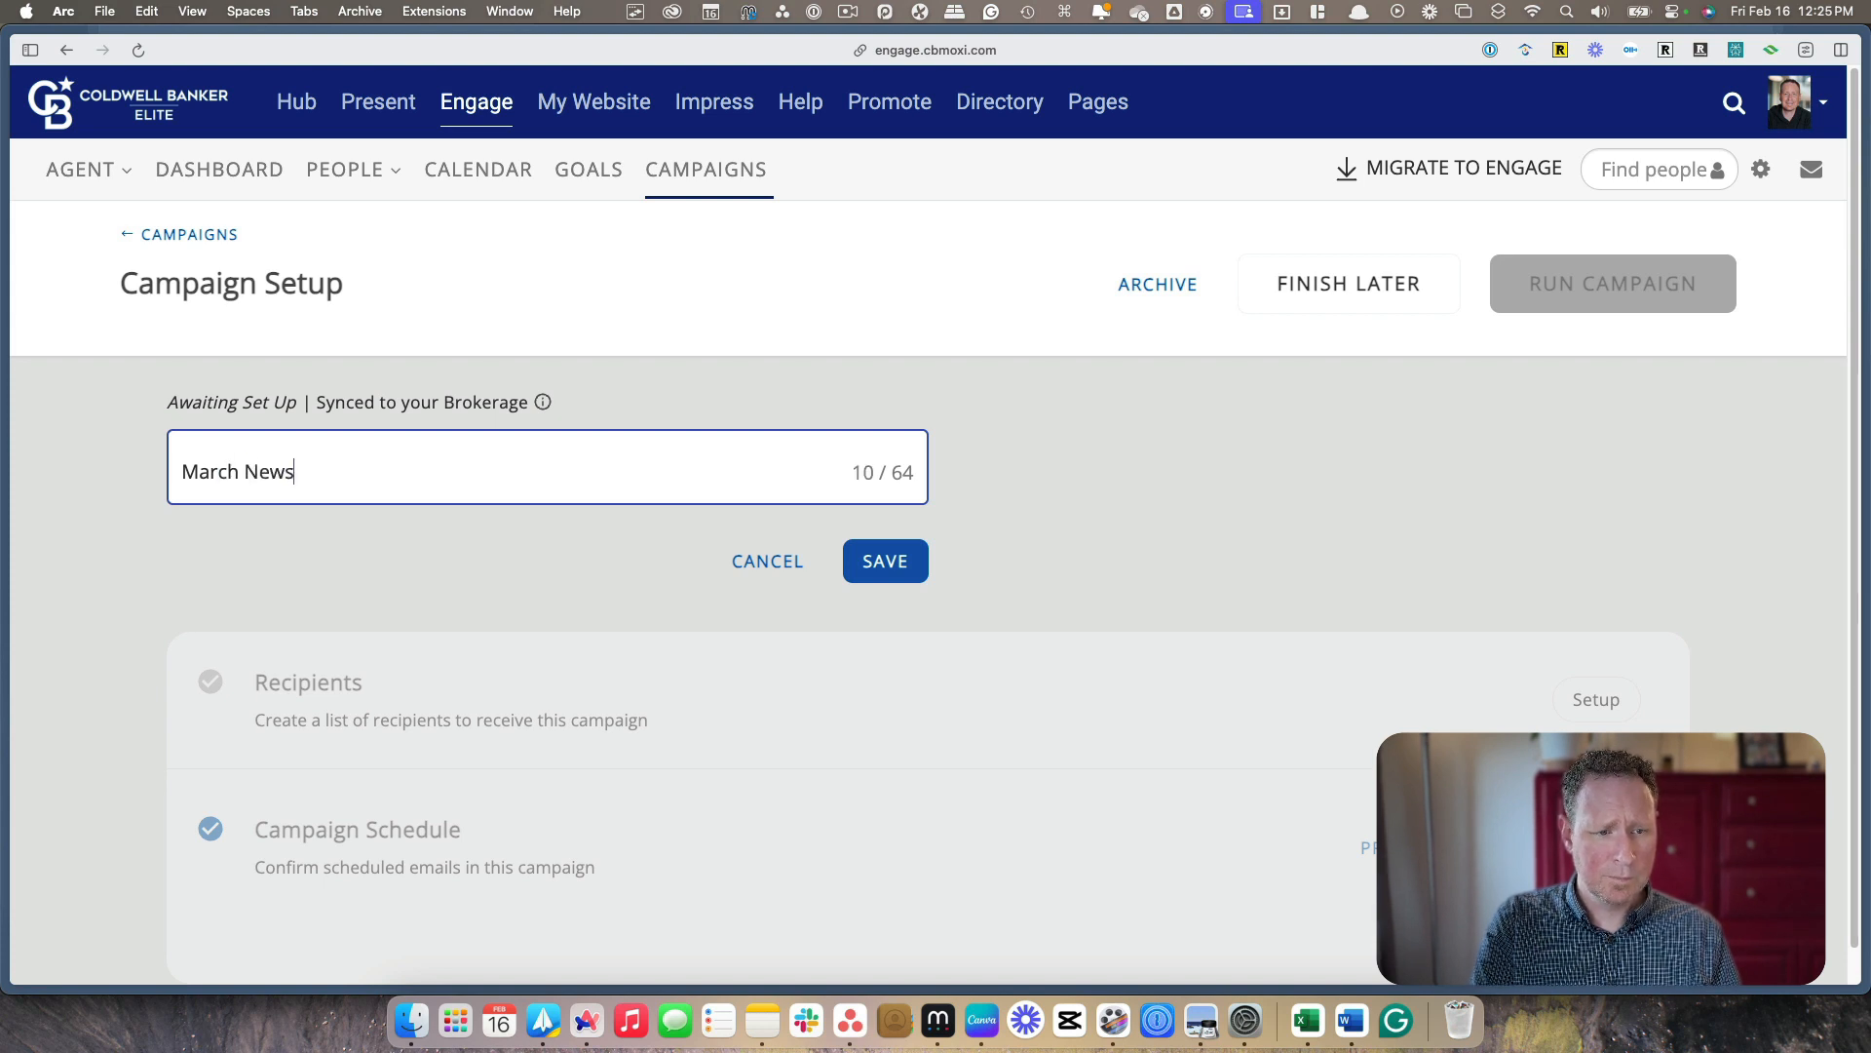
pyautogui.write('letter')
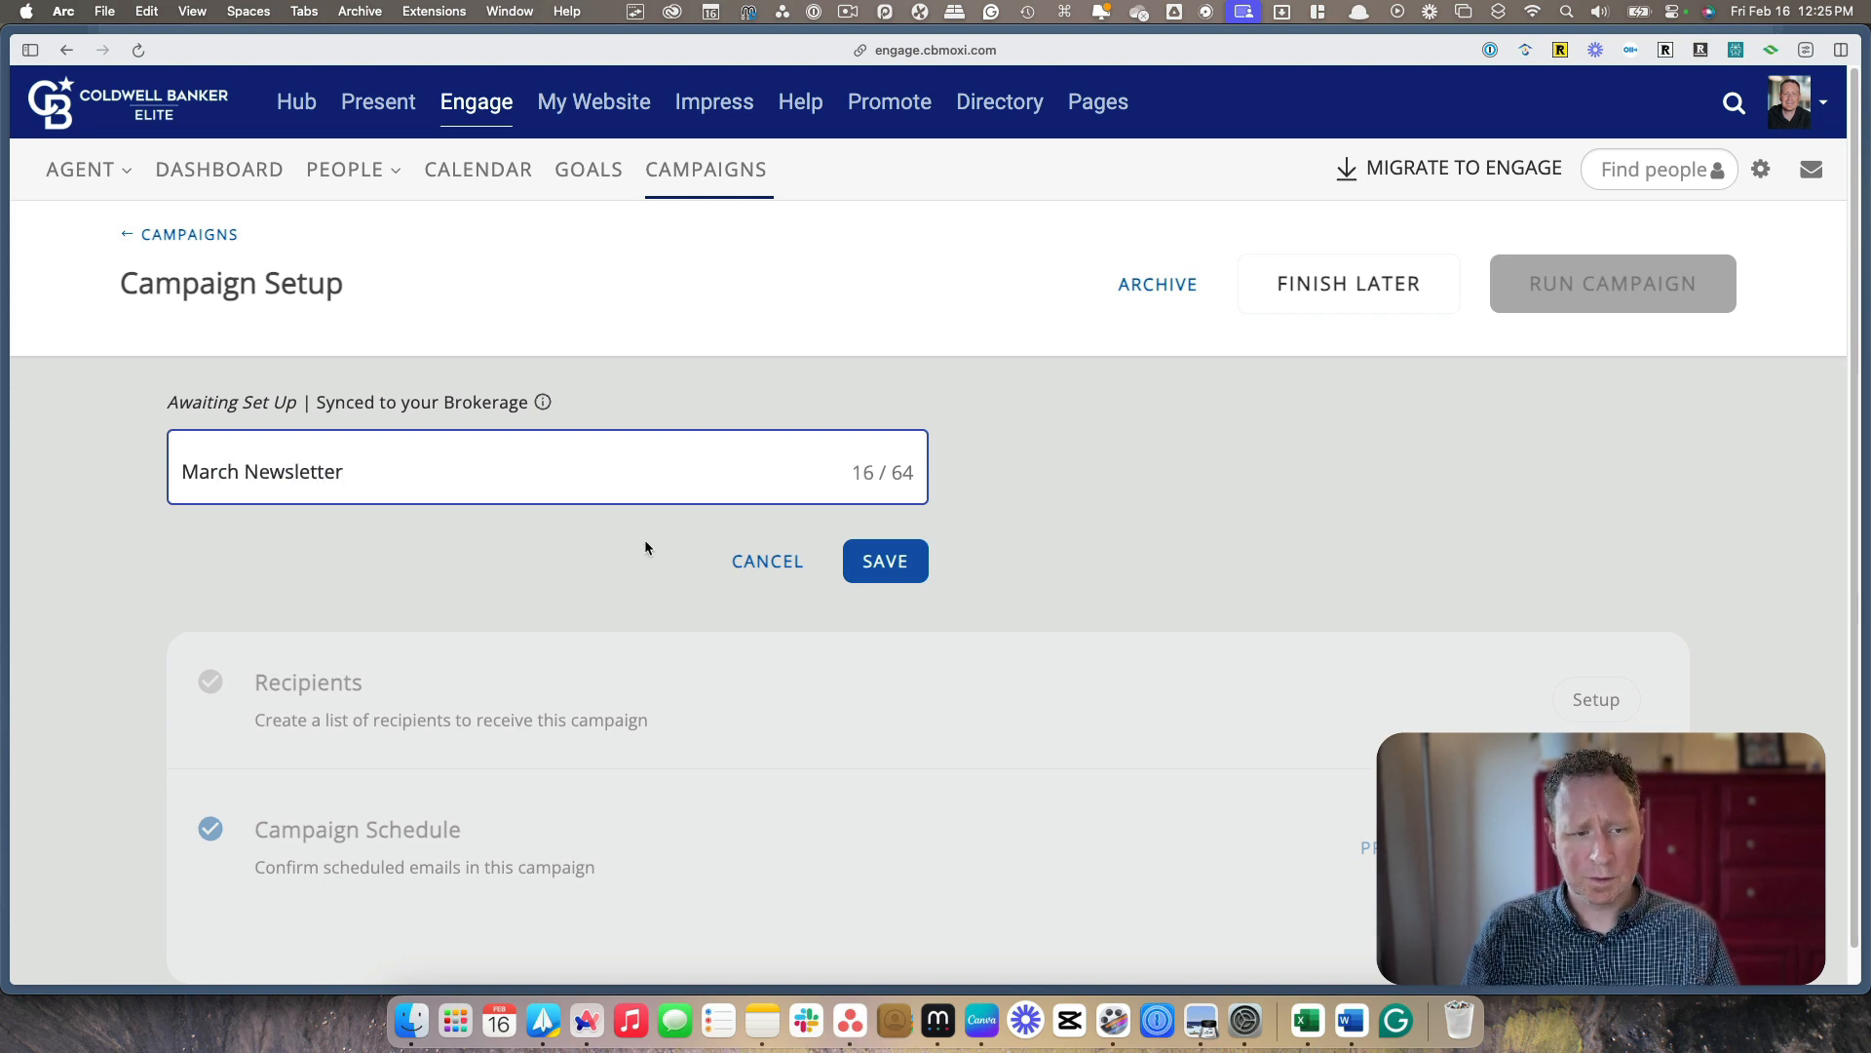
pyautogui.click(896, 558)
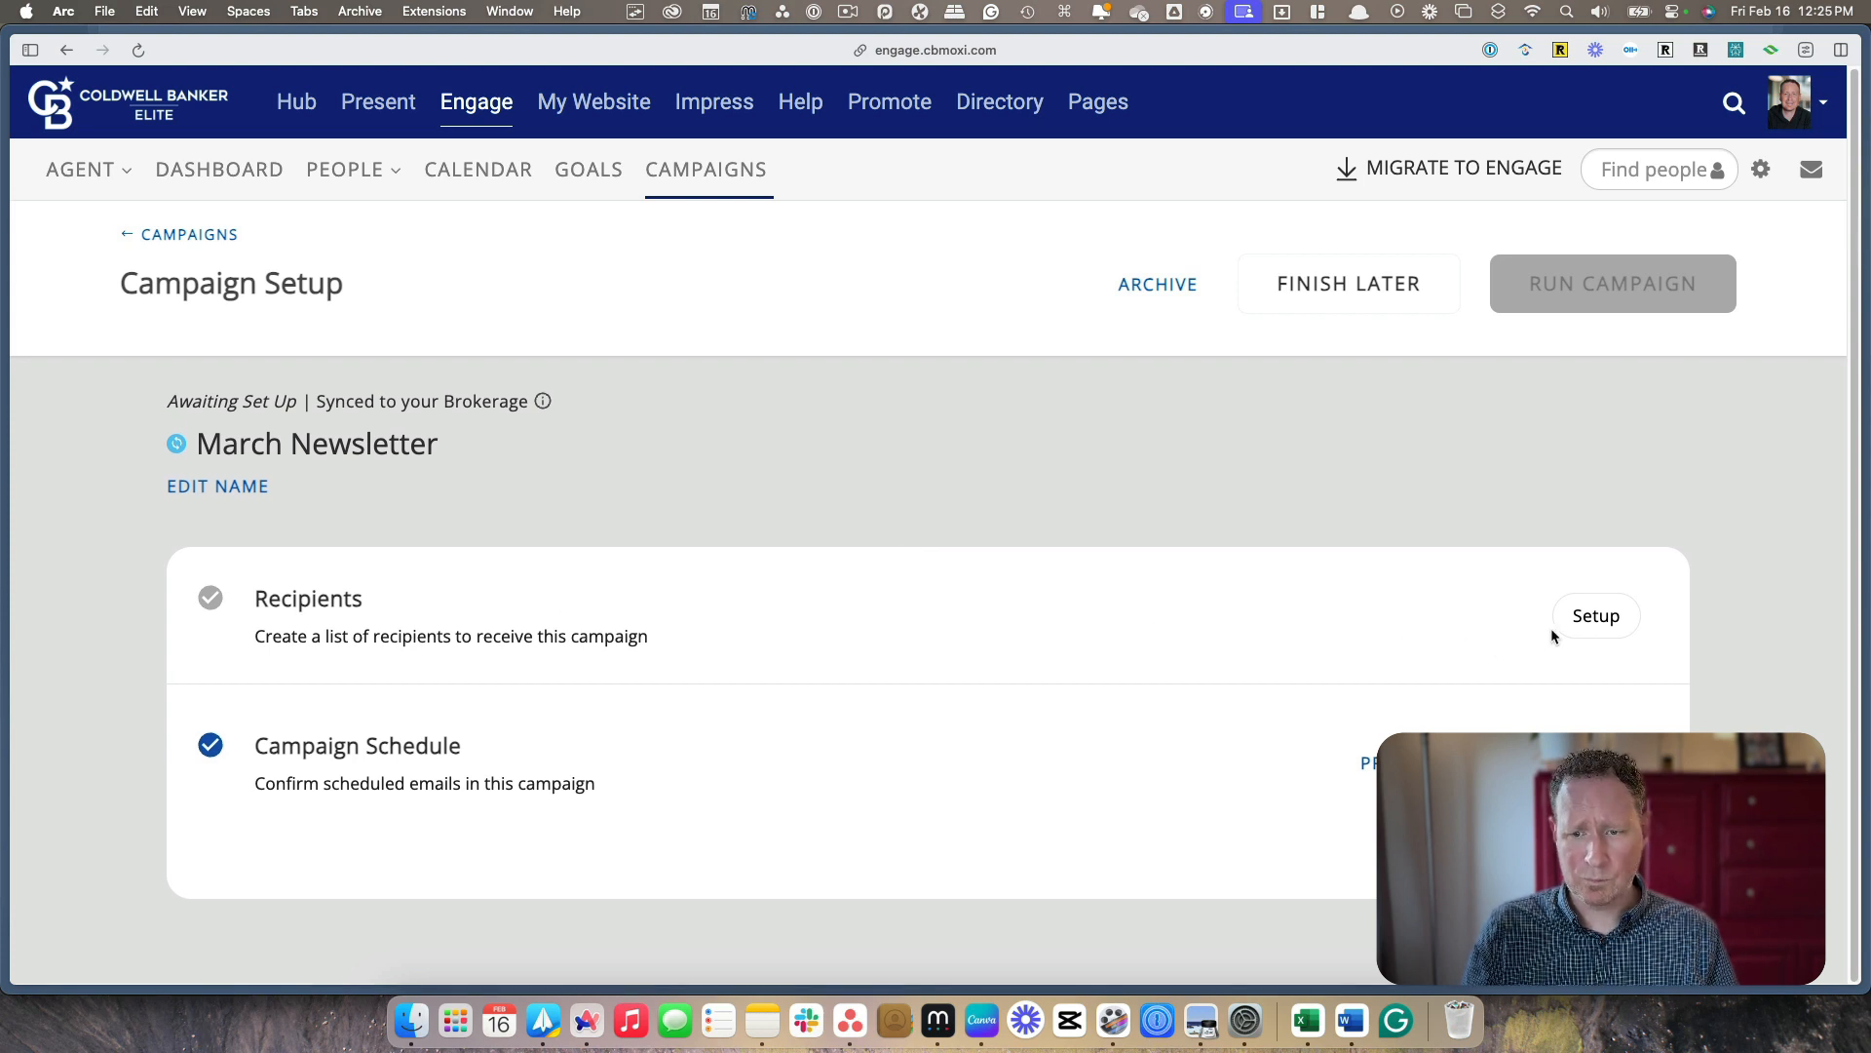
# Set up the campaign's recipients by adding the contact group named All
pyautogui.click(1589, 622)
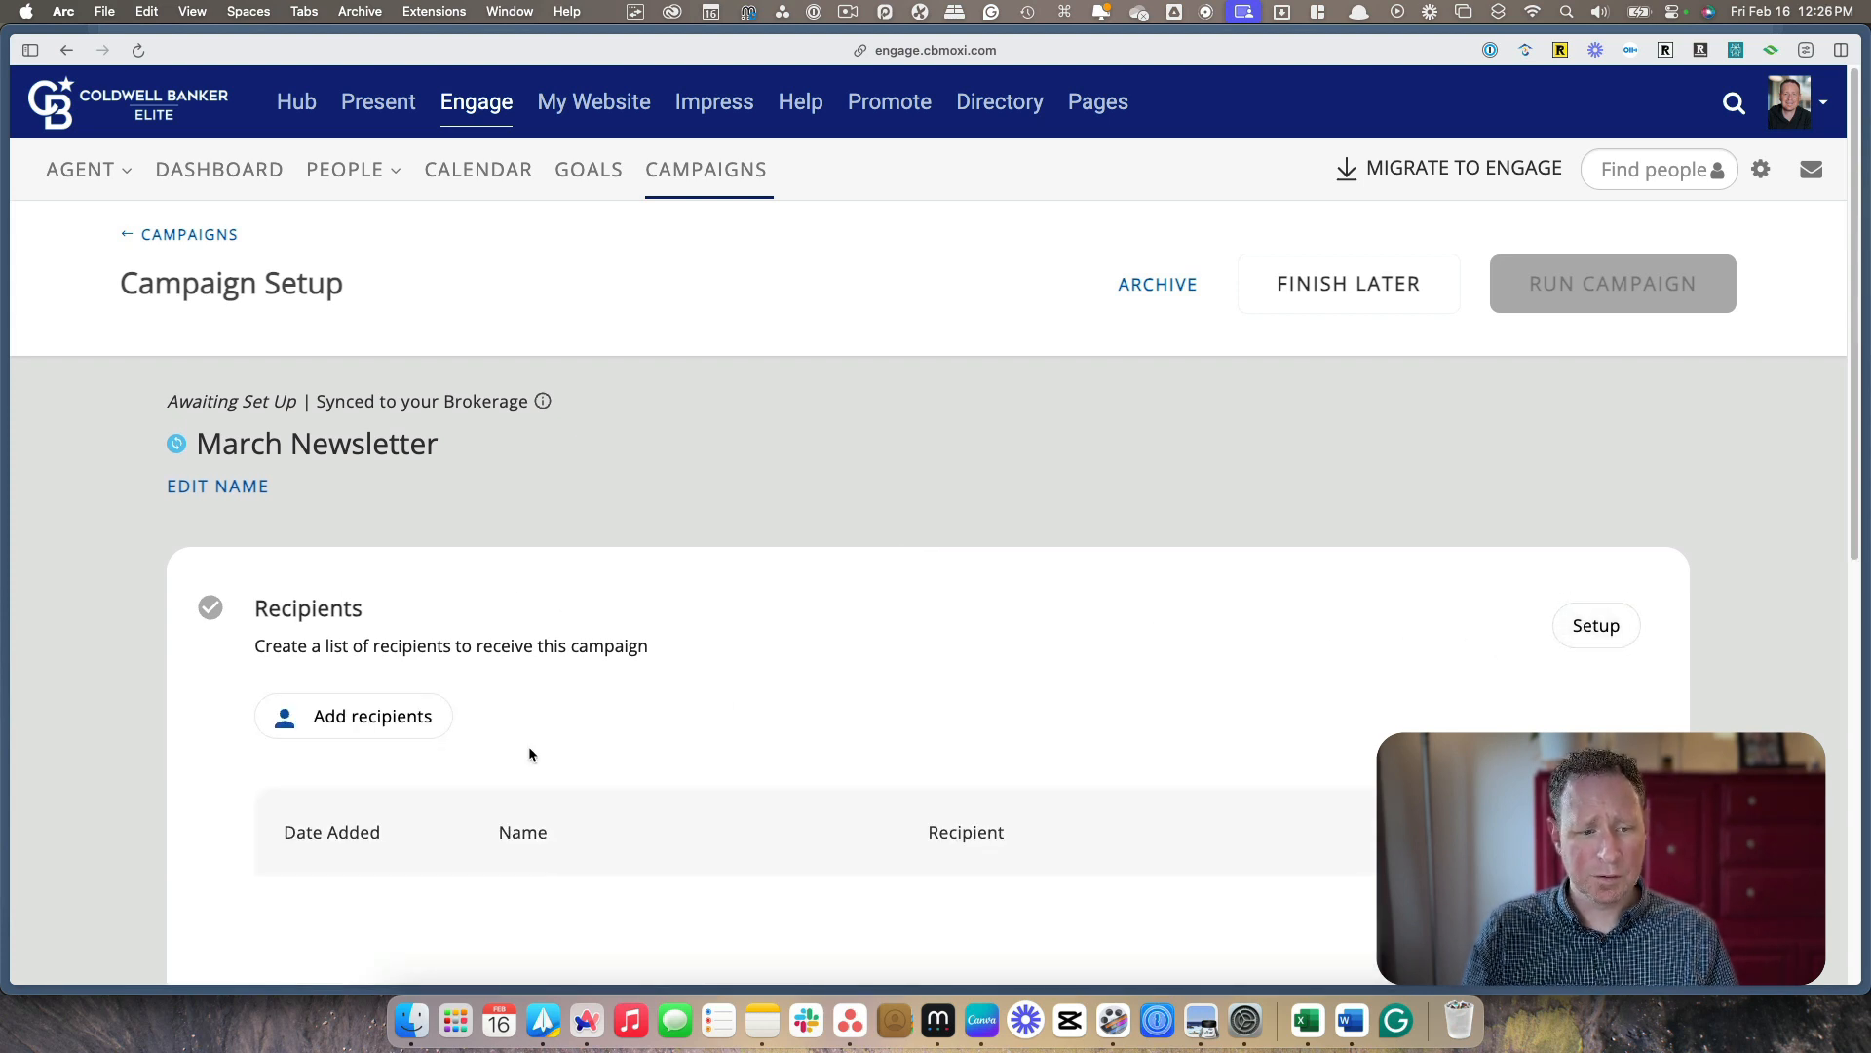
pyautogui.click(317, 717)
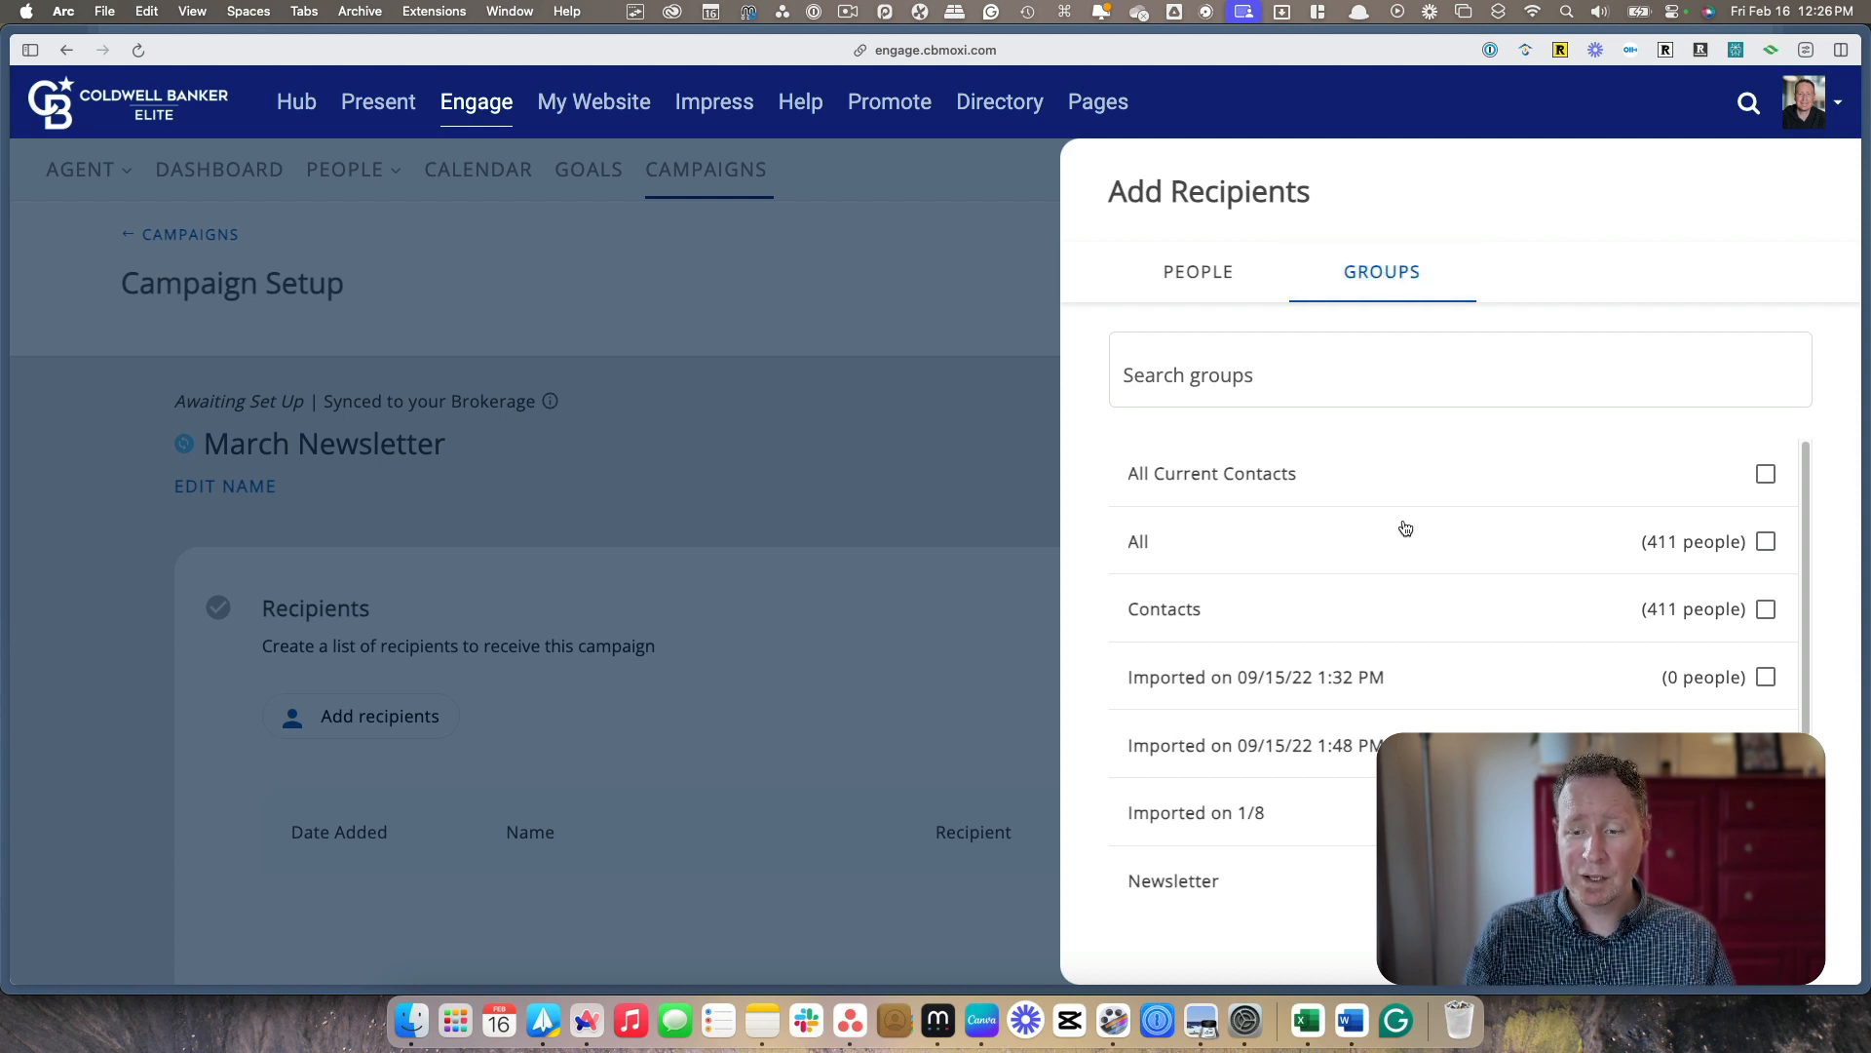
pyautogui.scroll(-1, 1482, 605)
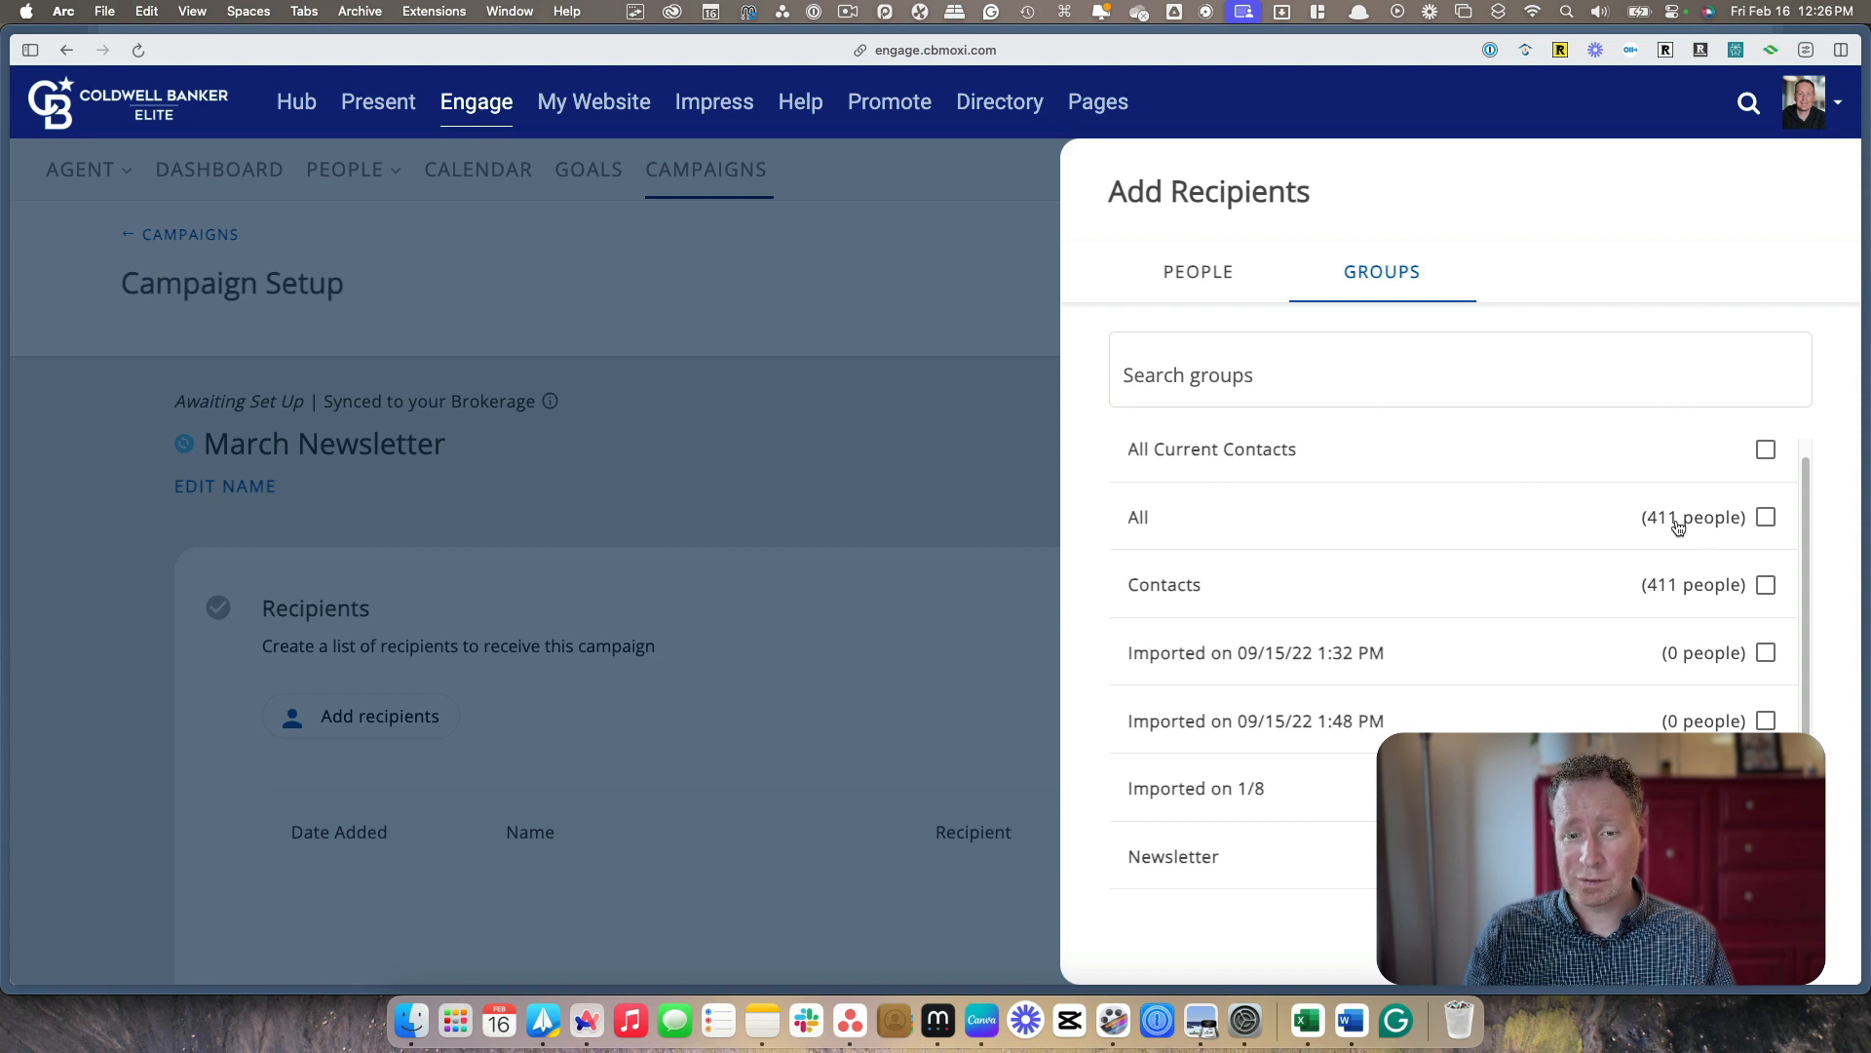
pyautogui.scroll(-3, 1695, 683)
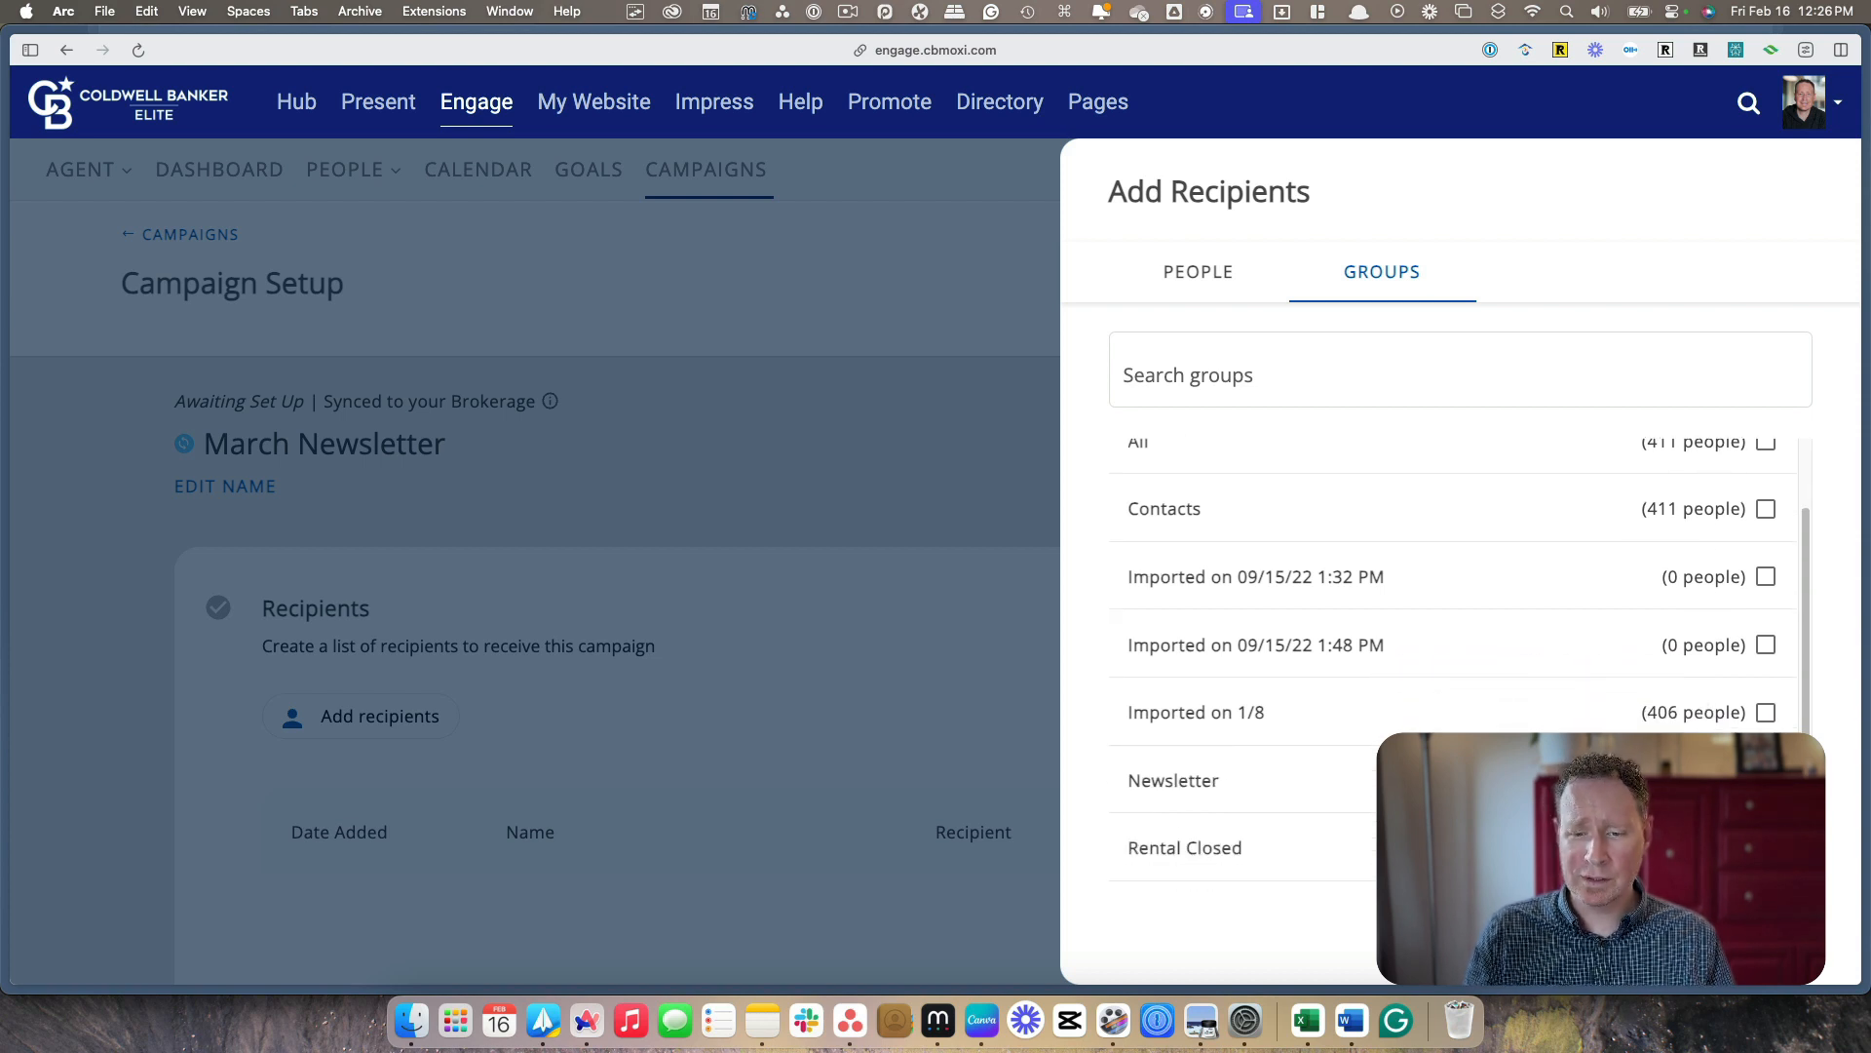
pyautogui.scroll(3, 1560, 682)
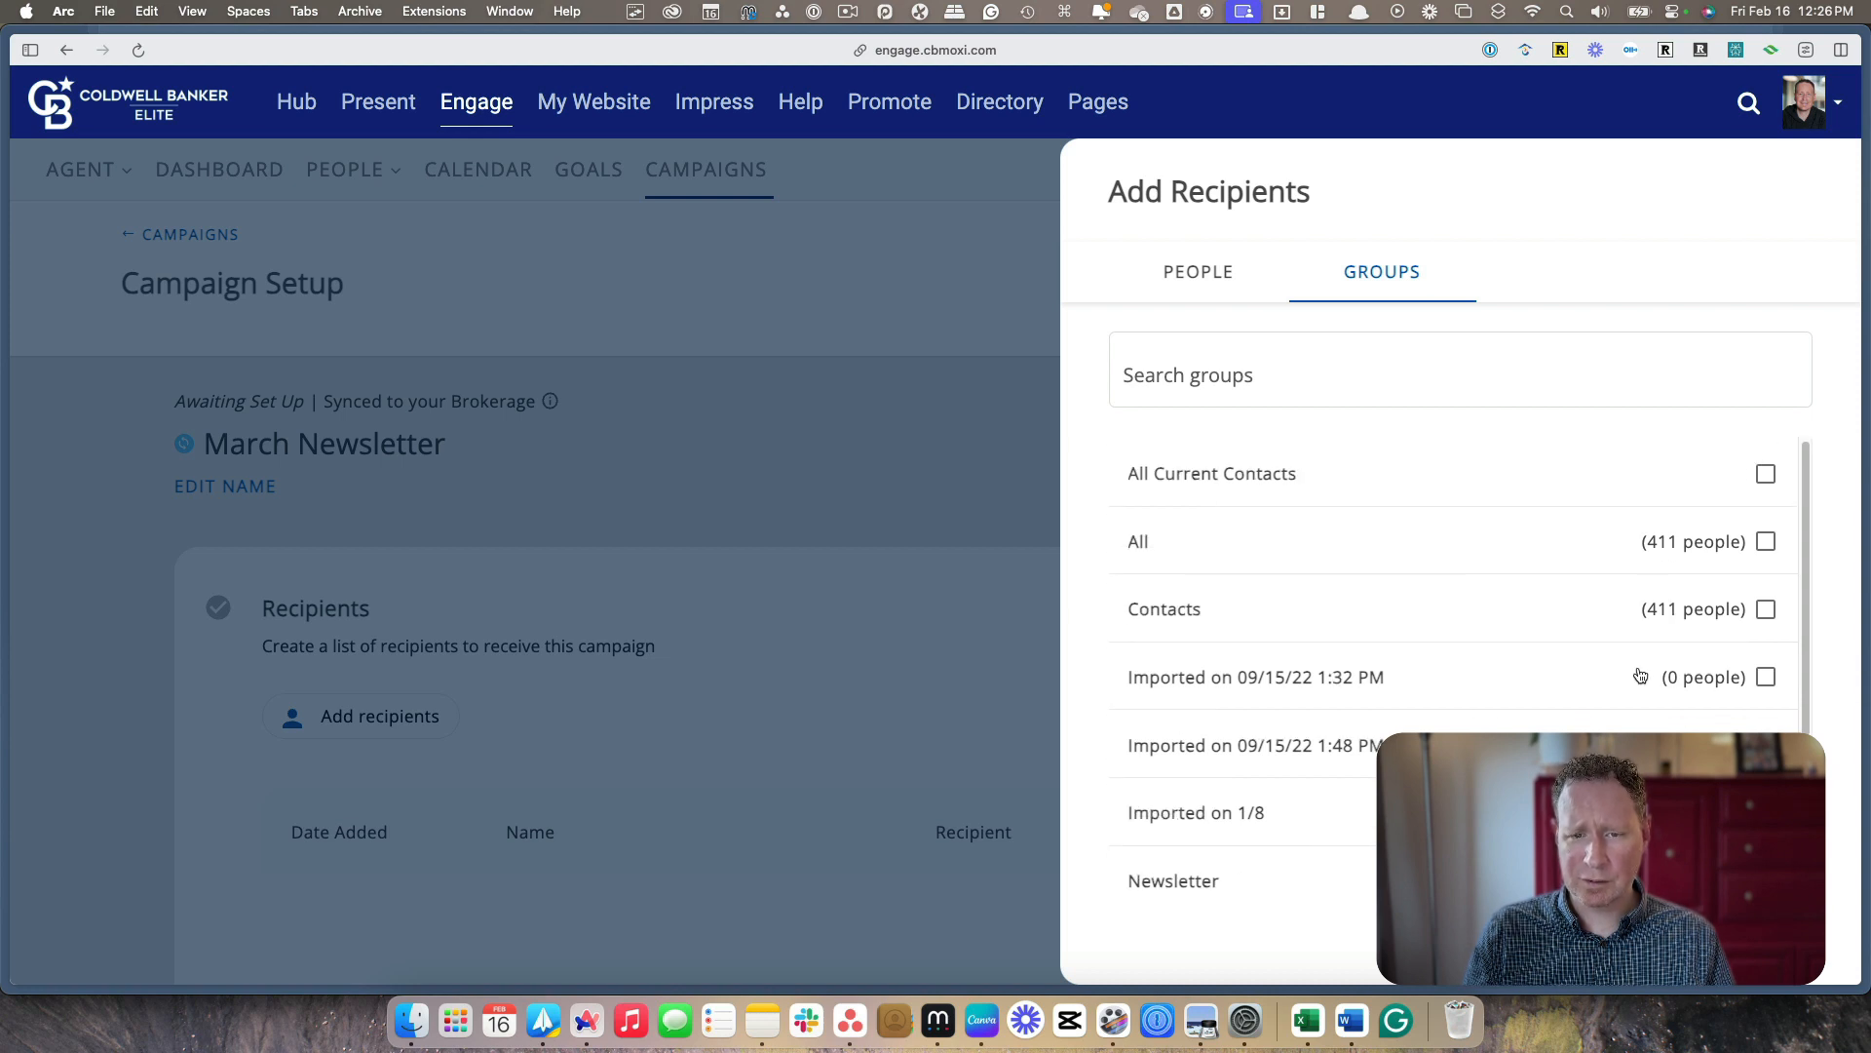
pyautogui.click(1766, 541)
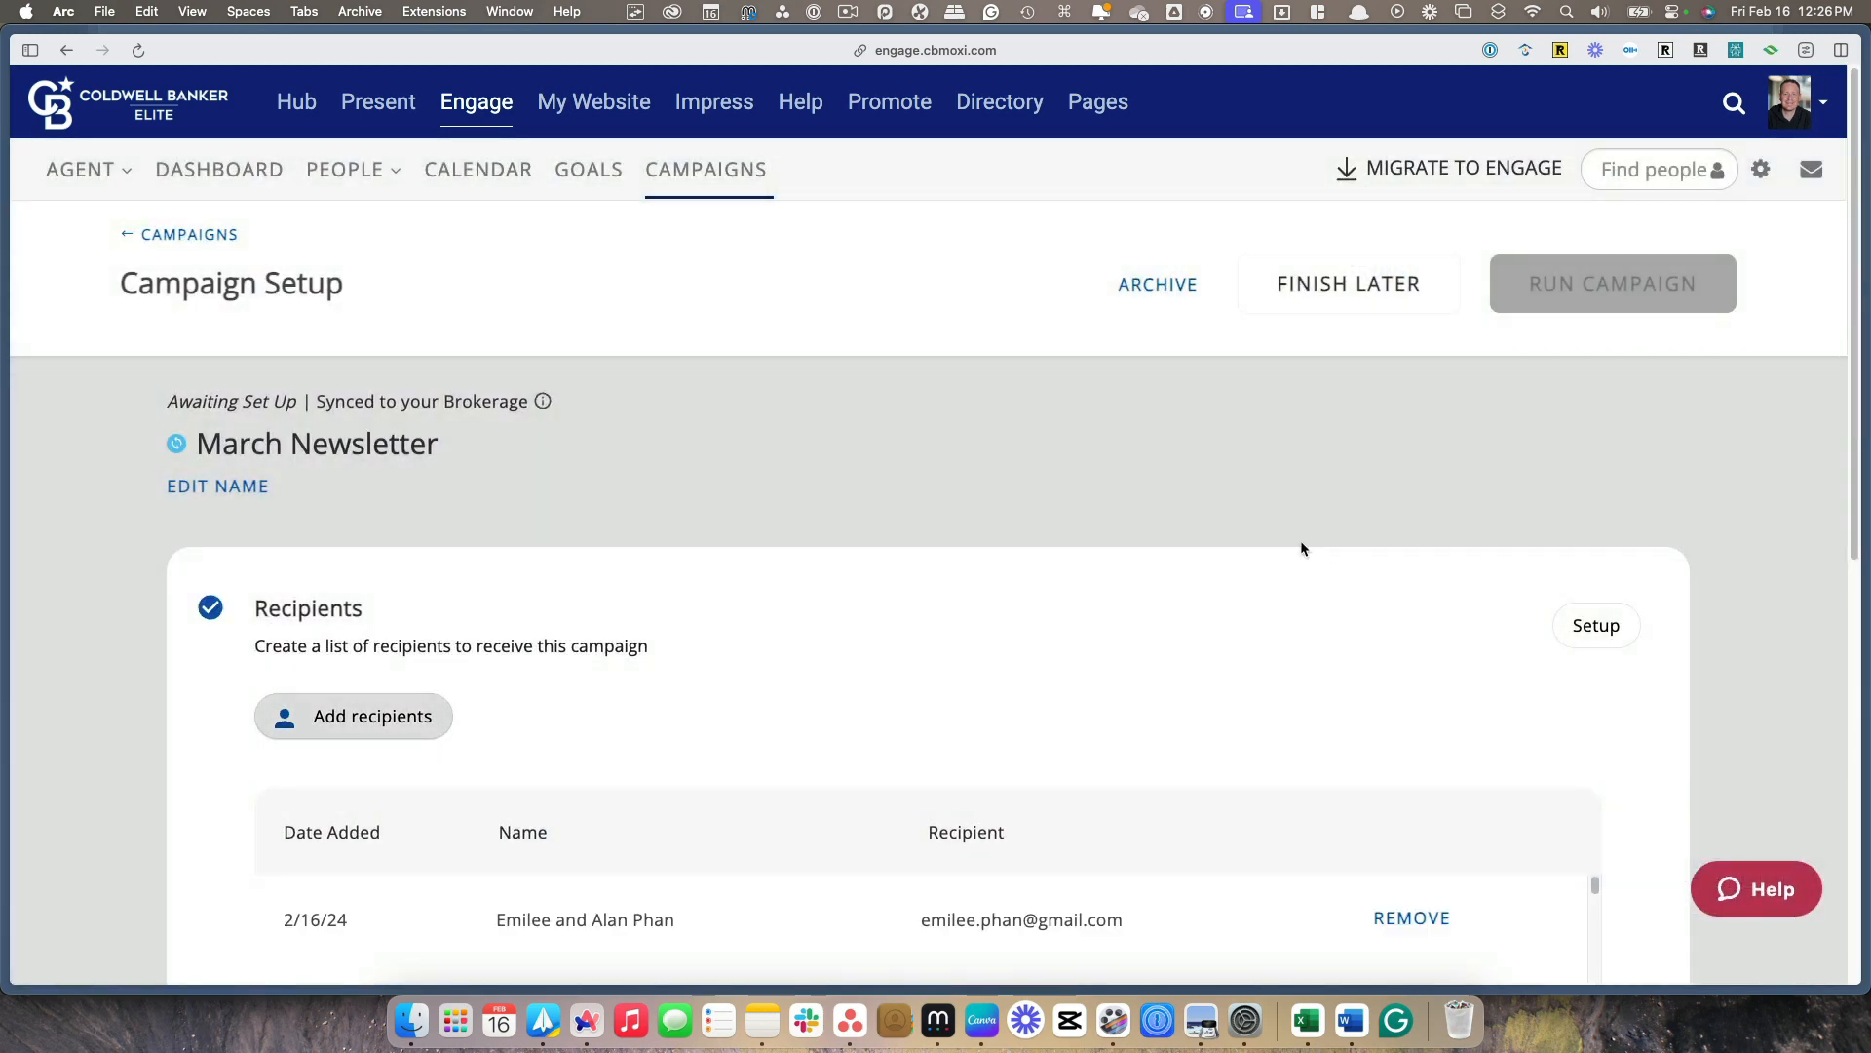
# Open the campaign schedule for editing and accept that this breaks the sync with the brokerage campaign
pyautogui.scroll(-1, 1300, 544)
pyautogui.scroll(-3, 1298, 548)
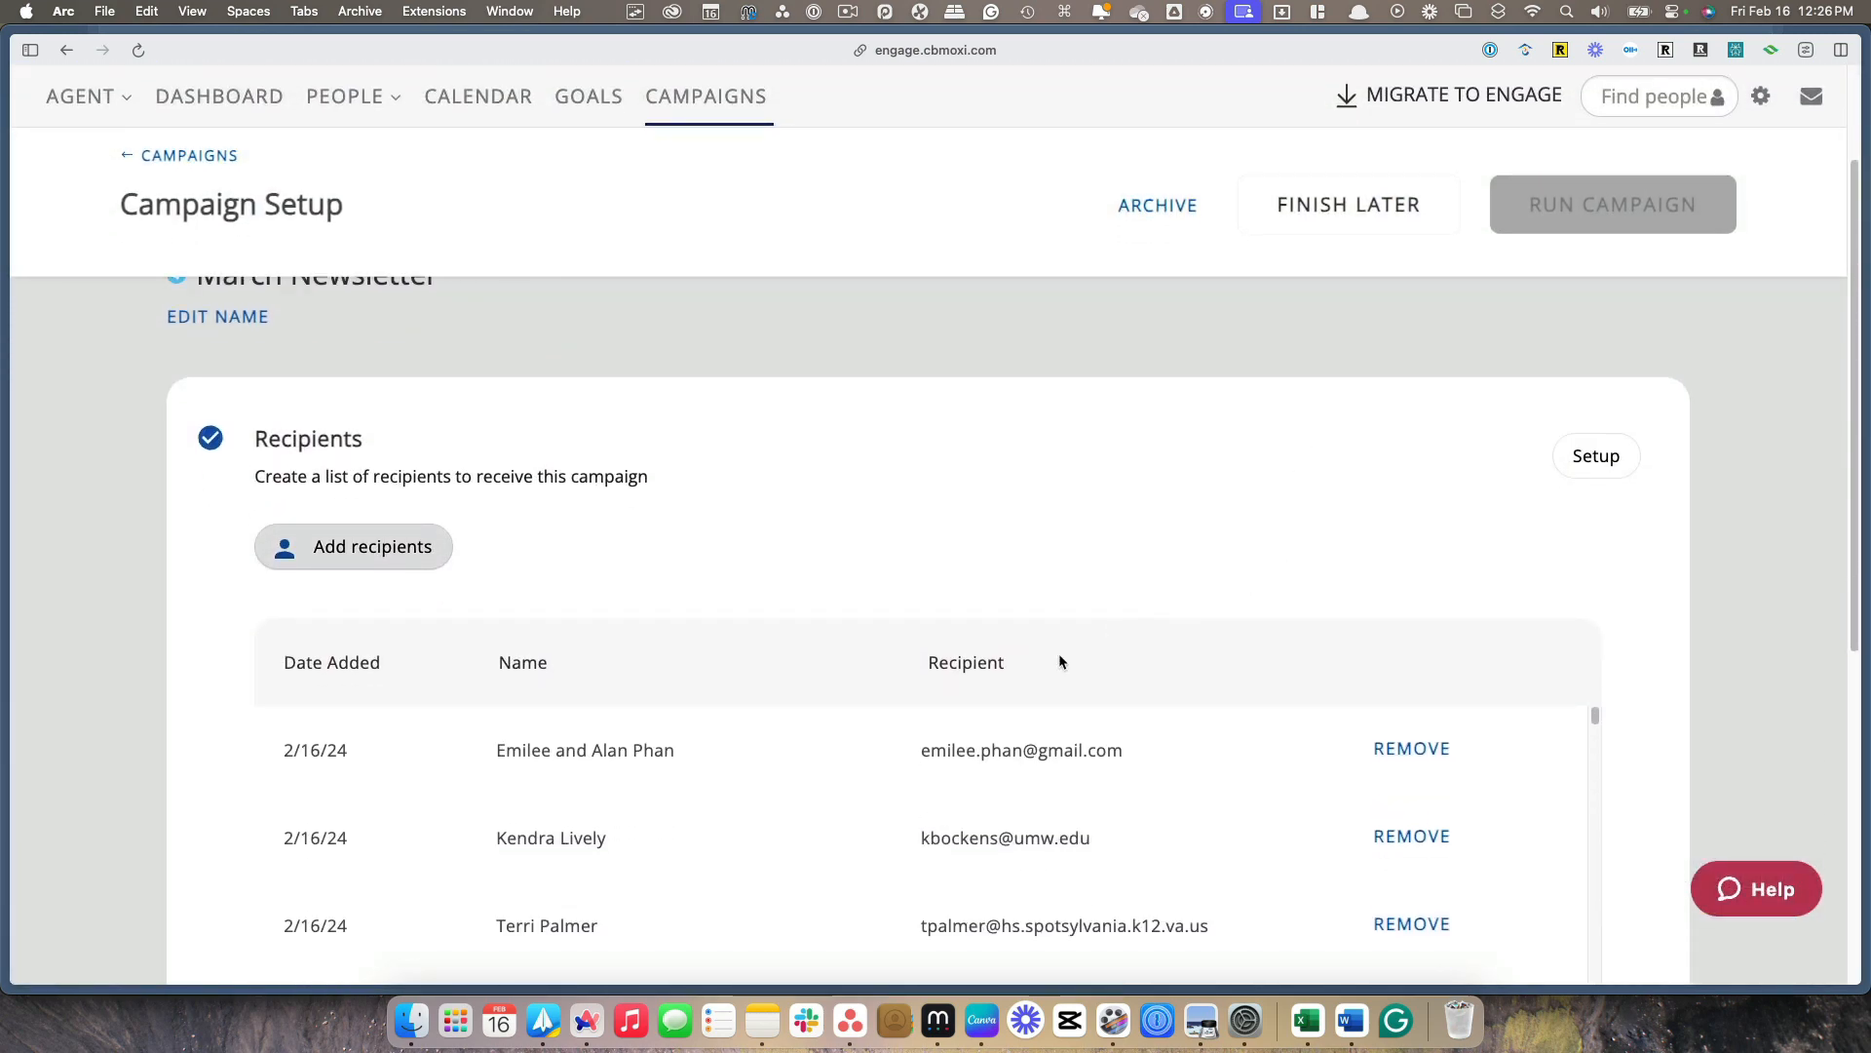
pyautogui.scroll(-2, 1166, 771)
pyautogui.scroll(-3, 1166, 781)
pyautogui.scroll(-5, 1657, 696)
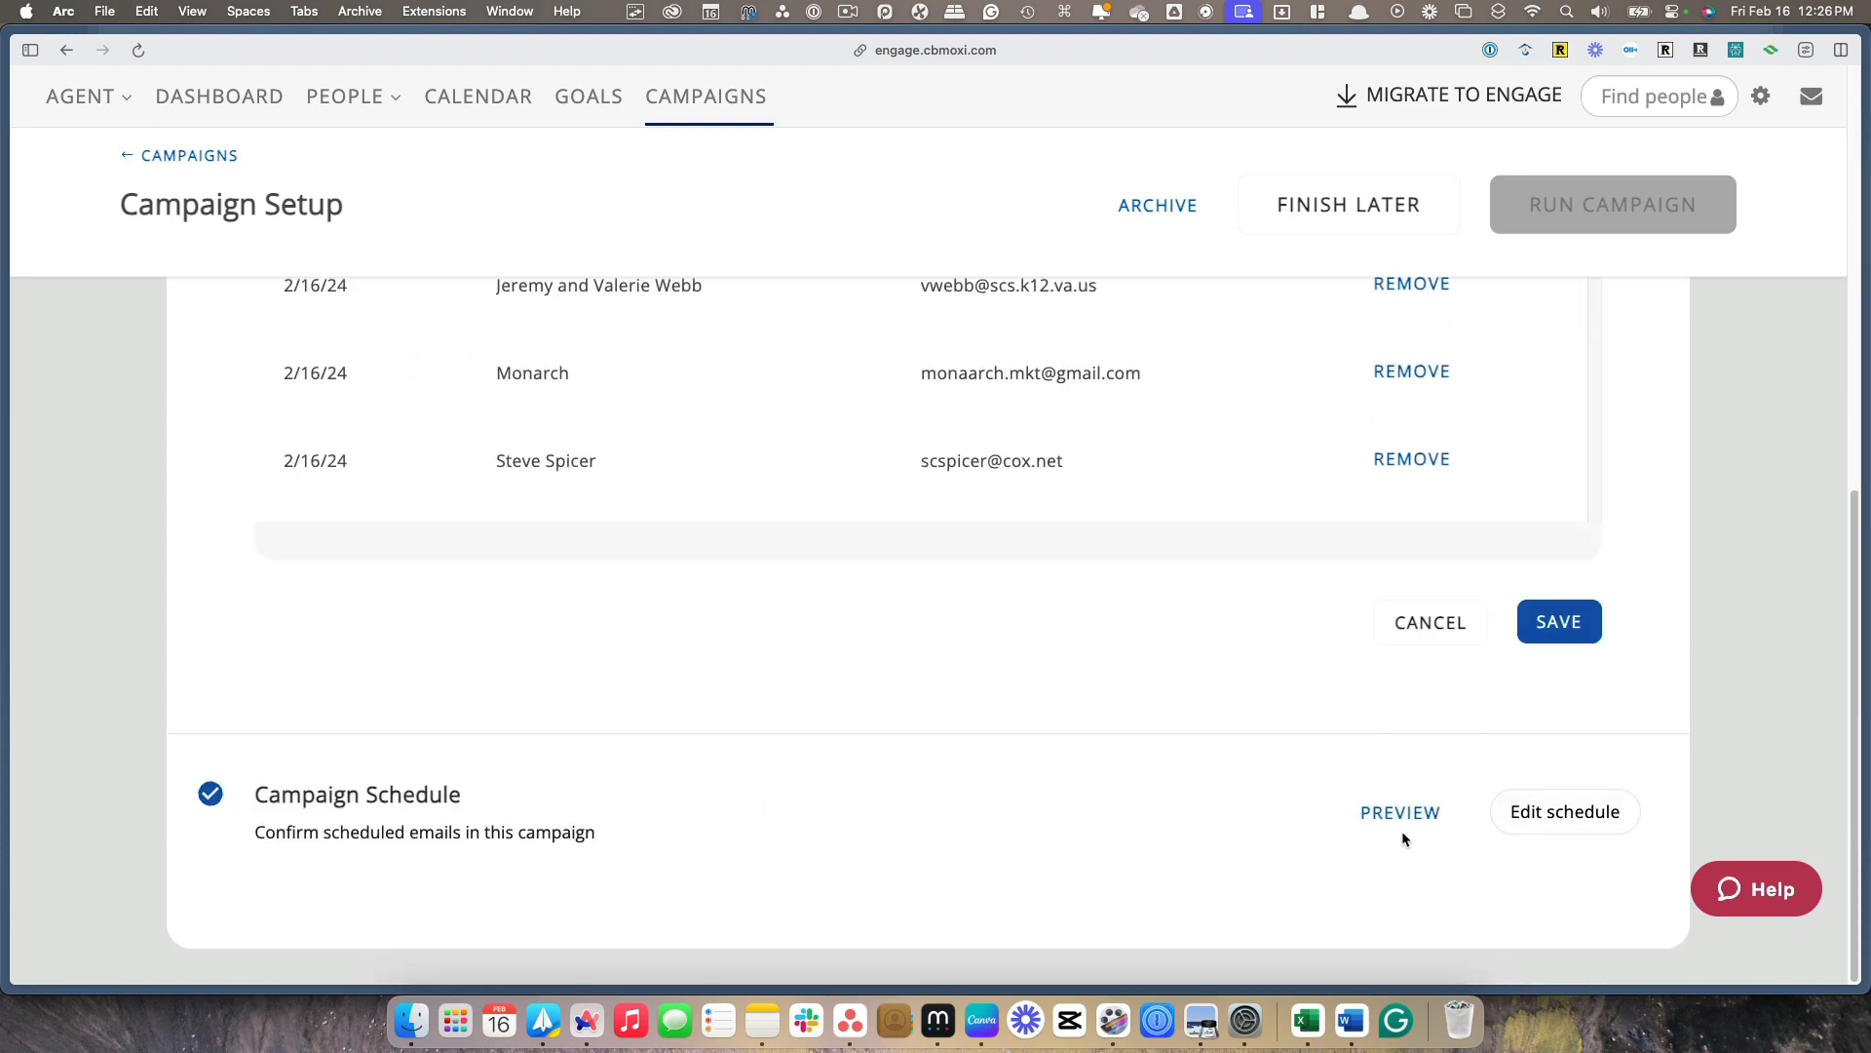
pyautogui.click(1548, 812)
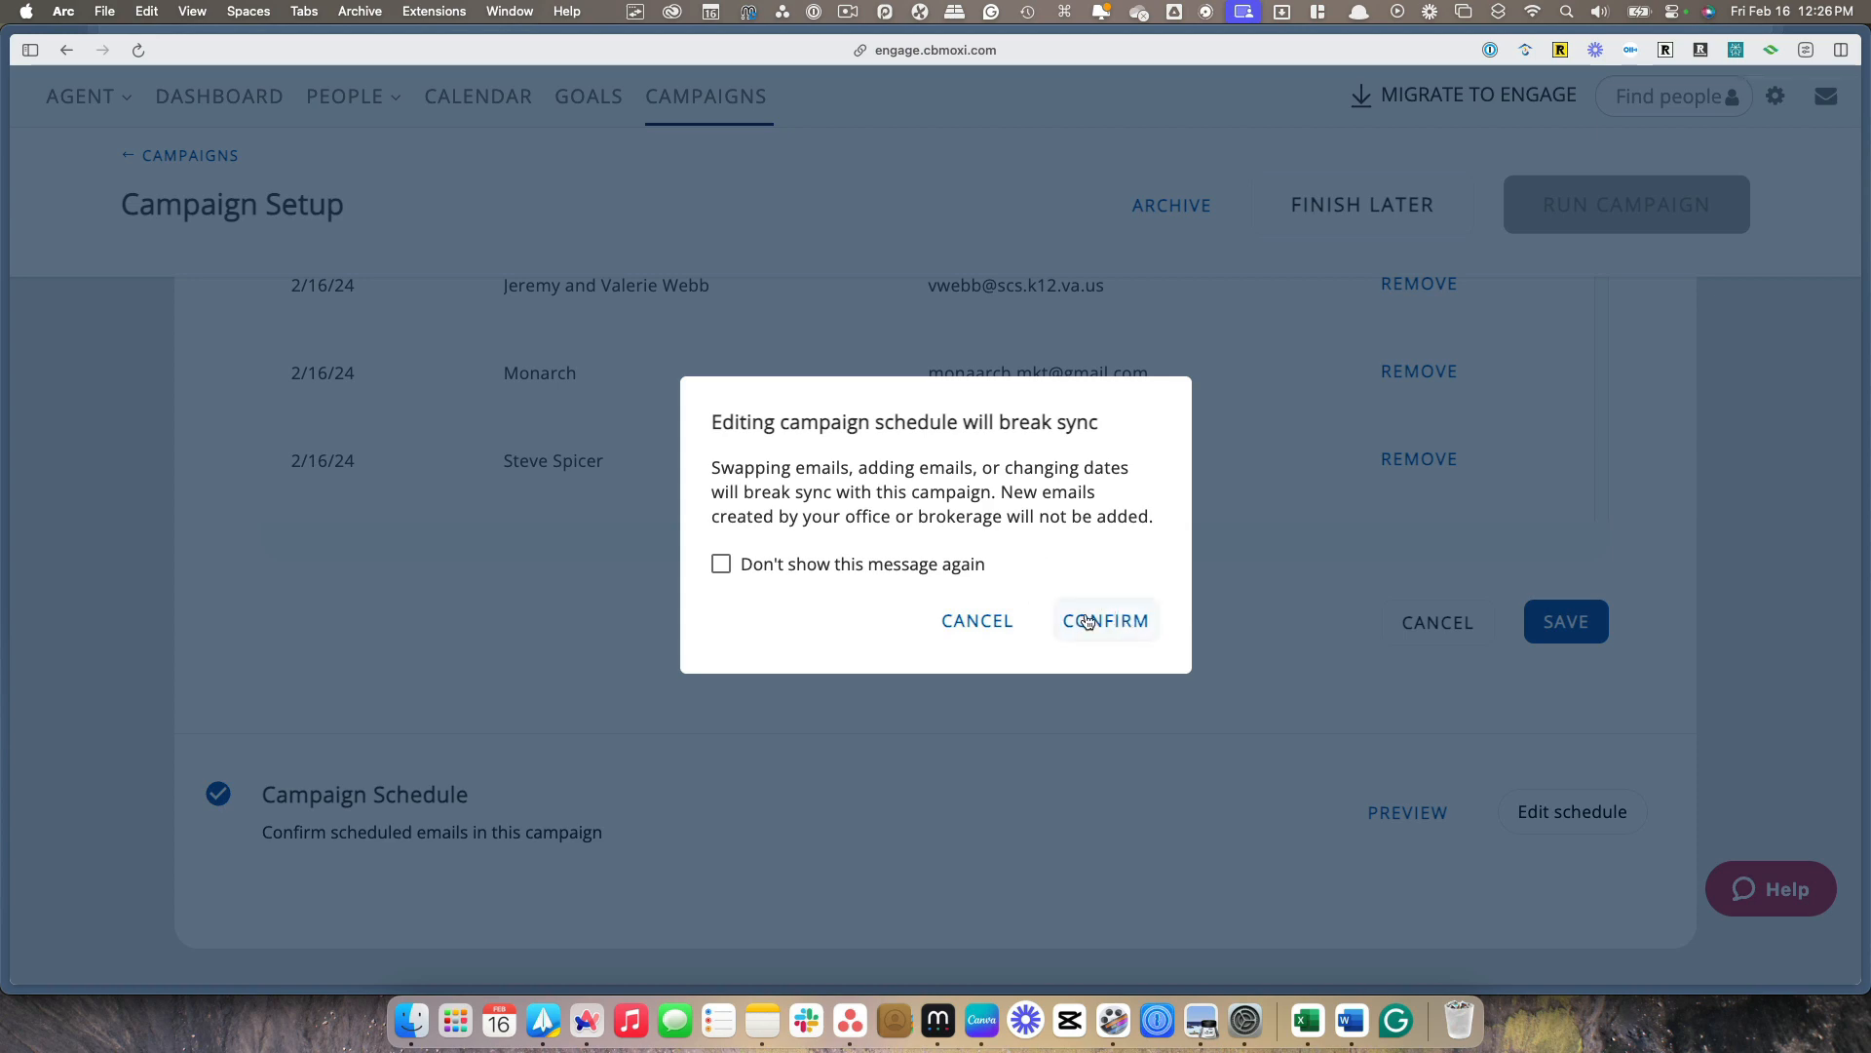
pyautogui.click(1124, 627)
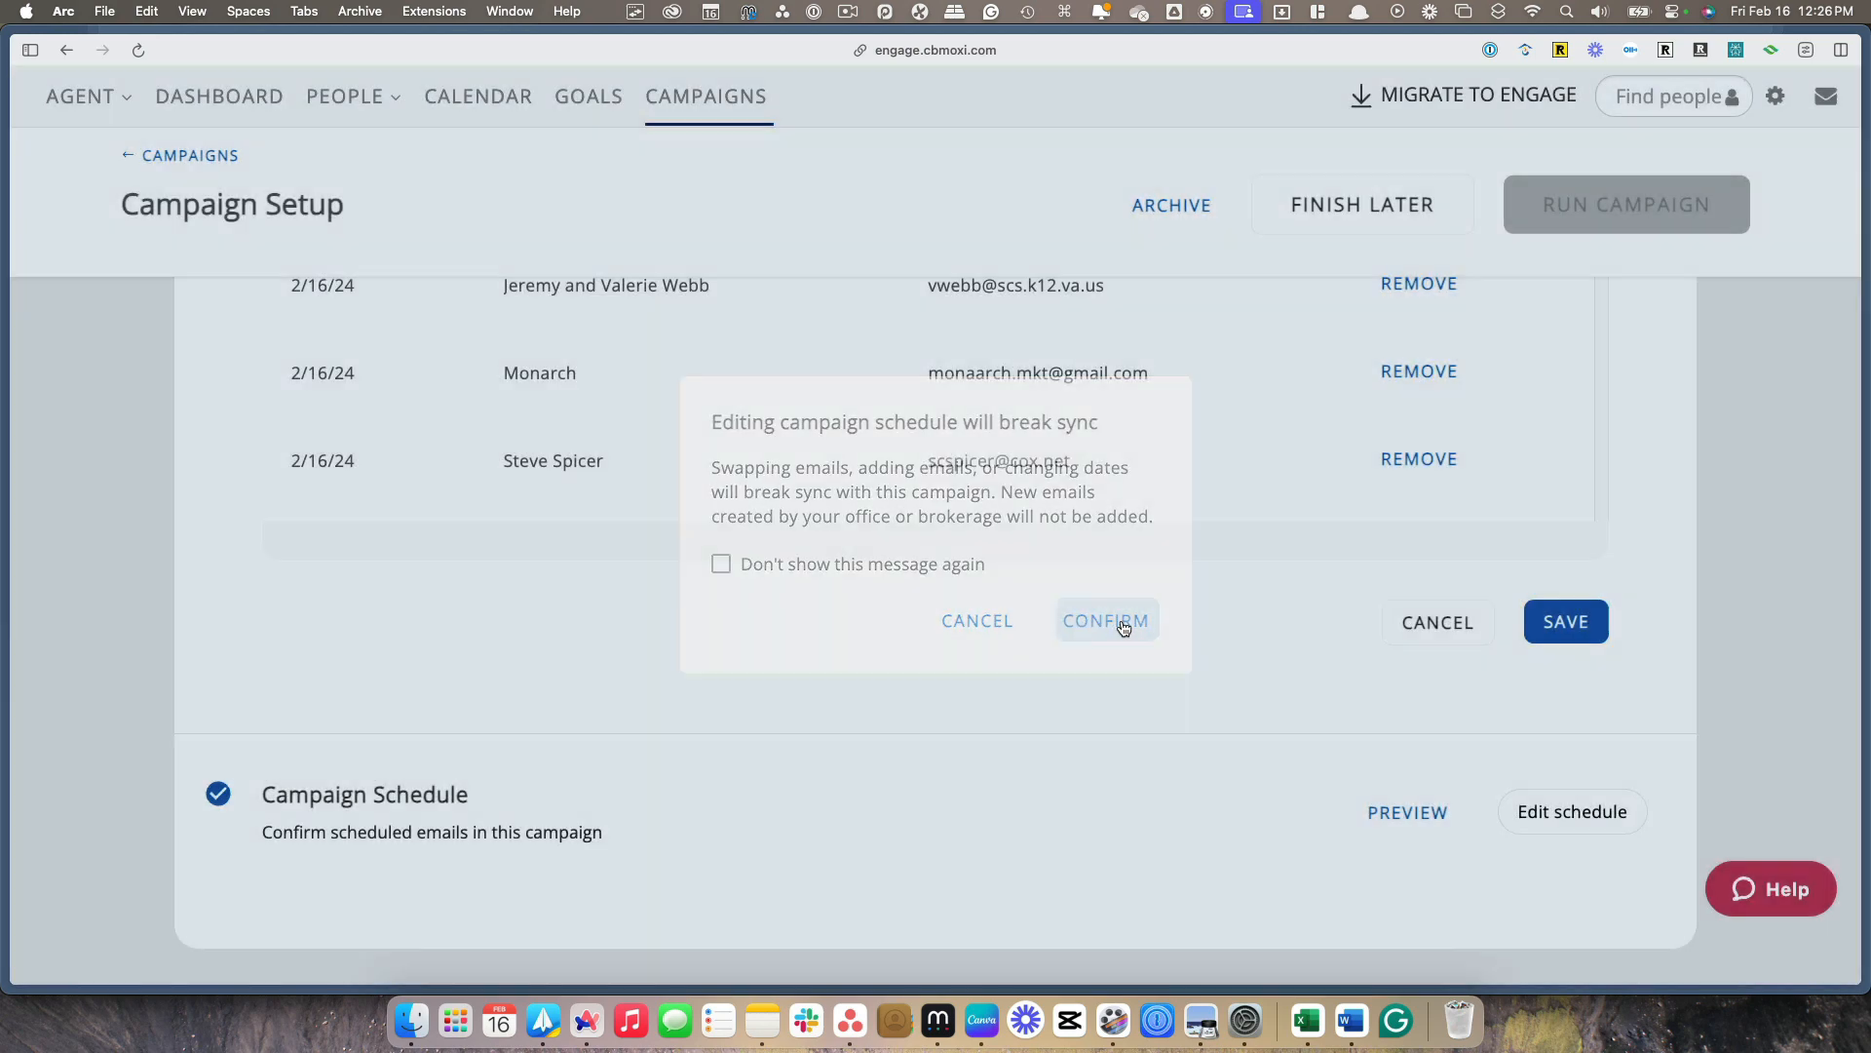
# Add the Newsletter Template email to the campaign schedule with a send date of 02/19/2024
pyautogui.scroll(-2, 1025, 577)
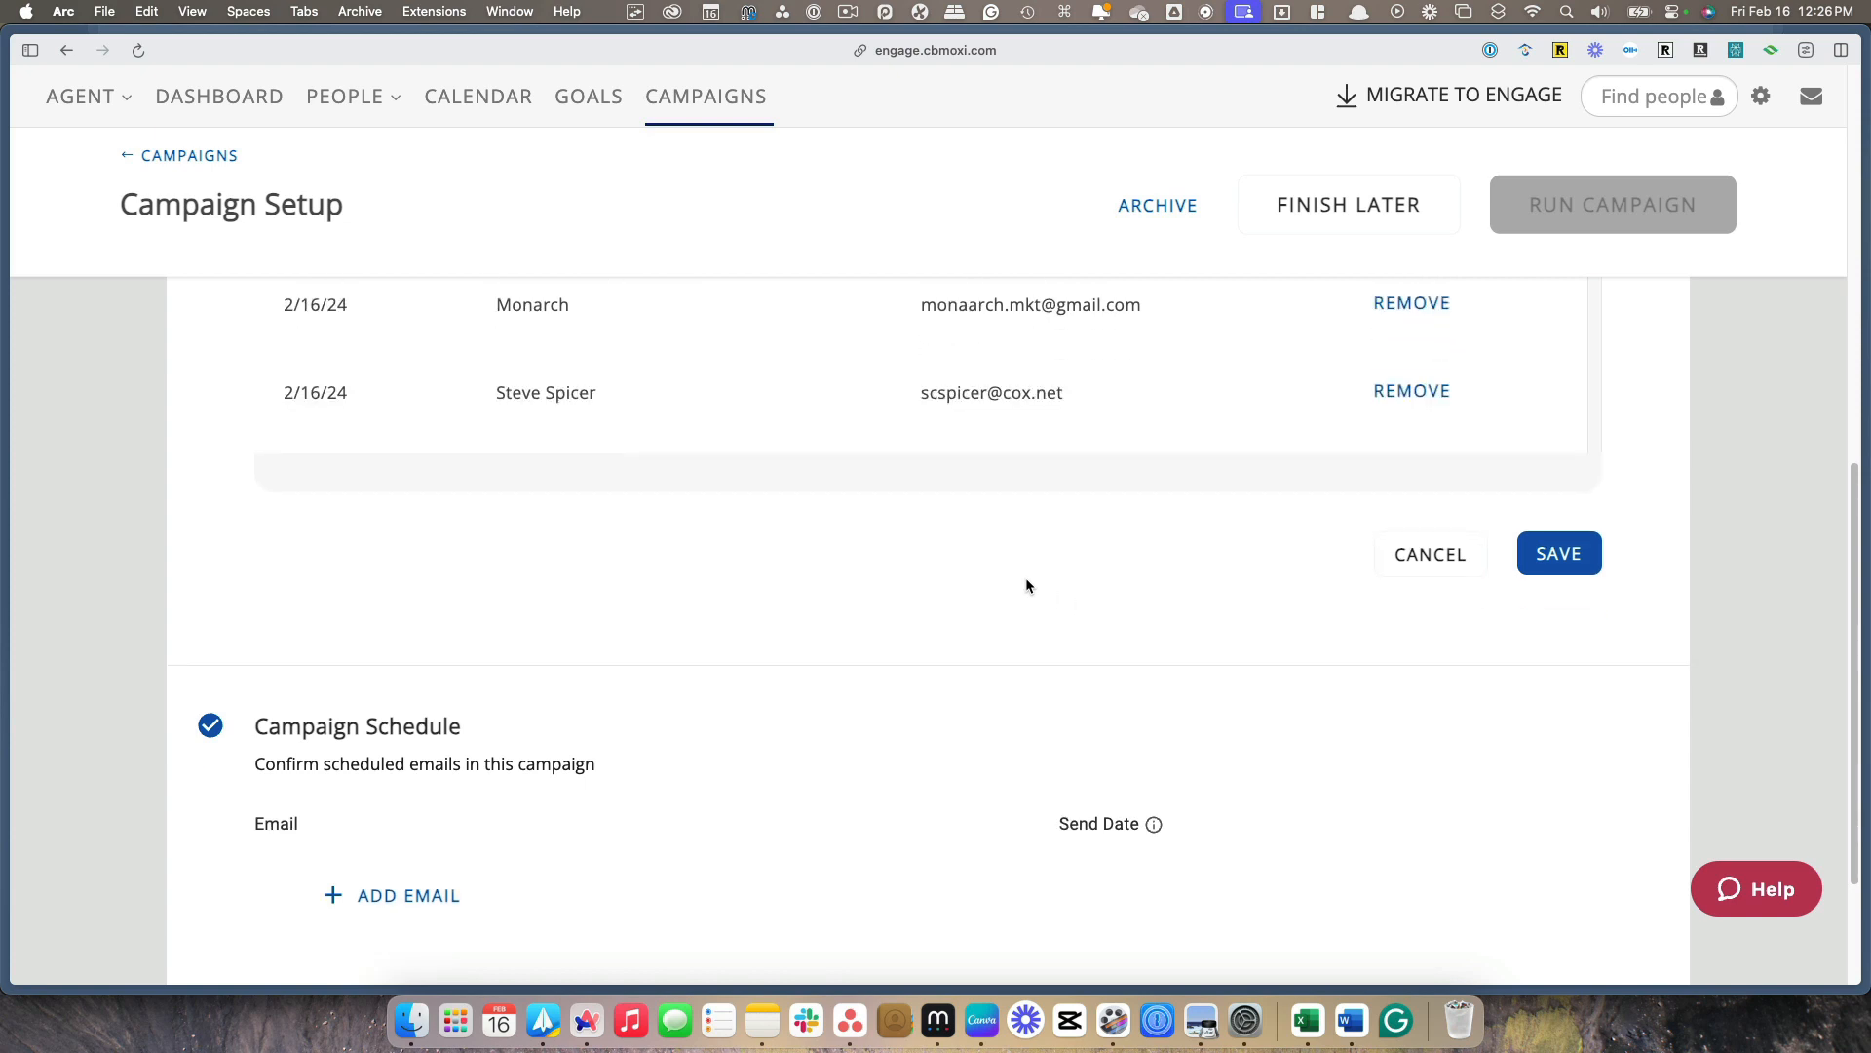
pyautogui.click(380, 870)
pyautogui.scroll(-1, 602, 795)
pyautogui.scroll(-2, 598, 792)
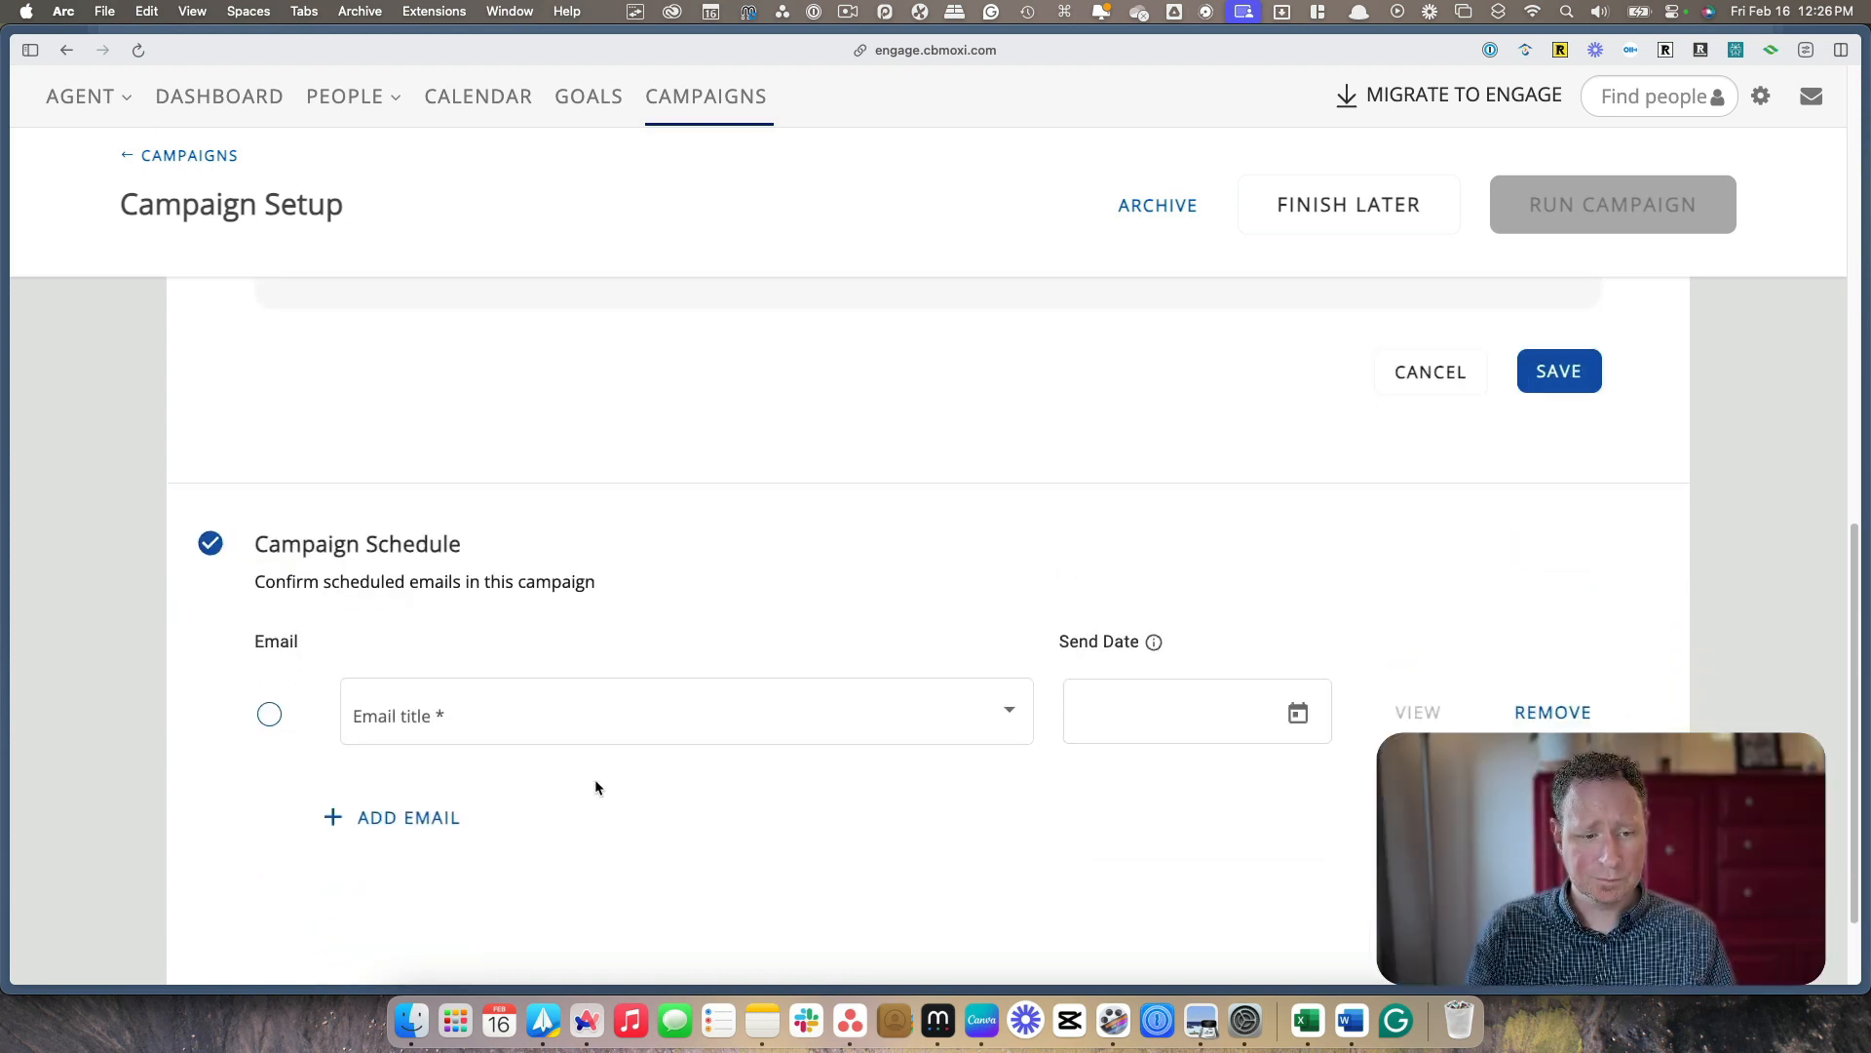
pyautogui.click(585, 715)
pyautogui.scroll(2, 589, 653)
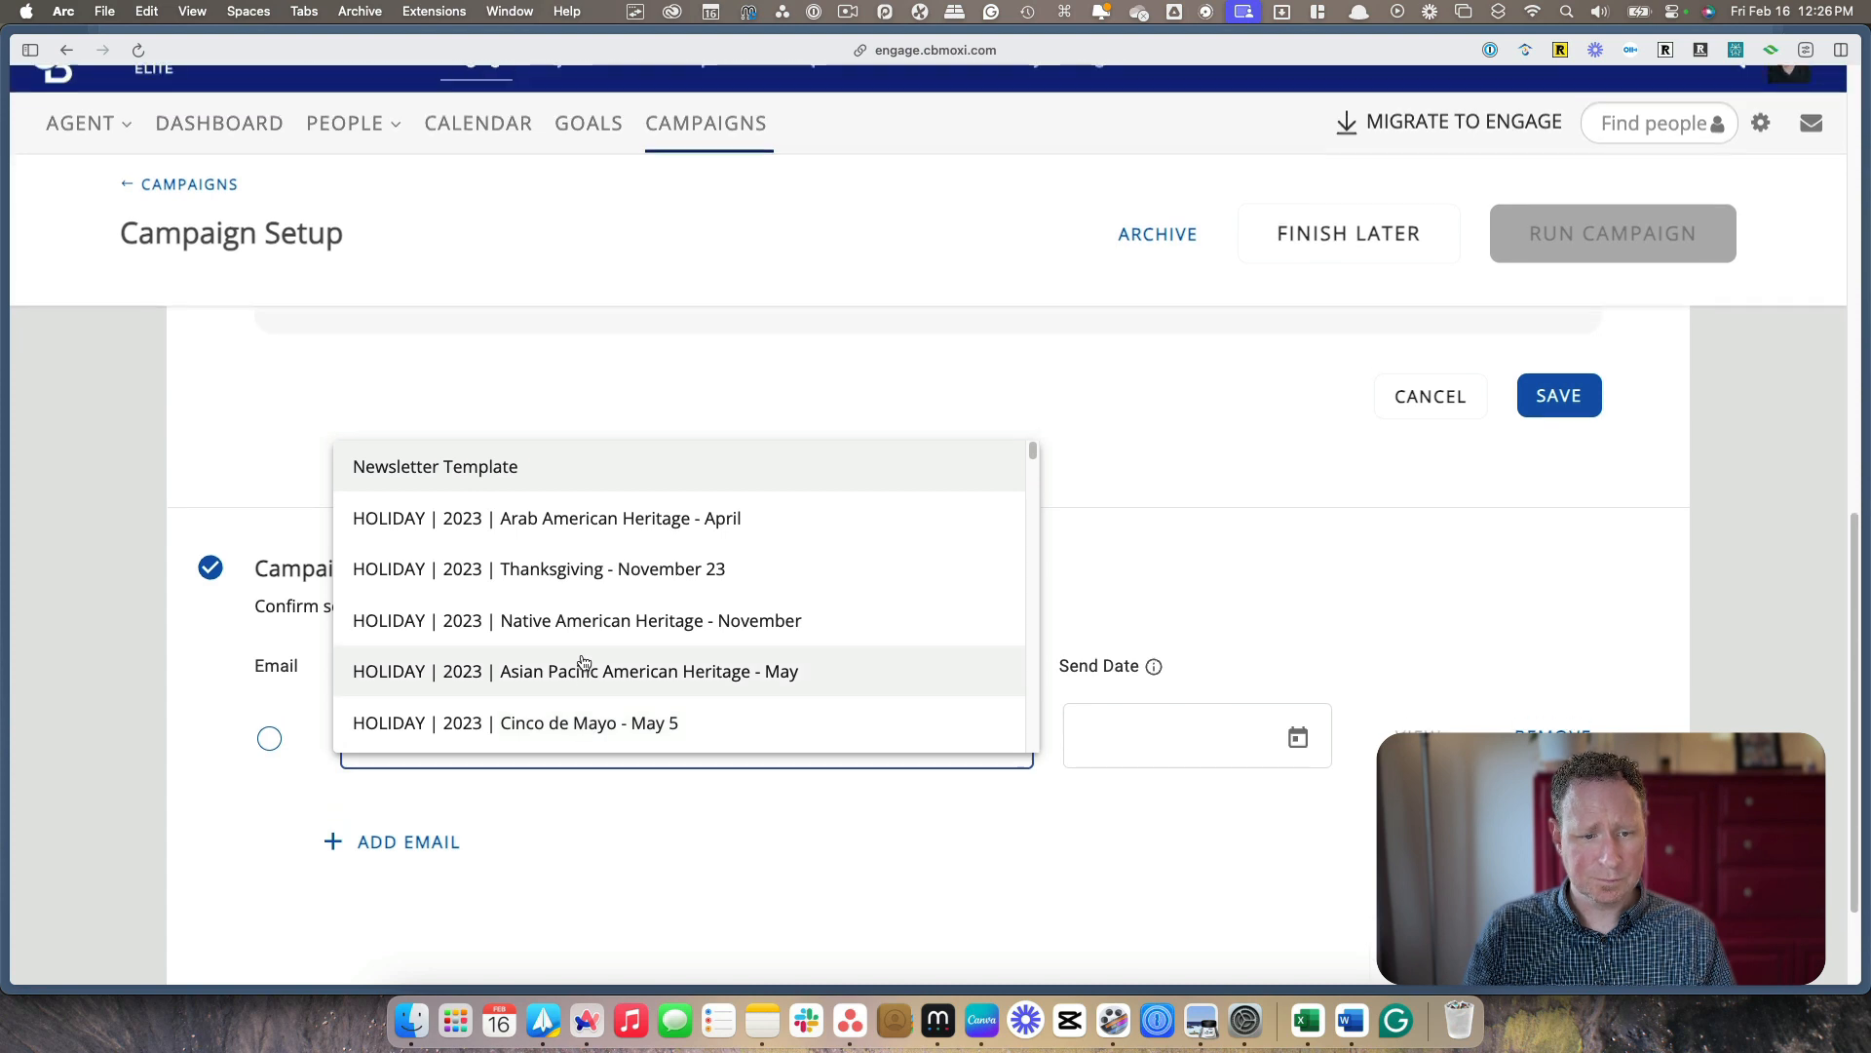
pyautogui.click(486, 472)
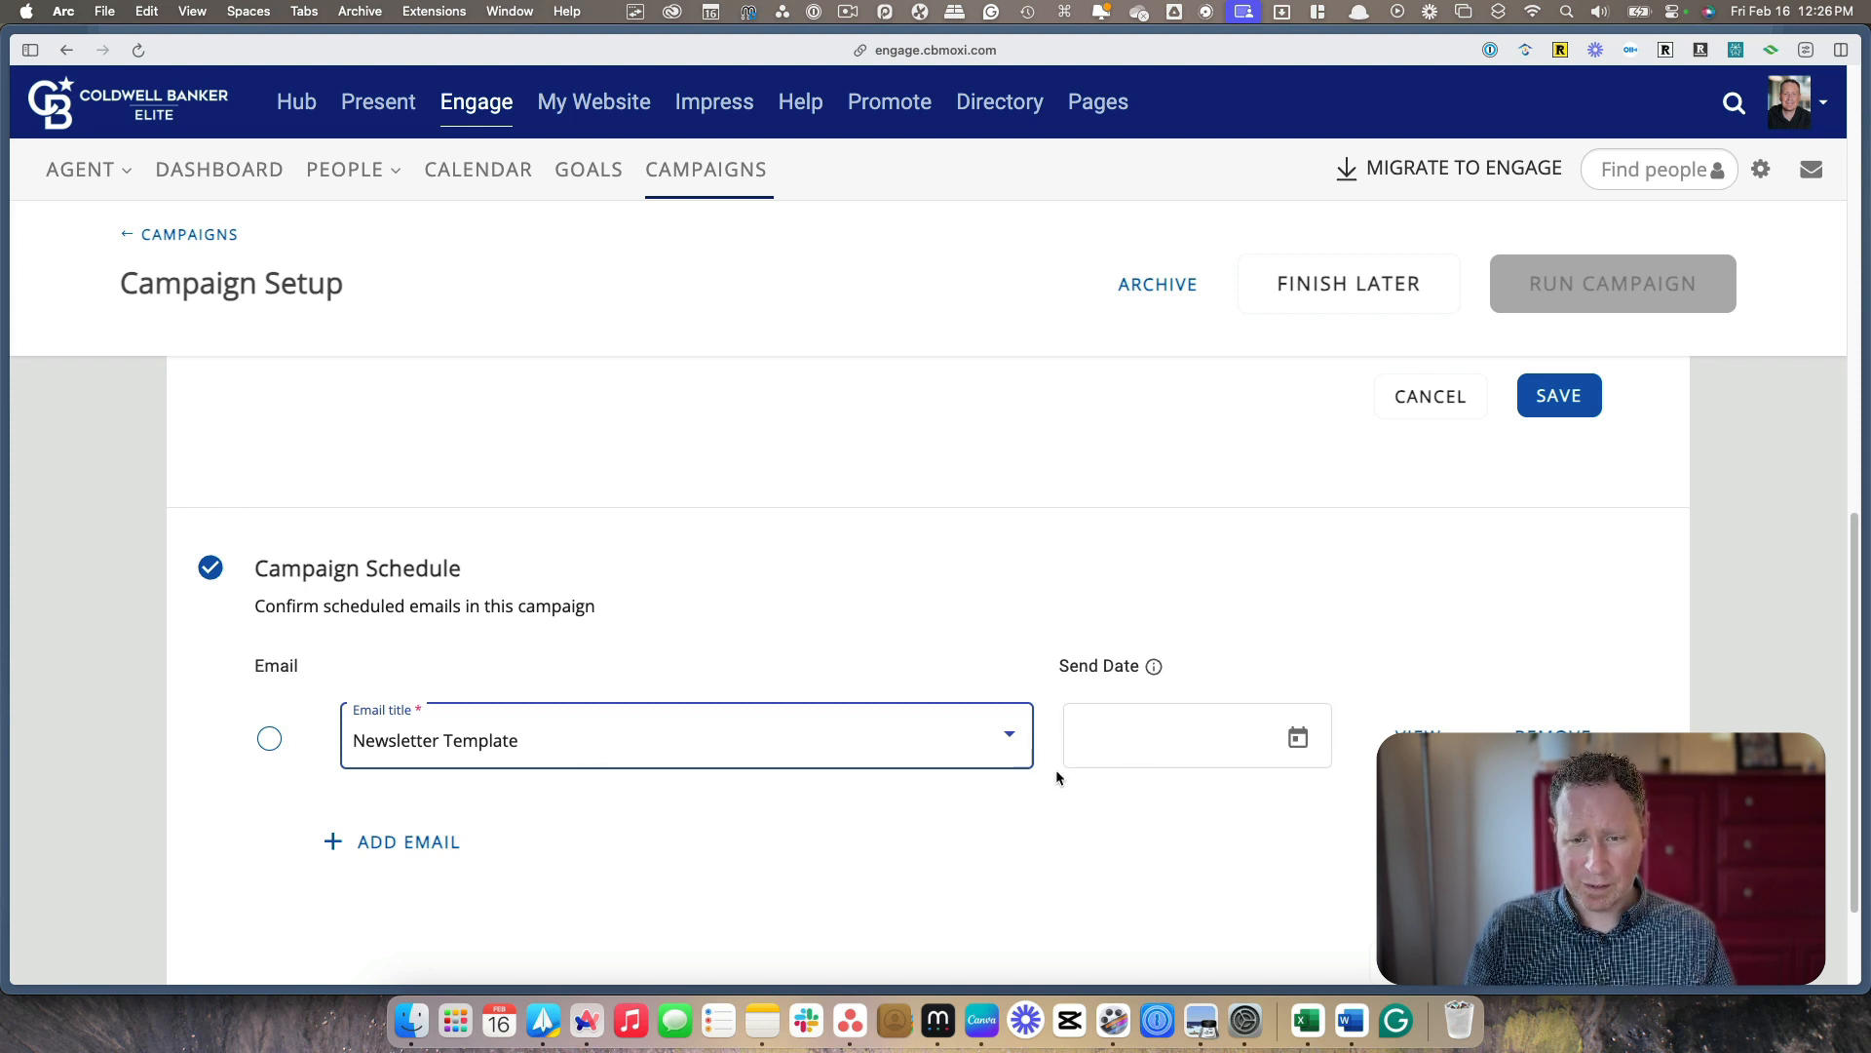
pyautogui.click(1295, 745)
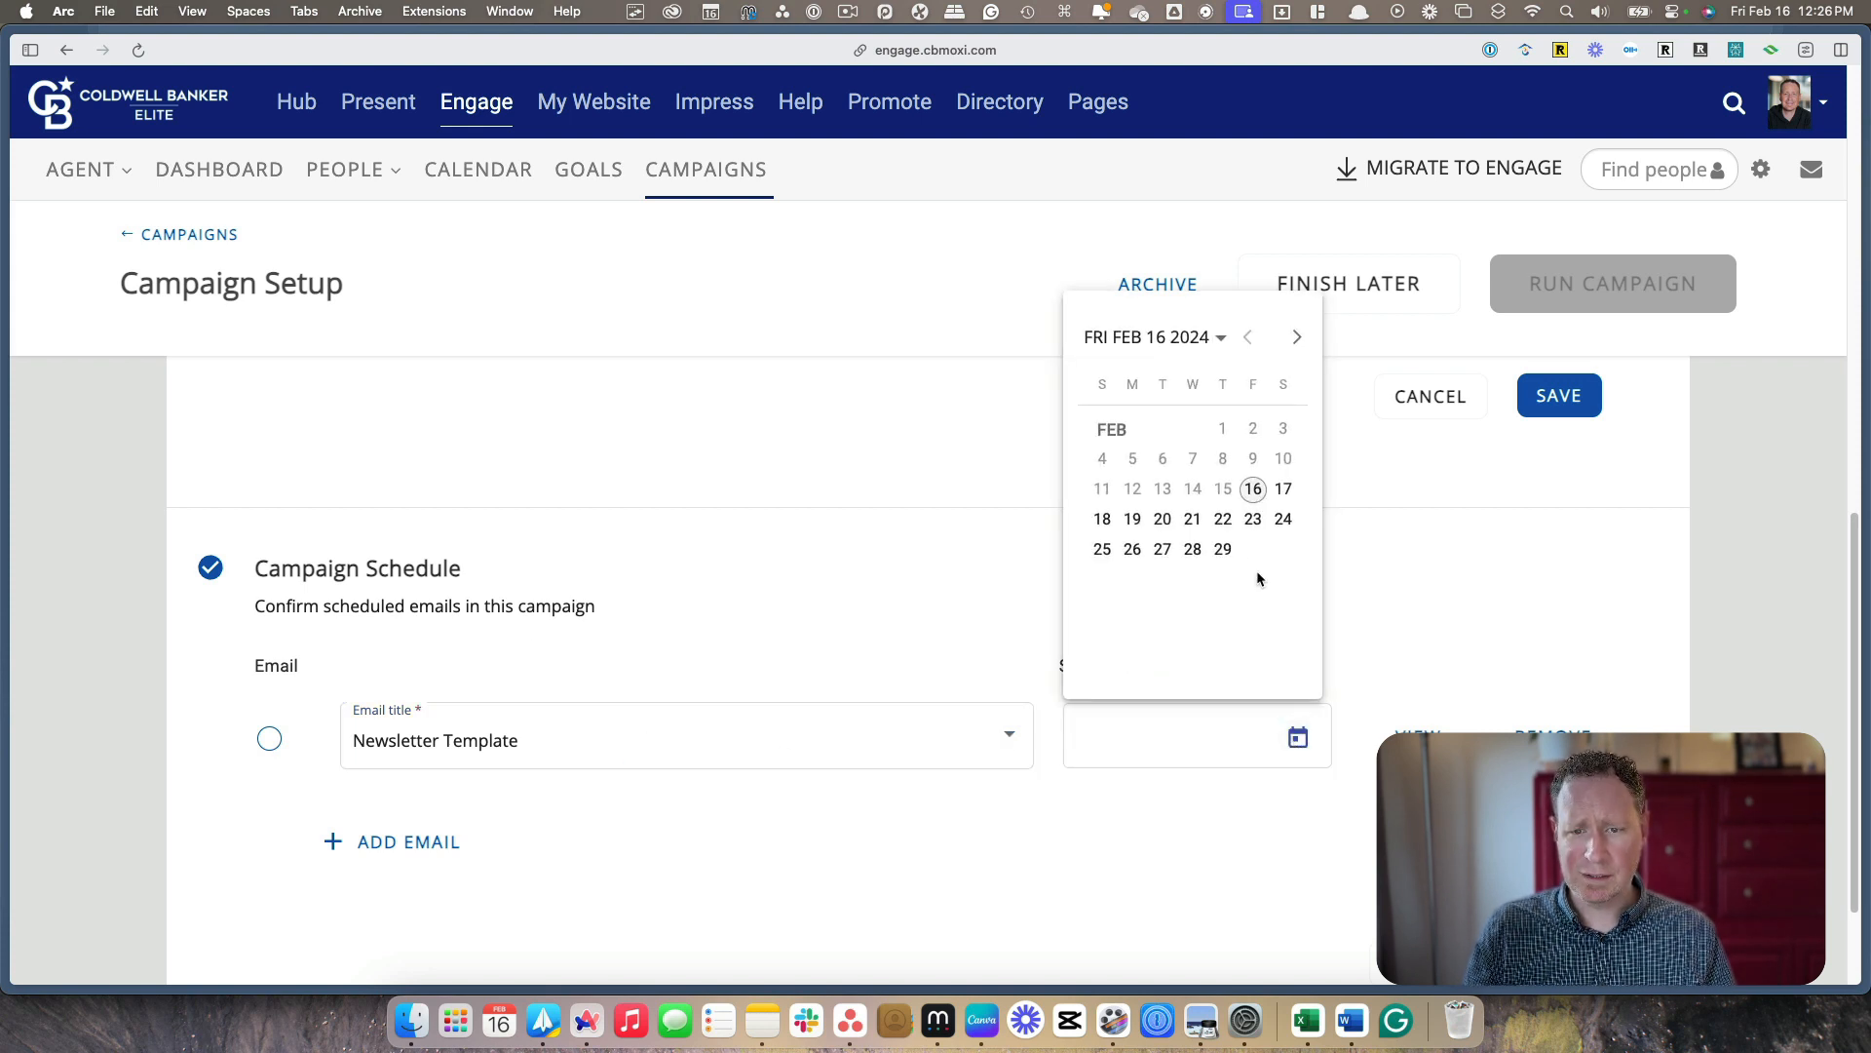
pyautogui.click(1133, 518)
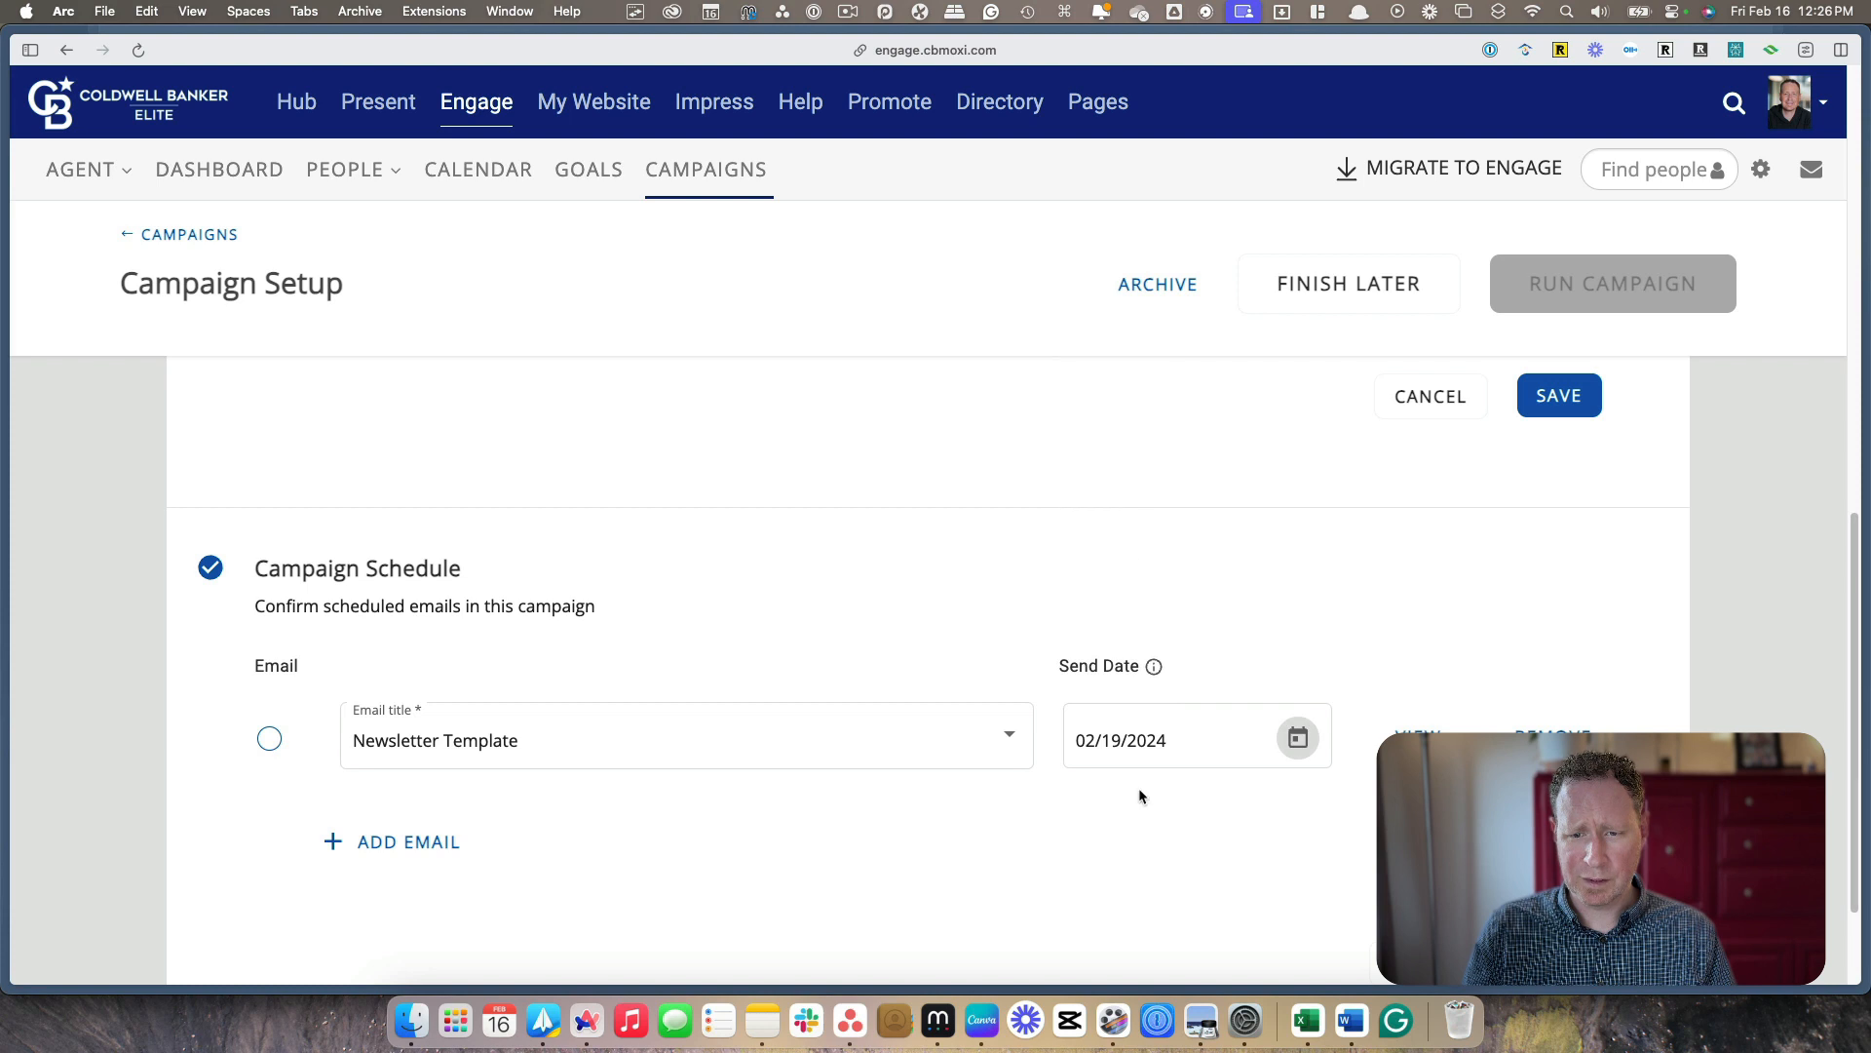
# Review the scheduled email and save the campaign's recipient list
pyautogui.scroll(-3, 647, 810)
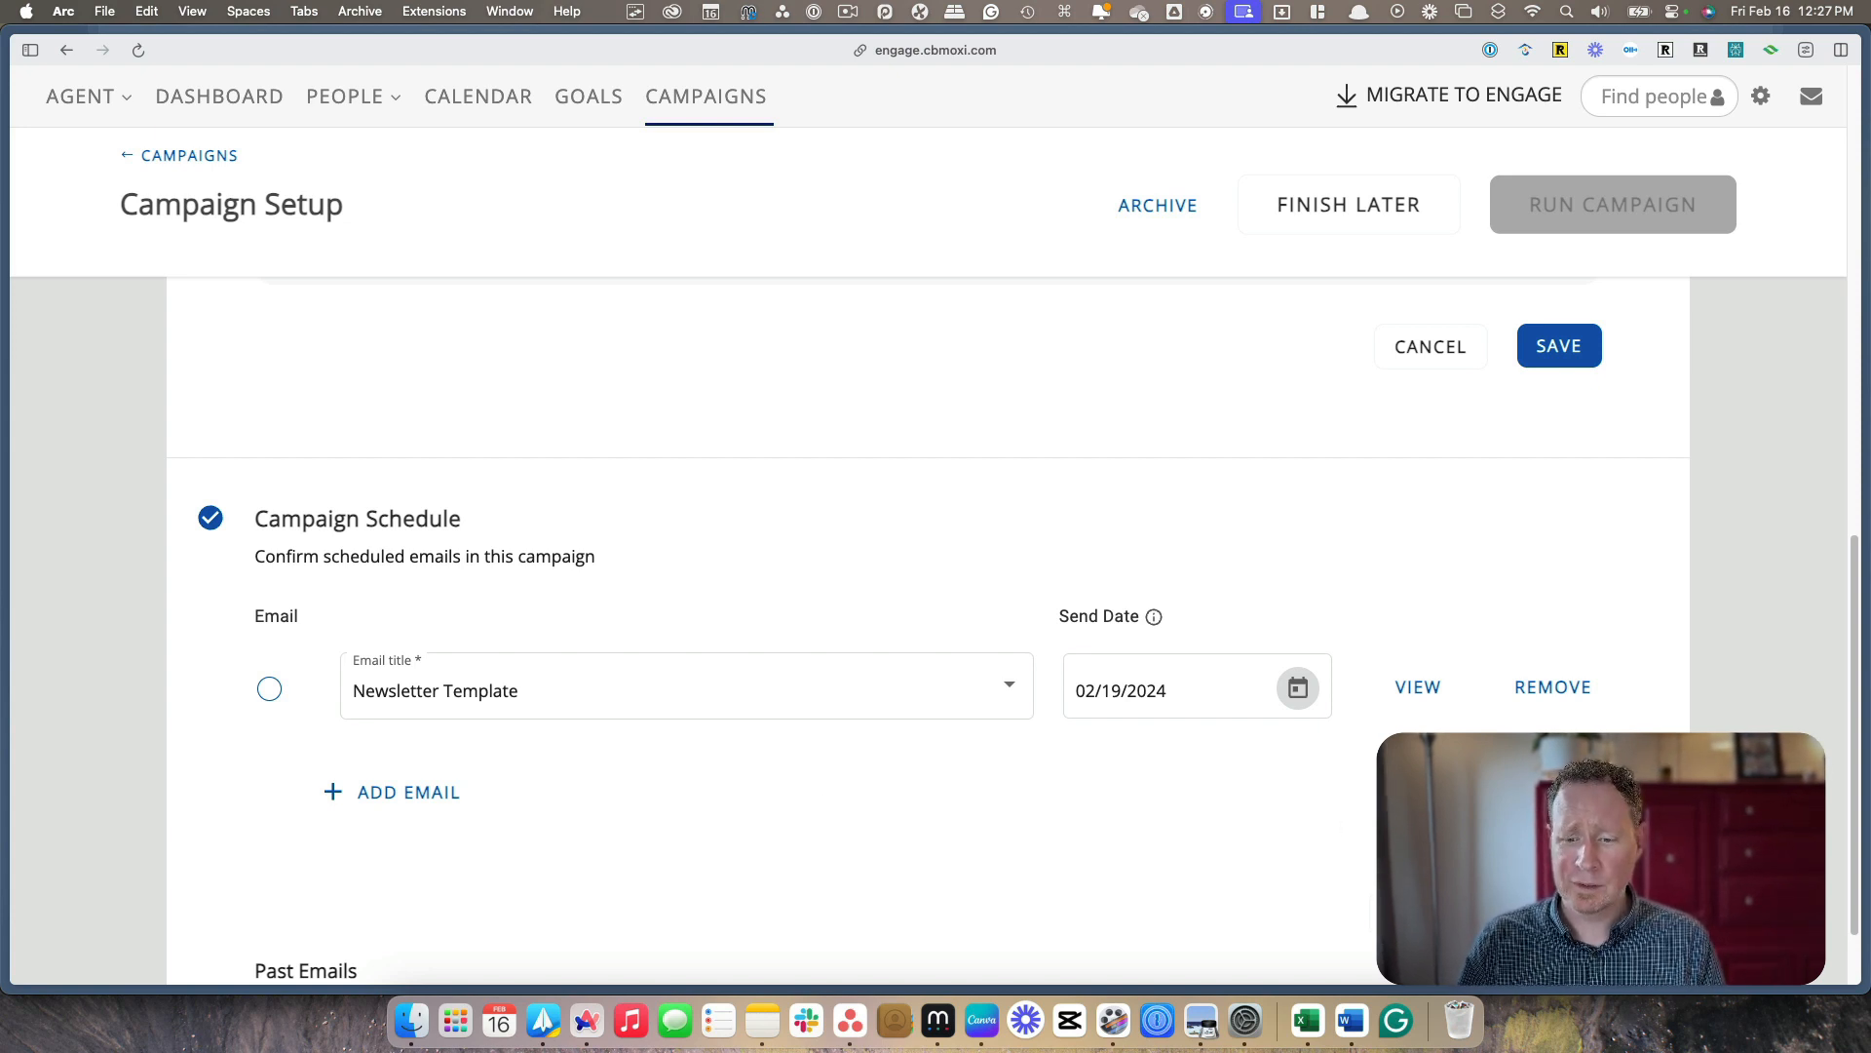
pyautogui.scroll(-1, 928, 630)
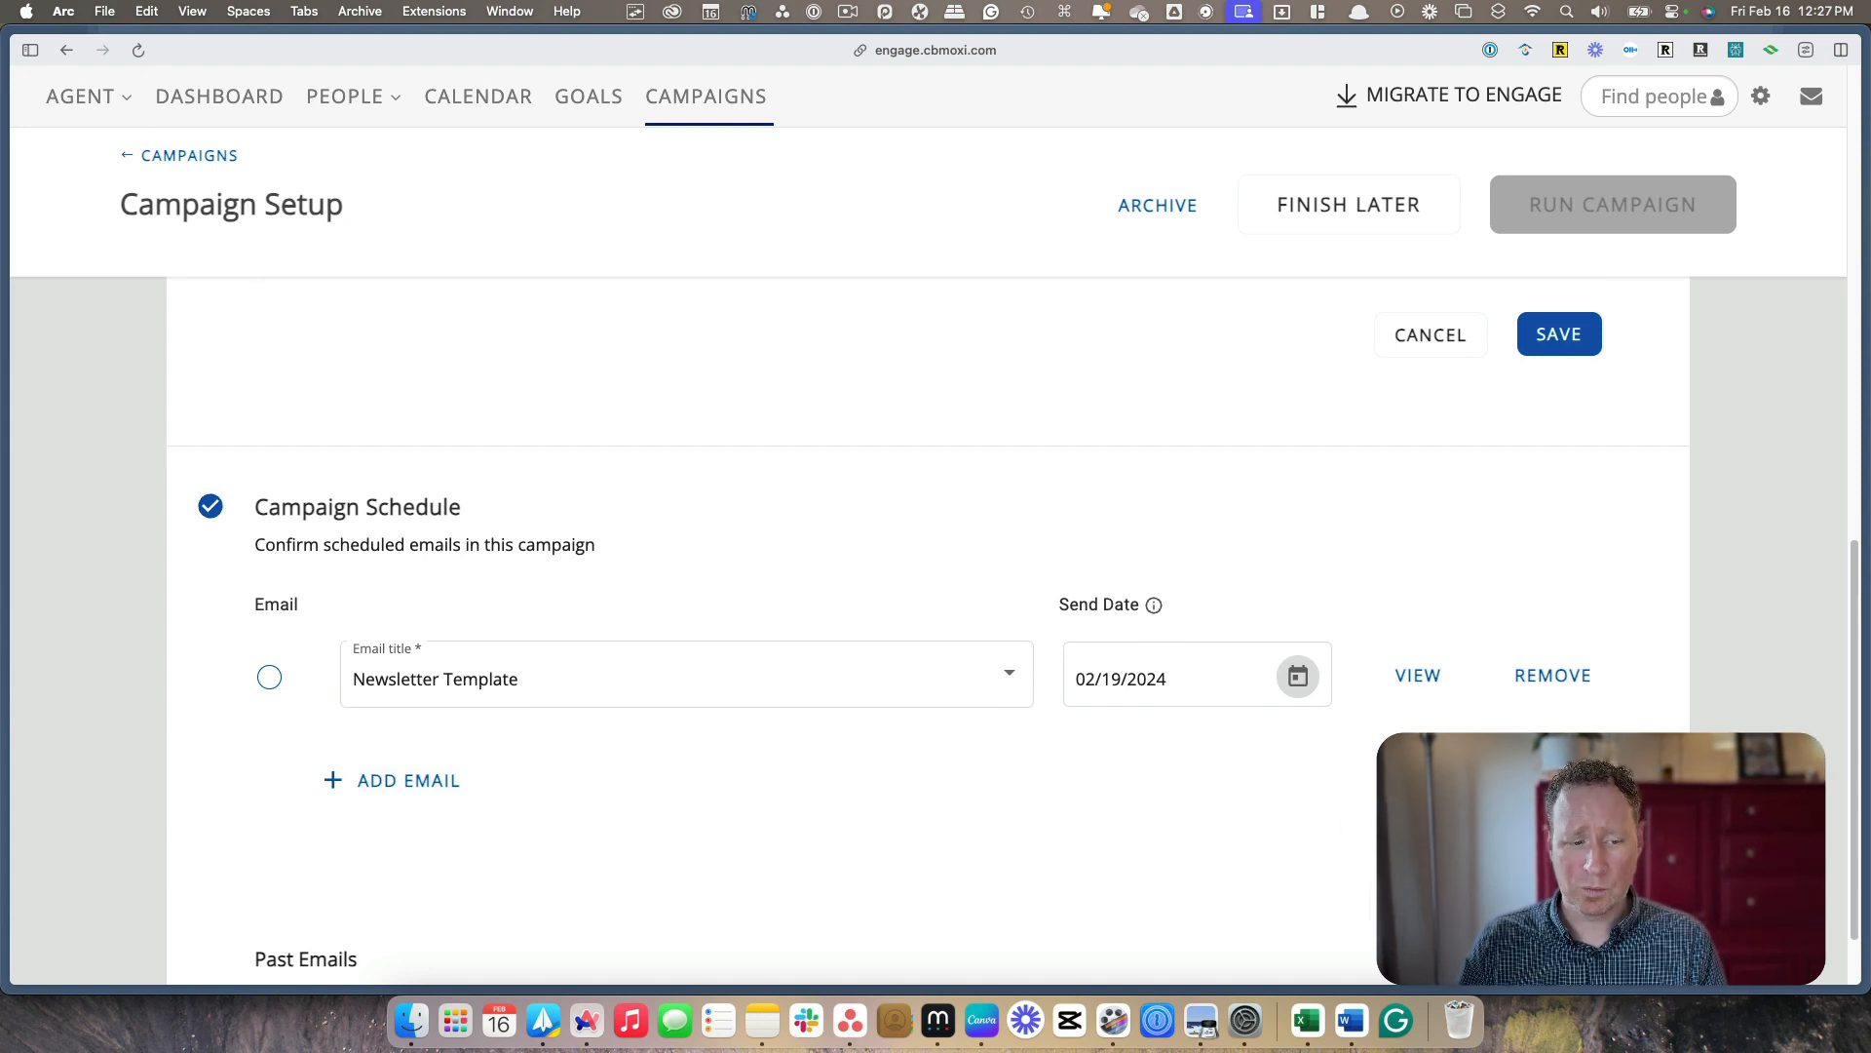
pyautogui.scroll(-2, 1384, 751)
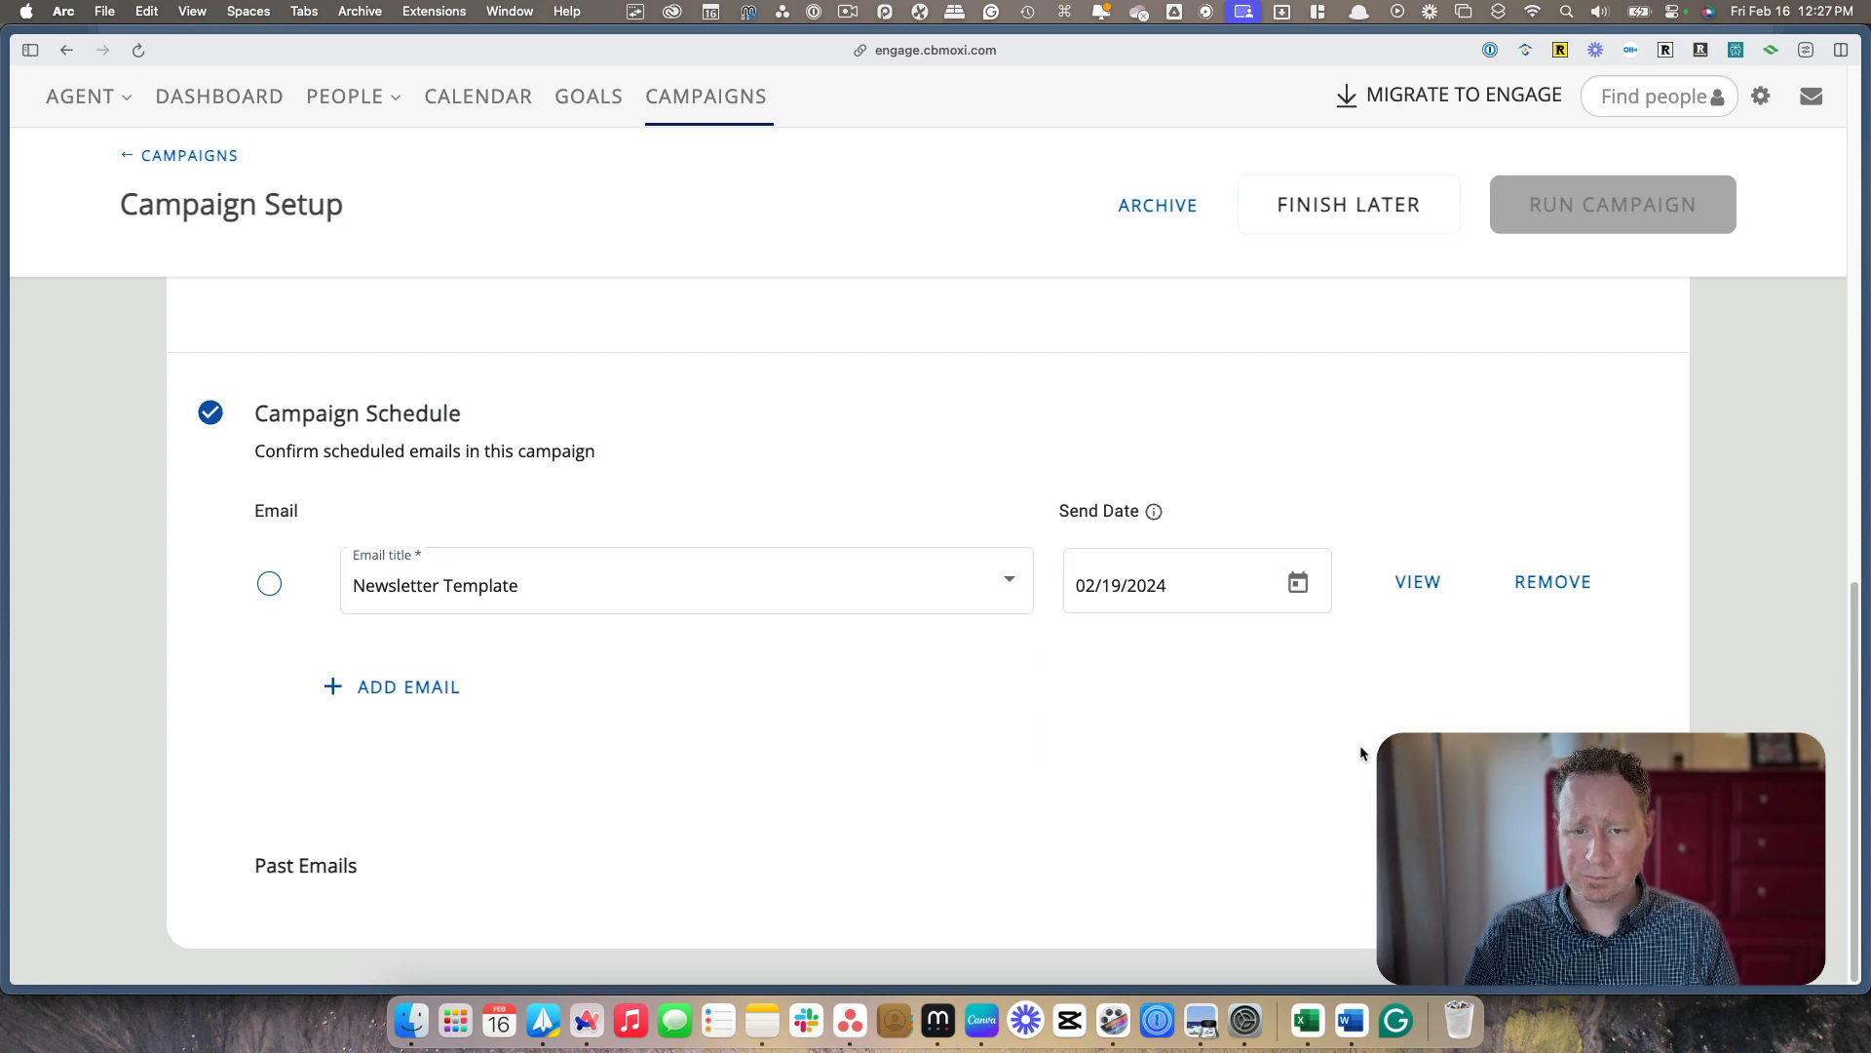
pyautogui.scroll(2, 1257, 736)
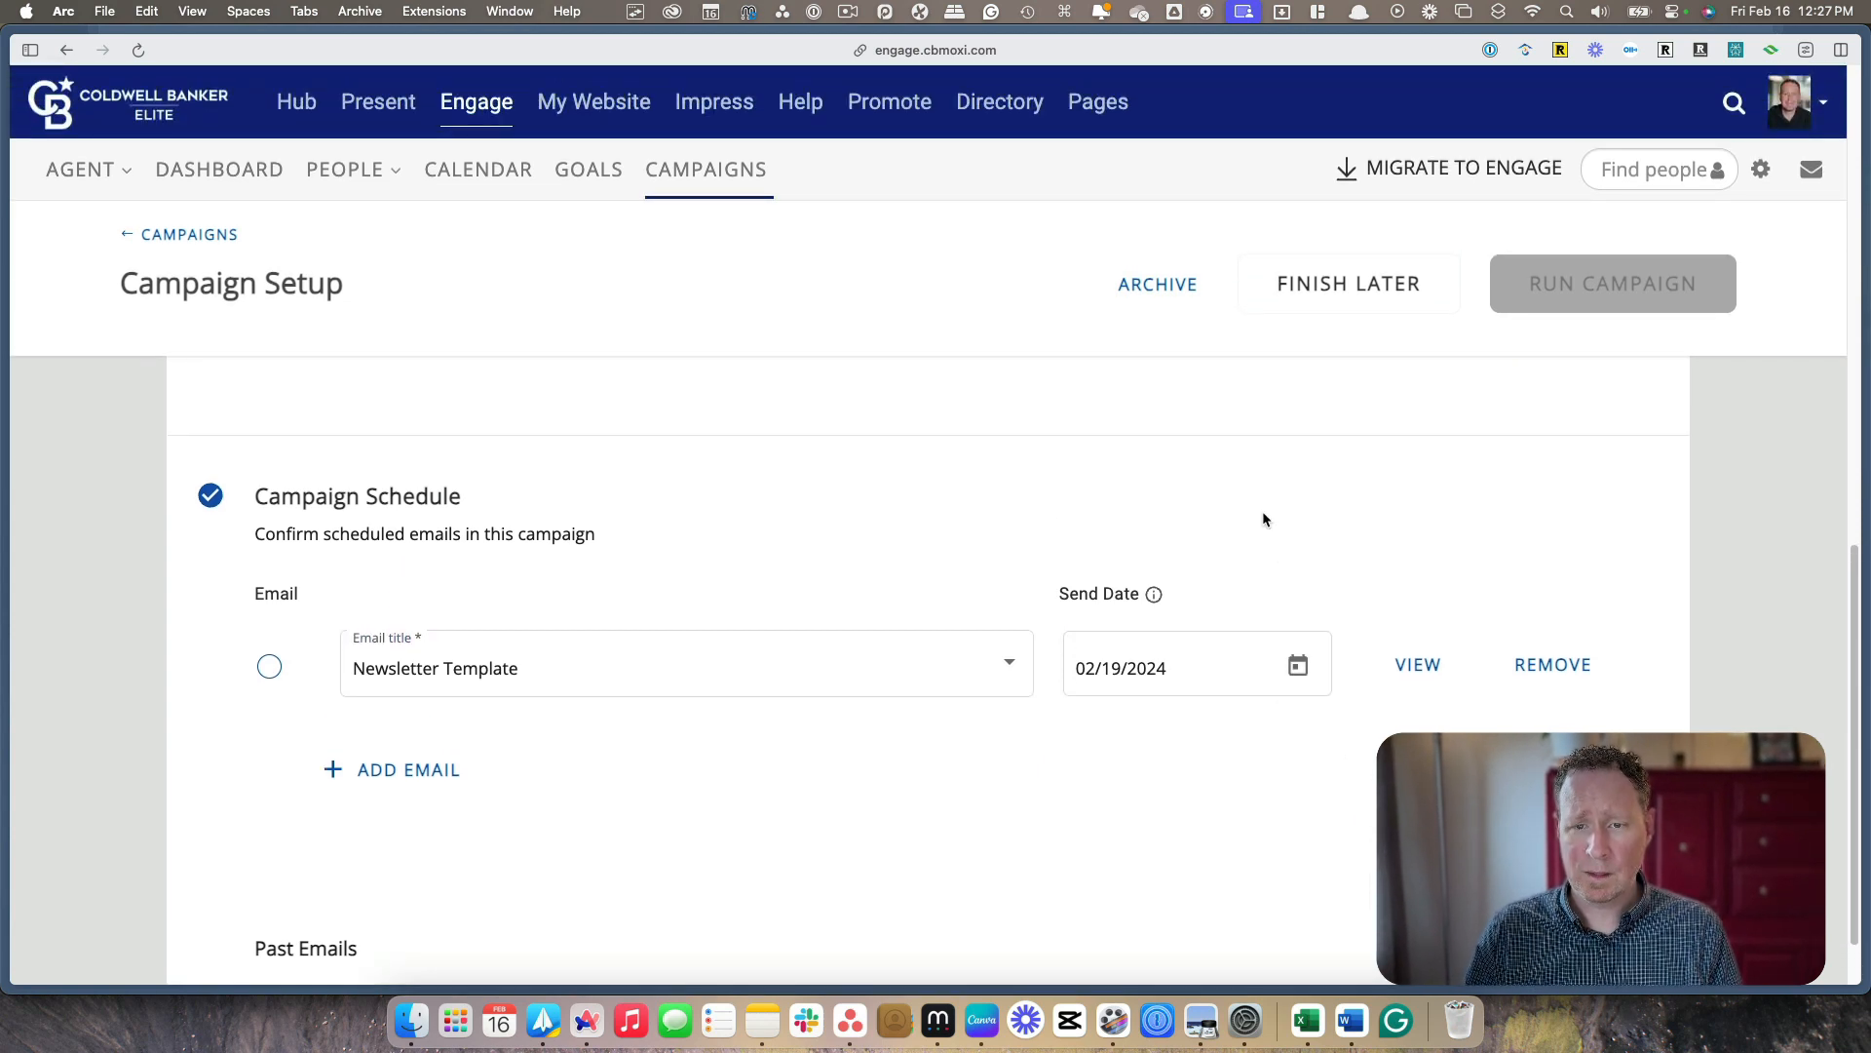
pyautogui.scroll(8, 1267, 526)
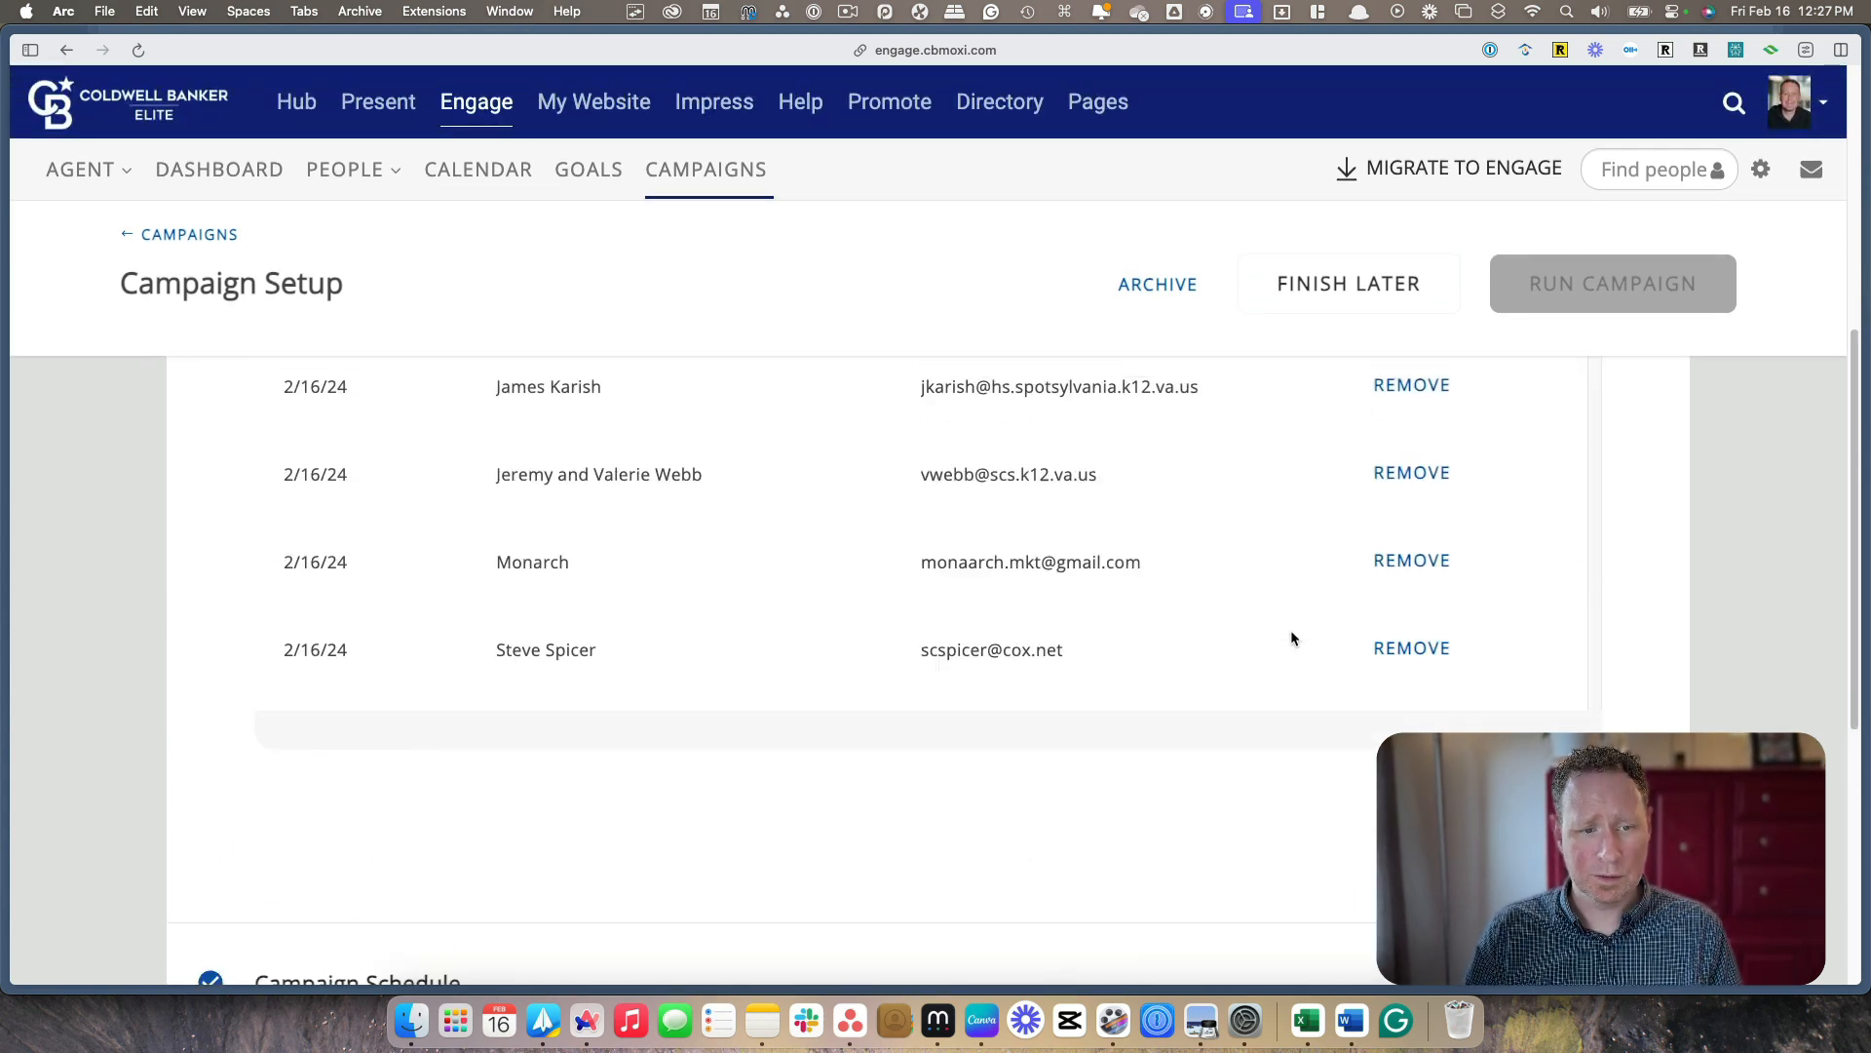
pyautogui.scroll(1, 1292, 638)
pyautogui.scroll(-8, 1228, 753)
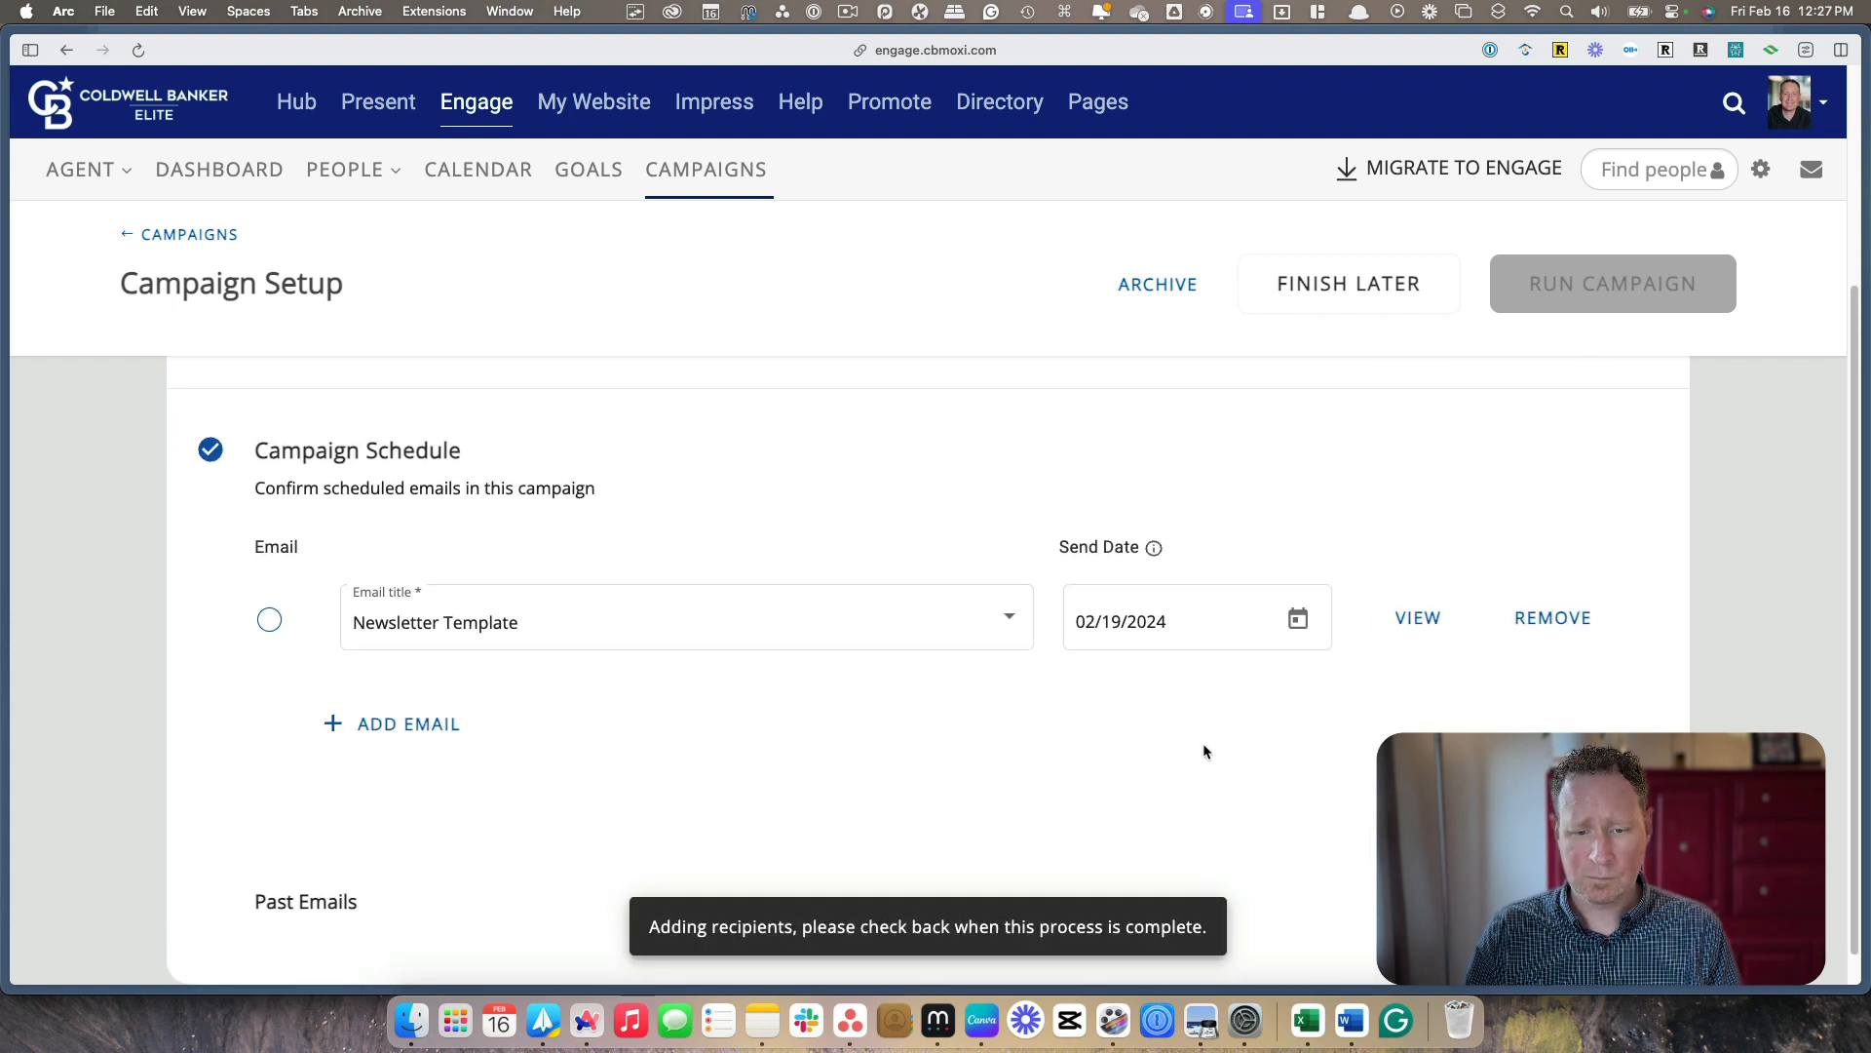
pyautogui.scroll(1, 1199, 745)
pyautogui.scroll(5, 965, 836)
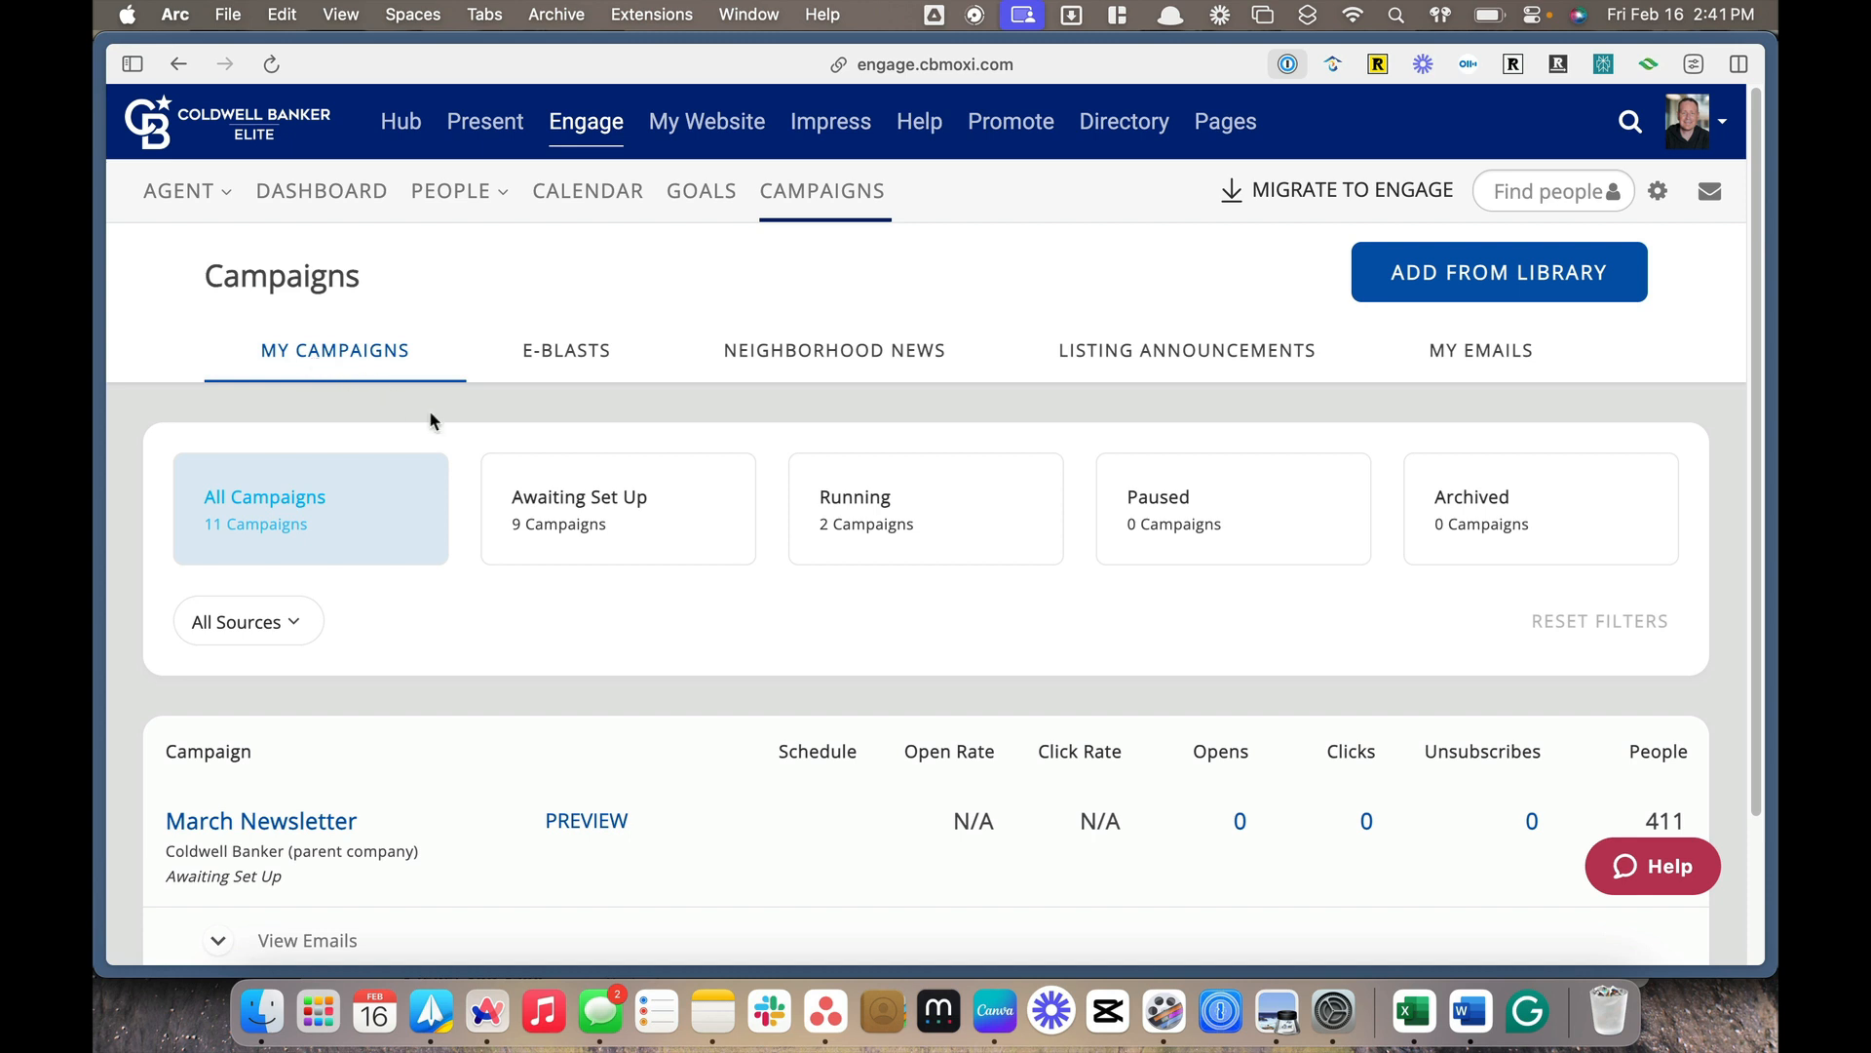
# Duplicate the Newsletter Template email in the My Emails list
pyautogui.click(1479, 360)
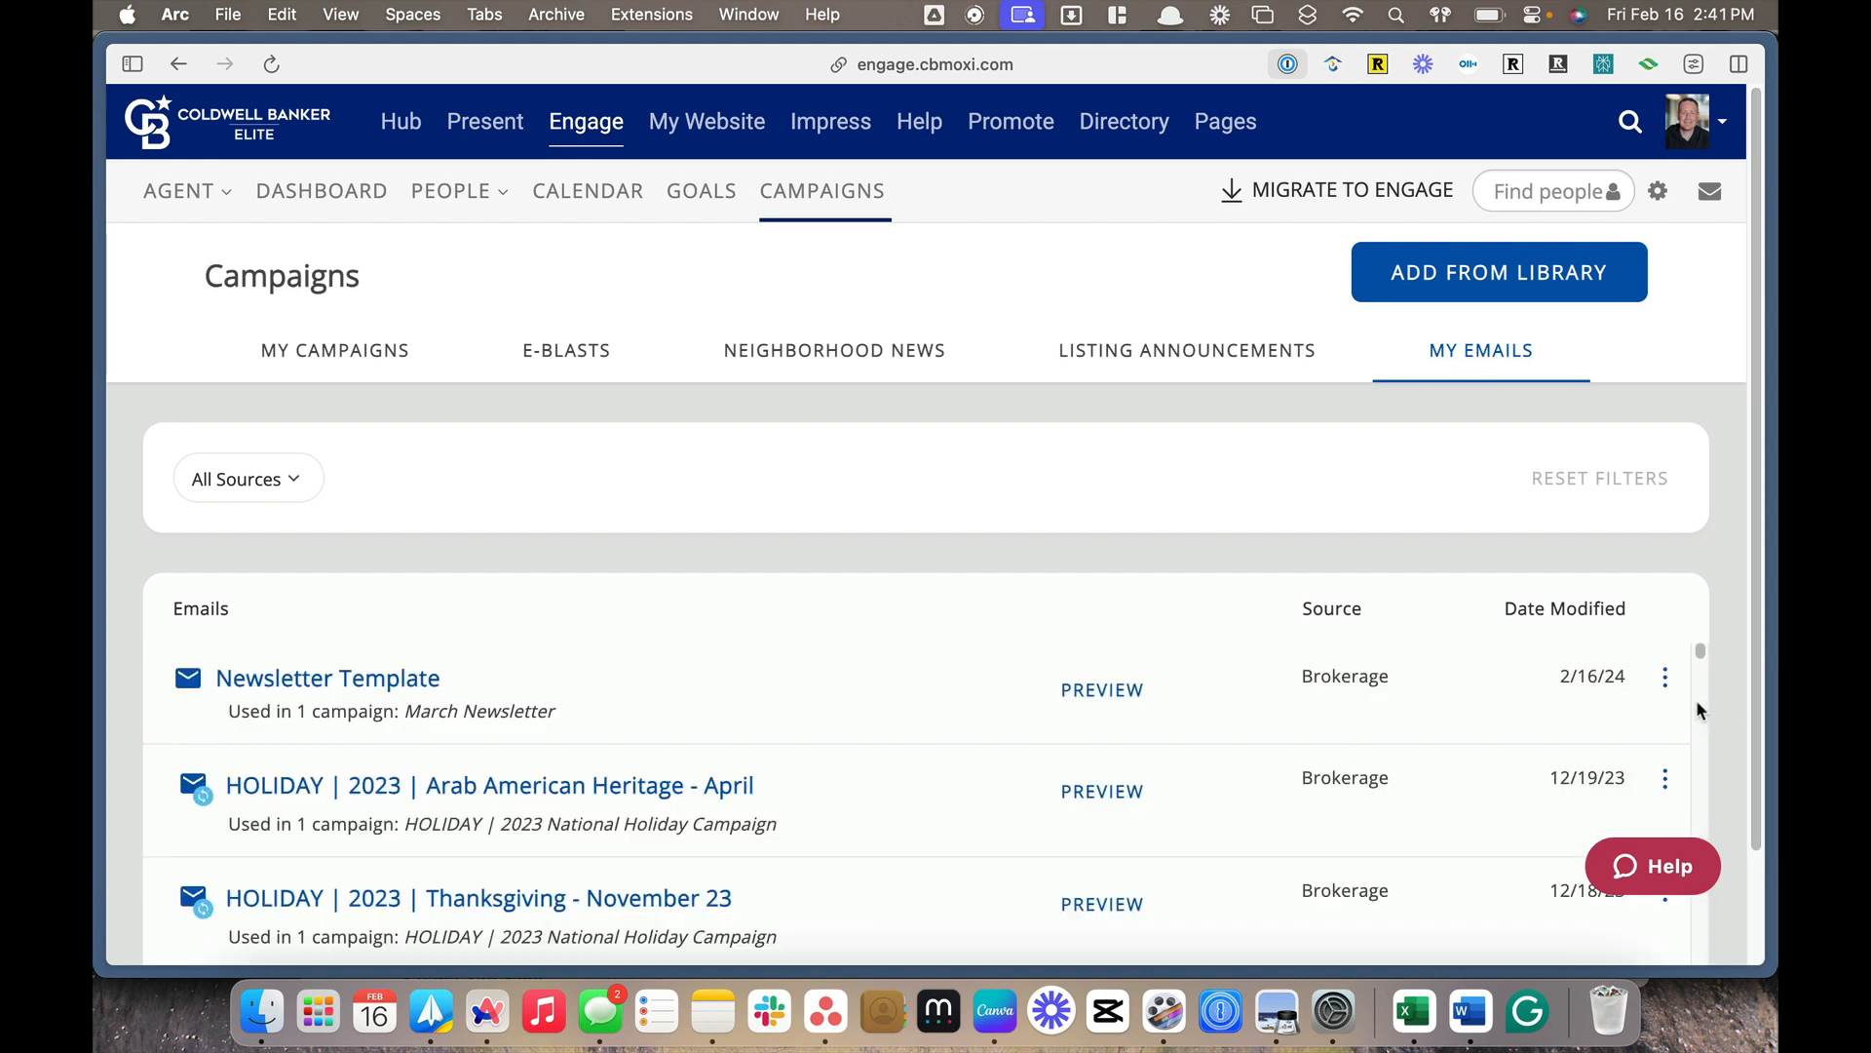
pyautogui.click(1666, 679)
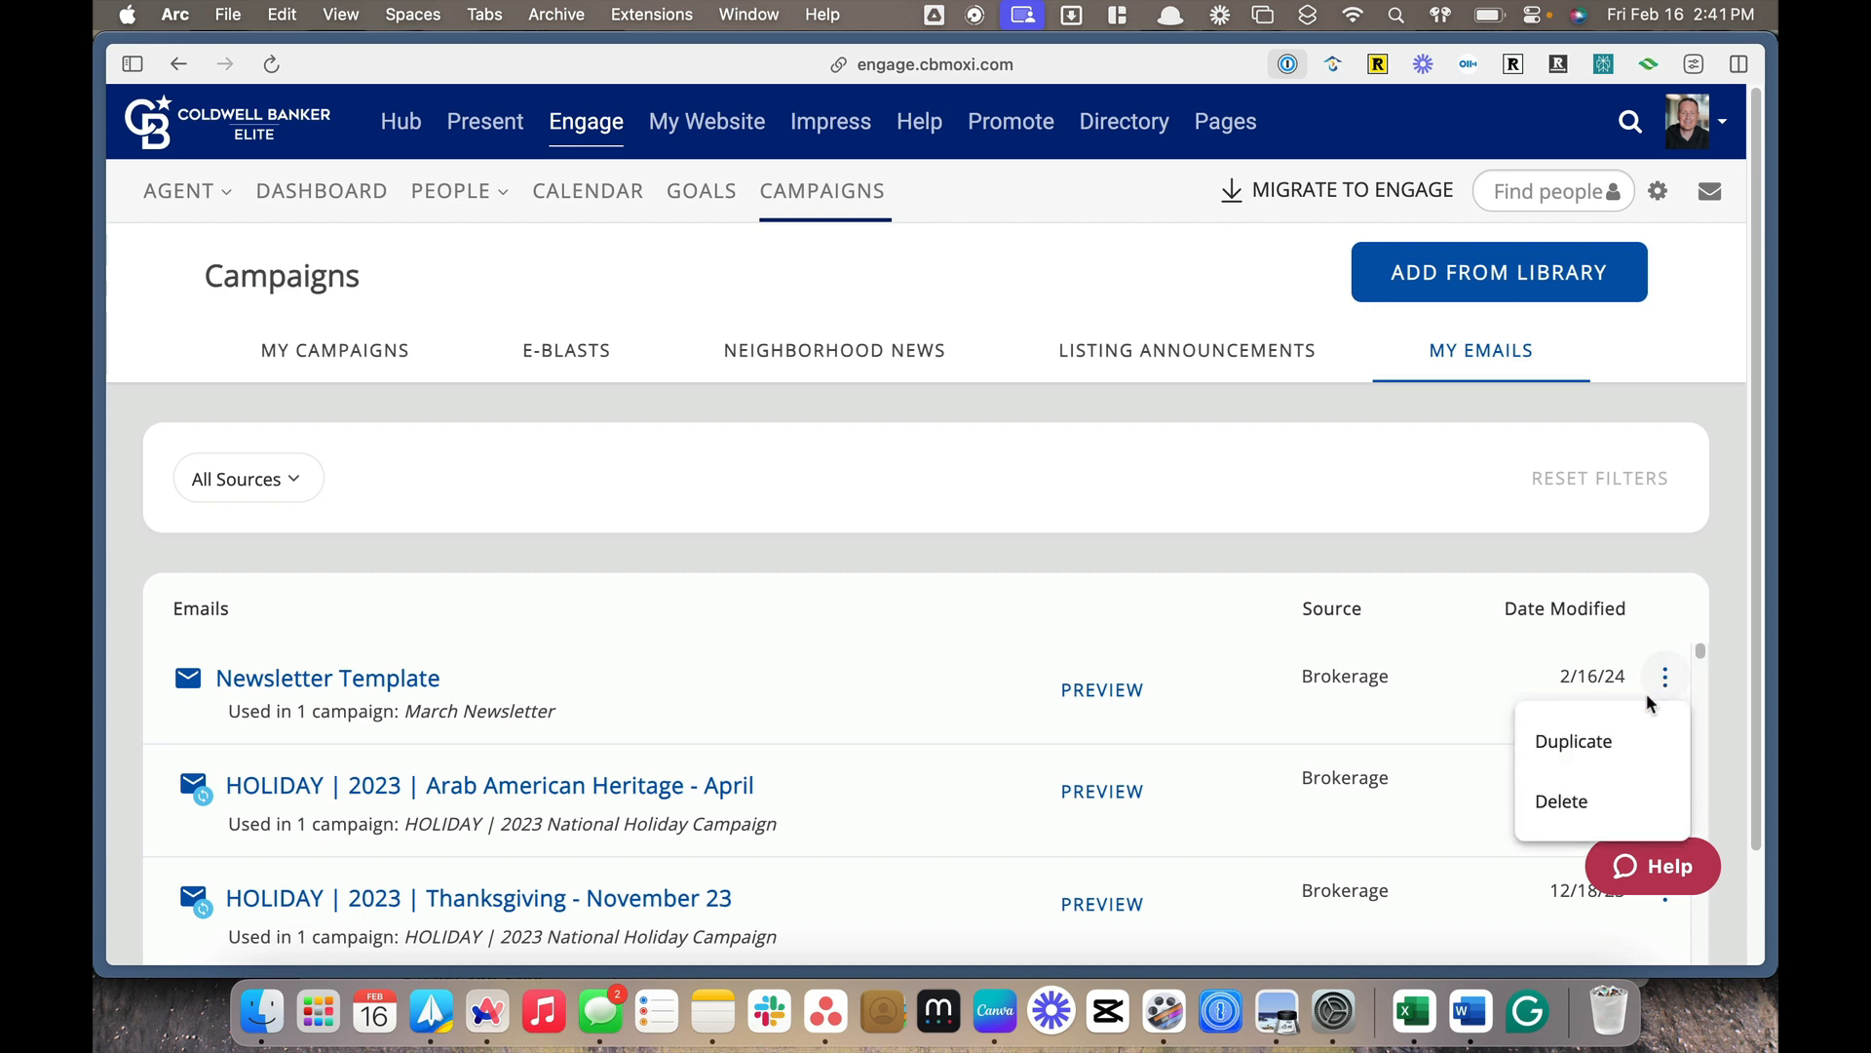
pyautogui.click(1607, 747)
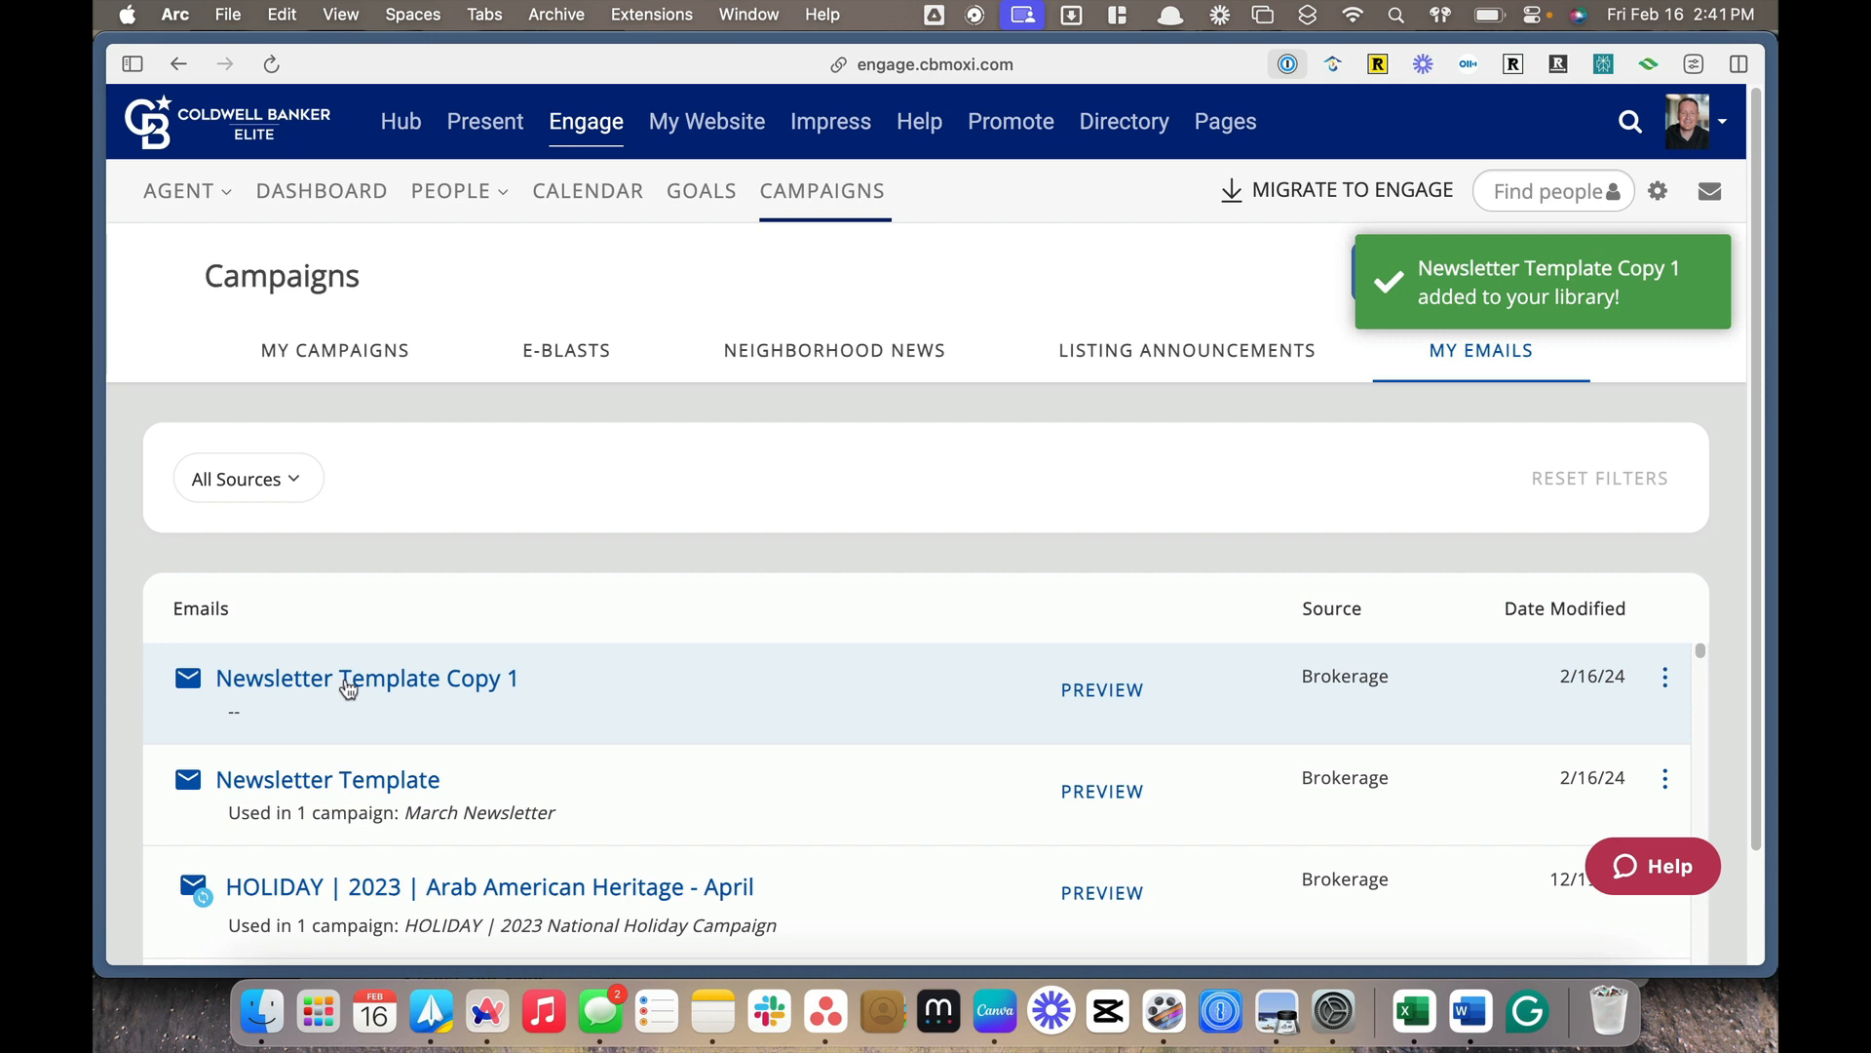
# Open the duplicated email, rename it as Newsletter April 2024 and save the name
pyautogui.click(348, 682)
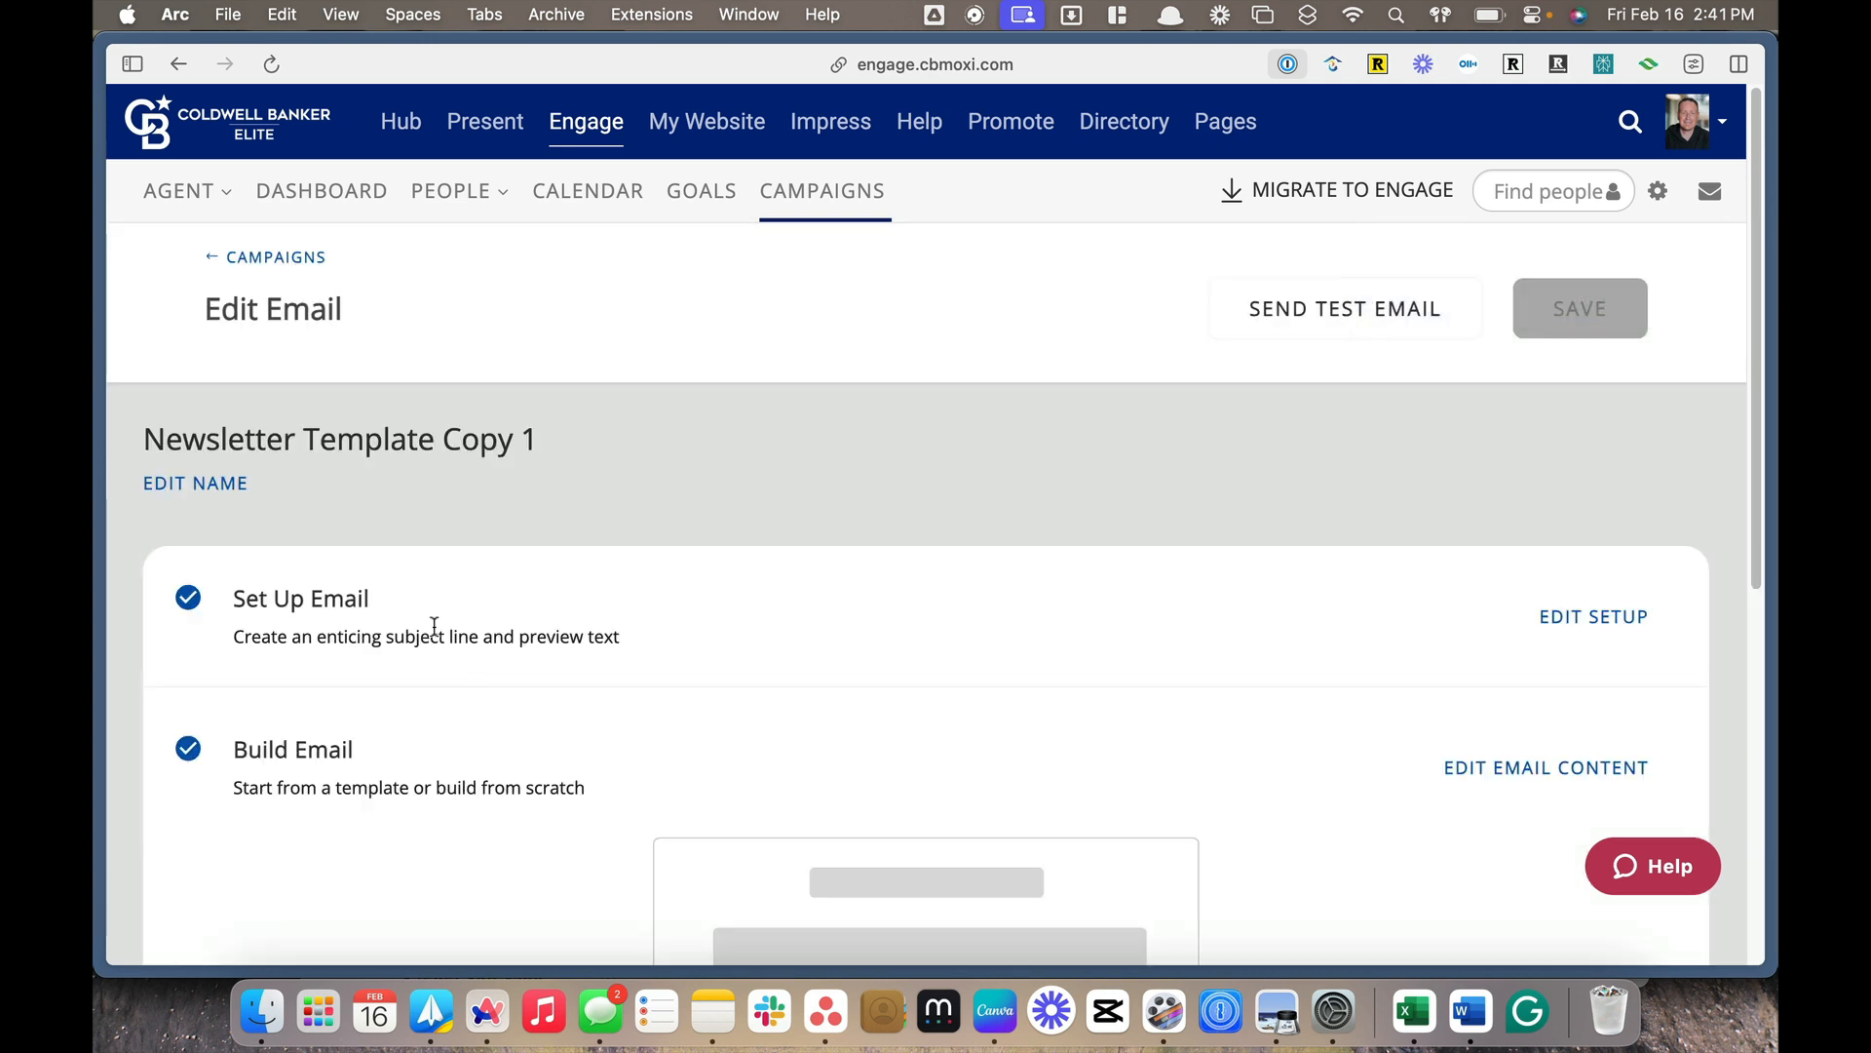
pyautogui.click(199, 483)
pyautogui.moveTo(265, 467); pyautogui.dragTo(454, 458)
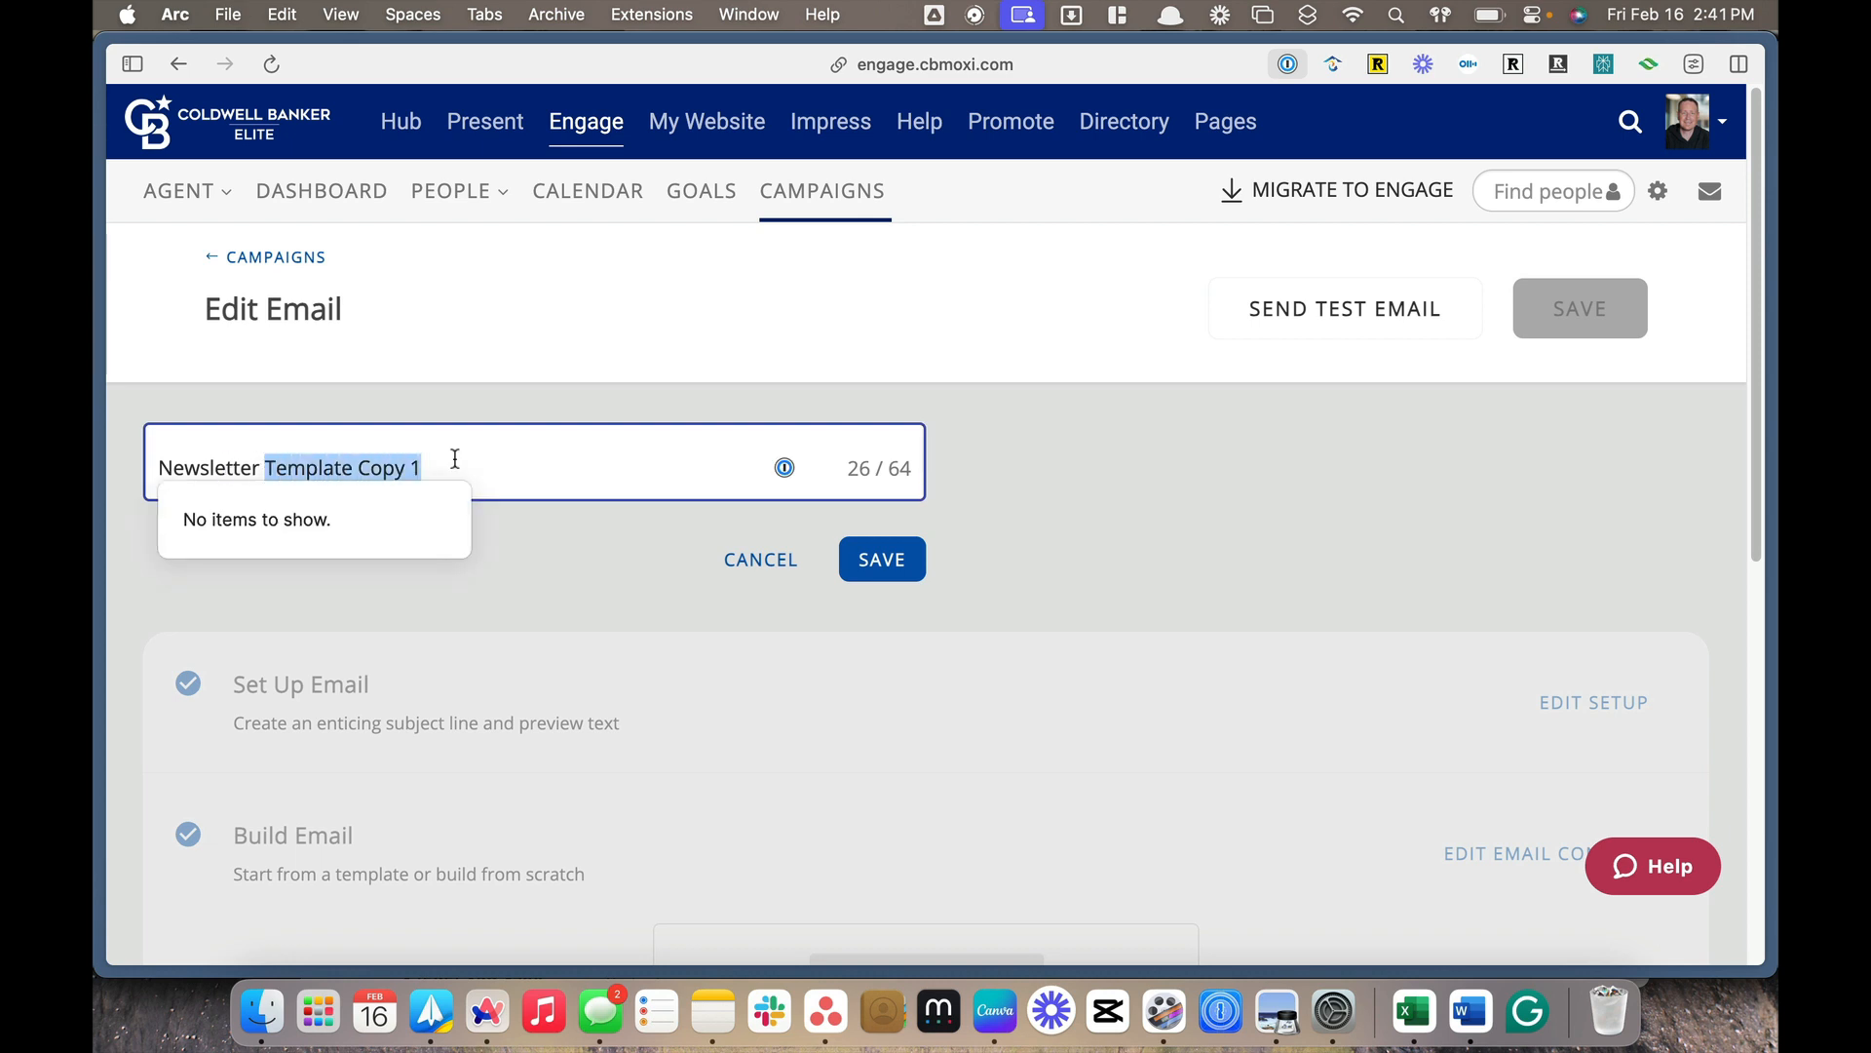
pyautogui.write('April 20')
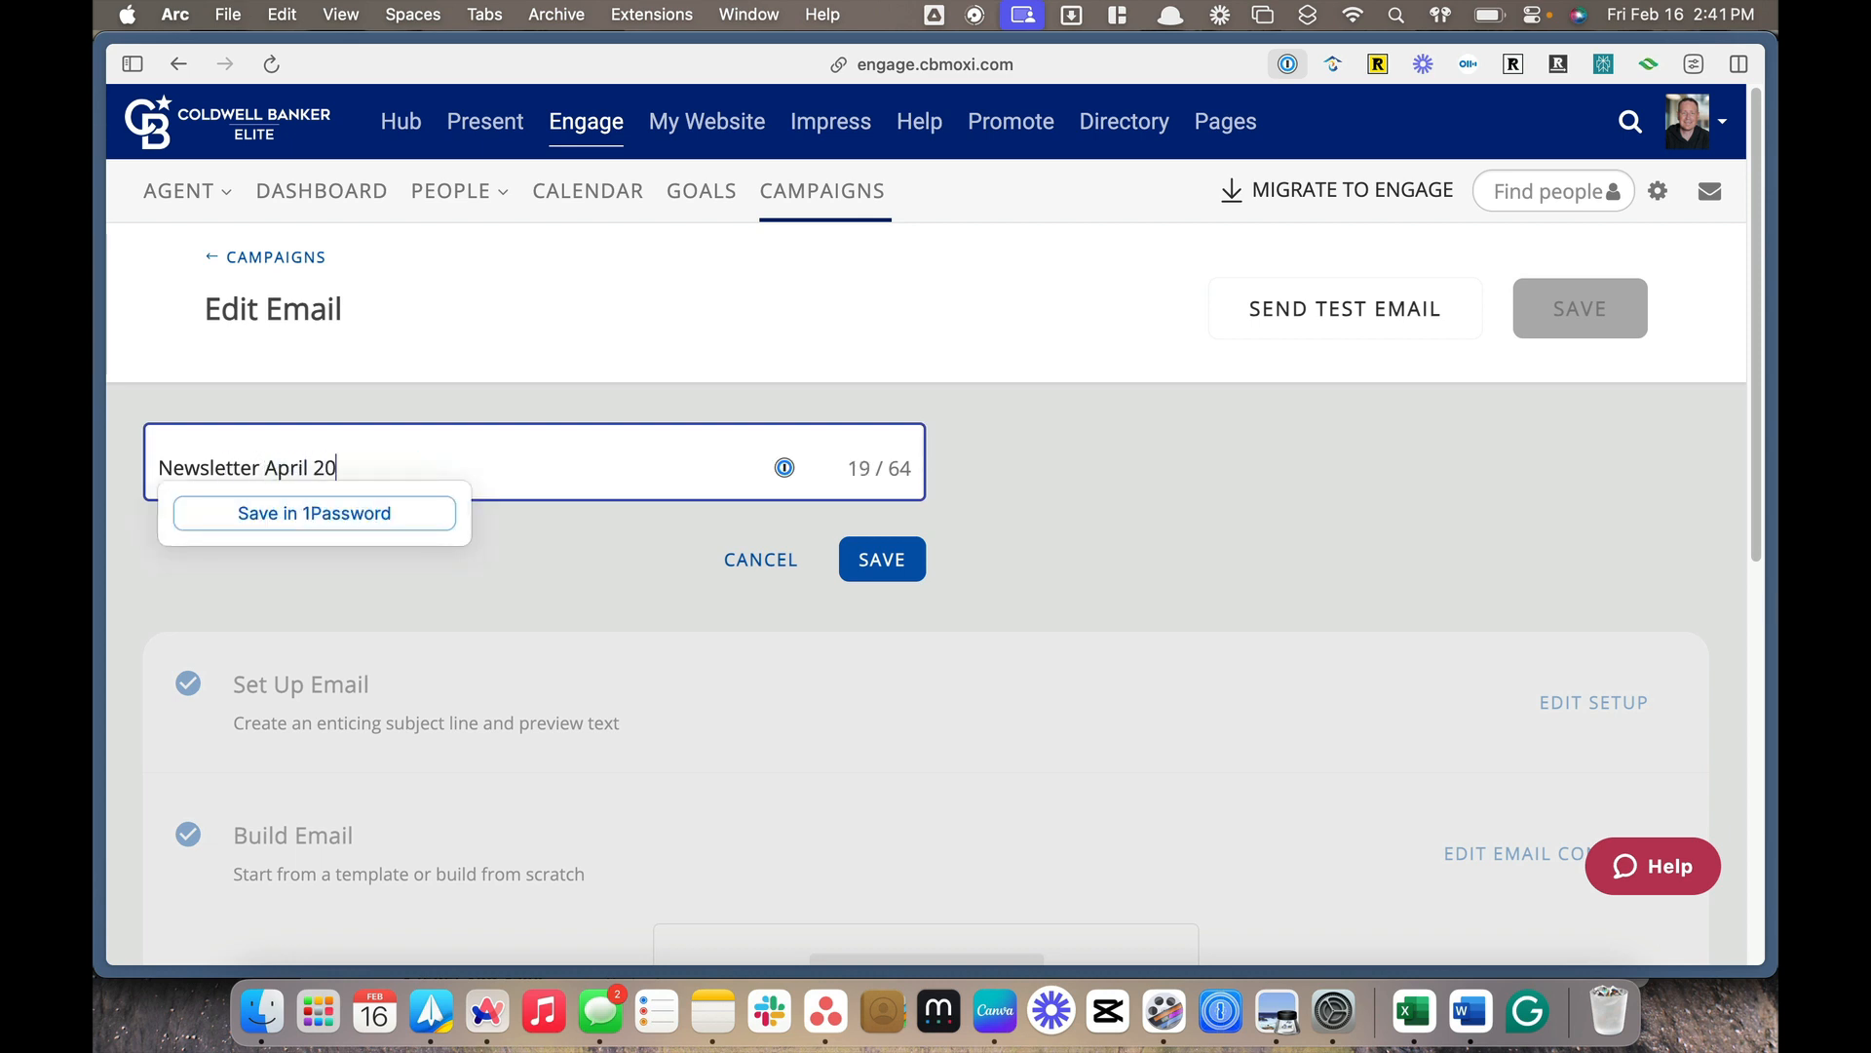
pyautogui.write('24')
pyautogui.click(867, 557)
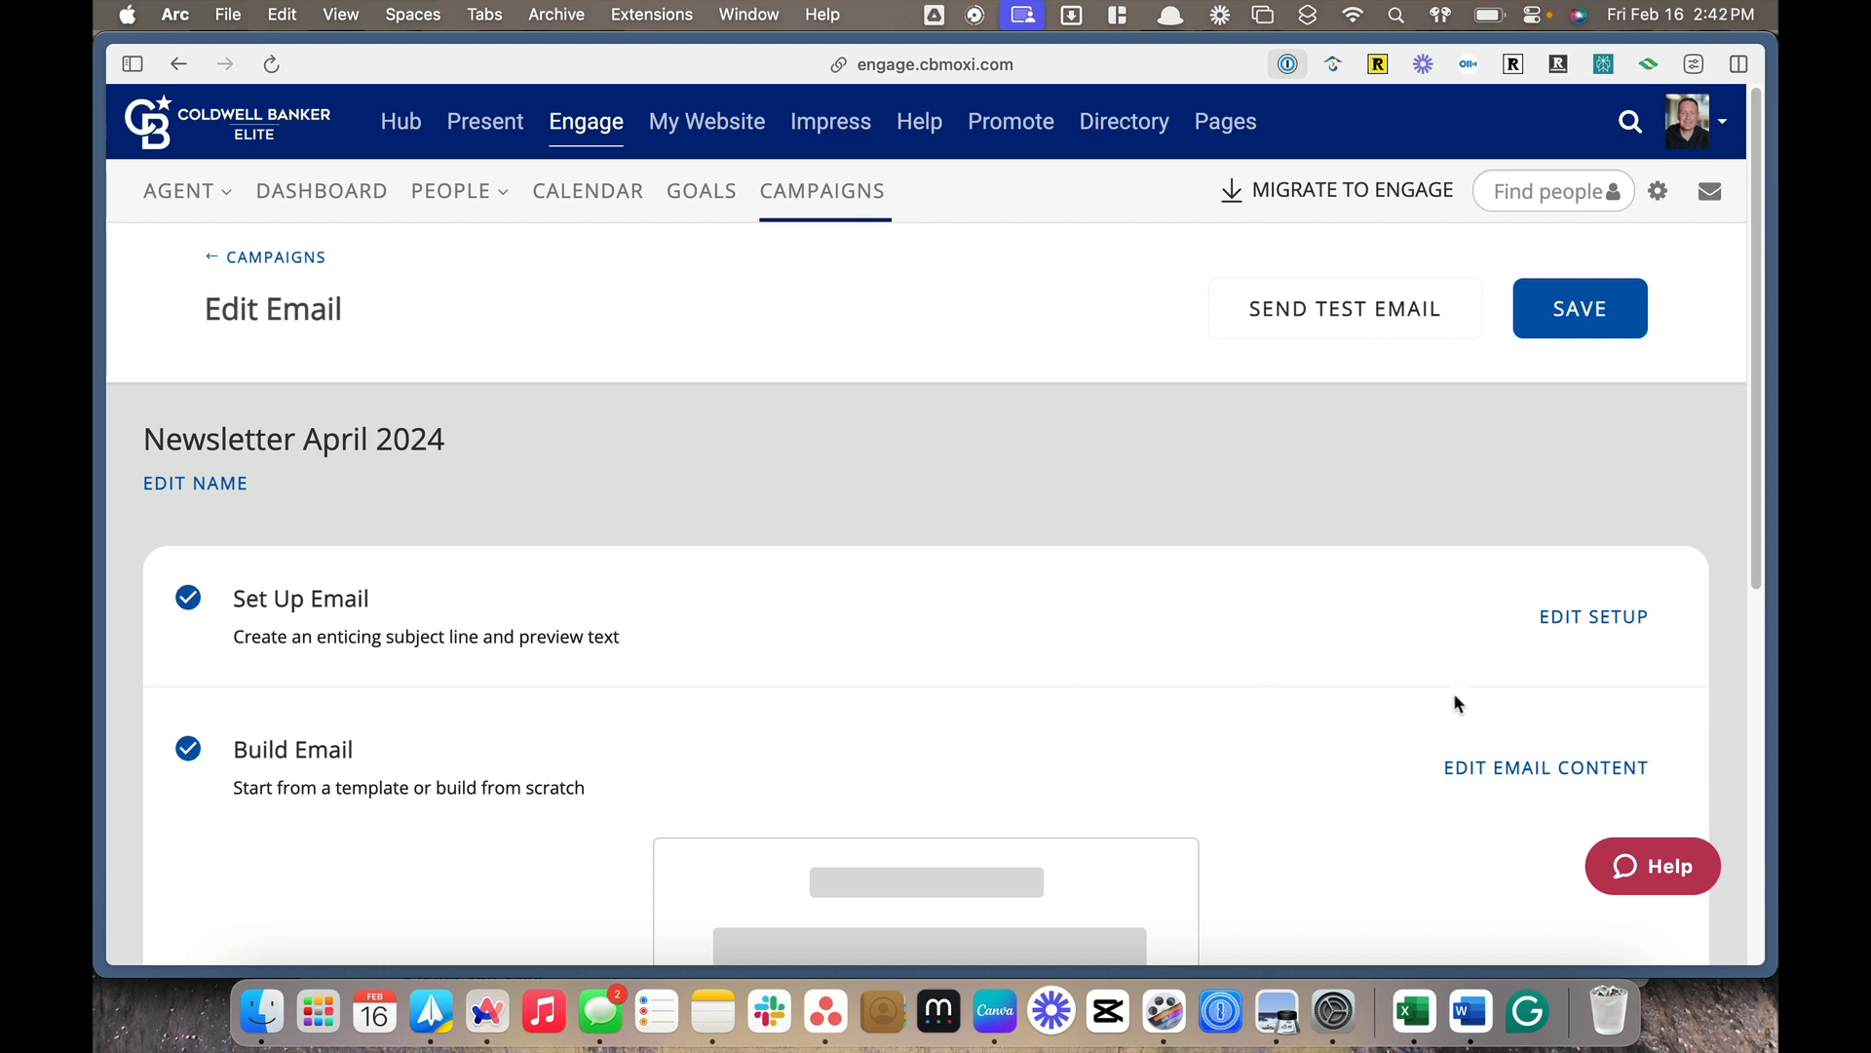
pyautogui.scroll(-1, 1457, 711)
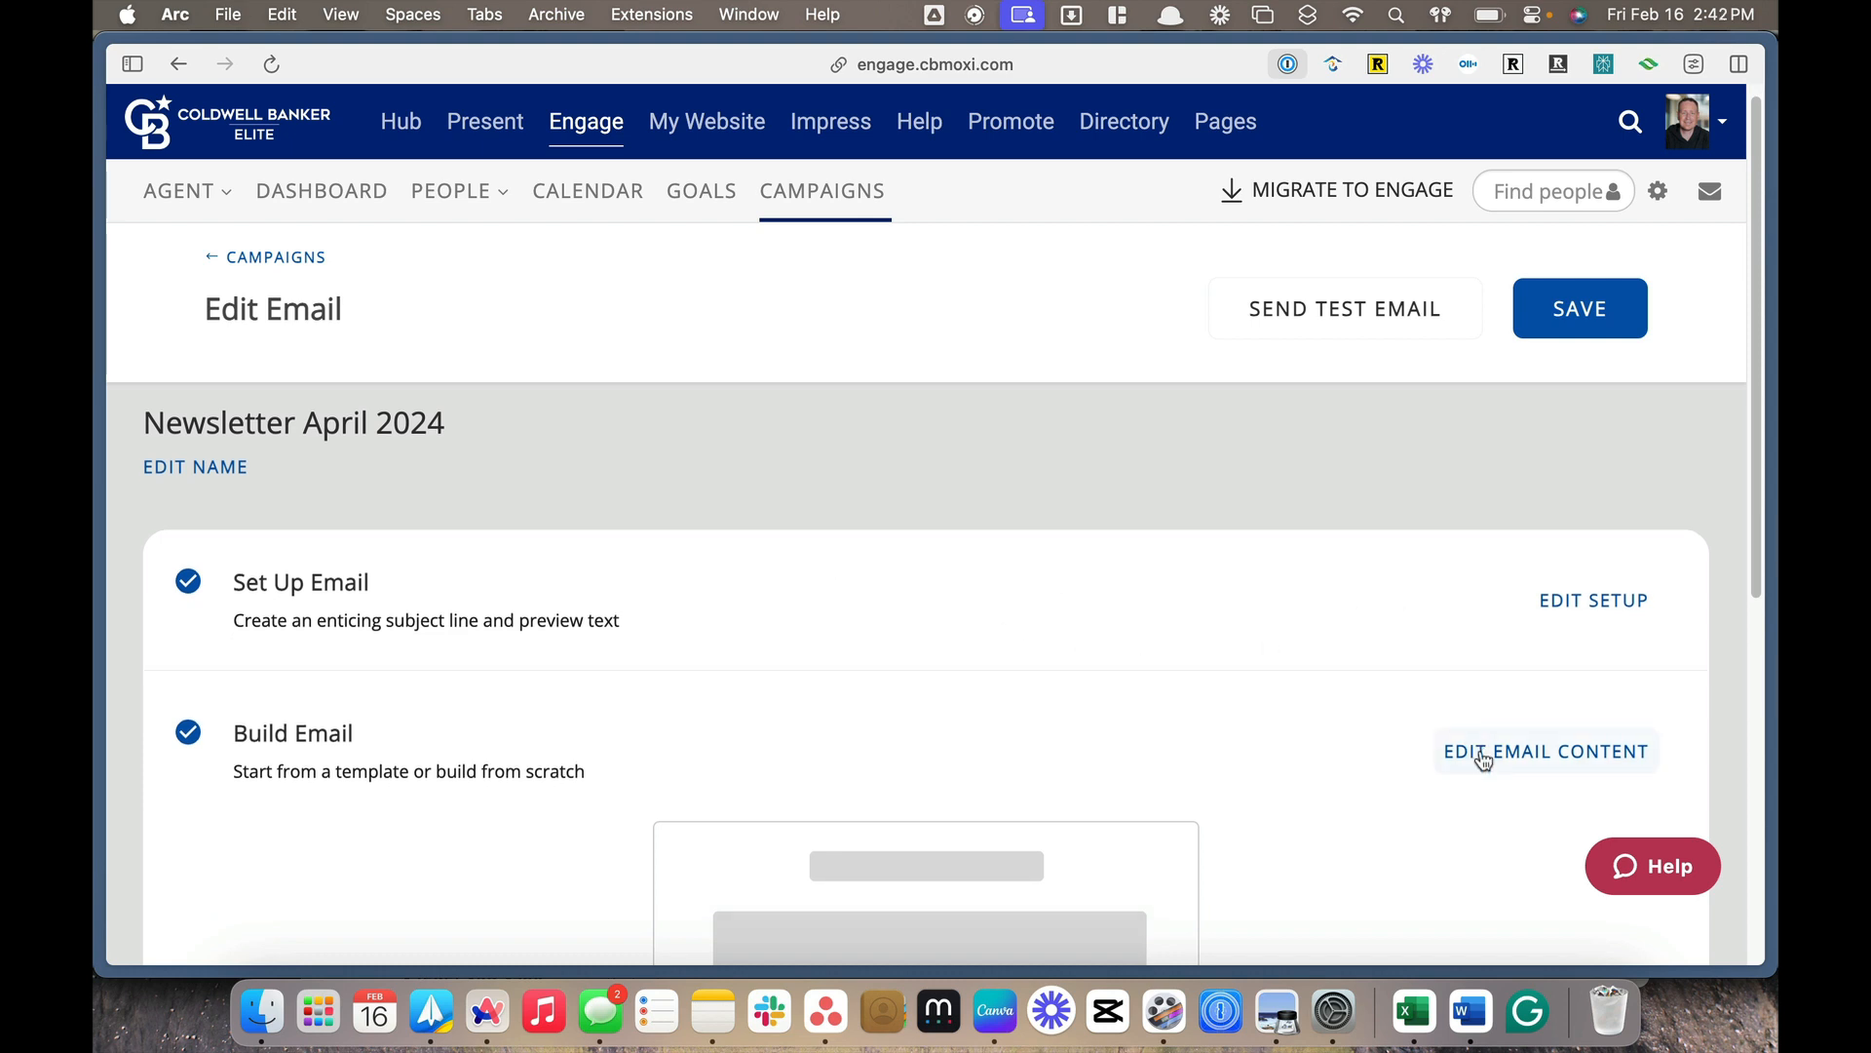